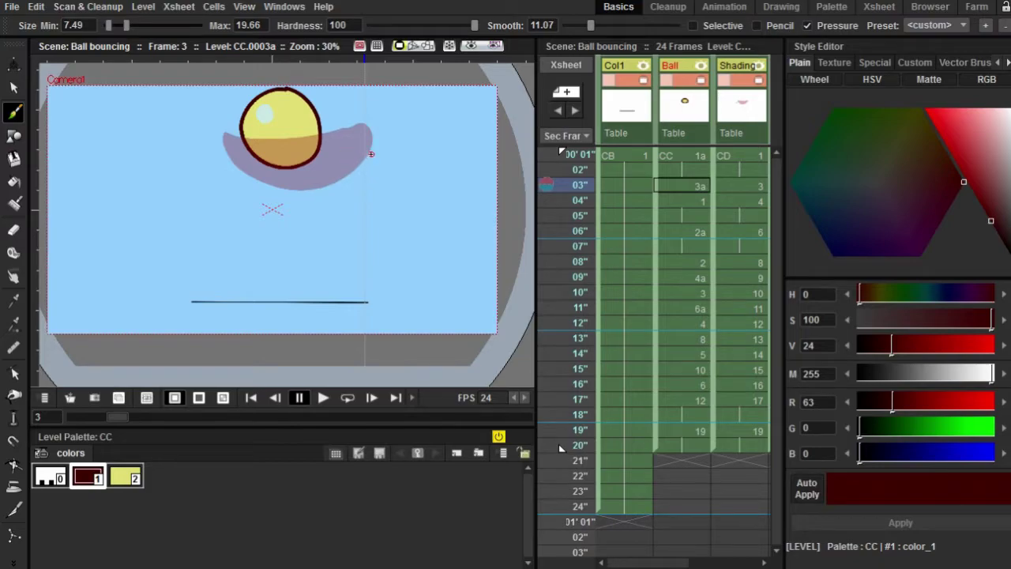
drag(372, 144, 388, 150)
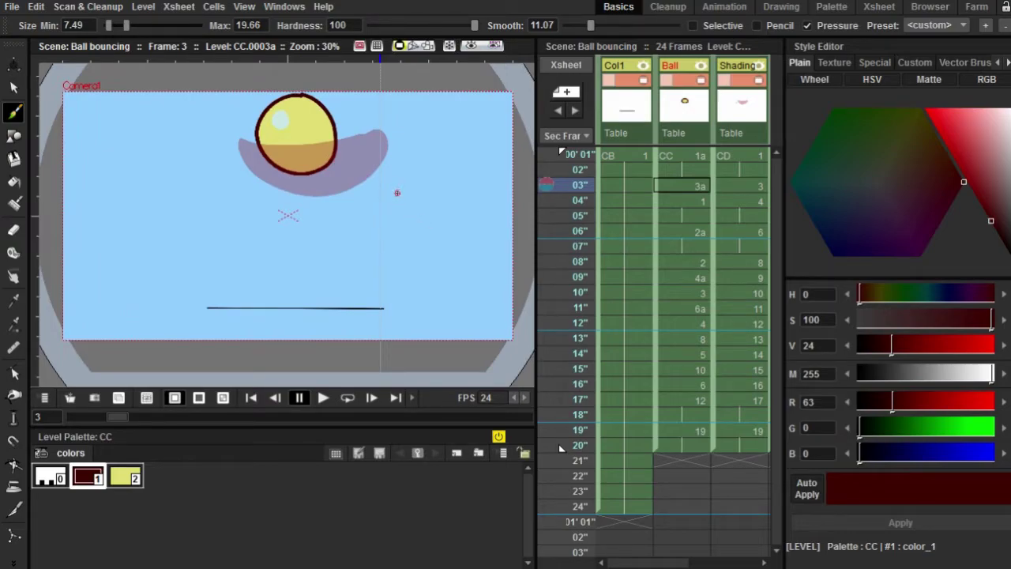
drag(355, 163, 357, 169)
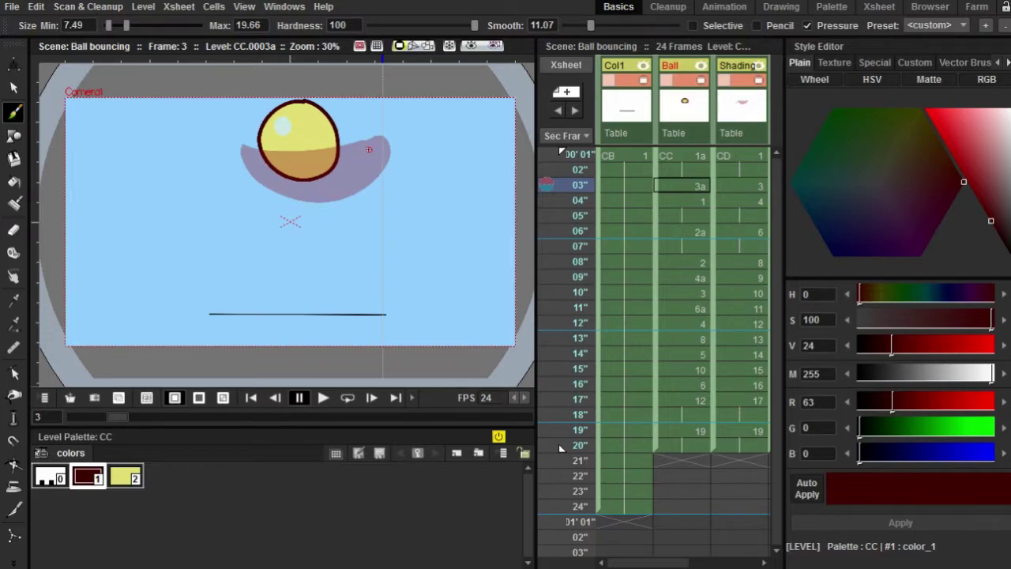
drag(368, 148, 374, 149)
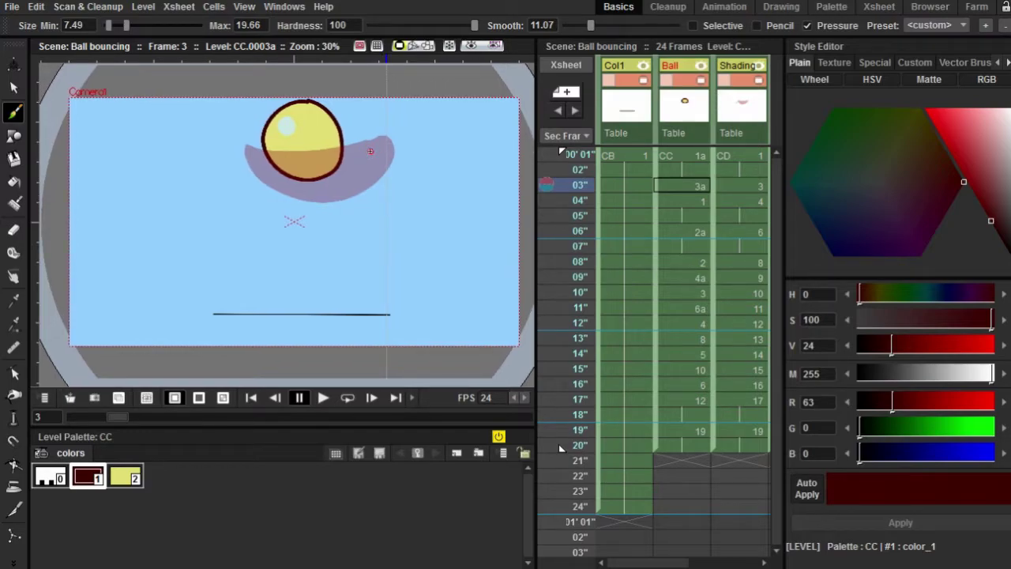
drag(372, 152, 367, 150)
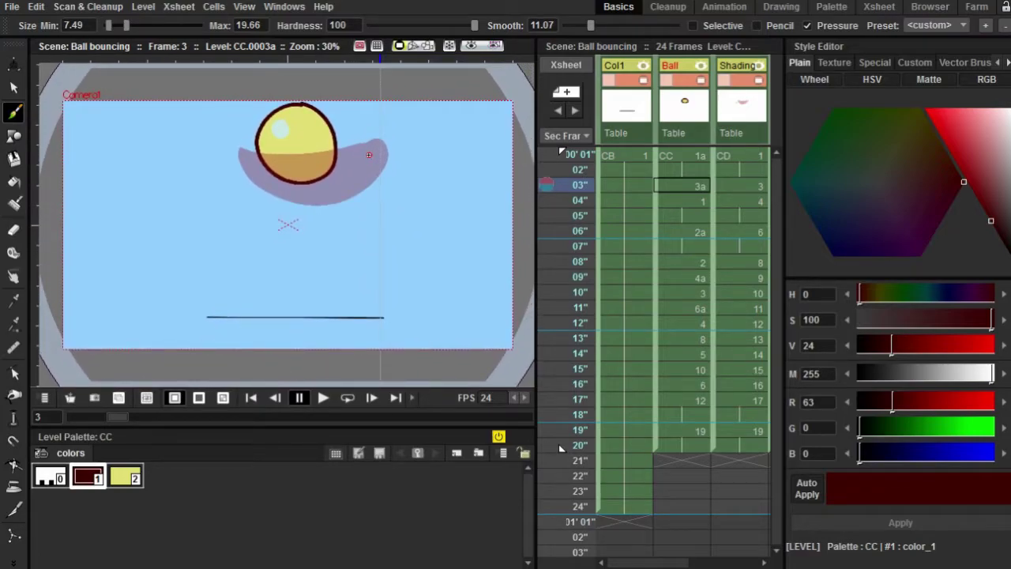
mouse_move(370, 157)
mouse_down()
mouse_move(358, 161)
mouse_move(381, 159)
mouse_up()
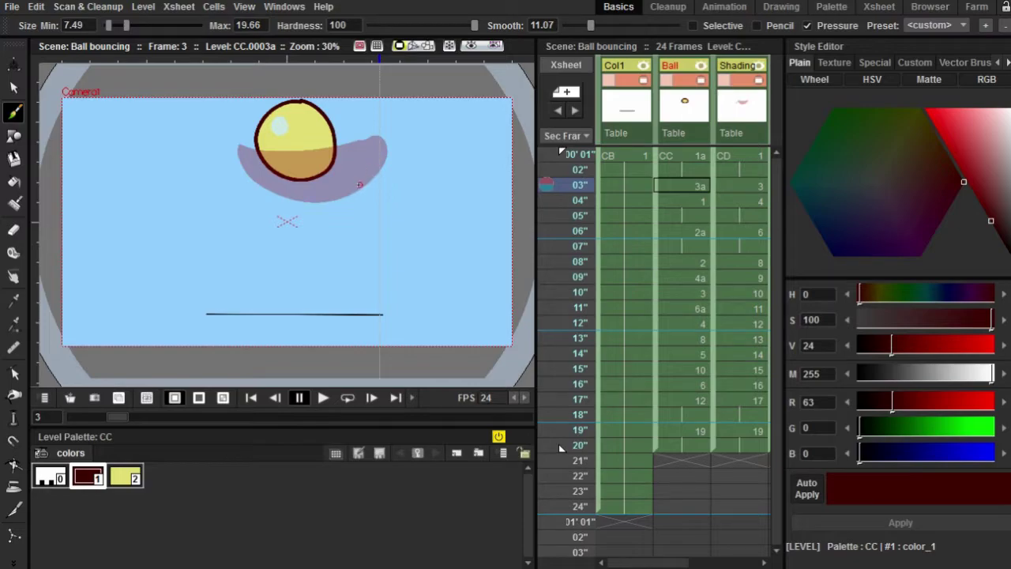
drag(380, 184, 378, 183)
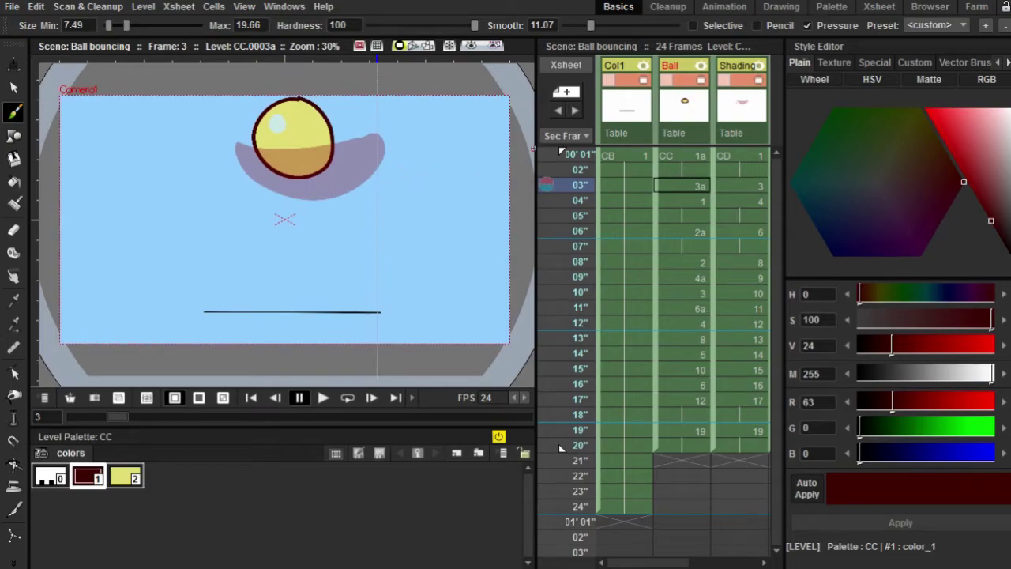
- Switch the Xsheet numbering to plain frames and go to the first frame of the Ball column
click(575, 136)
click(578, 150)
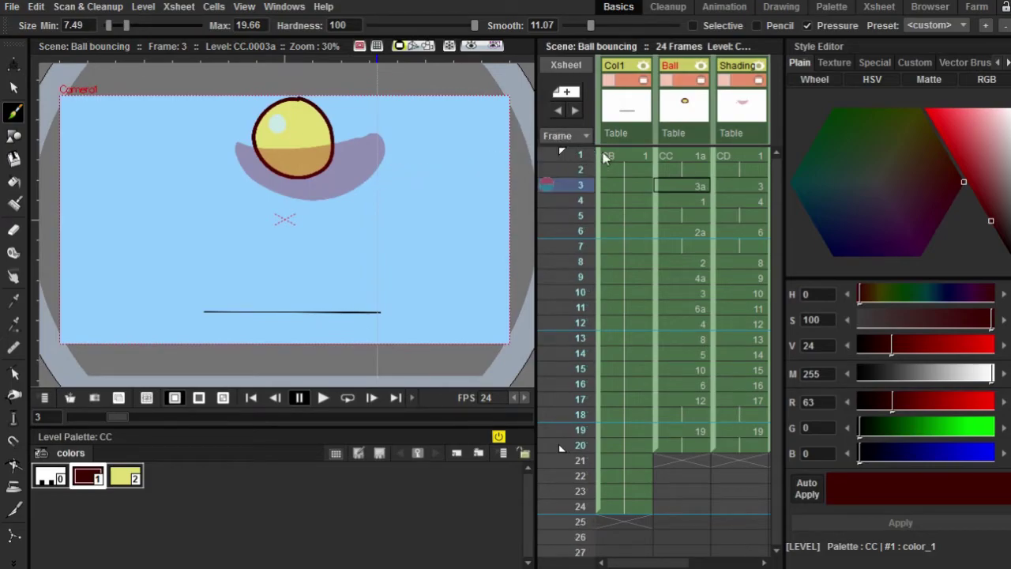
click(675, 161)
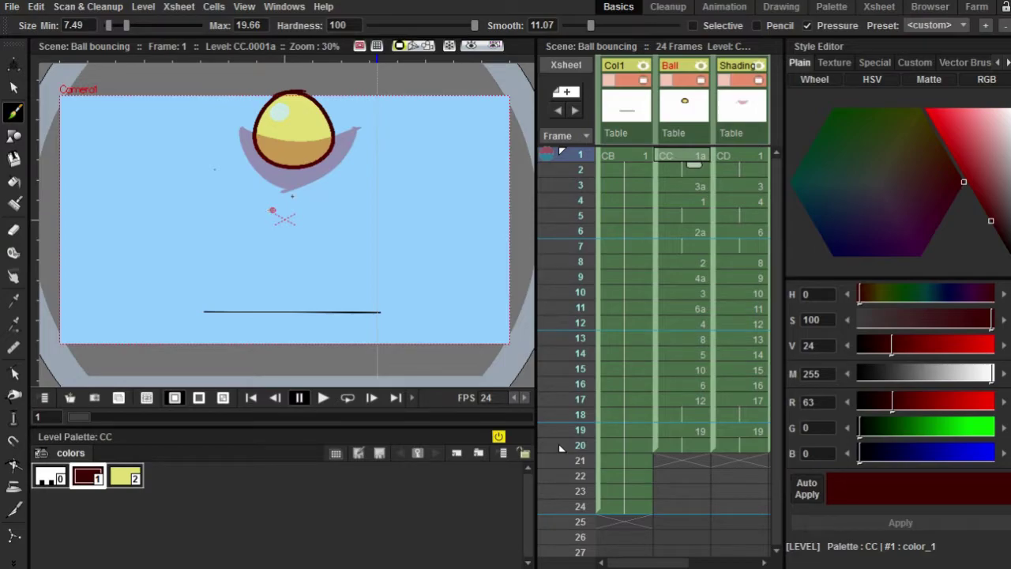
drag(329, 186, 332, 190)
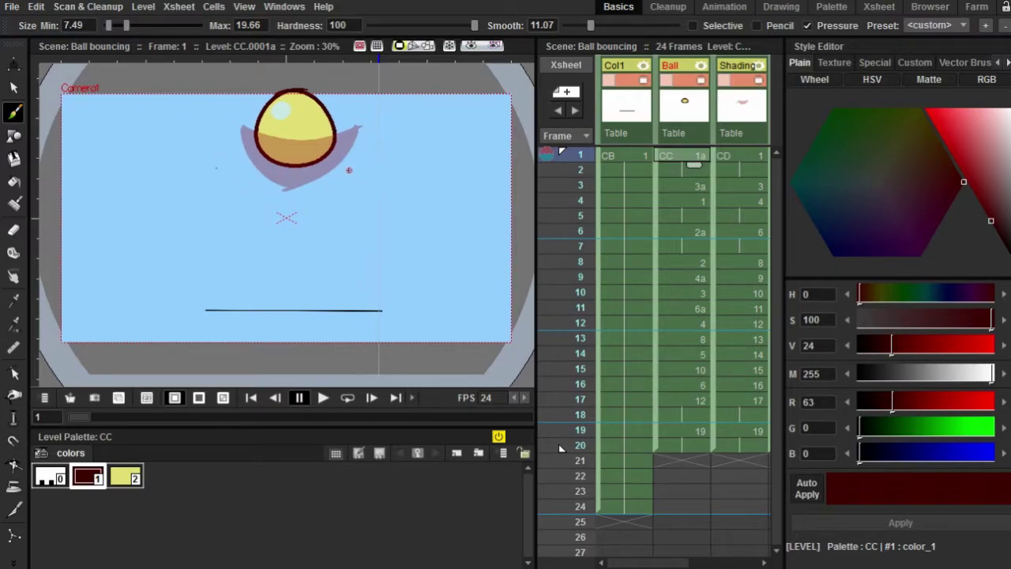
drag(365, 173, 367, 177)
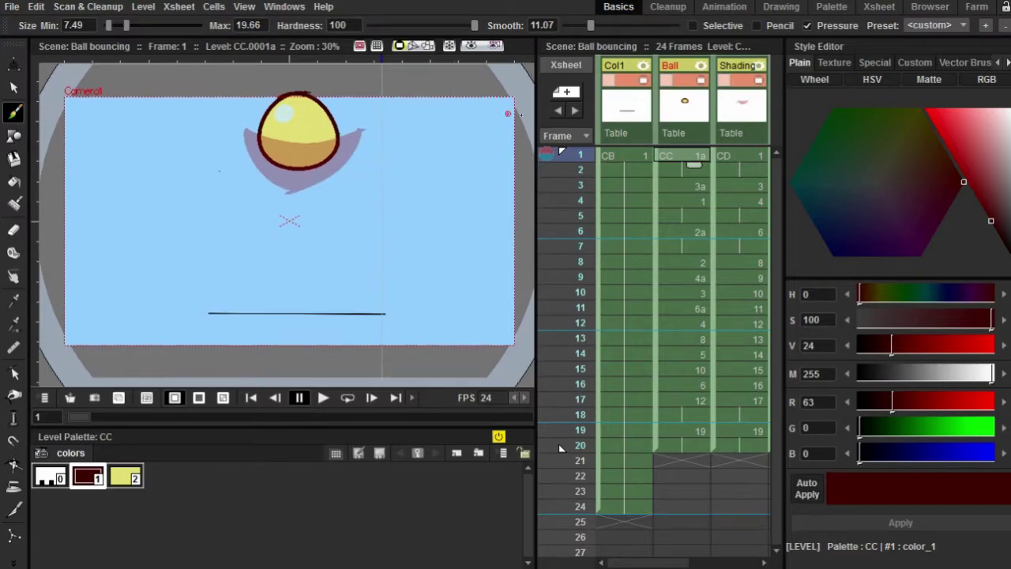
- Render a preview of the bouncing ball scene and play it in a loop, fitted to view the whole frame
click(12, 7)
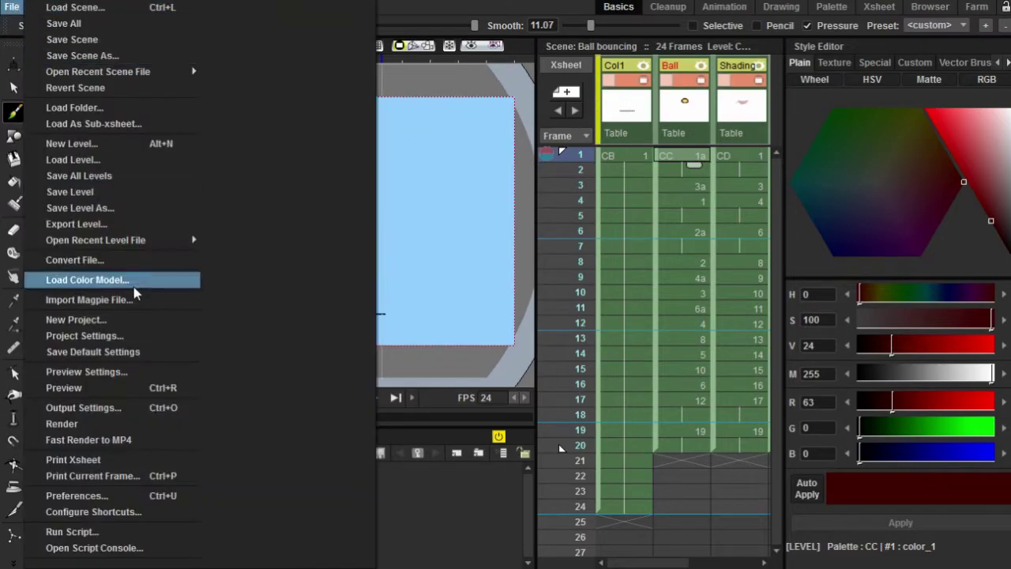
click(131, 387)
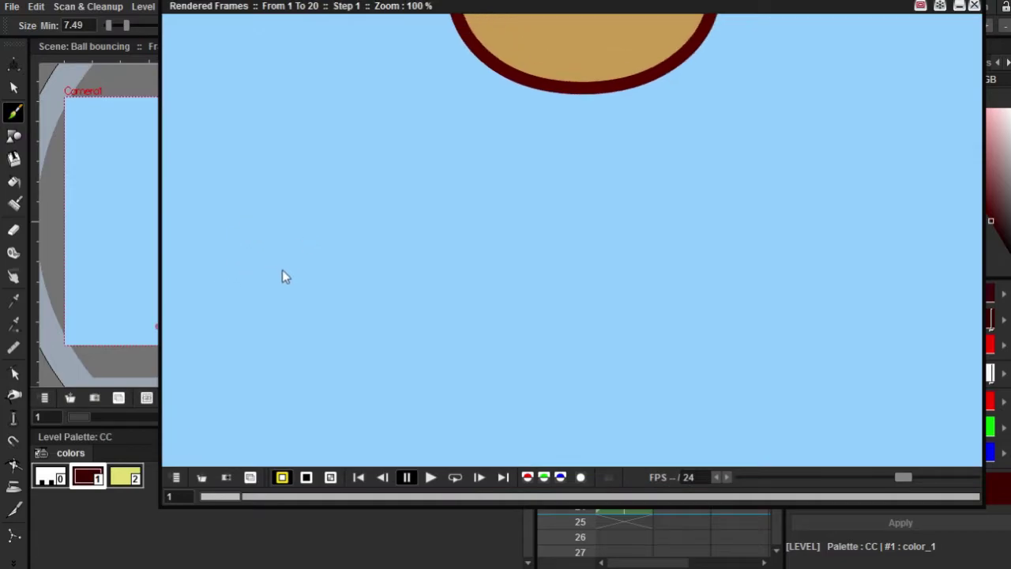
scroll(293, 240, down, 1)
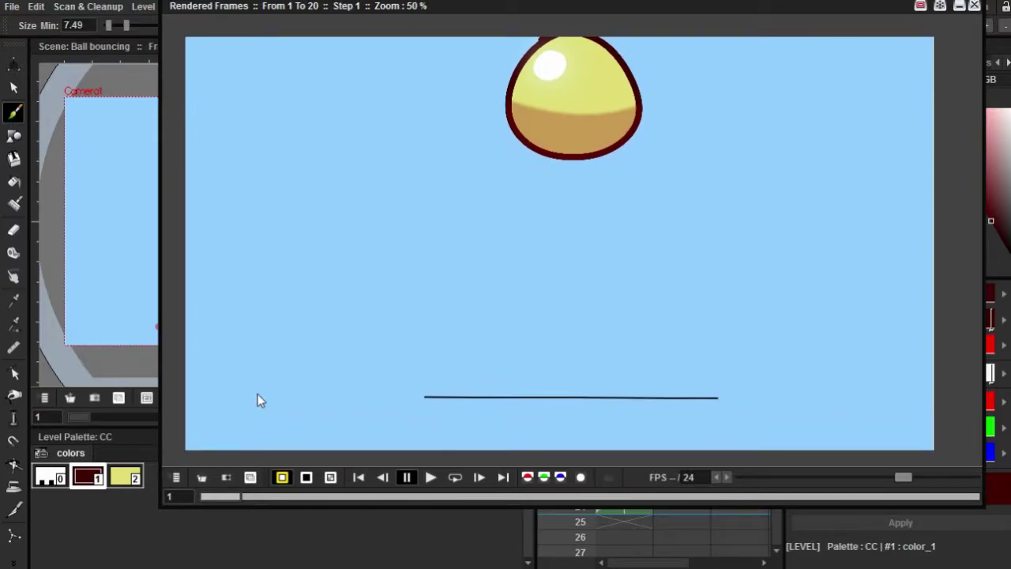
click(453, 477)
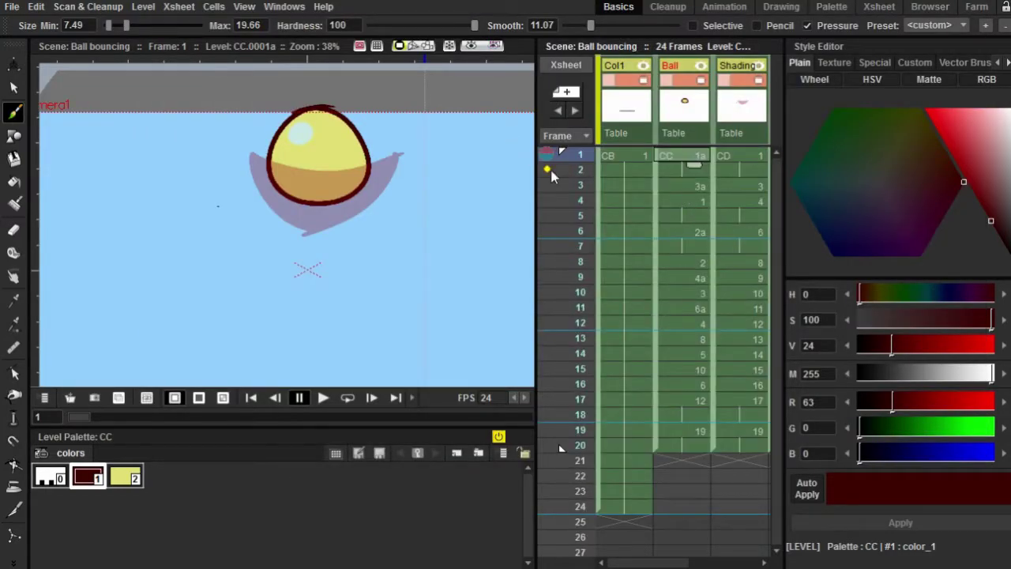
- Turn off preview visibility for the Col1, Ball, Shading and Lighting columns
drag(535, 185, 258, 178)
click(358, 68)
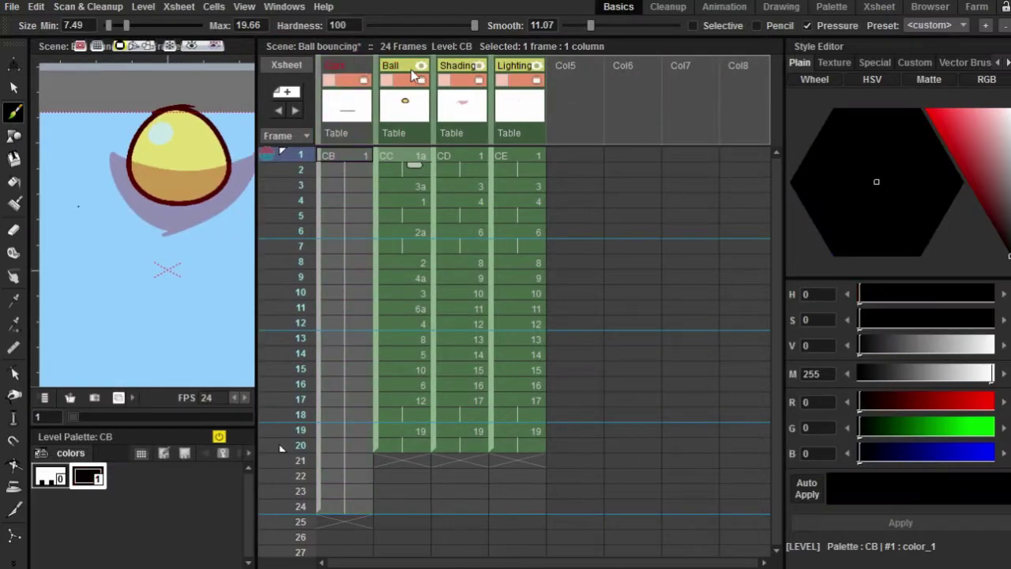
click(413, 67)
click(468, 67)
click(522, 64)
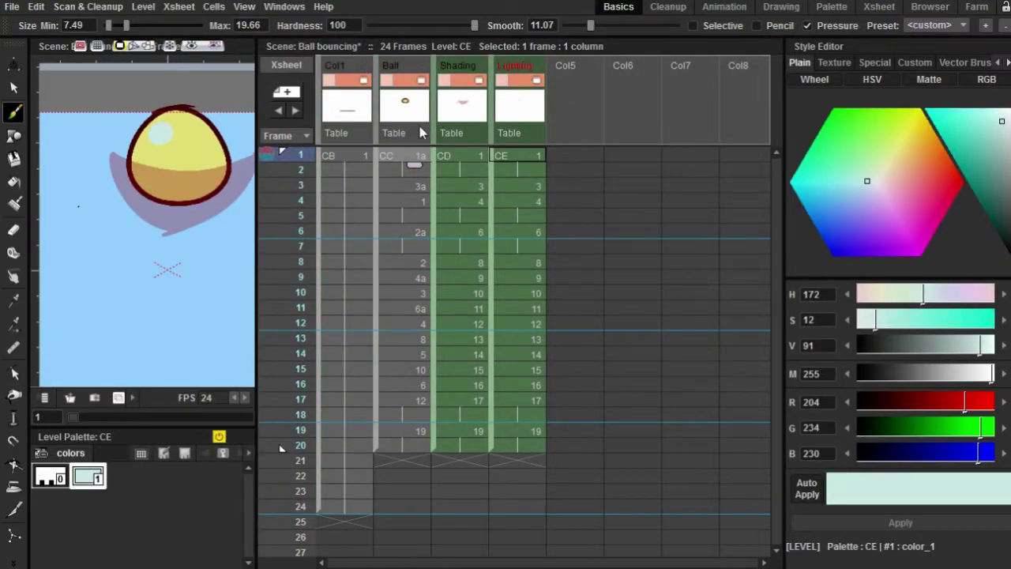
- Copy all 20 frames of the Ball column into the empty column after Lighting, starting at frame 1
click(420, 158)
drag(402, 150, 413, 448)
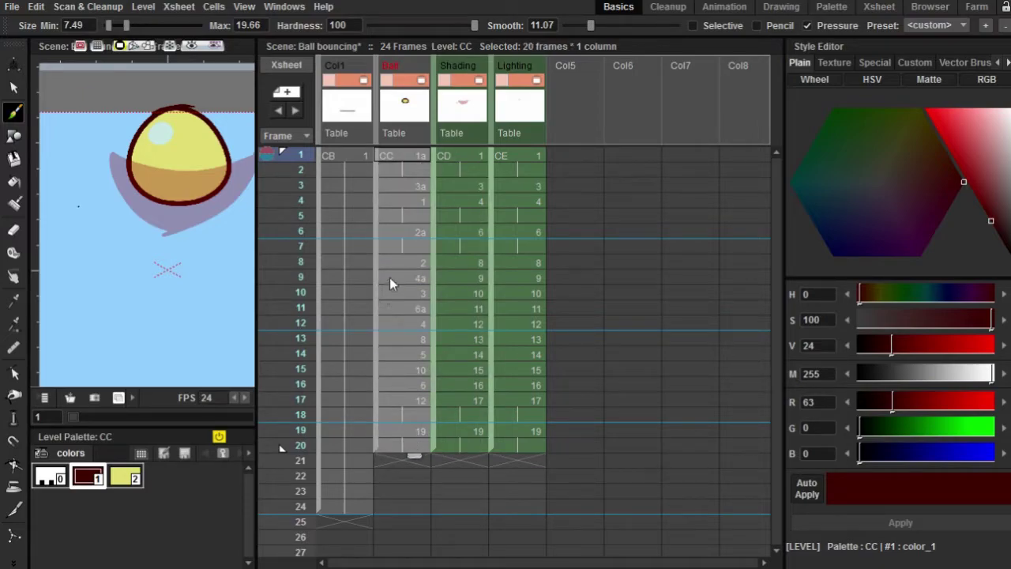
key(ctrl+c)
click(577, 155)
key(ctrl+v)
- Hide the Col1, Ball, Shading and Lighting columns in the viewer, leaving the copied ball column shown
drag(256, 191, 371, 197)
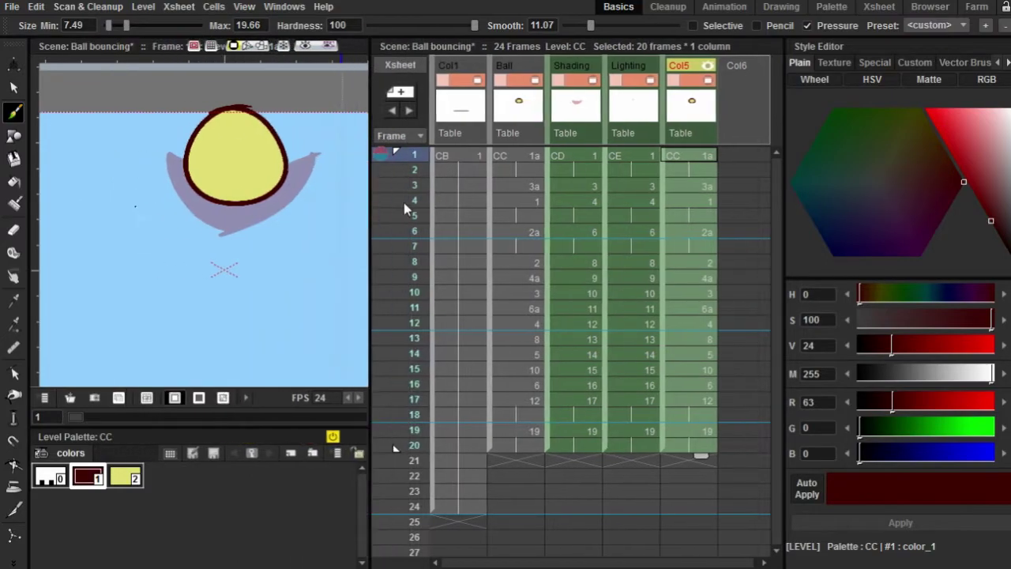
click(679, 158)
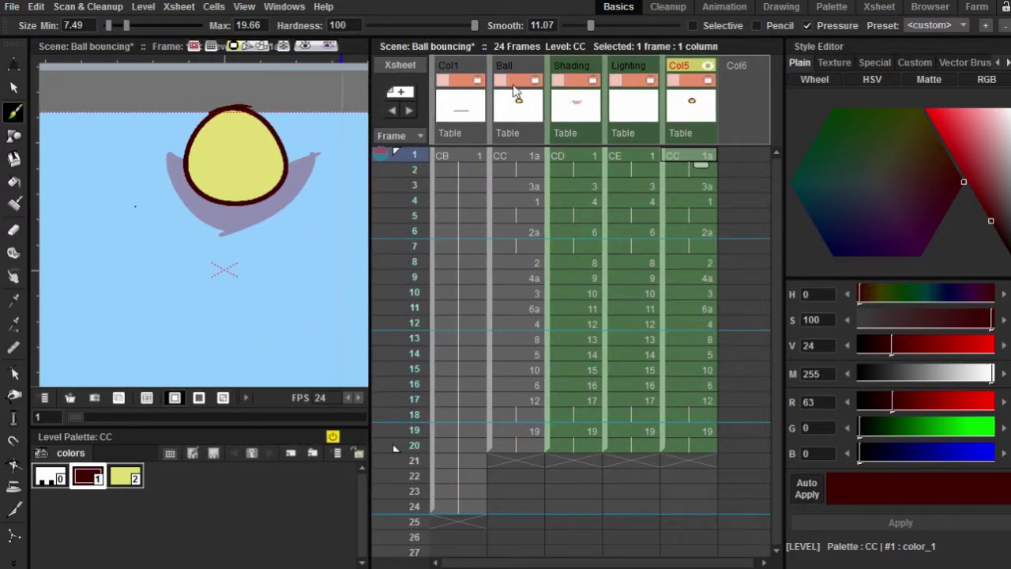
click(477, 80)
click(535, 89)
click(536, 80)
click(576, 82)
click(628, 83)
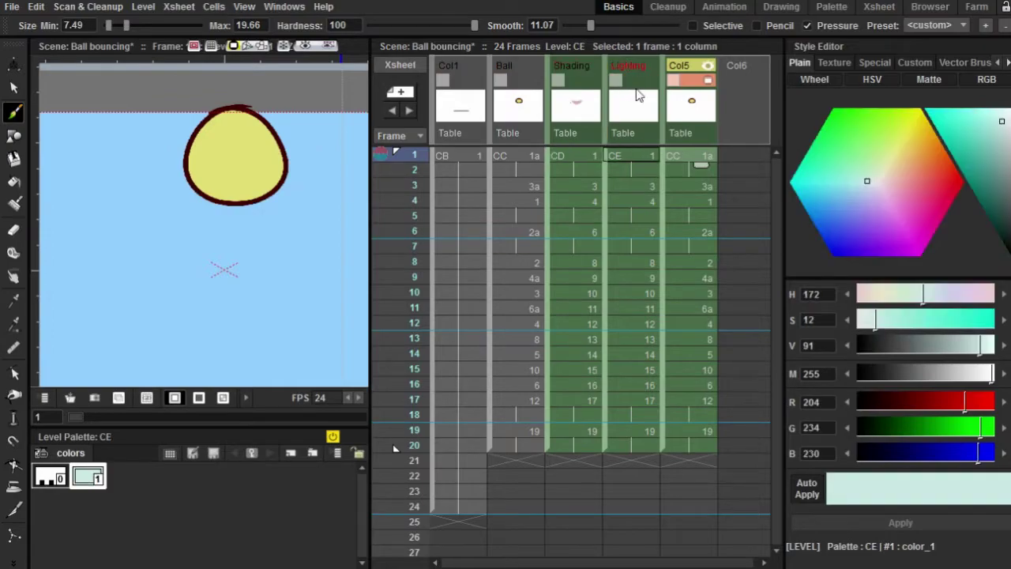
- Fold the Col1, Ball, Shading and Lighting columns together and select the Col5 column
click(706, 162)
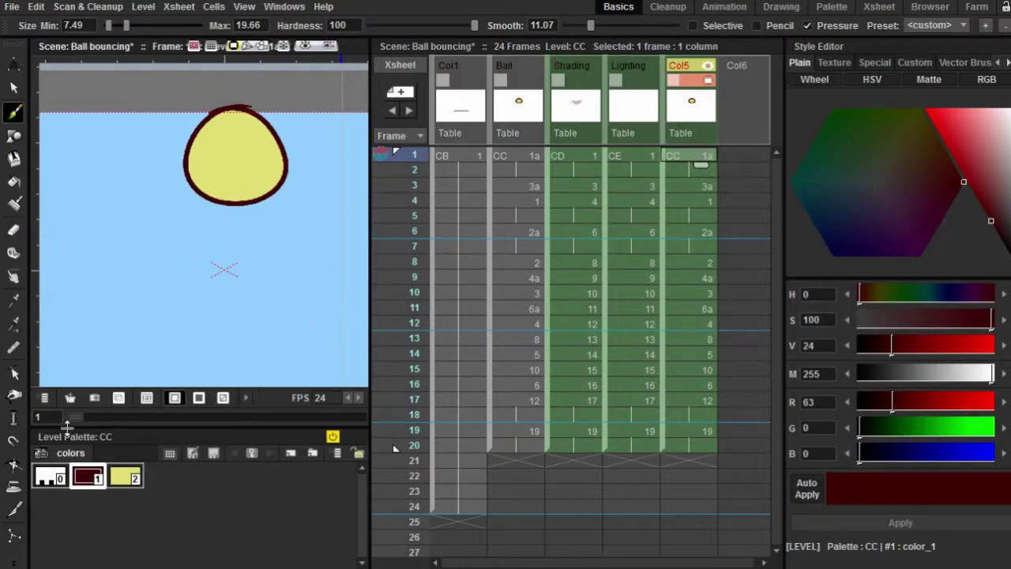
mouse_move(368, 175)
mouse_down()
mouse_move(449, 187)
mouse_move(355, 187)
mouse_up()
click(464, 112)
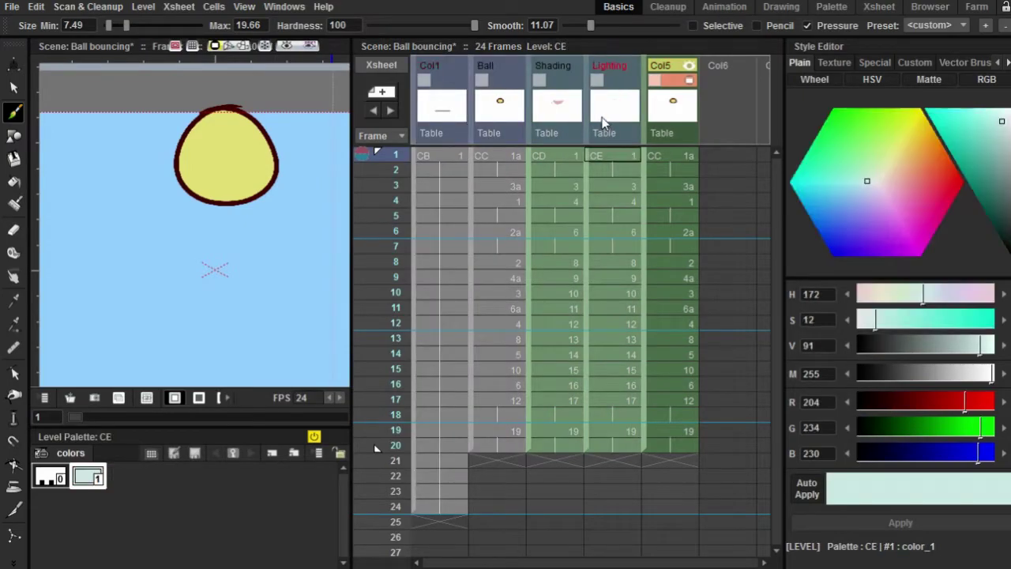
right_click(604, 121)
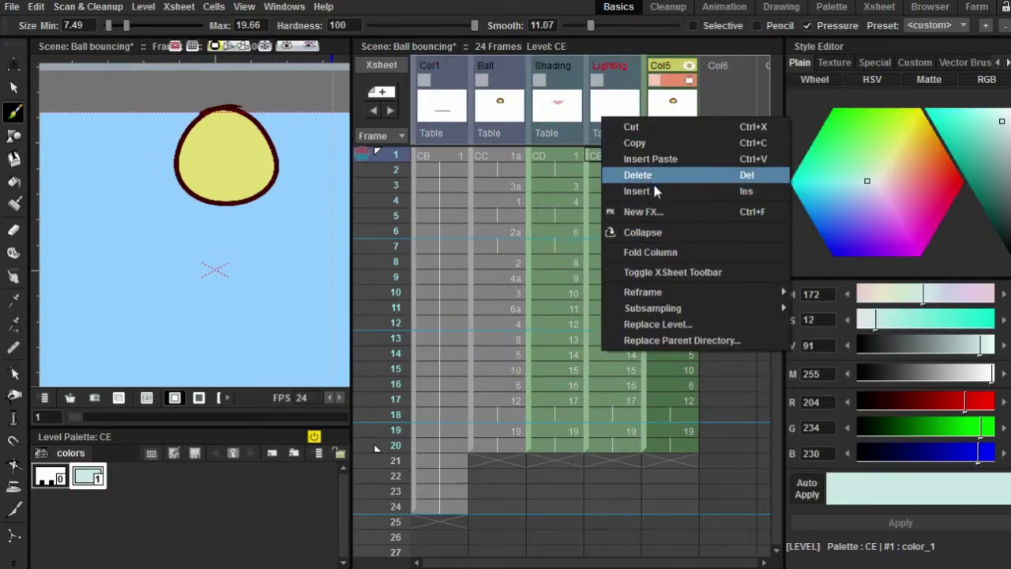
click(659, 251)
click(447, 118)
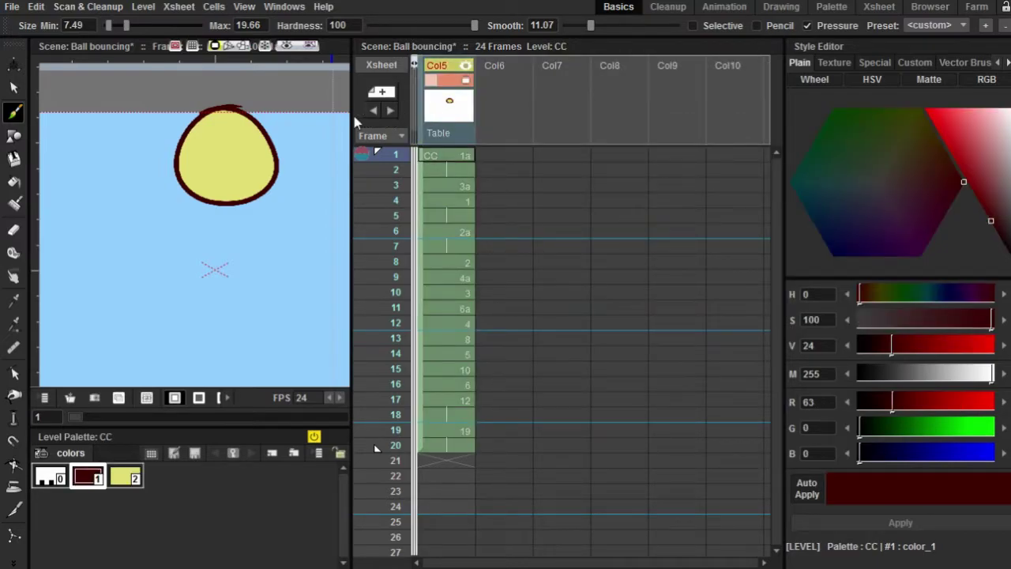
- Enlarge the viewer and loop the copied ball animation briefly, stopping playback to inspect the drawing
drag(360, 117, 616, 117)
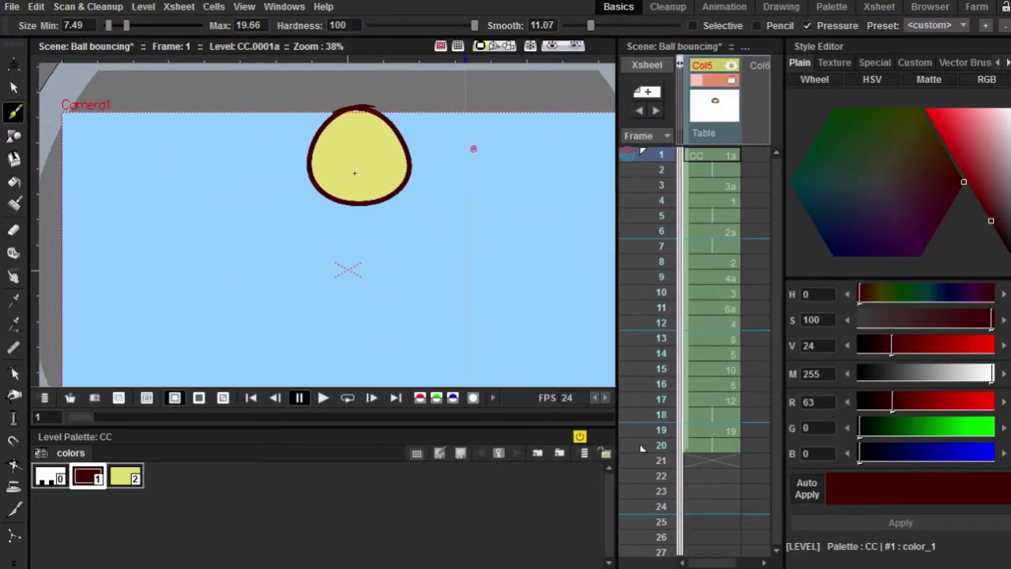
click(347, 397)
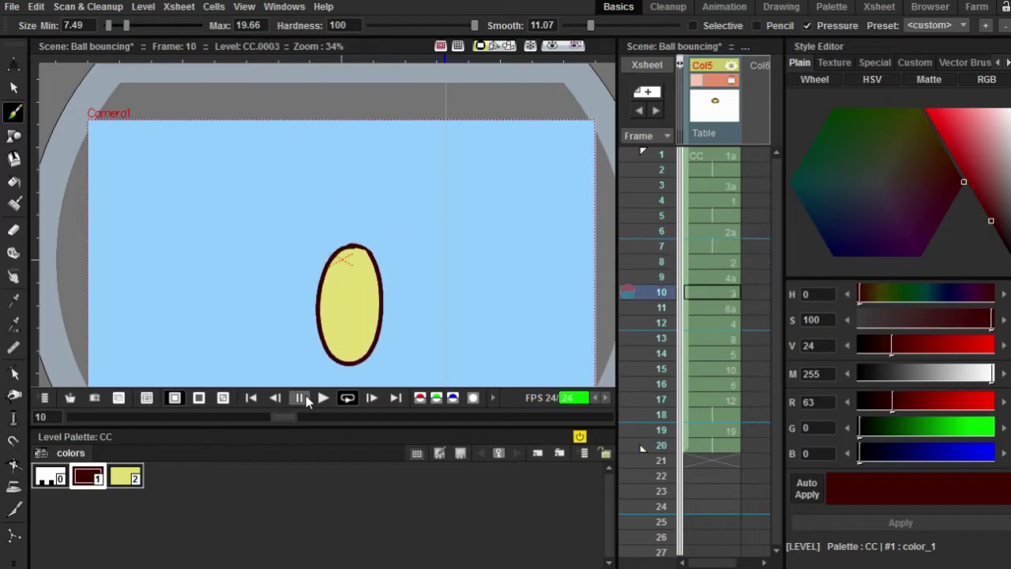
click(305, 399)
scroll(354, 203, up, 3)
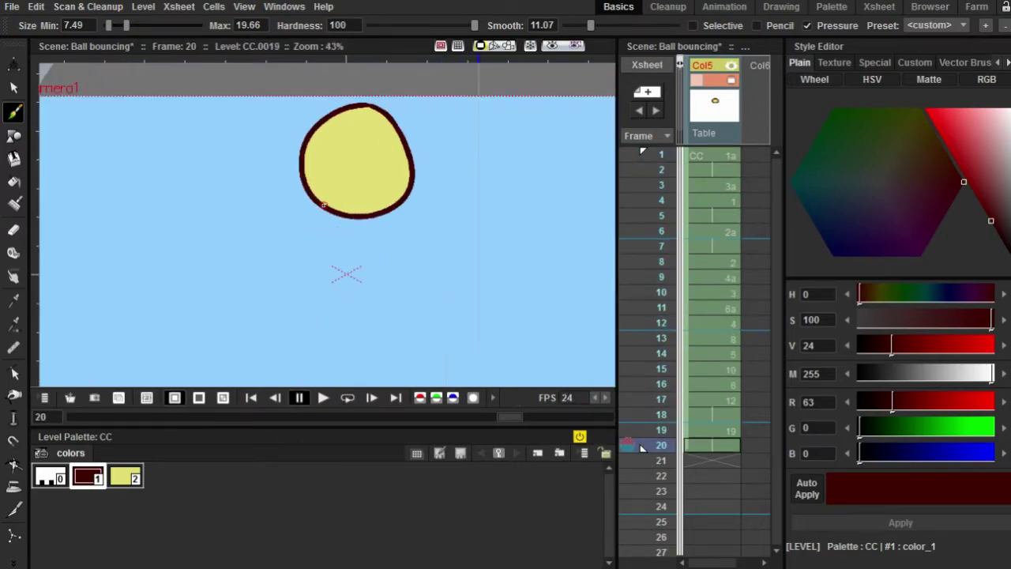
- At frame 1 of Col5, add a new style to the CC palette and colour it pure red (255, 0, 0)
drag(617, 142, 529, 142)
click(626, 157)
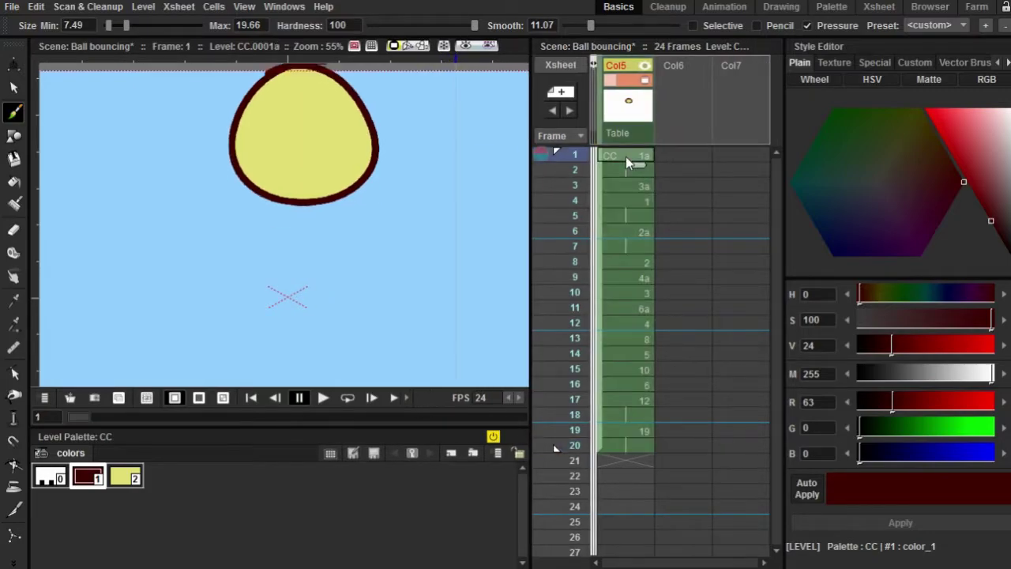
right_click(255, 443)
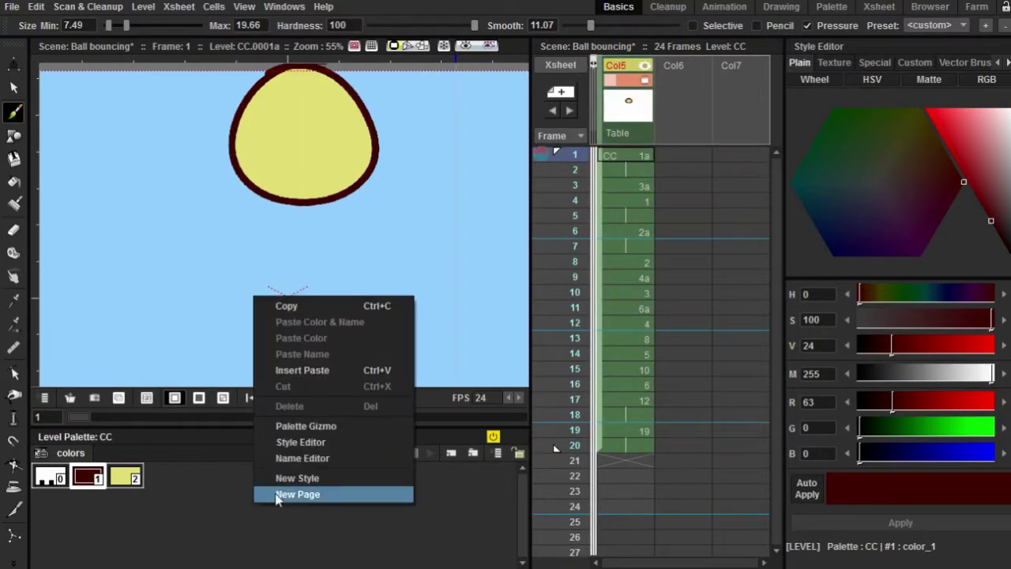
click(282, 477)
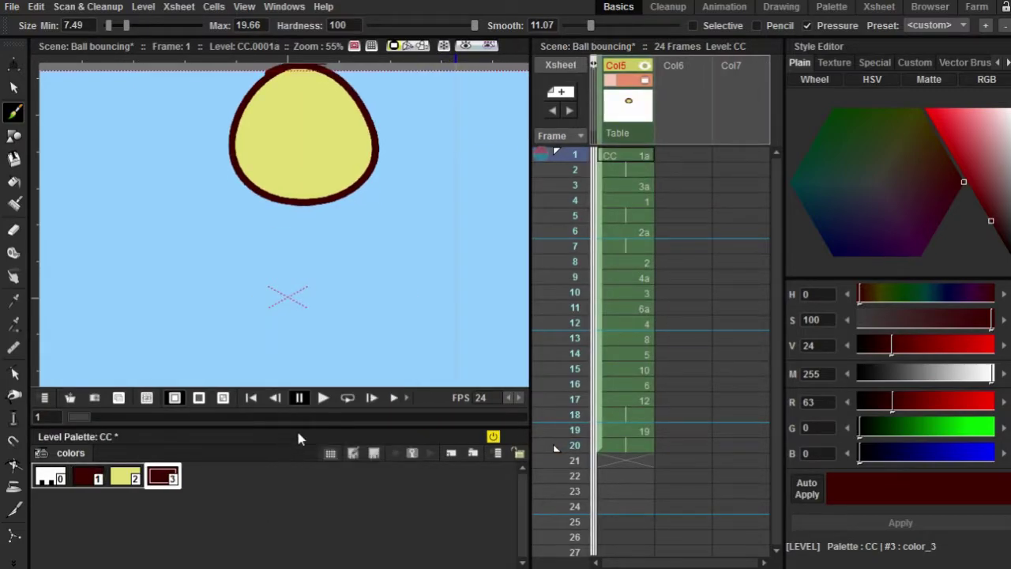
click(957, 121)
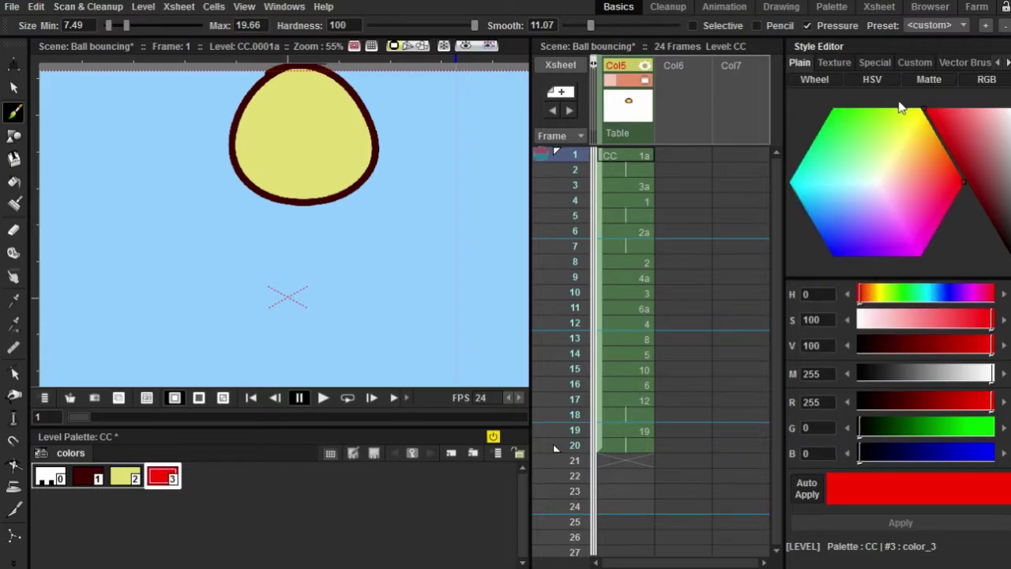
- Enable Autopaint for Lines in the settings of the red style
click(1007, 62)
click(1007, 62)
click(1007, 65)
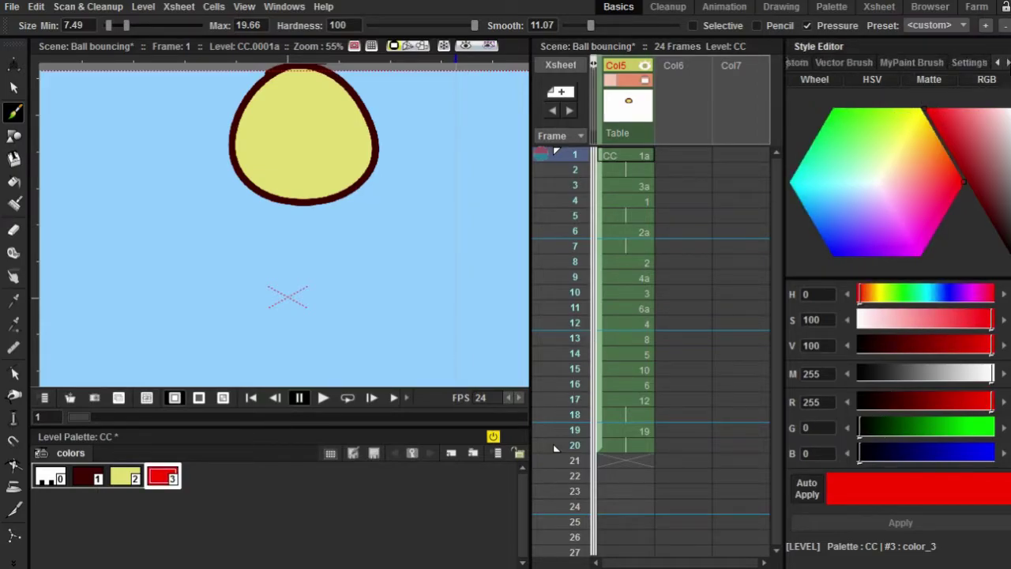
click(970, 64)
click(875, 84)
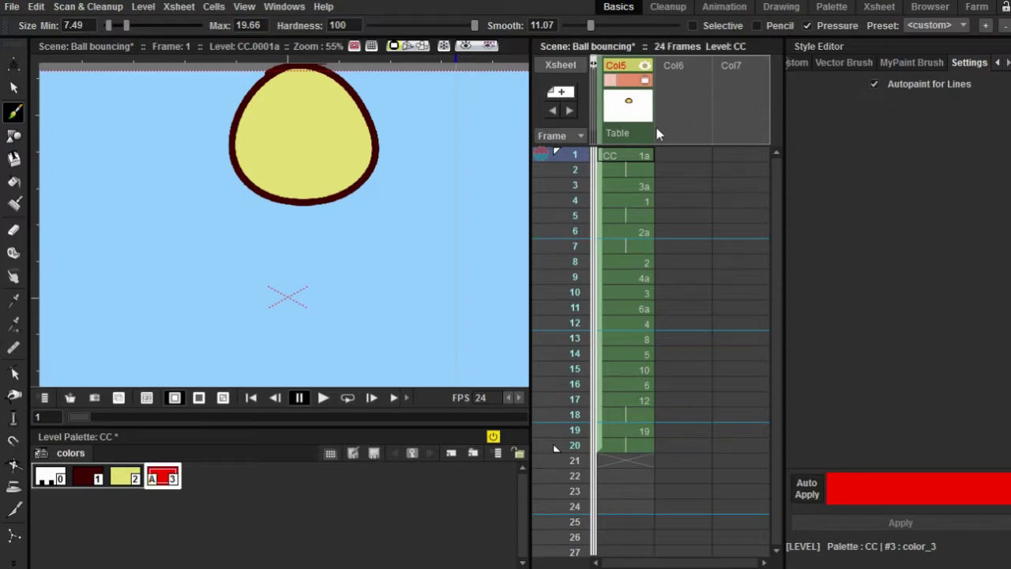
- Draw a curved red shading line across the middle of the ball from outline to outline, redoing the first attempt
drag(215, 146, 359, 140)
key(ctrl+z)
drag(212, 145, 358, 132)
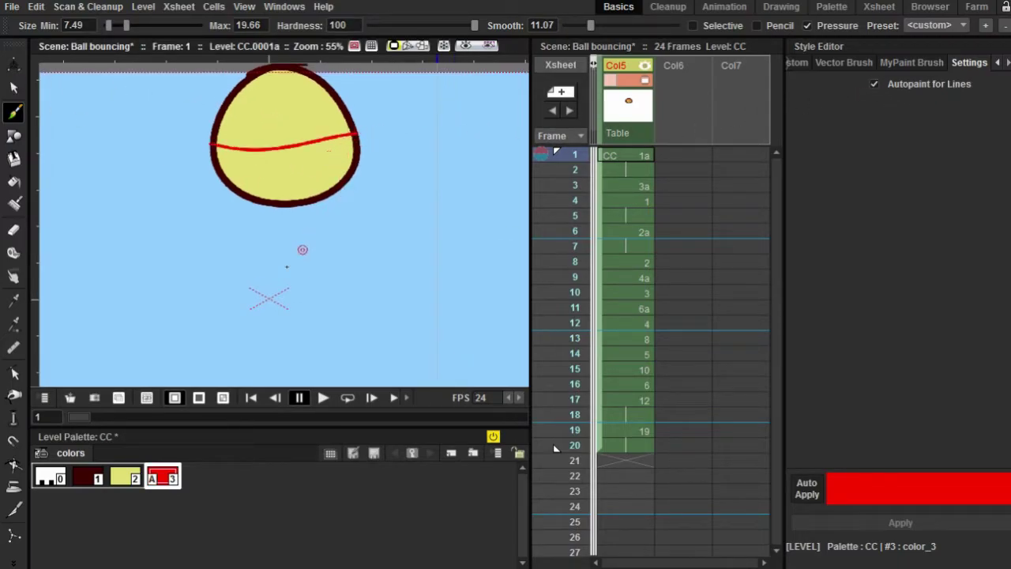
- Add another new style to the CC palette and colour it orange, about RGB 221, 104, 13
right_click(219, 510)
click(261, 484)
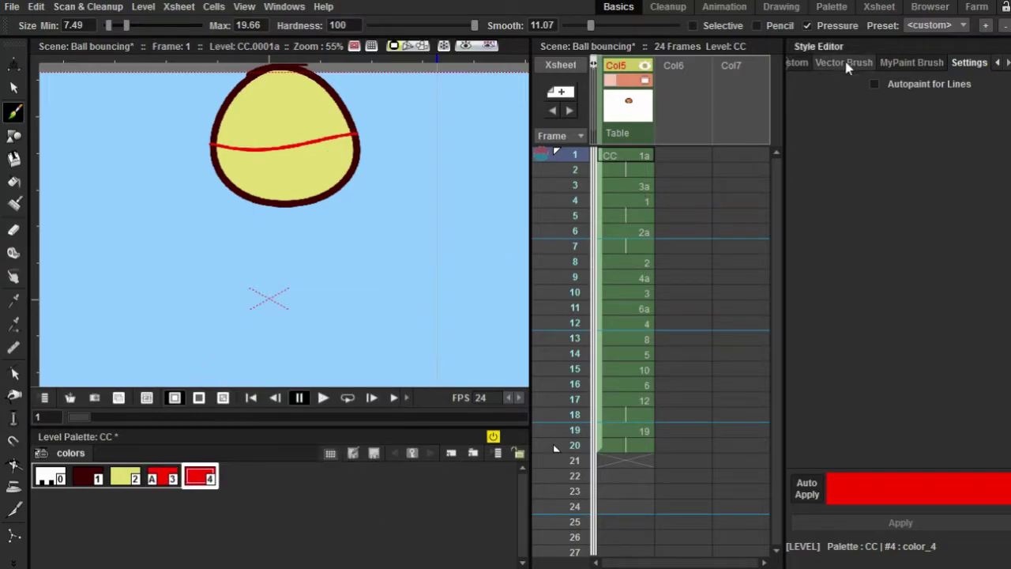
click(997, 62)
click(997, 62)
click(799, 62)
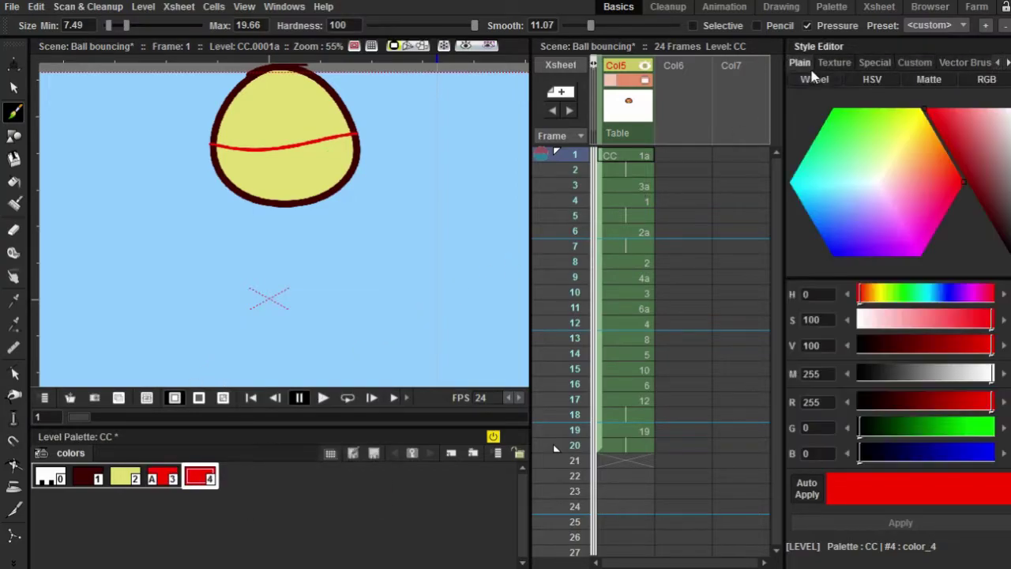
click(921, 136)
click(954, 138)
mouse_move(954, 138)
mouse_down()
mouse_move(921, 146)
mouse_move(935, 153)
mouse_move(935, 119)
mouse_move(940, 127)
mouse_up()
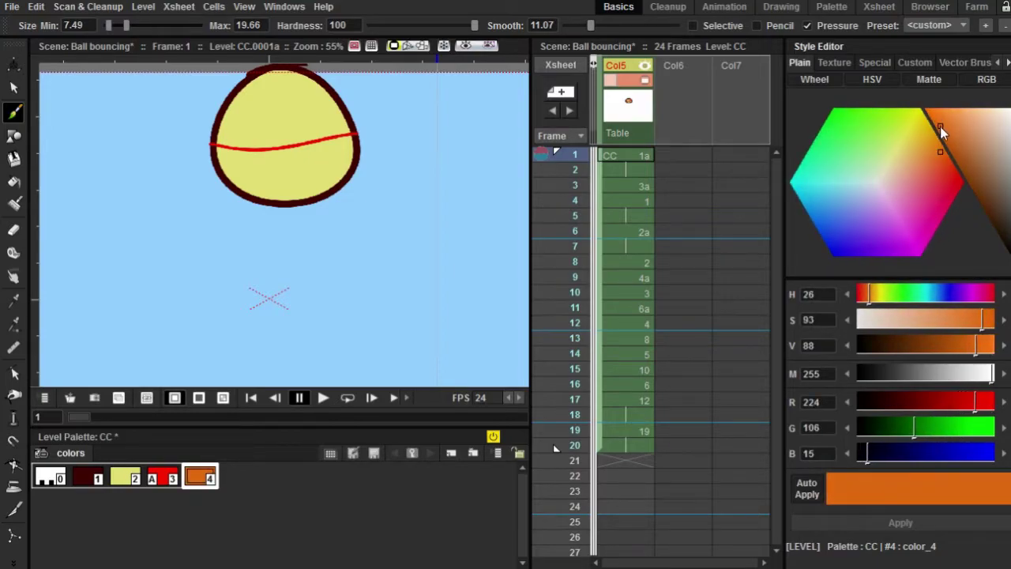
- Fill the ball area below the red shading line with the orange style, using Normal fill type in Areas mode
click(14, 183)
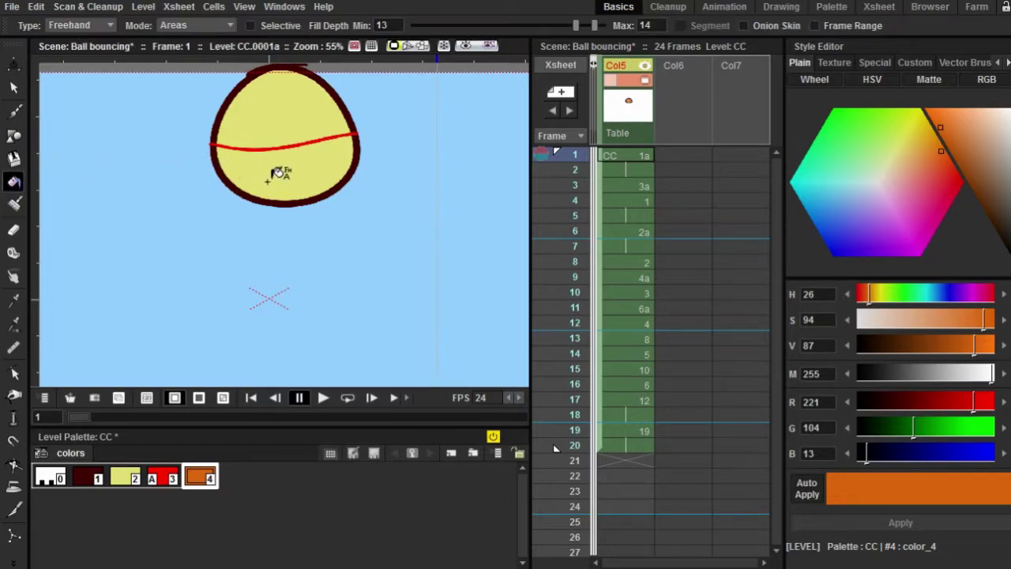
click(101, 25)
click(104, 39)
click(102, 27)
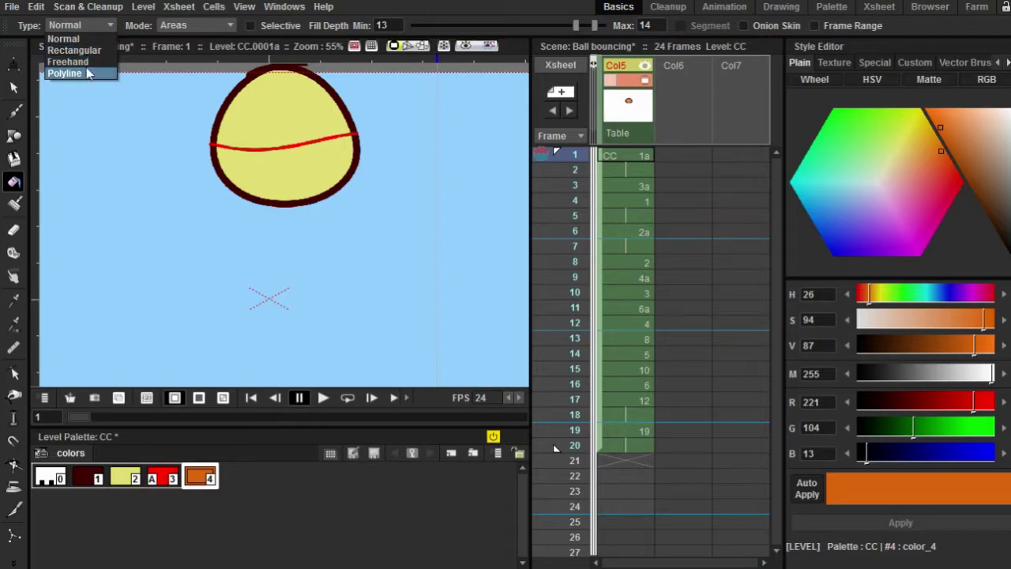
click(72, 25)
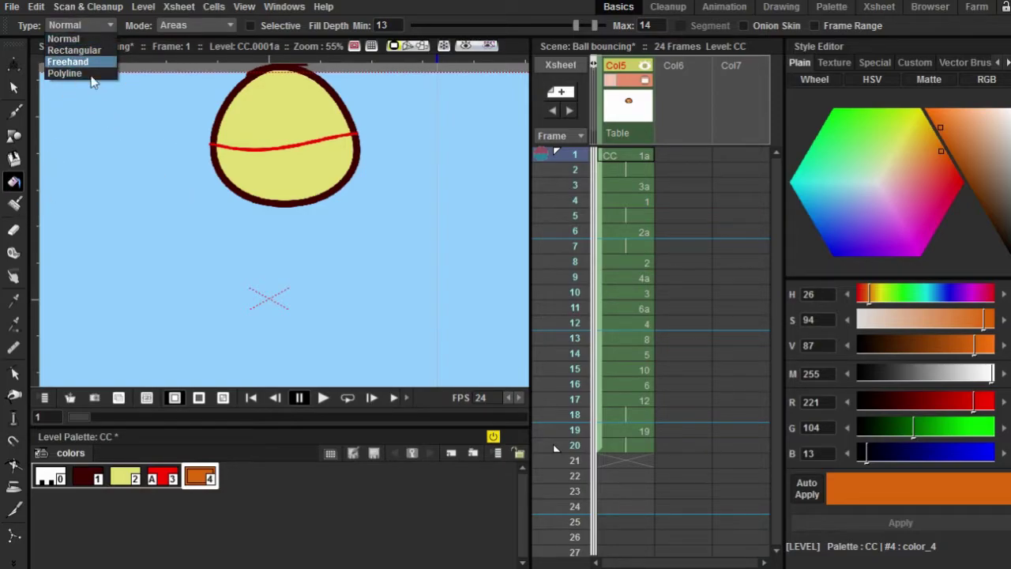
click(63, 39)
click(276, 169)
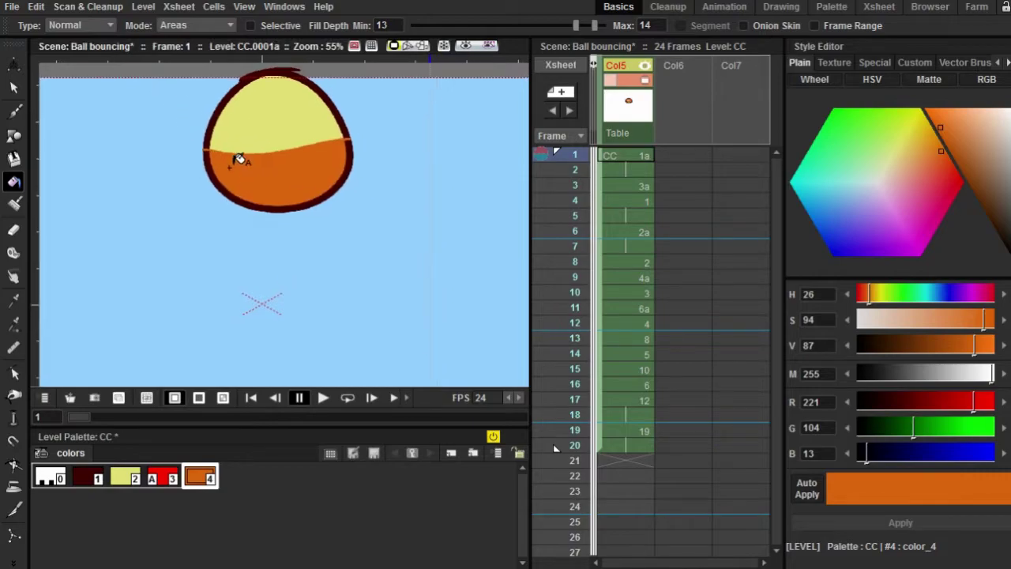
scroll(240, 155, up, 2)
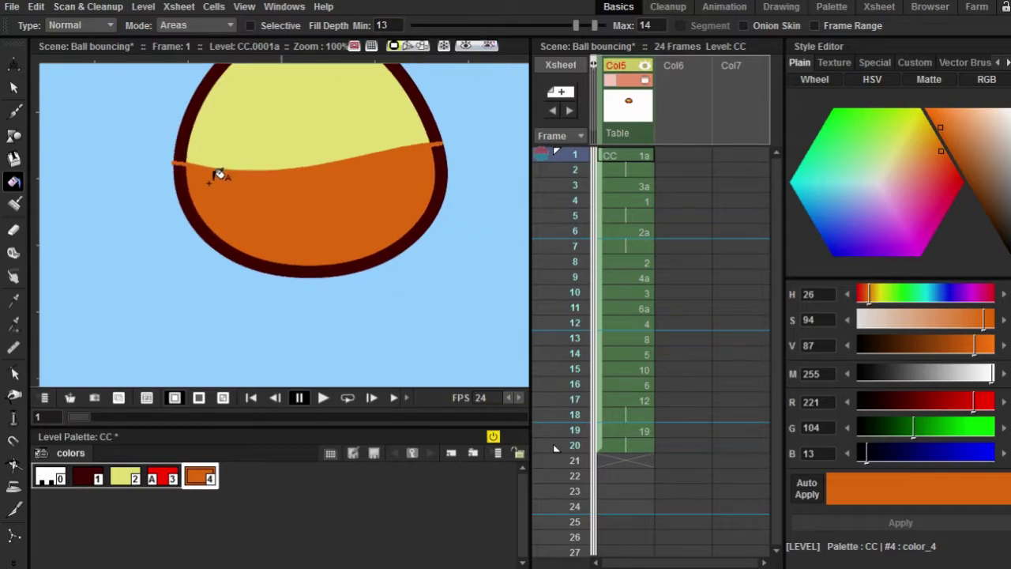
- Undo the orange fill, the red shading line and both styles added to the CC palette
key(ctrl+z)
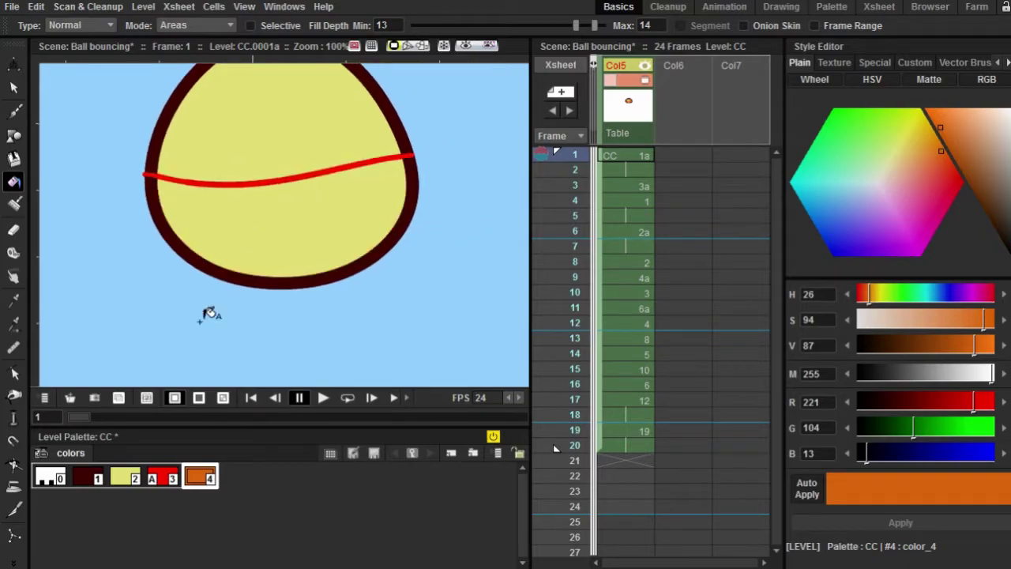
key(ctrl+z)
key(ctrl+z)
key(ctrl+z)
key(ctrl+z)
key(ctrl+z)
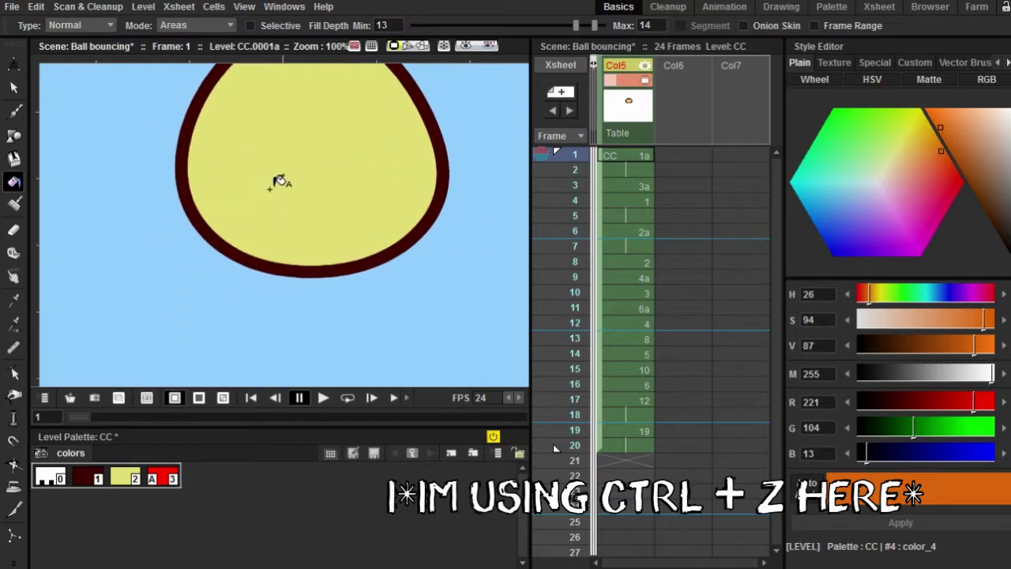
key(ctrl+z)
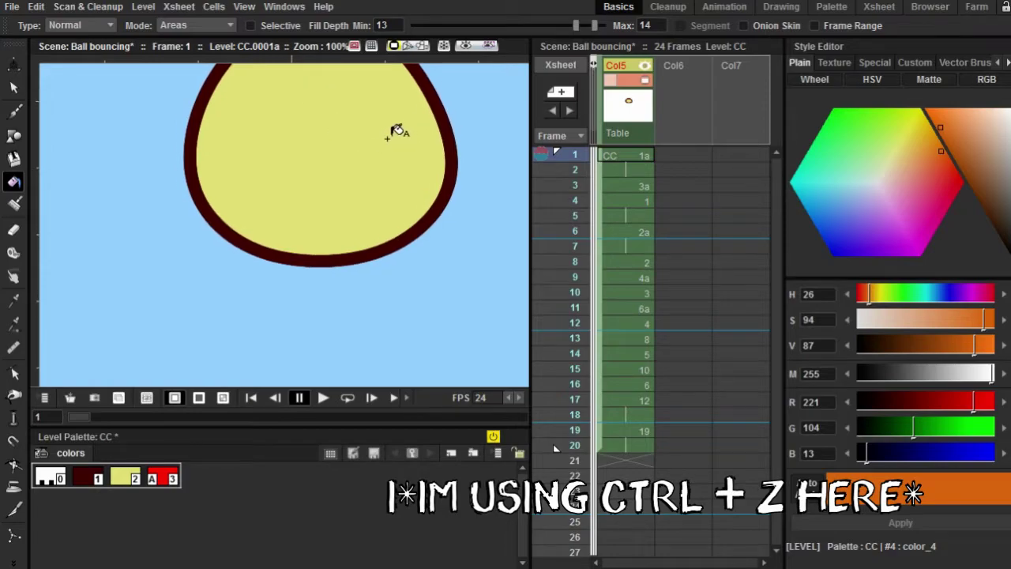
key(ctrl+z)
scroll(306, 229, down, 2)
key(ctrl+z)
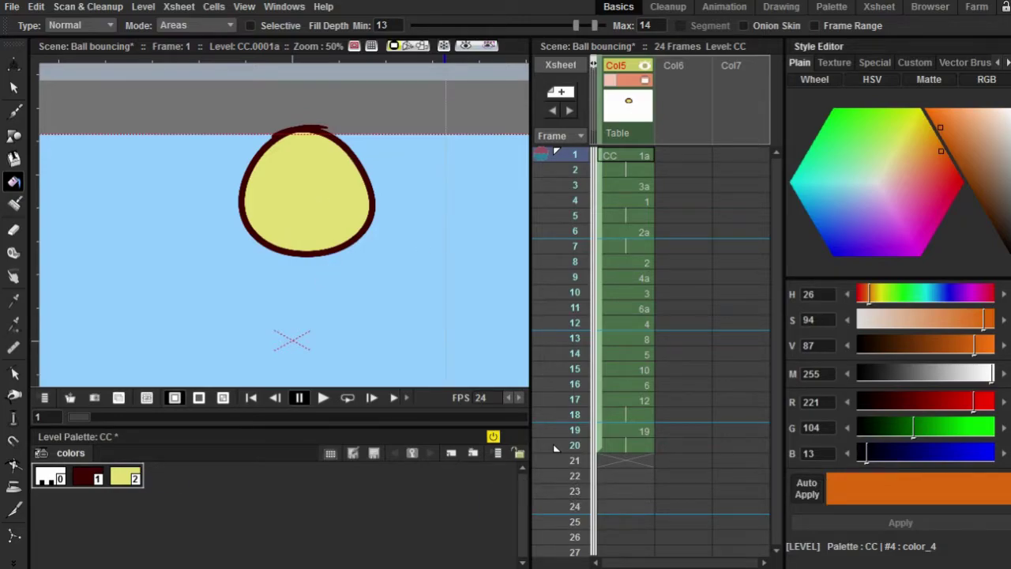
- Create a new drawing at frame 1 of Col6 with a small brush mark beside the ball, and erase the mark
click(679, 155)
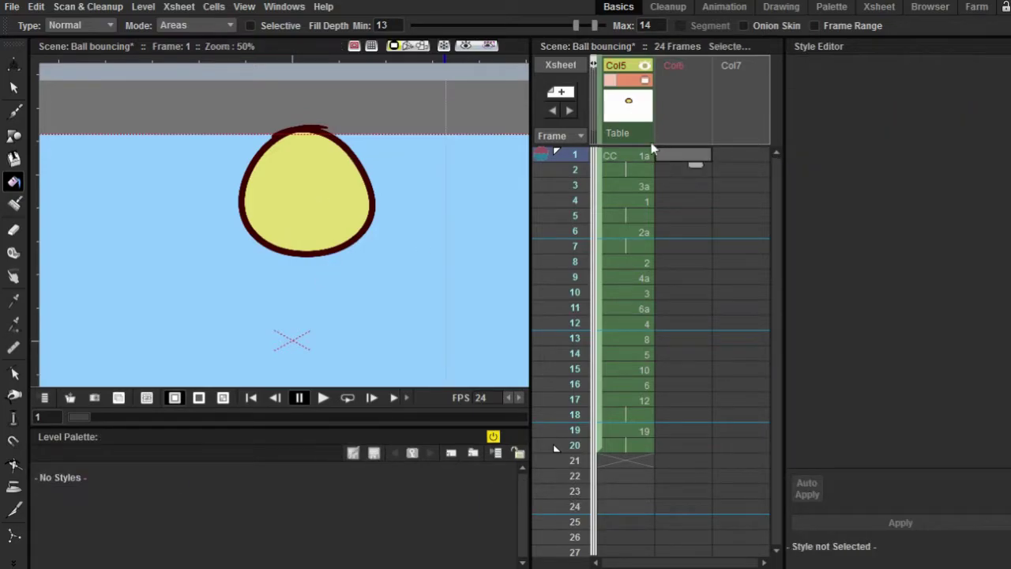
click(14, 111)
click(144, 192)
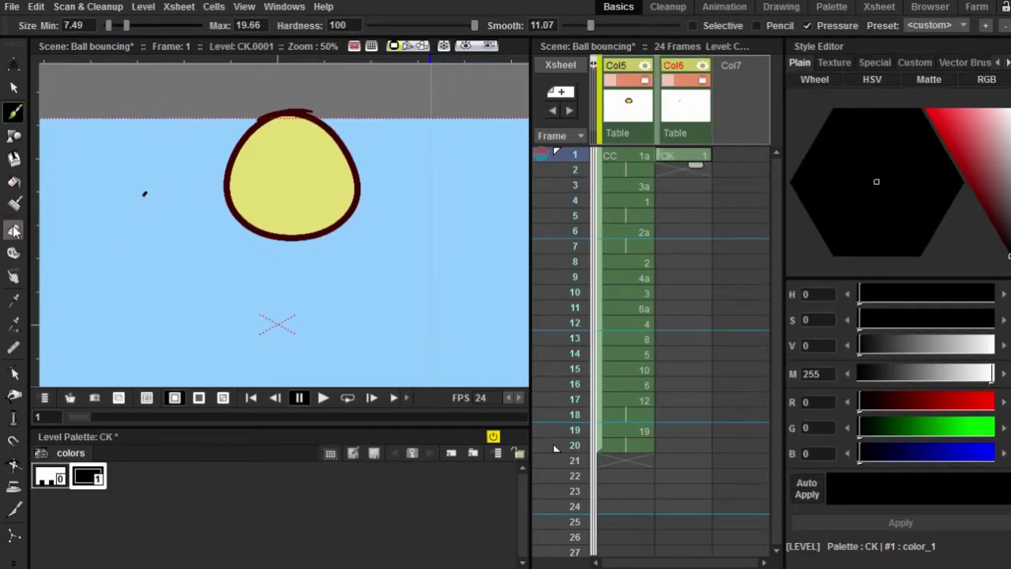
key(e)
click(13, 111)
- Examine the Autocreation options in the Drawing preferences without changing the setting
click(11, 6)
click(77, 495)
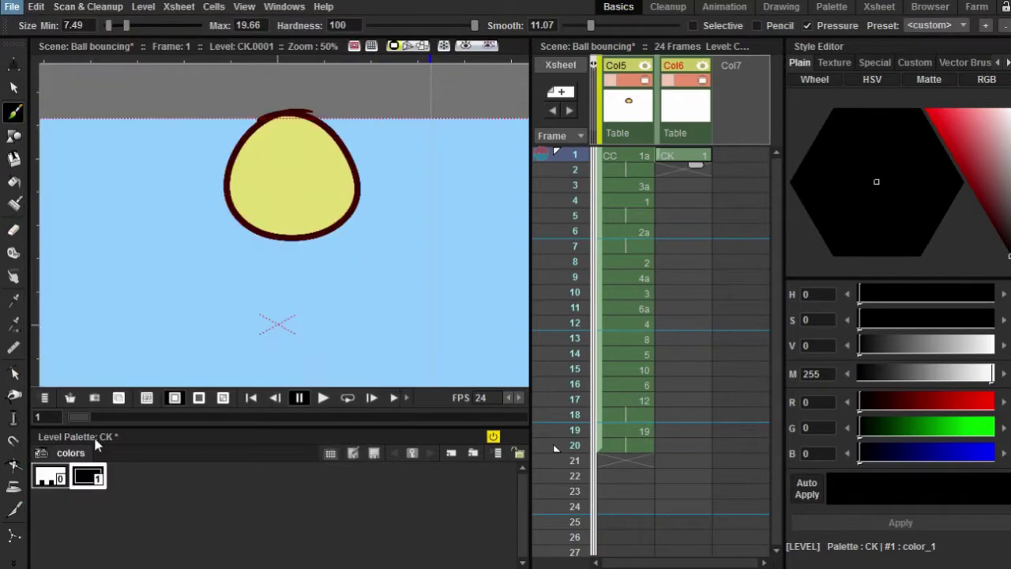
click(251, 164)
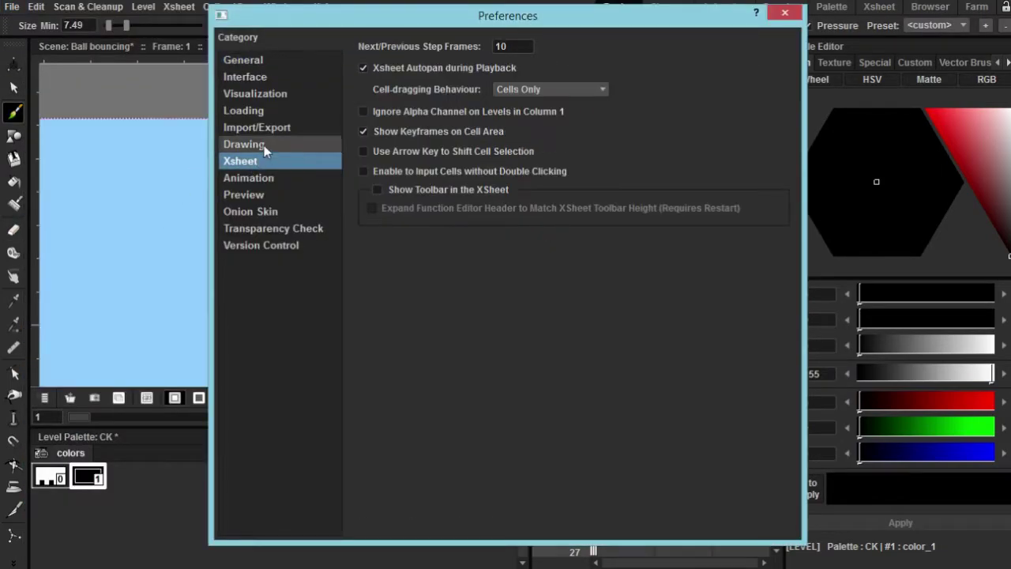
click(267, 144)
click(467, 139)
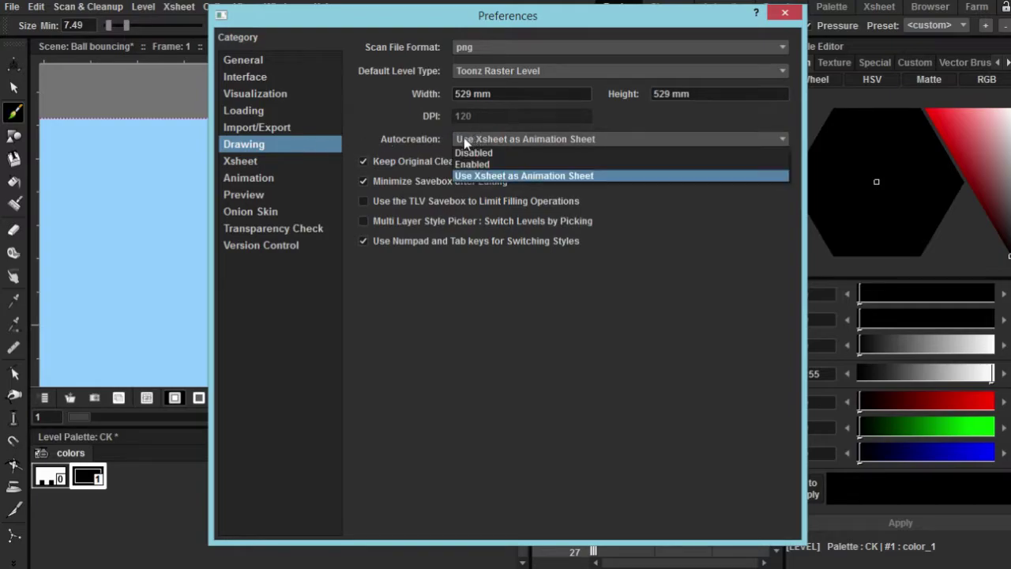
click(427, 139)
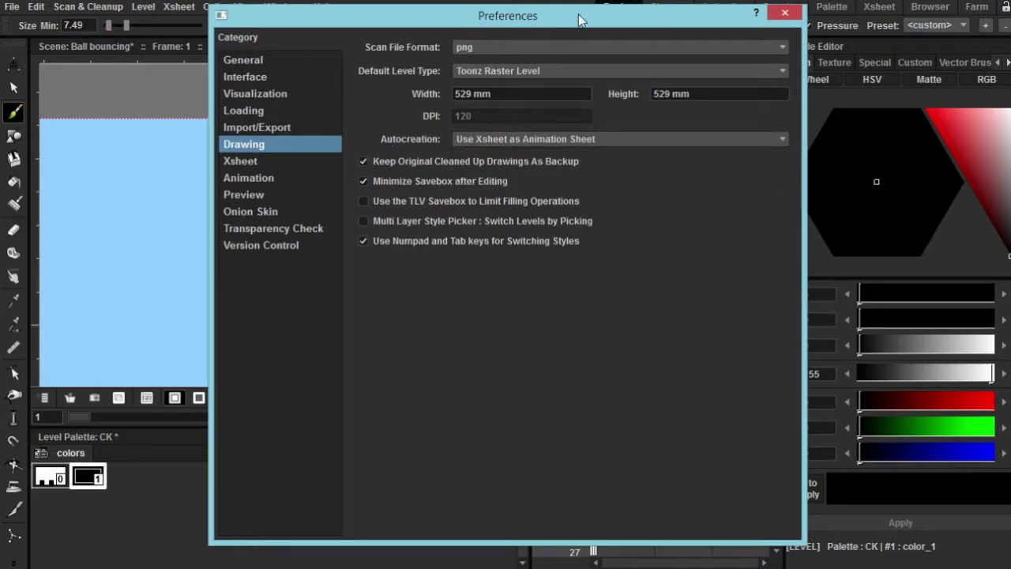
click(783, 15)
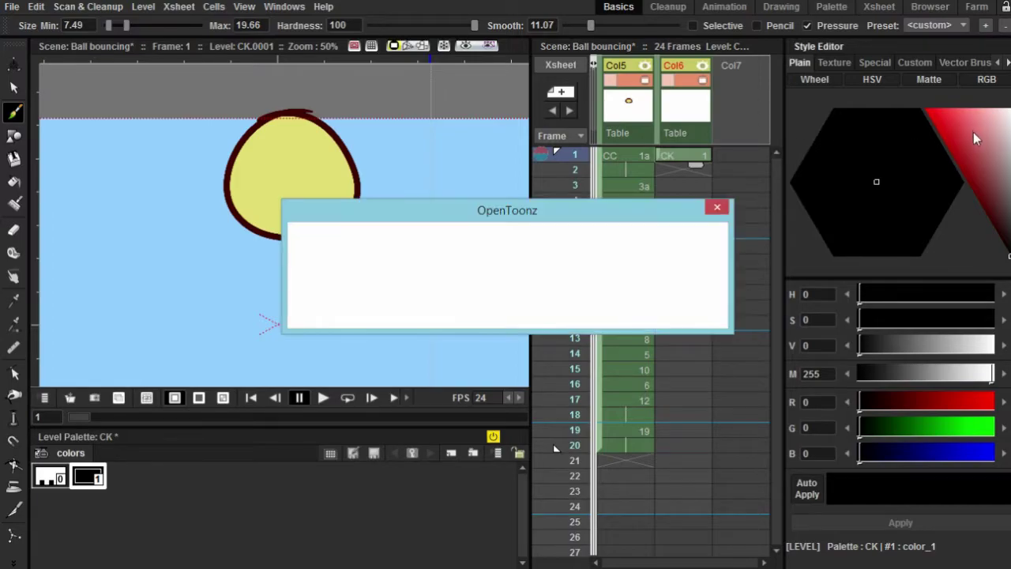
- Change style 1 of the CK palette to red, about RGB 252, 36, 2
drag(953, 137, 934, 117)
drag(923, 165, 946, 173)
drag(939, 116, 957, 170)
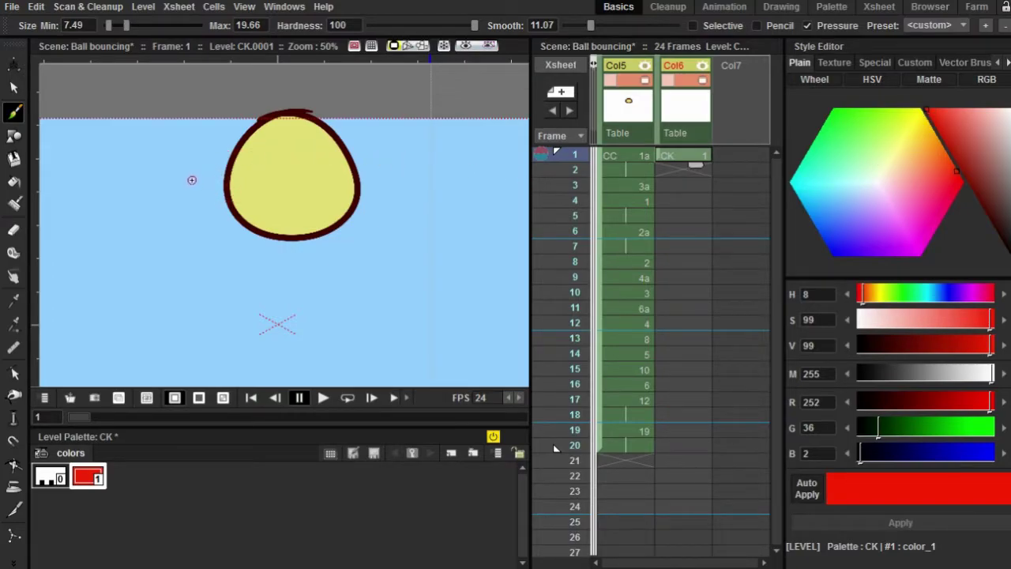
- Draw a closed red crescent over the ball's lower part, extending past its outline, and fill it with the same red
mouse_move(251, 201)
mouse_down()
mouse_move(306, 202)
mouse_move(381, 175)
mouse_move(405, 152)
mouse_up()
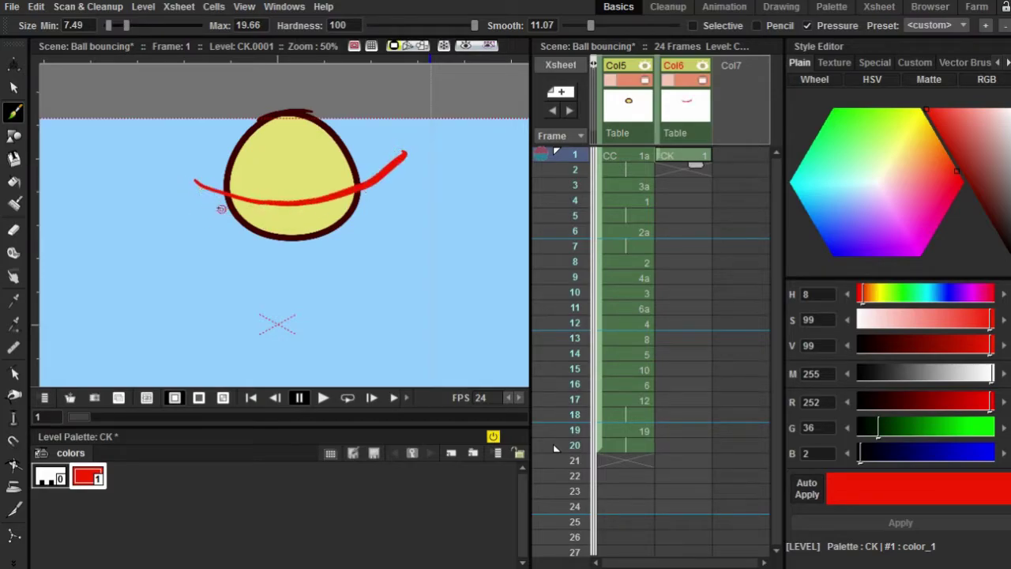
mouse_move(196, 181)
mouse_down()
mouse_move(212, 209)
mouse_move(316, 271)
mouse_up()
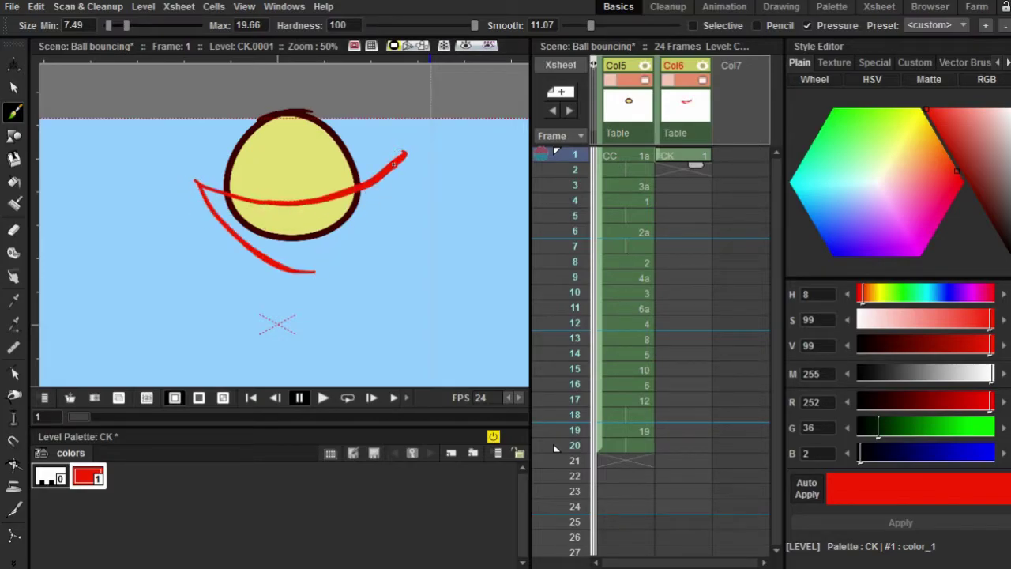
drag(403, 155, 309, 268)
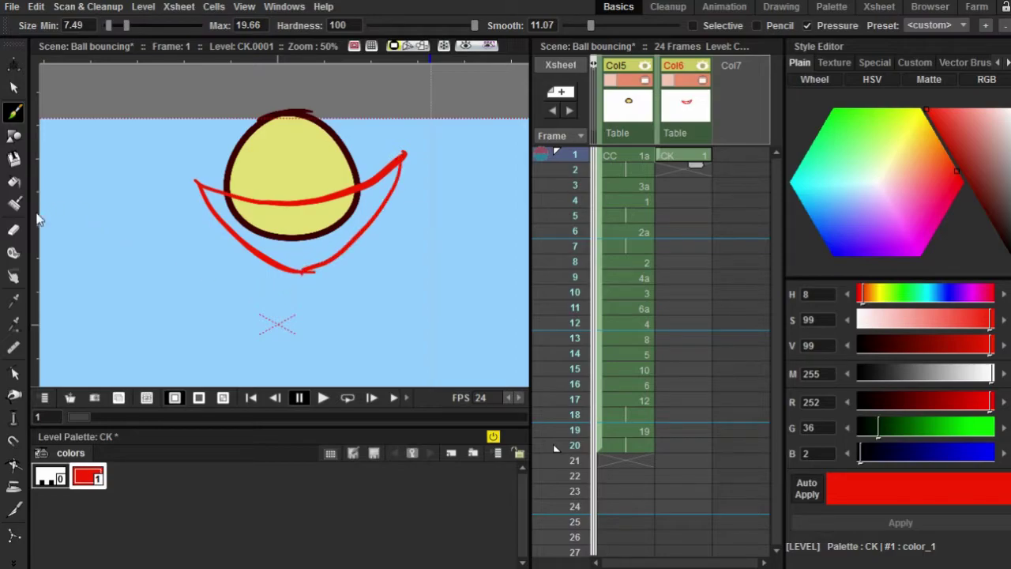
click(13, 181)
click(277, 230)
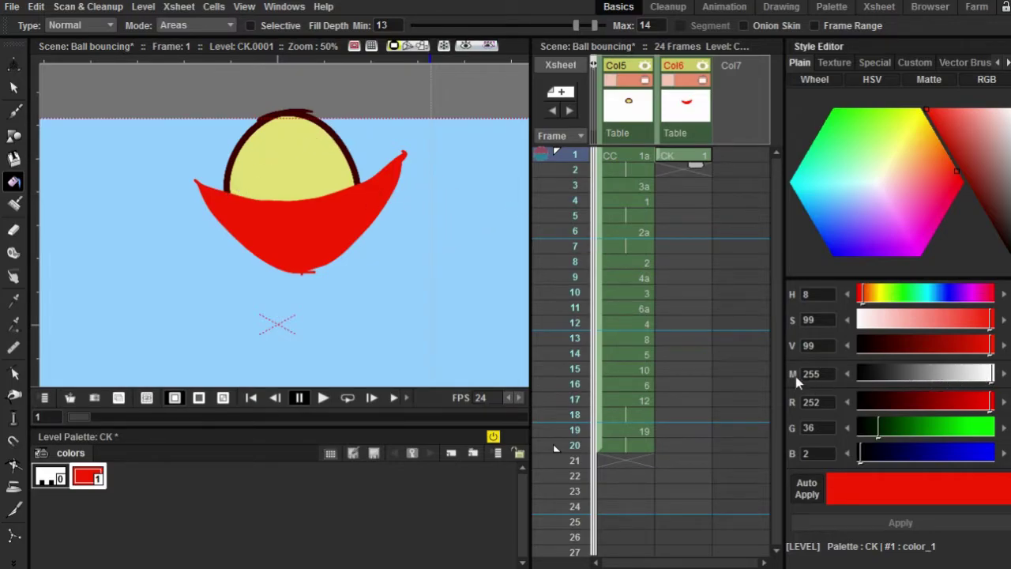
- Lower the red style's opacity (M) to 119 and briefly preview the semi-transparent shading
drag(986, 378, 920, 377)
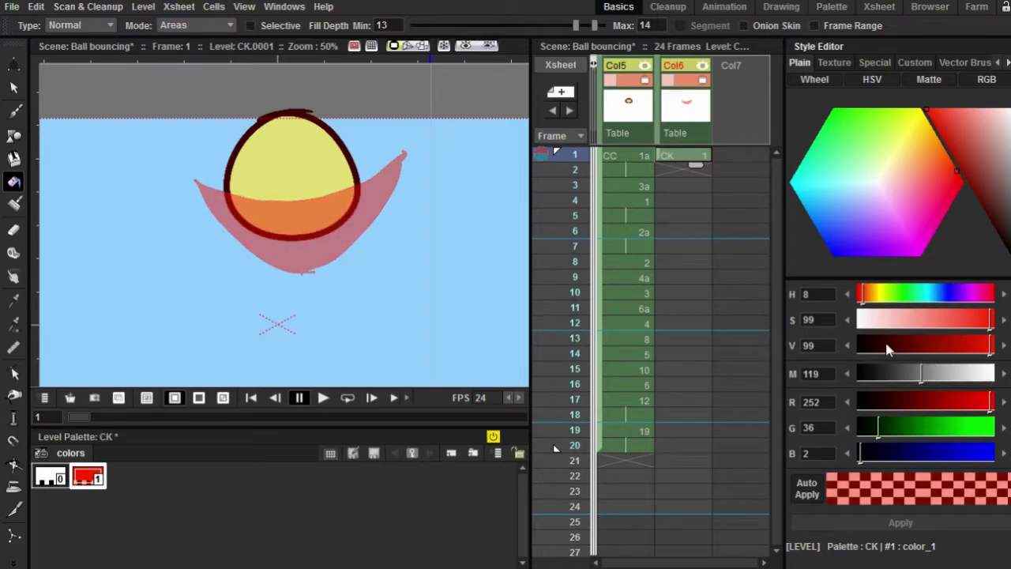
click(466, 46)
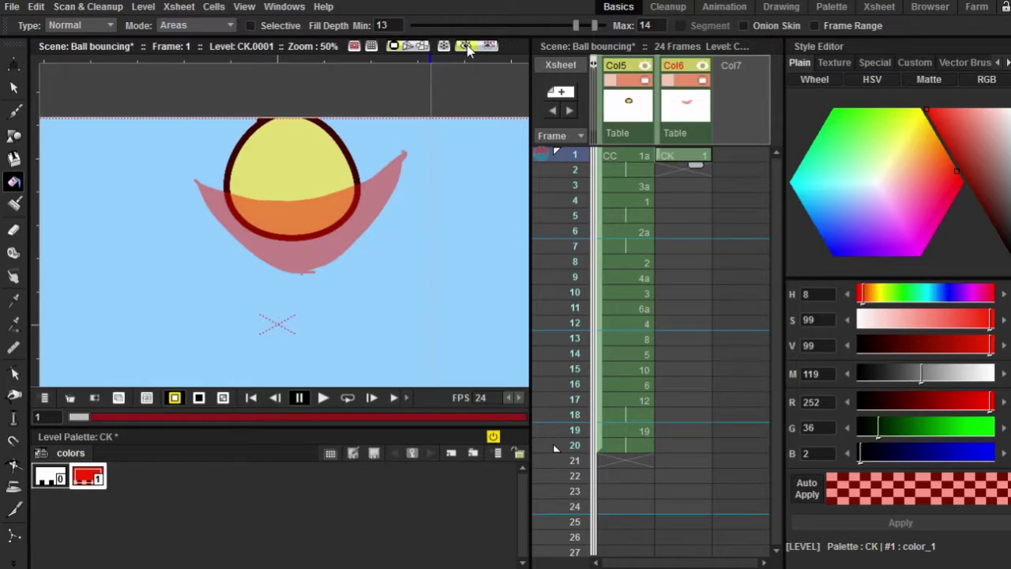
click(468, 49)
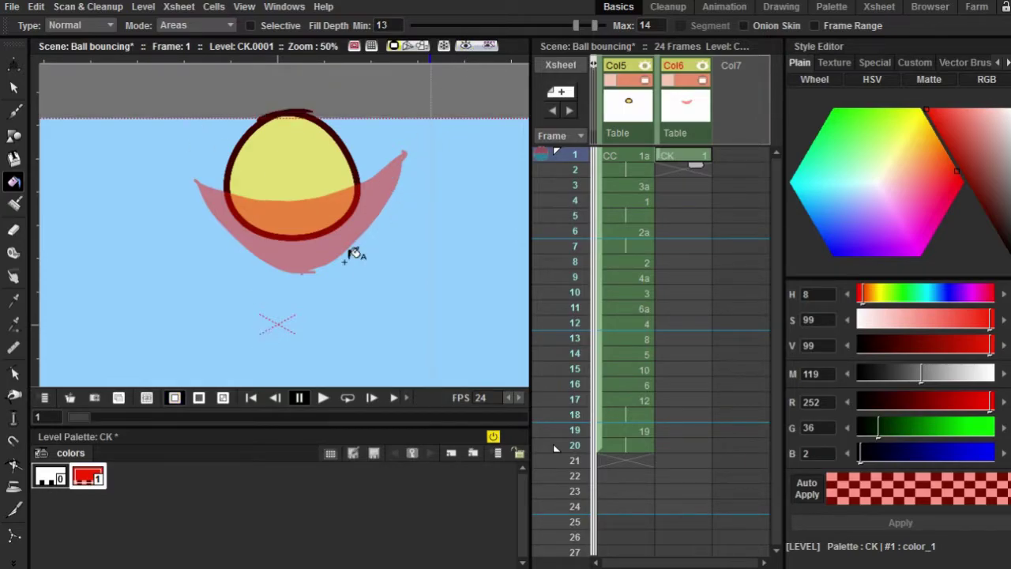
- Switch to the Animation workspace, locate the Col5 and Col6 nodes in the Fx Schematic and select each in turn
click(725, 6)
scroll(315, 124, up, 2)
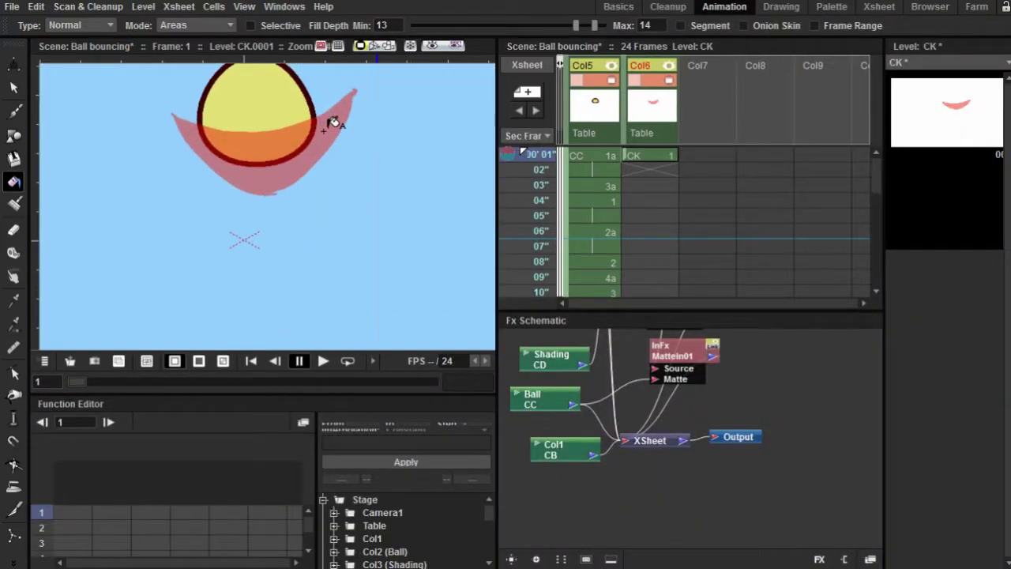
scroll(244, 142, up, 1)
drag(245, 142, 290, 222)
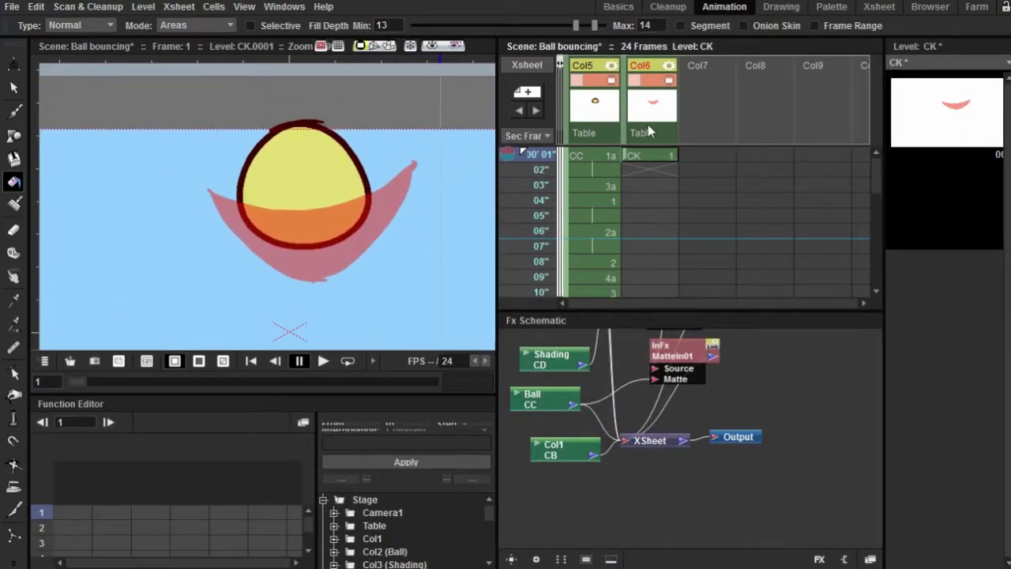
scroll(622, 396, up, 2)
scroll(621, 394, down, 4)
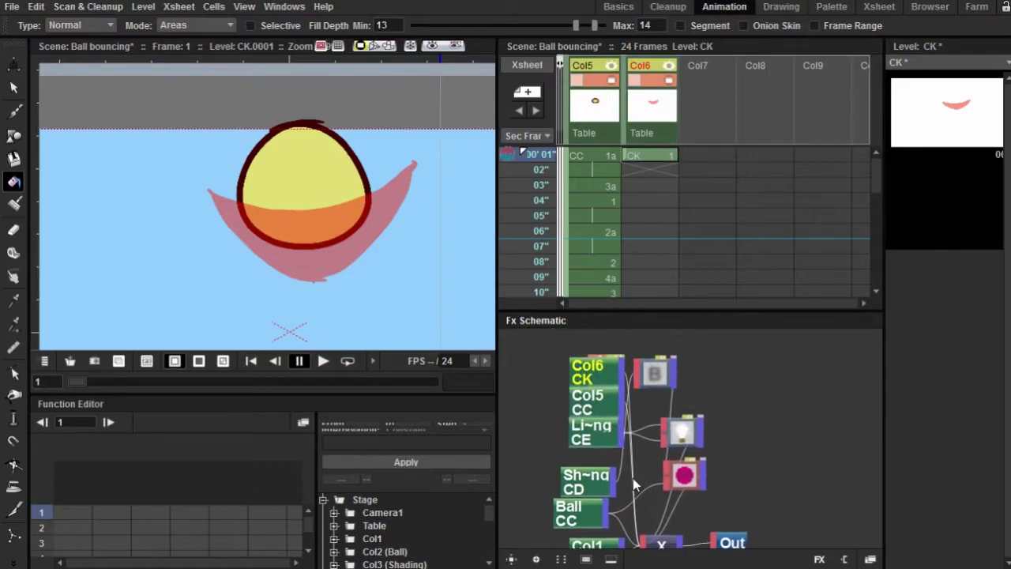
scroll(598, 361, up, 3)
click(585, 378)
key(a)
scroll(600, 435, up, 4)
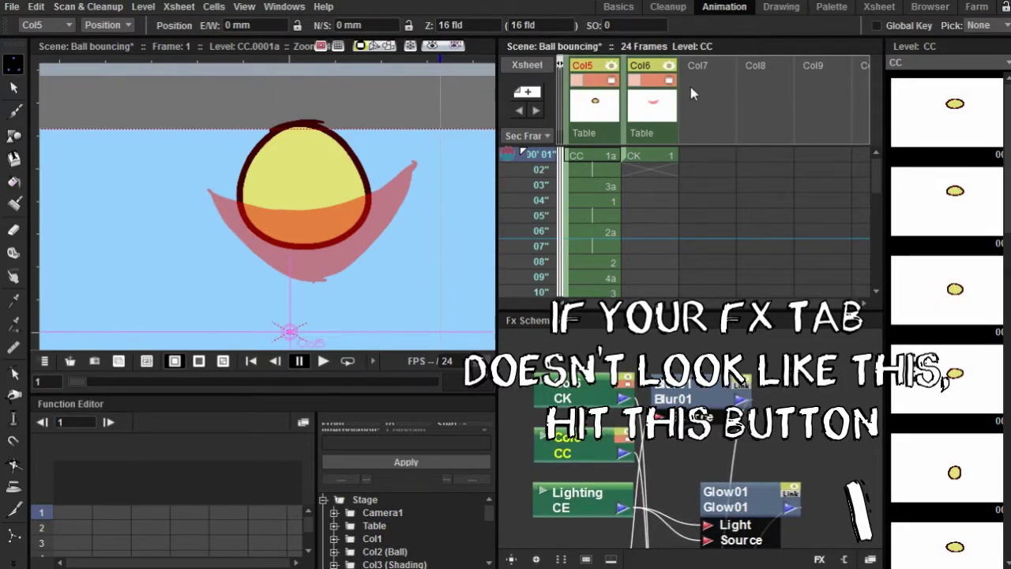
click(643, 111)
scroll(601, 372, down, 2)
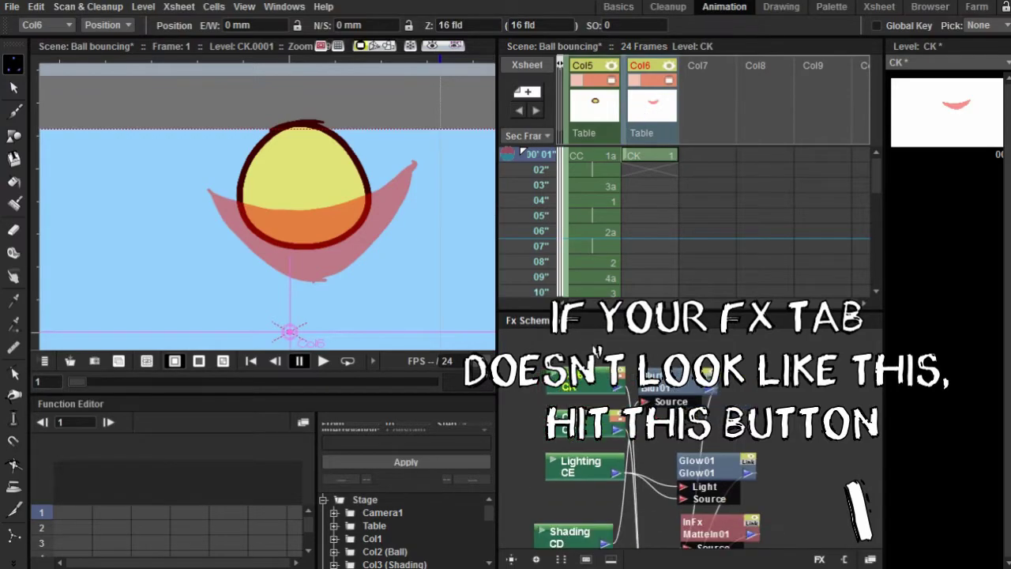
- Move the Col6 and Col5 nodes clear of the other Fx Schematic nodes and briefly toggle the preview
drag(624, 442, 587, 394)
drag(612, 497, 539, 453)
mouse_move(600, 377)
mouse_down()
mouse_move(671, 371)
mouse_move(600, 381)
mouse_up()
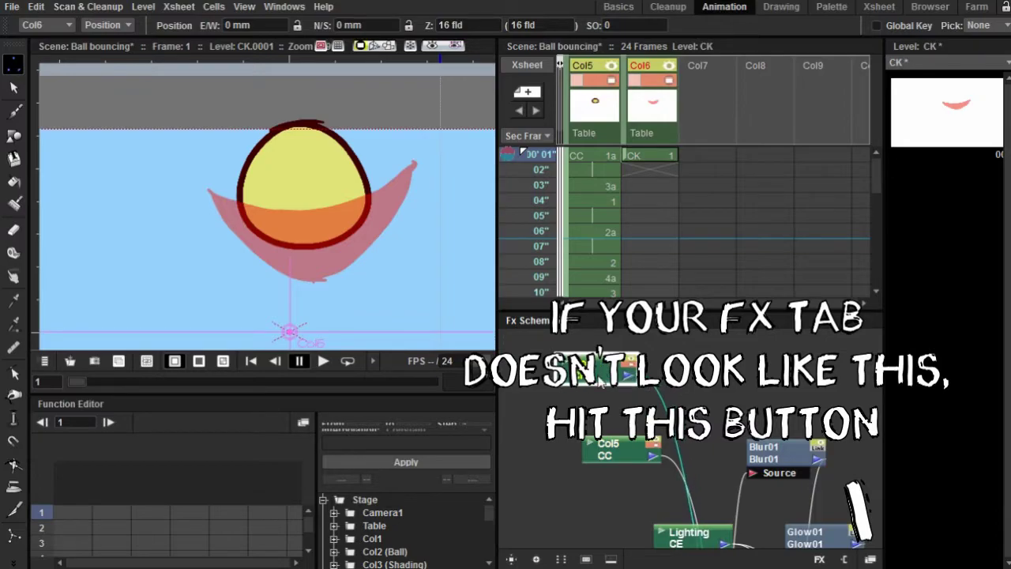
drag(616, 452, 583, 424)
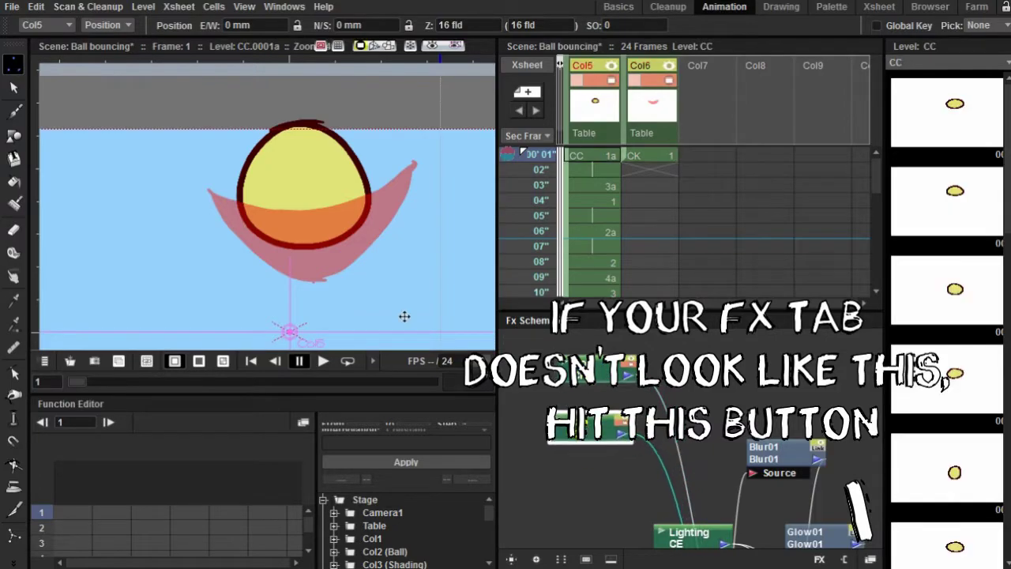
click(430, 46)
click(430, 45)
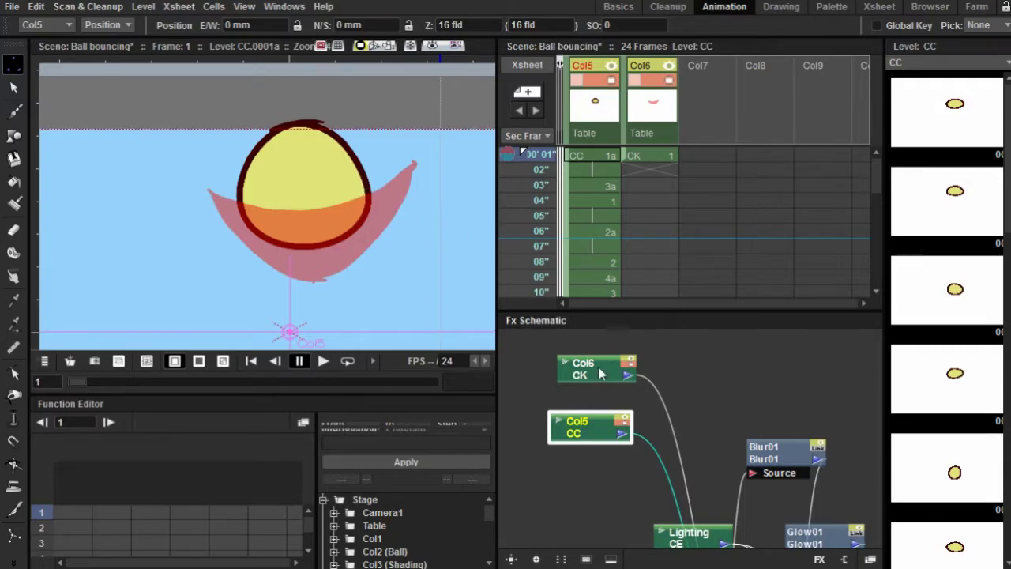
- Move the Col6 node above the Col5 node in the Fx Schematic and rename the Col6 column as shade2
drag(601, 370, 581, 364)
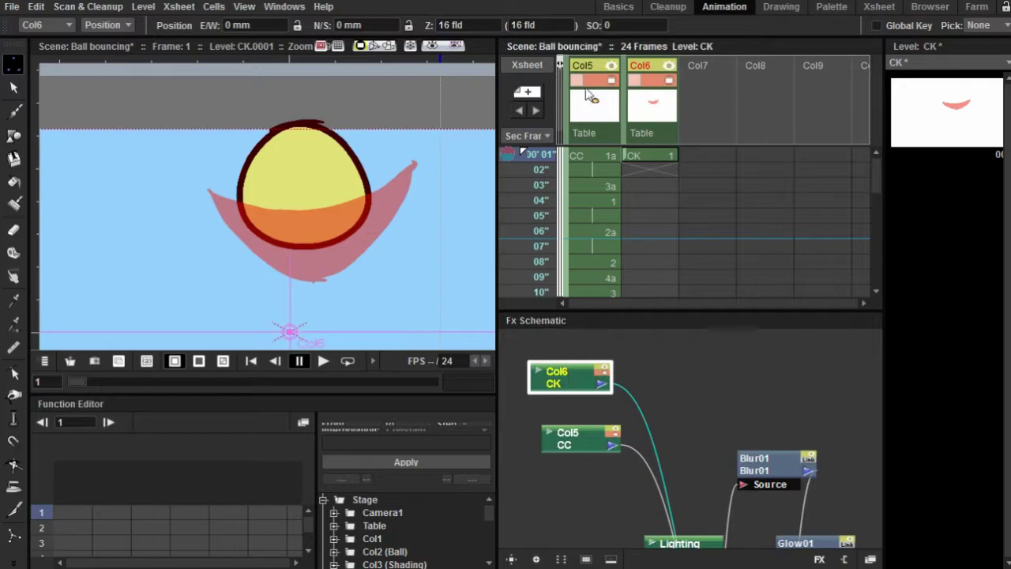
double_click(639, 68)
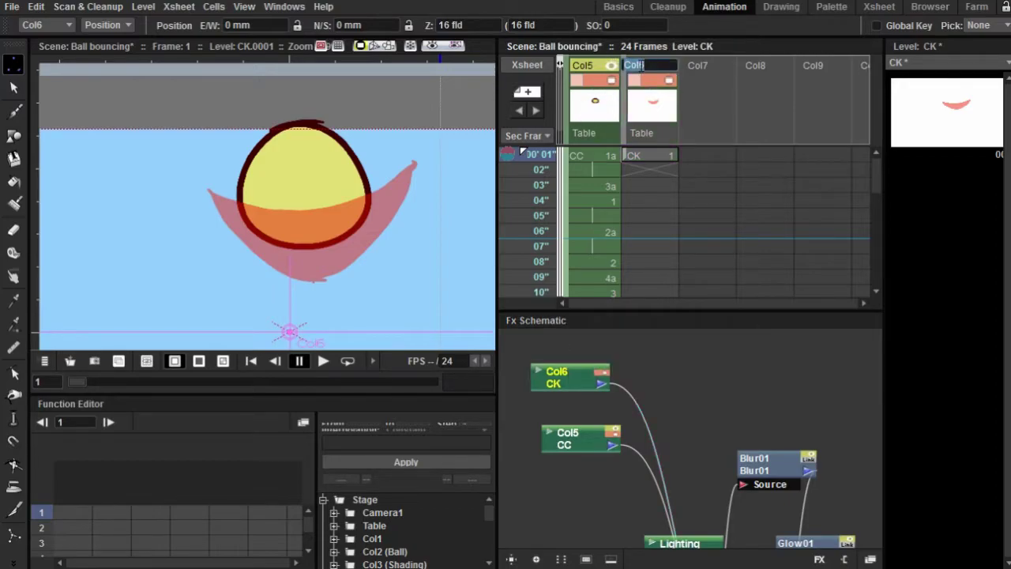
text(sha)
text(de3)
key(Return)
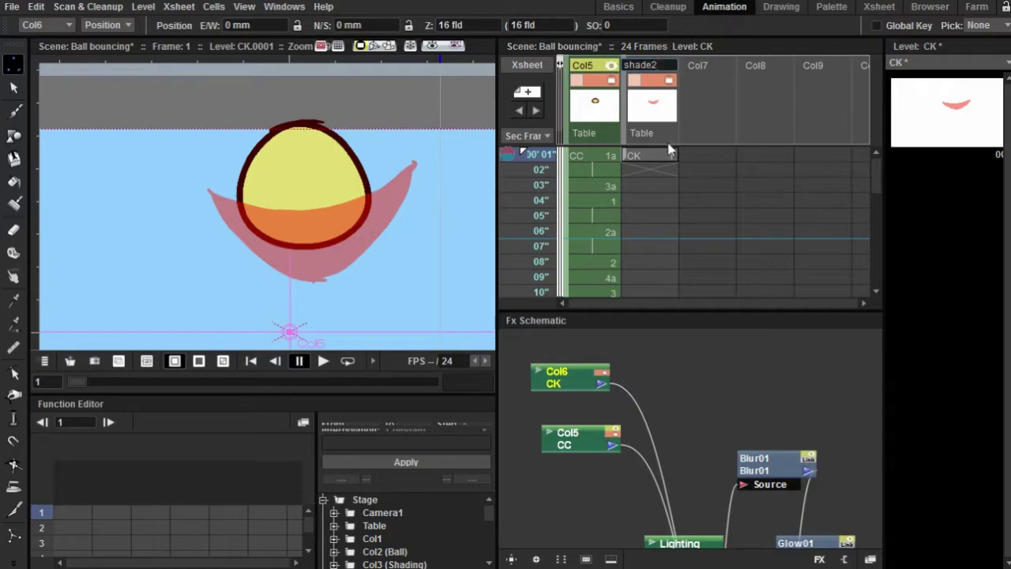
click(669, 150)
- Rename the Col5 column, which holds the ball drawings, as ball2
double_click(580, 65)
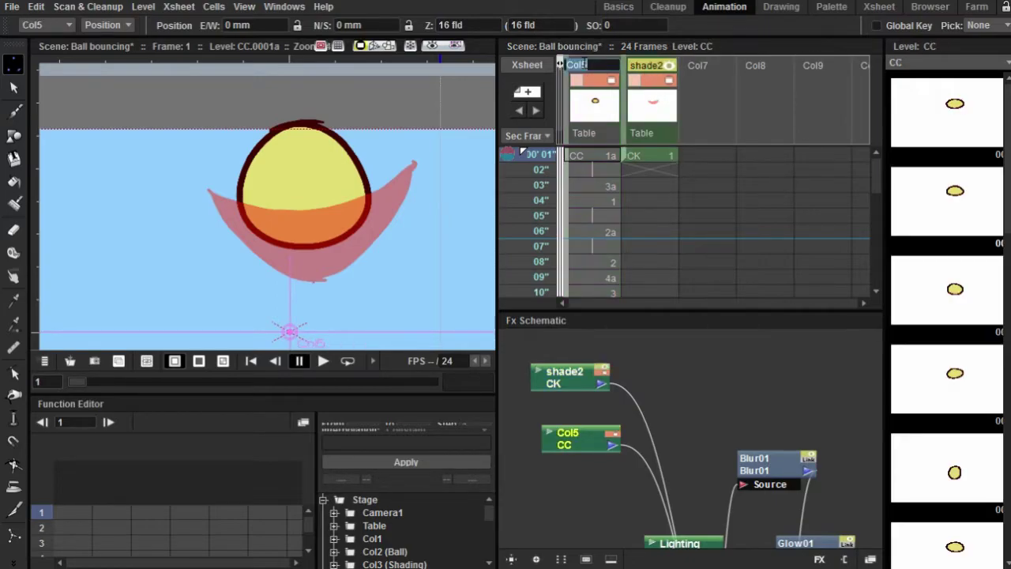
text(n)
drag(644, 169, 631, 156)
click(610, 94)
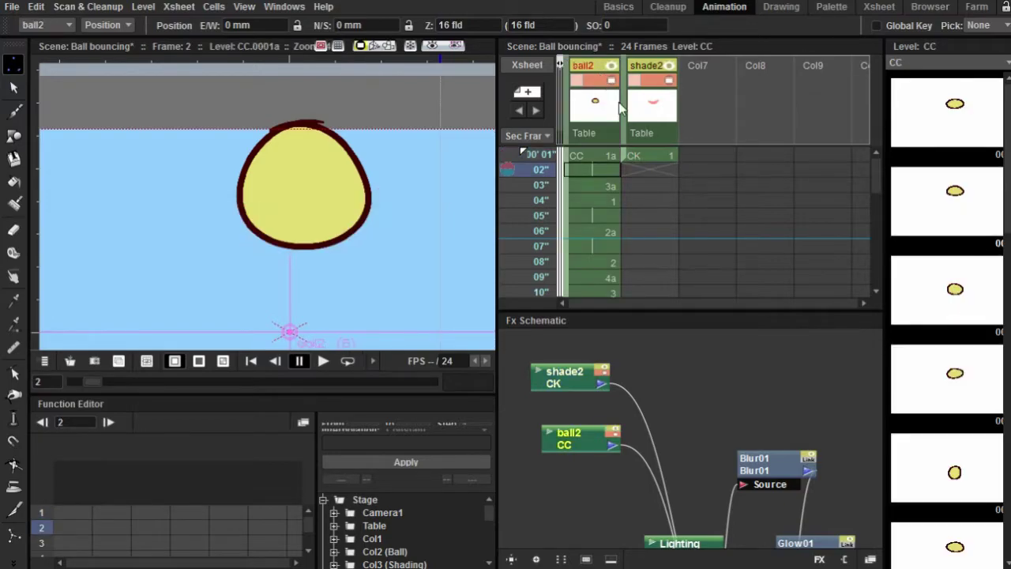
- Extend the frame 1 drawing of the shade2 column through frame 2 and select that column's empty frame 3
click(666, 157)
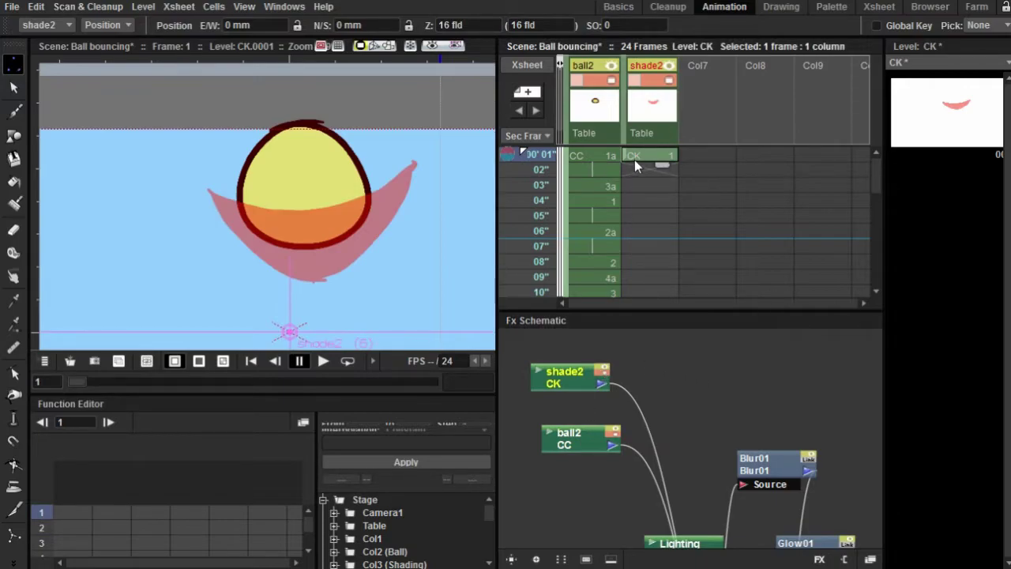
click(594, 187)
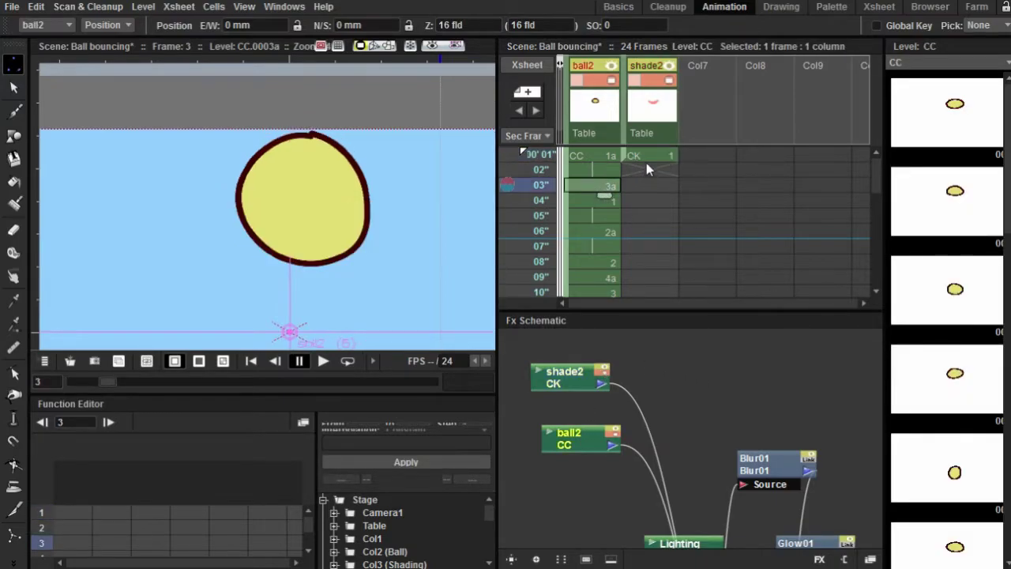
click(645, 157)
drag(661, 165, 663, 188)
click(657, 191)
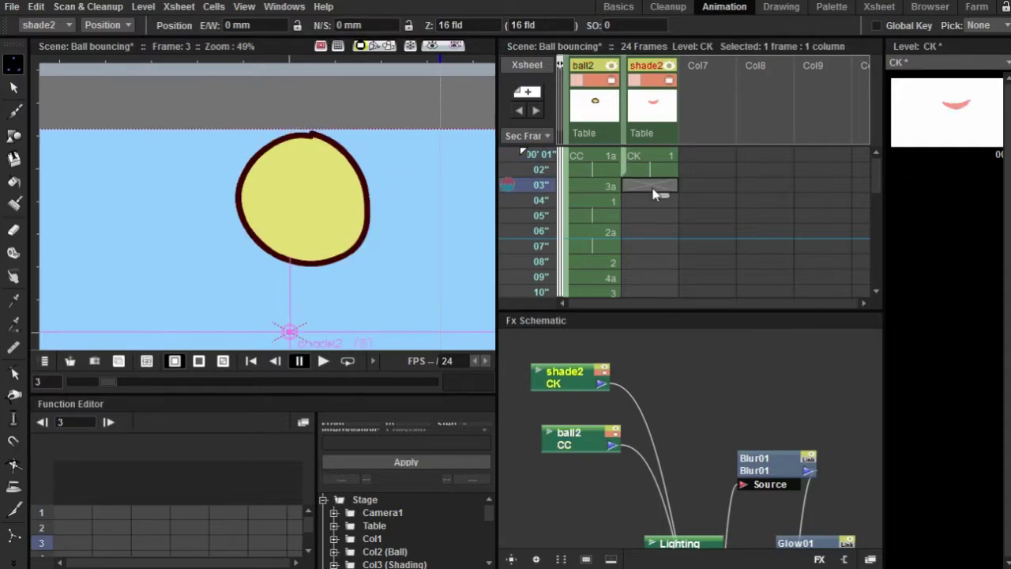
- Brush a closed crescent outline over the ball's lower part at frame 3 of shade2, extending past the ball's outline
click(14, 110)
mouse_move(208, 185)
mouse_down()
mouse_move(286, 207)
mouse_move(387, 214)
mouse_move(412, 200)
mouse_move(237, 246)
mouse_up()
key(ctrl+z)
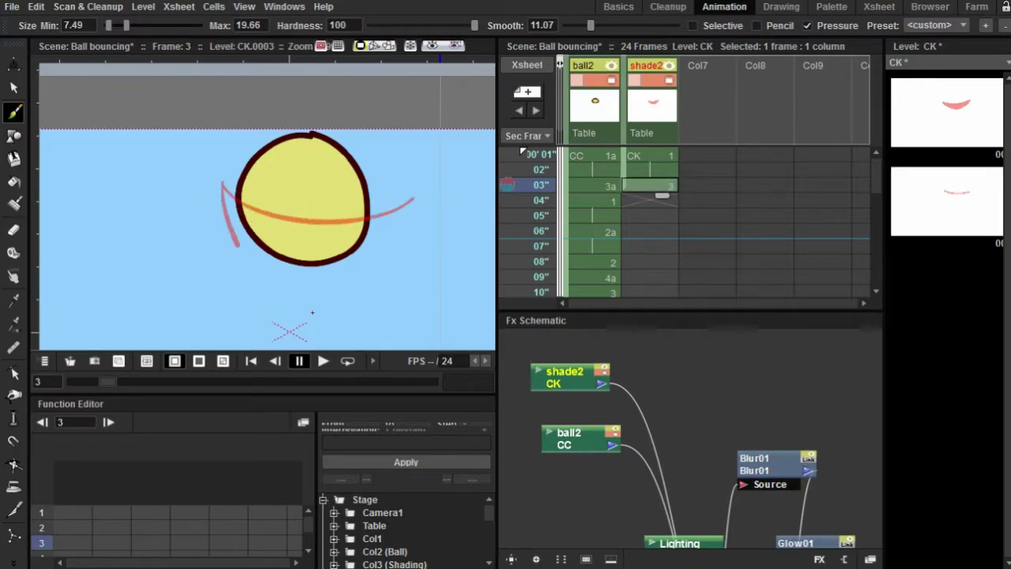
drag(312, 312, 312, 312)
drag(411, 200, 289, 320)
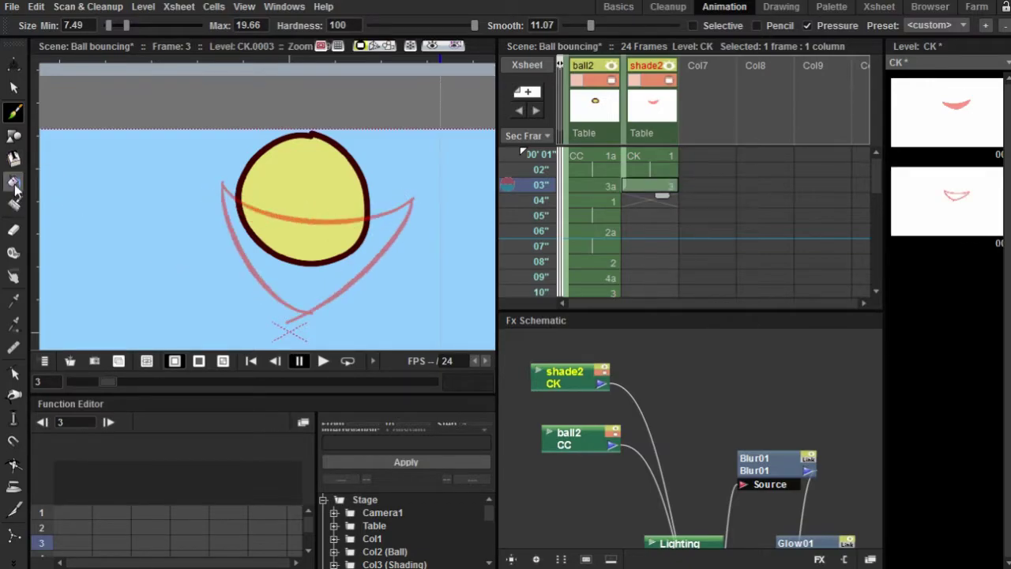
- Fill the frame 3 crescent with the semi-transparent red, compare it with frame 1, and return to frame 1
click(13, 181)
click(311, 276)
click(650, 156)
click(646, 186)
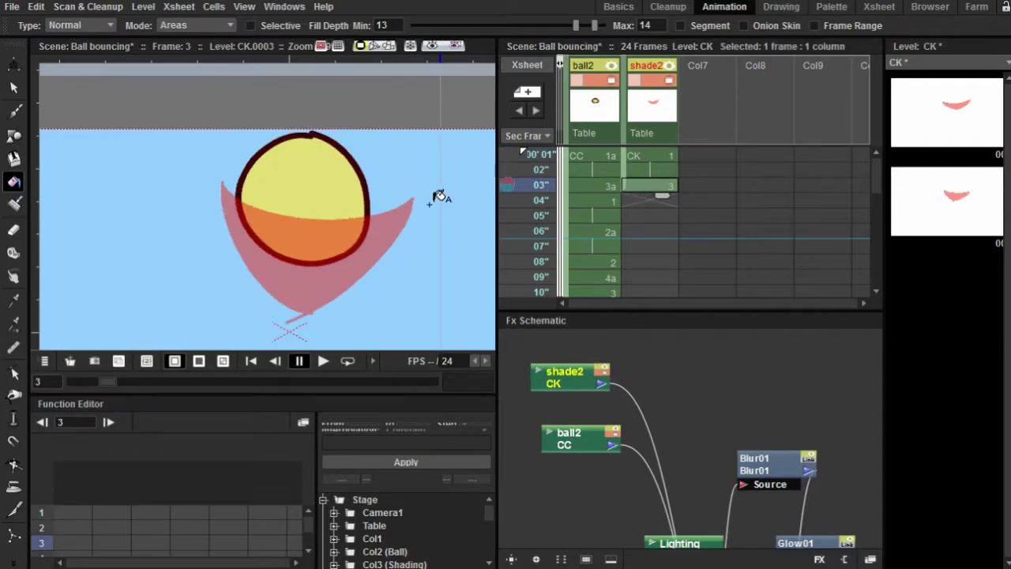
scroll(418, 209, up, 1)
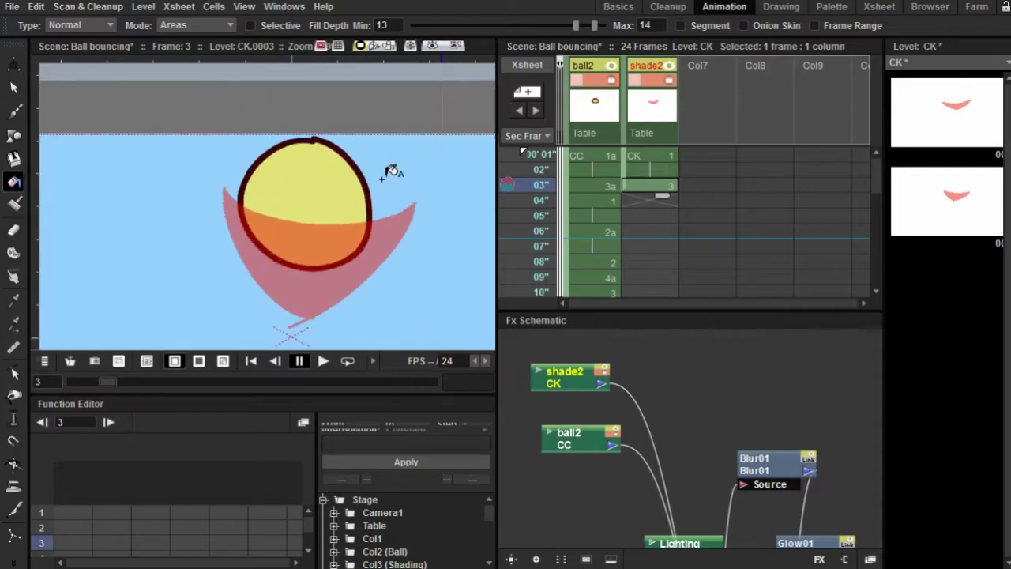
click(653, 157)
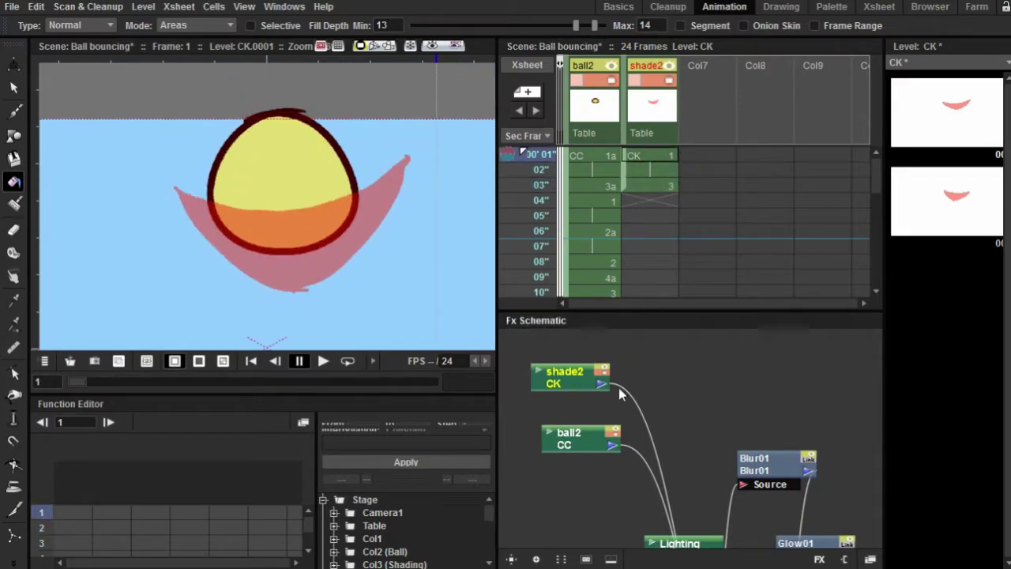
- Insert a Matte In effect from the Matte category after the shade2 node in the Fx Schematic
drag(618, 387, 648, 384)
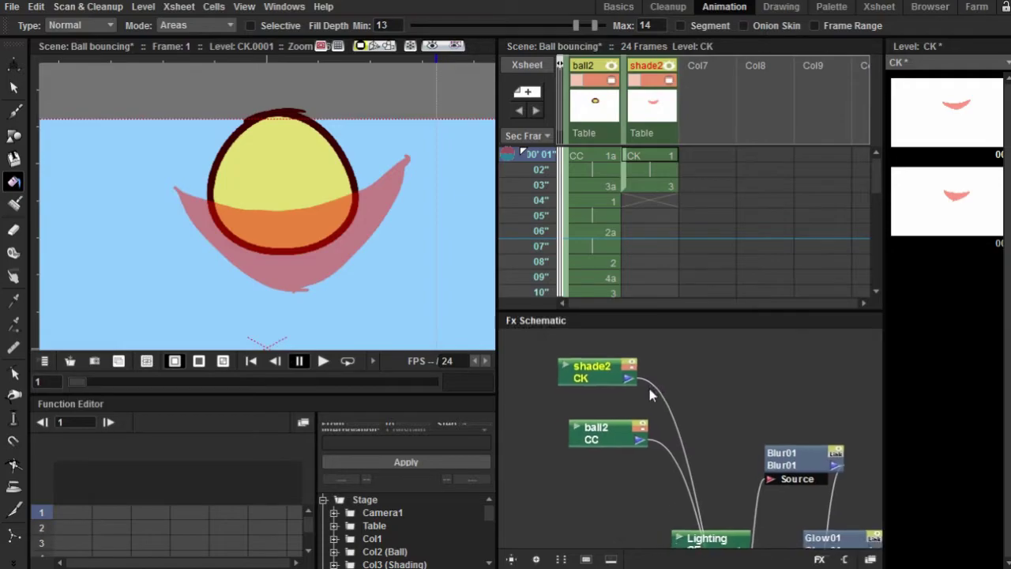
right_click(584, 375)
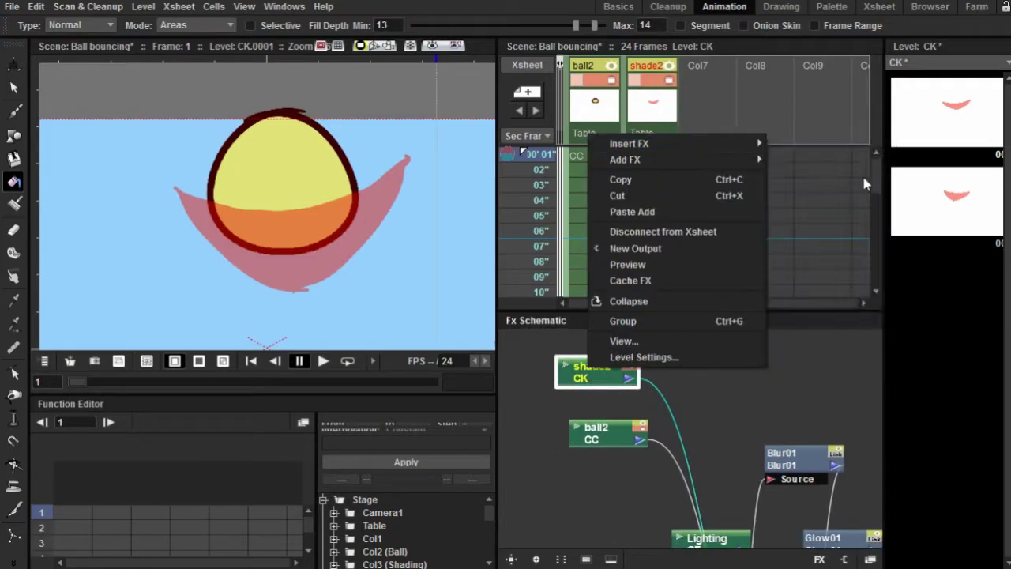
mouse_move(738, 145)
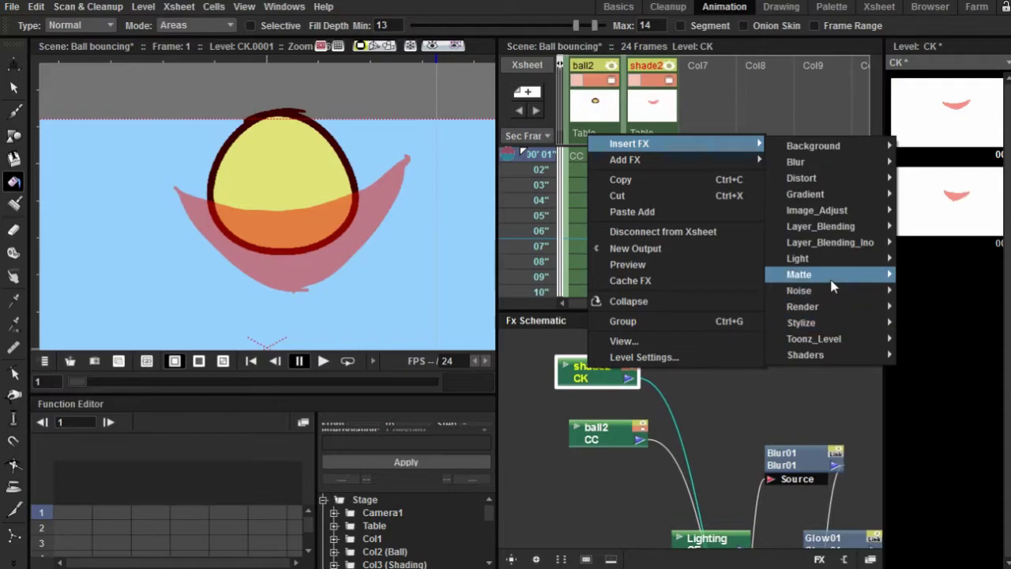
mouse_move(833, 287)
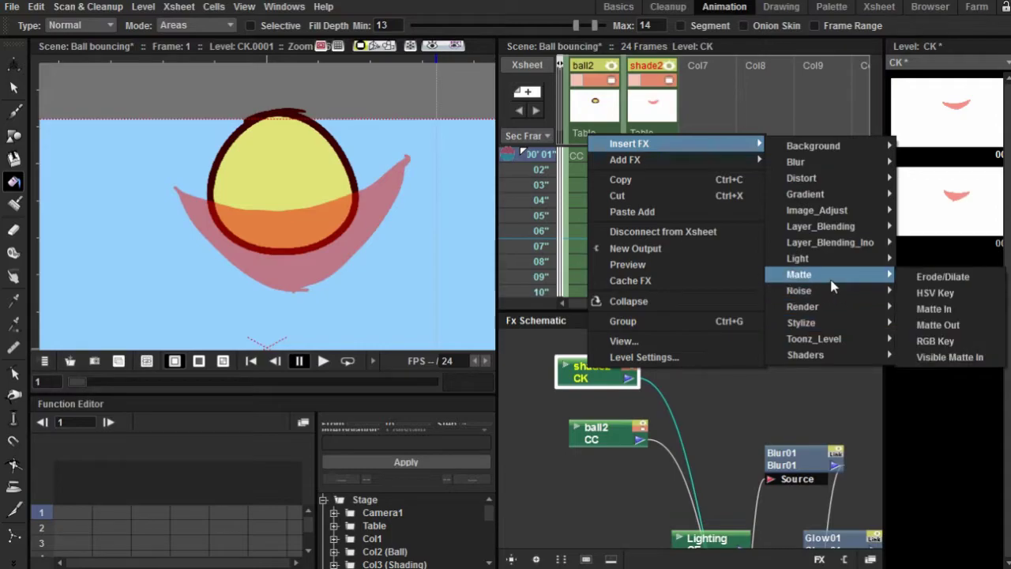
click(934, 309)
- Reposition the shade2 and ball2 nodes, connect ball2's output to the new effect's Matte input, and preview the masked shading
drag(608, 378, 613, 360)
drag(609, 428, 592, 415)
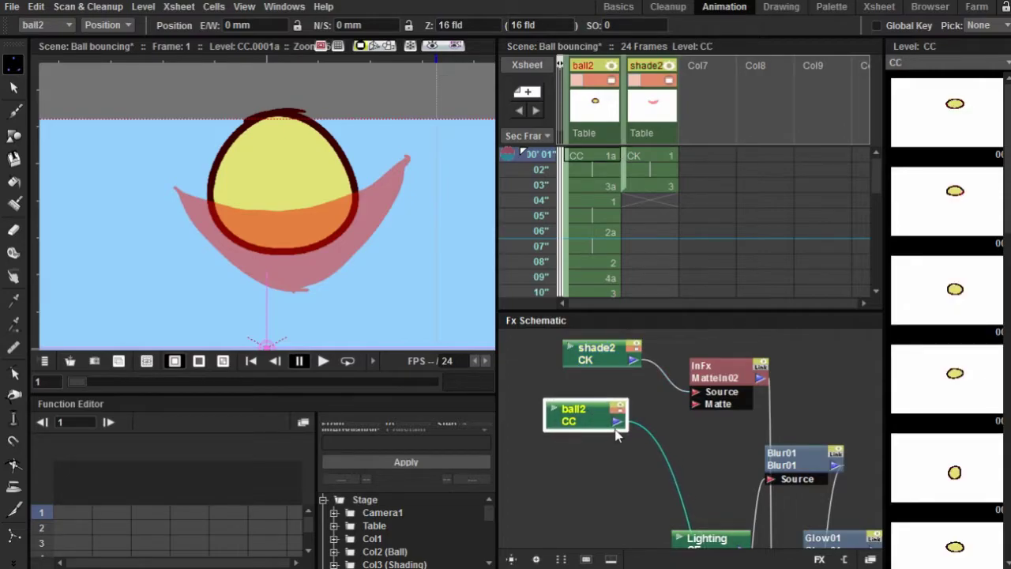
drag(661, 424, 694, 406)
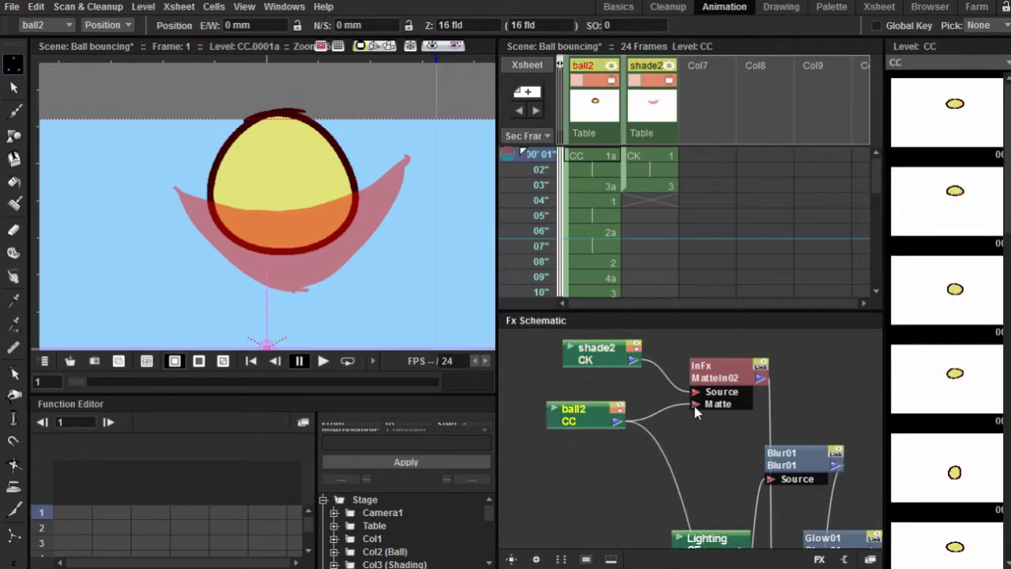
click(431, 46)
scroll(350, 194, down, 2)
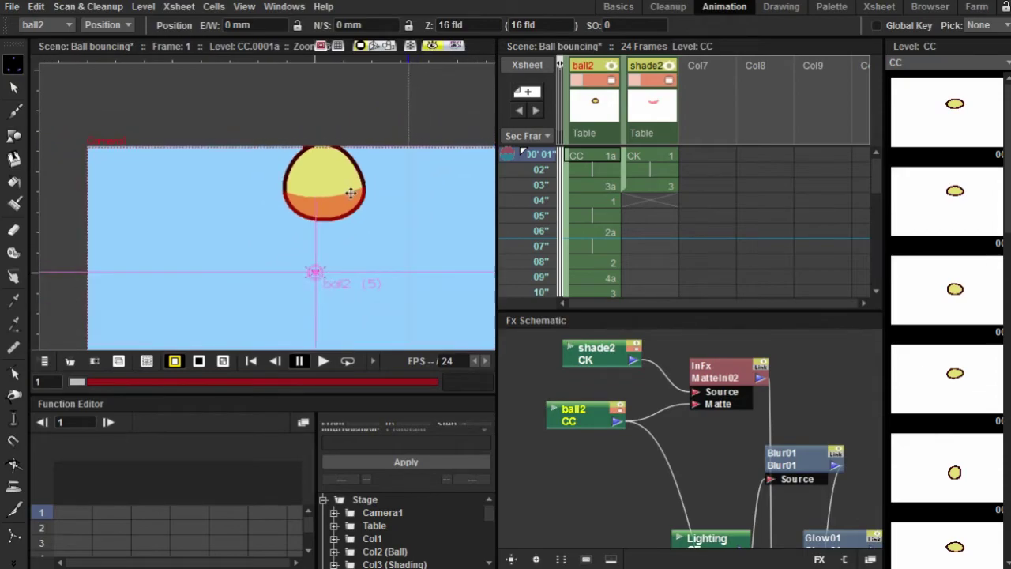
scroll(350, 194, up, 5)
scroll(293, 293, down, 1)
scroll(210, 196, down, 2)
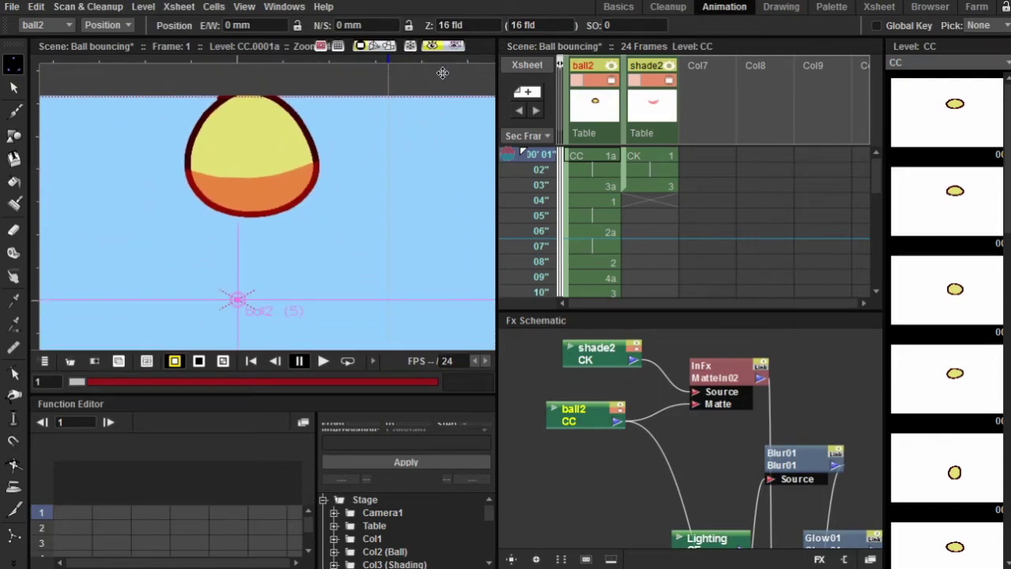
- In the Basics workspace, darken the shade2 style to a deep red (H 355, S 100, V 45) and briefly preview it
click(619, 6)
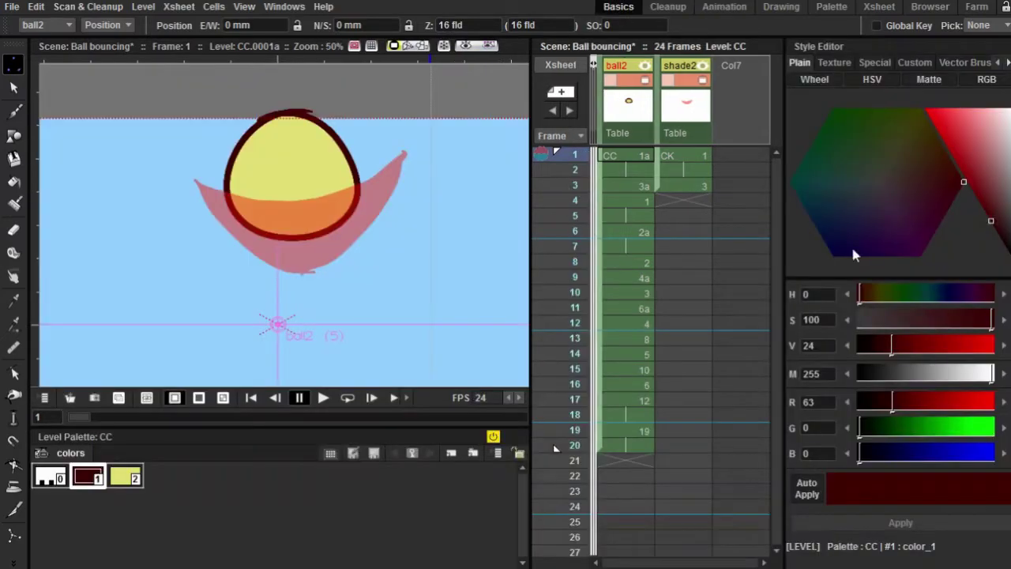
click(686, 156)
drag(969, 170, 960, 189)
click(466, 46)
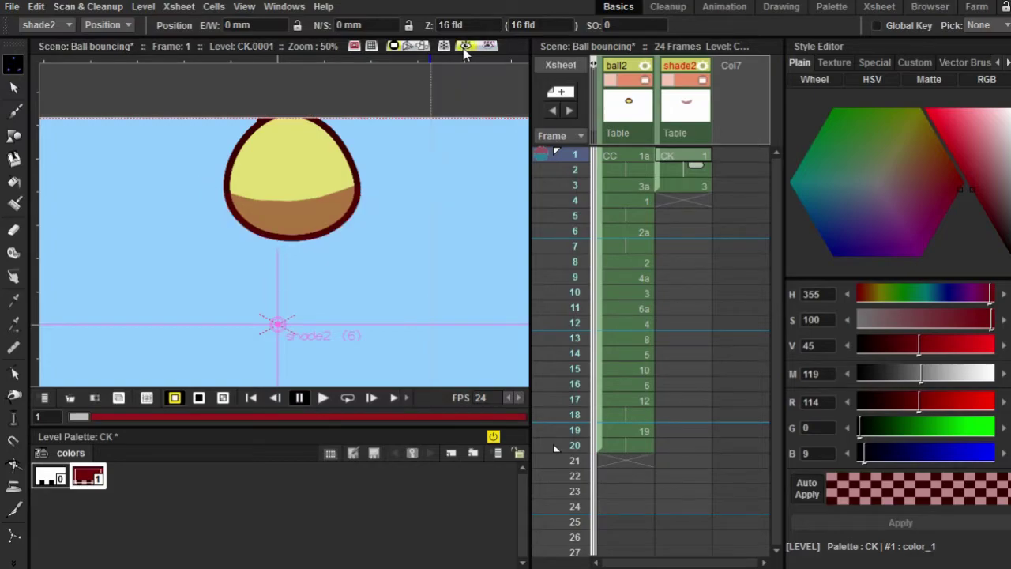
click(466, 47)
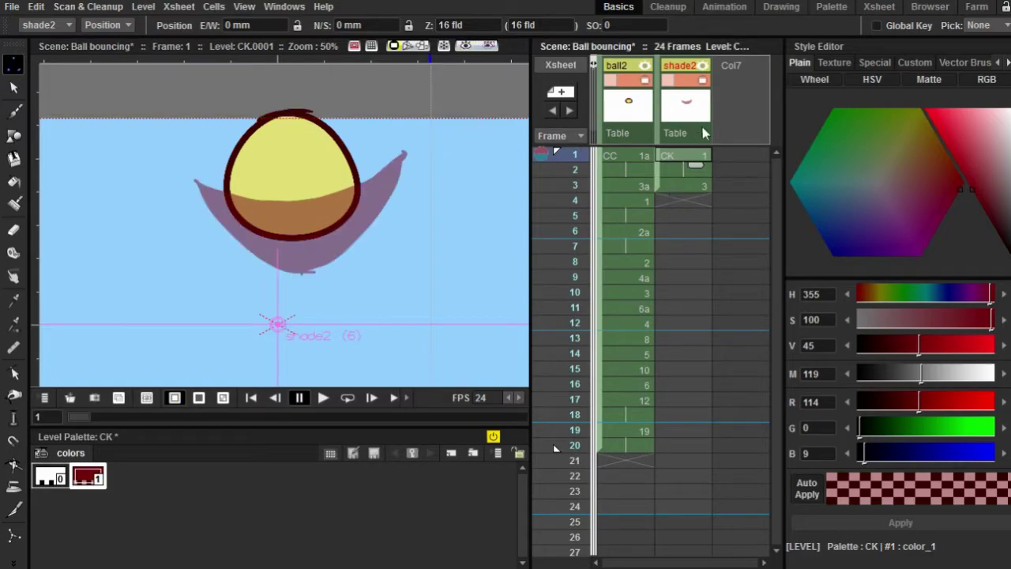
- Return to the Animation workspace and move the Lighting, Shading, Ball and Col1 nodes away from the effect nodes in the Fx Schematic
click(723, 7)
scroll(597, 447, down, 2)
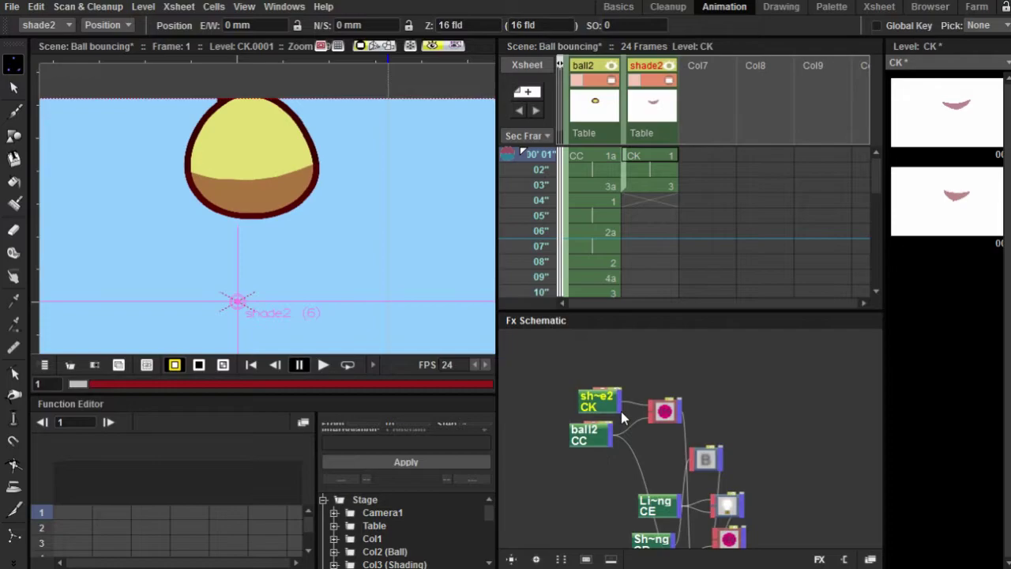
scroll(629, 448, up, 4)
drag(629, 449, 595, 329)
scroll(618, 396, down, 3)
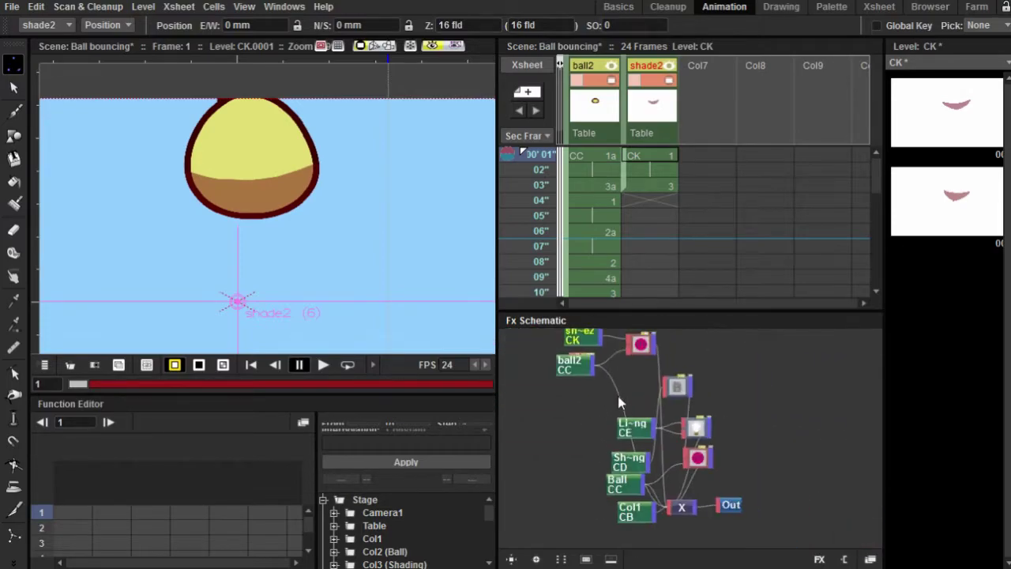
scroll(617, 396, up, 1)
scroll(628, 279, down, 2)
scroll(644, 395, up, 3)
drag(646, 357, 514, 353)
drag(611, 434, 537, 456)
drag(657, 472, 519, 492)
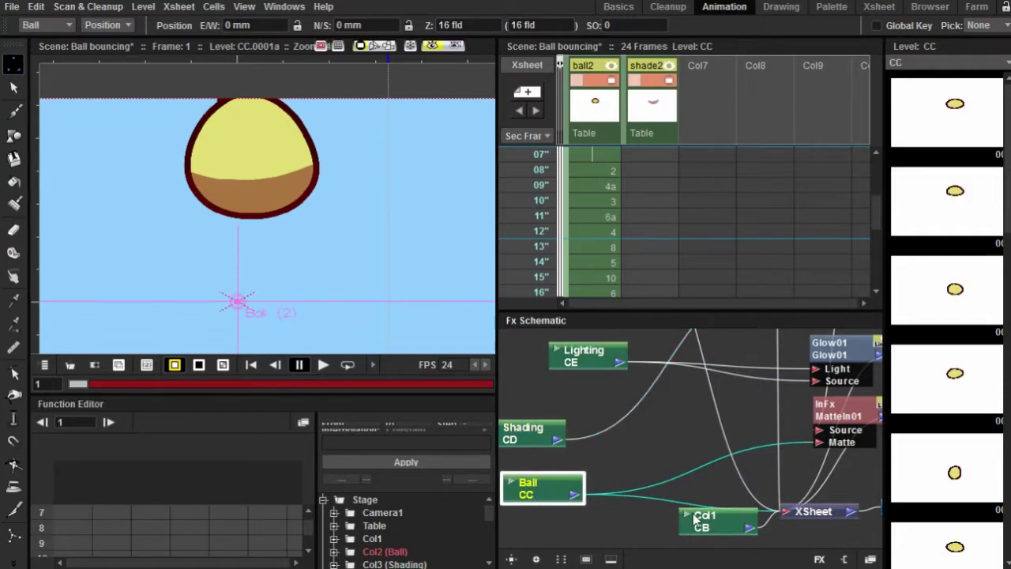
drag(714, 531, 574, 537)
- Move the Glow01 and MatteIn01 effect nodes closer to the column nodes
scroll(574, 537, up, 1)
scroll(624, 510, down, 3)
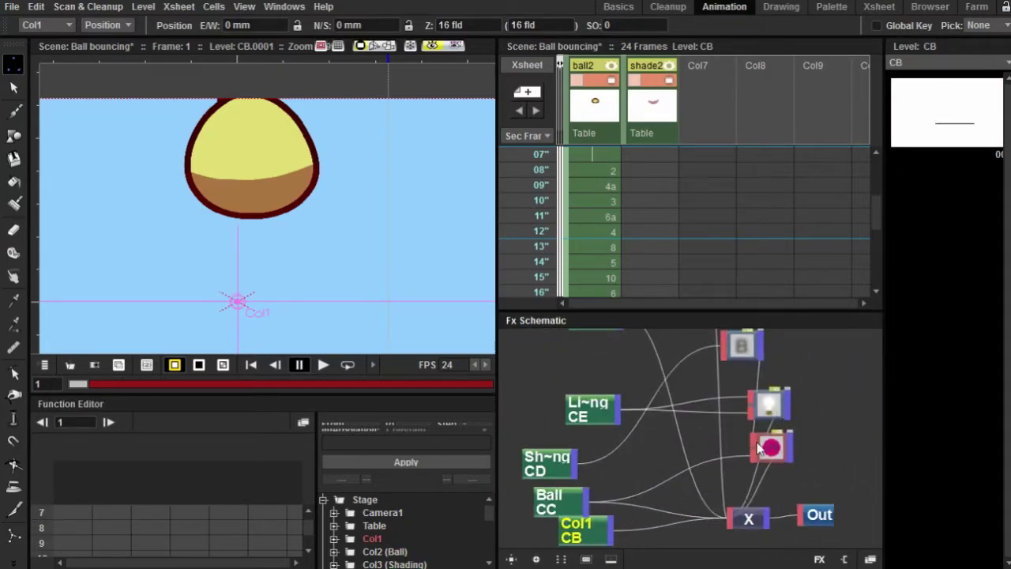
scroll(758, 448, up, 2)
drag(765, 384, 628, 395)
drag(770, 441, 602, 457)
- Line up the Lighting, Shading, Ball and Col1 nodes vertically and shift the Glow01 node nearer to them
drag(556, 403, 587, 362)
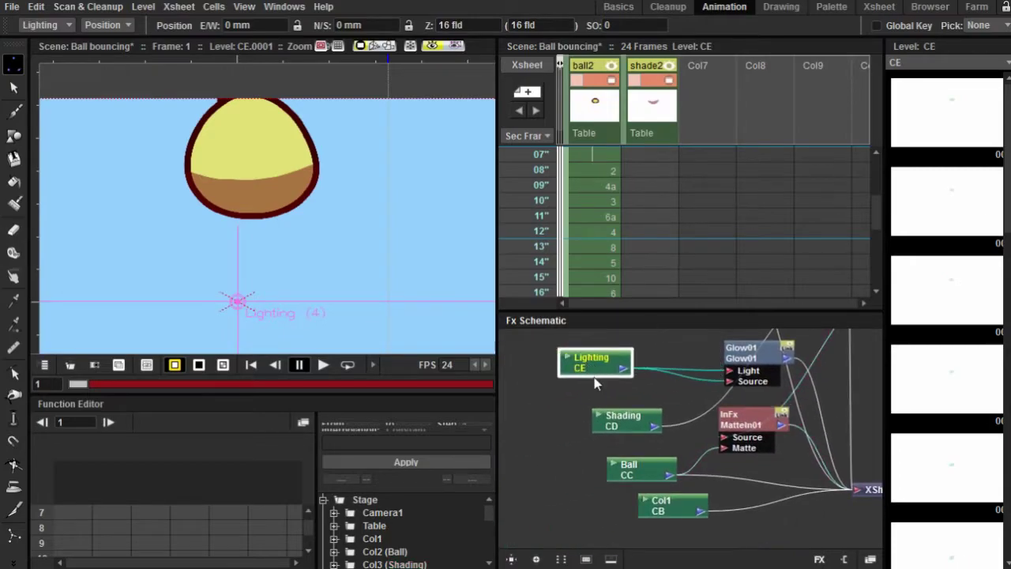
drag(613, 420, 582, 424)
drag(638, 476, 584, 474)
drag(657, 512, 586, 512)
drag(746, 358, 672, 367)
mouse_move(751, 437)
mouse_down()
mouse_move(692, 447)
mouse_move(600, 544)
mouse_up()
scroll(600, 538, up, 2)
drag(637, 440, 607, 555)
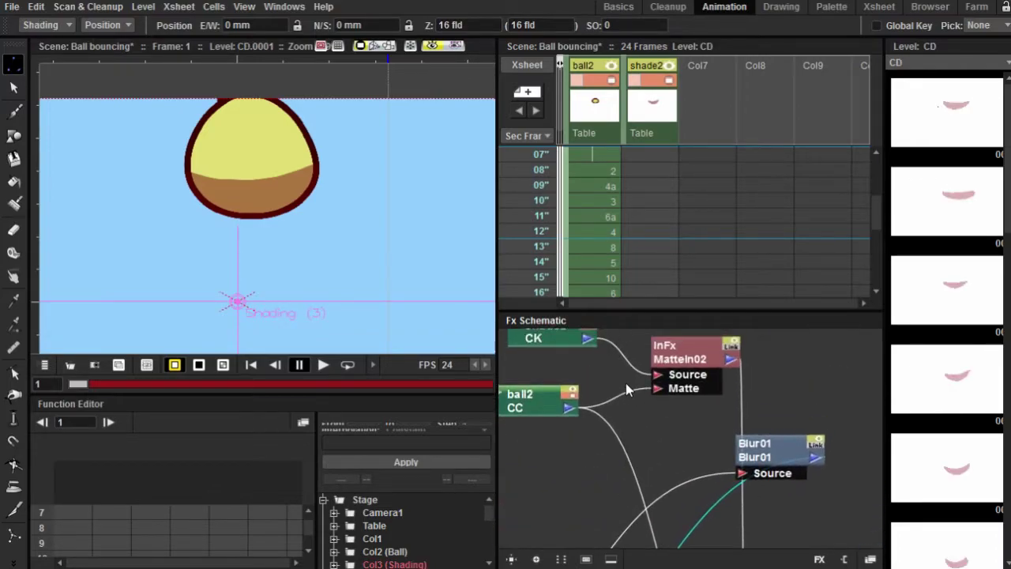
- Delete the link from ball2 to the Matte input of MatteIn02 in the Fx Schematic and connect it again
drag(626, 389, 651, 405)
scroll(650, 405, down, 1)
scroll(645, 202, up, 3)
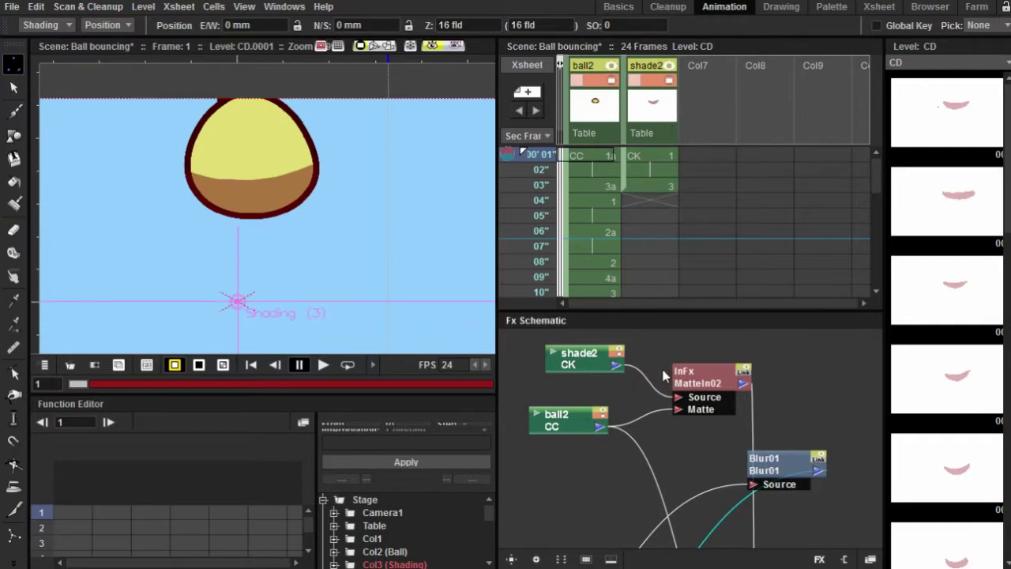
click(571, 422)
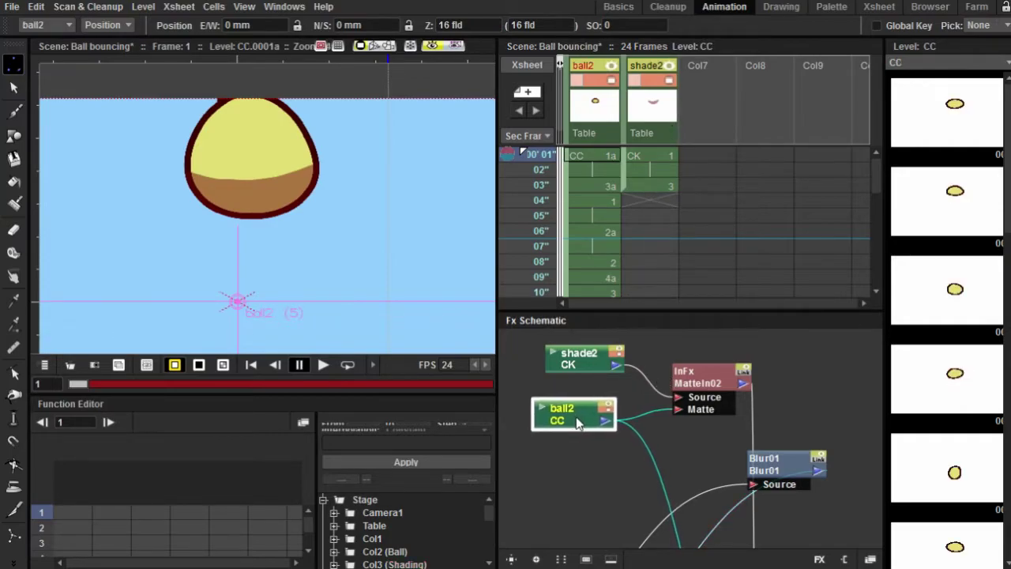
scroll(293, 142, up, 1)
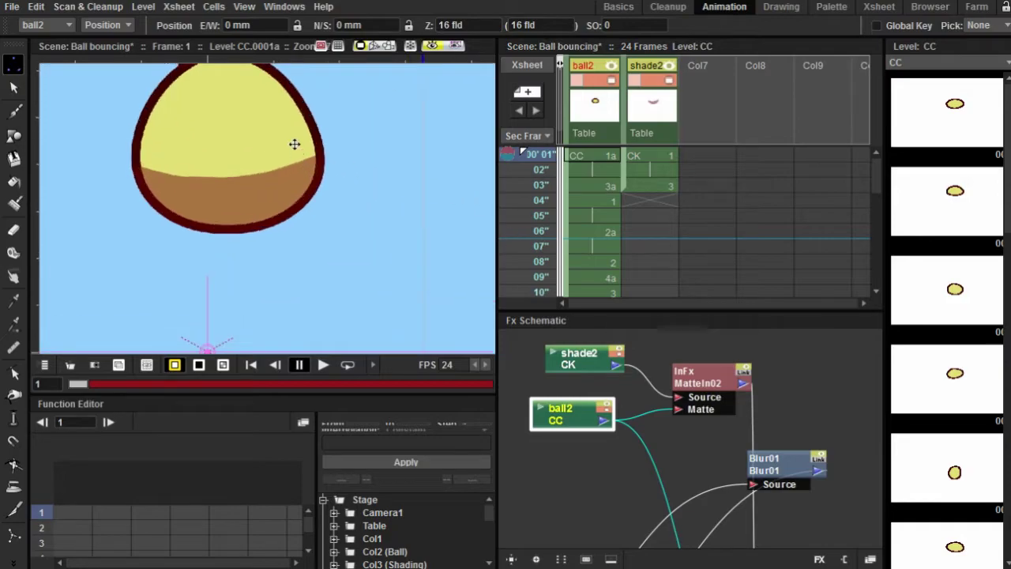
click(641, 458)
scroll(640, 459, up, 2)
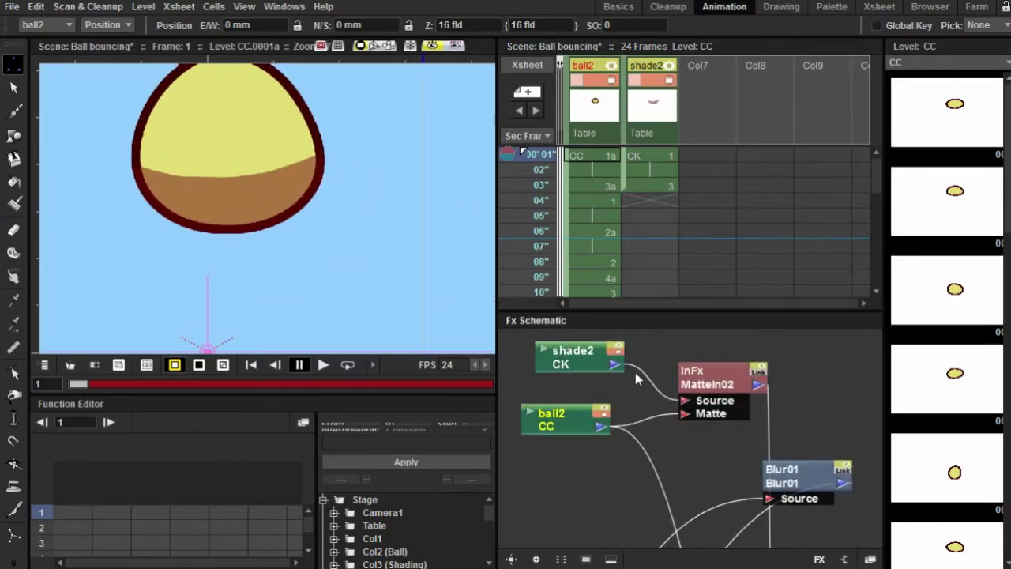
right_click(633, 430)
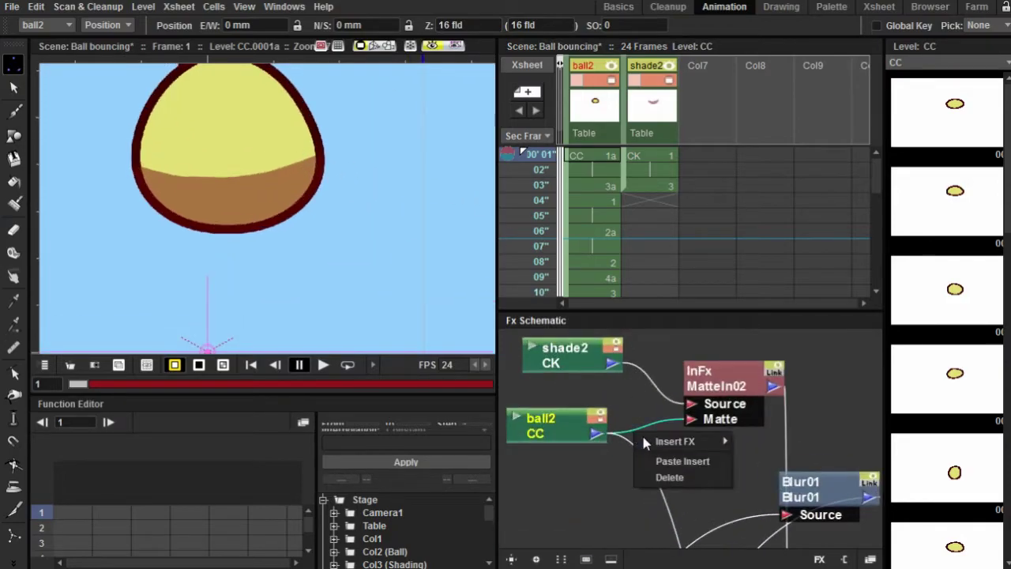
click(670, 478)
click(598, 441)
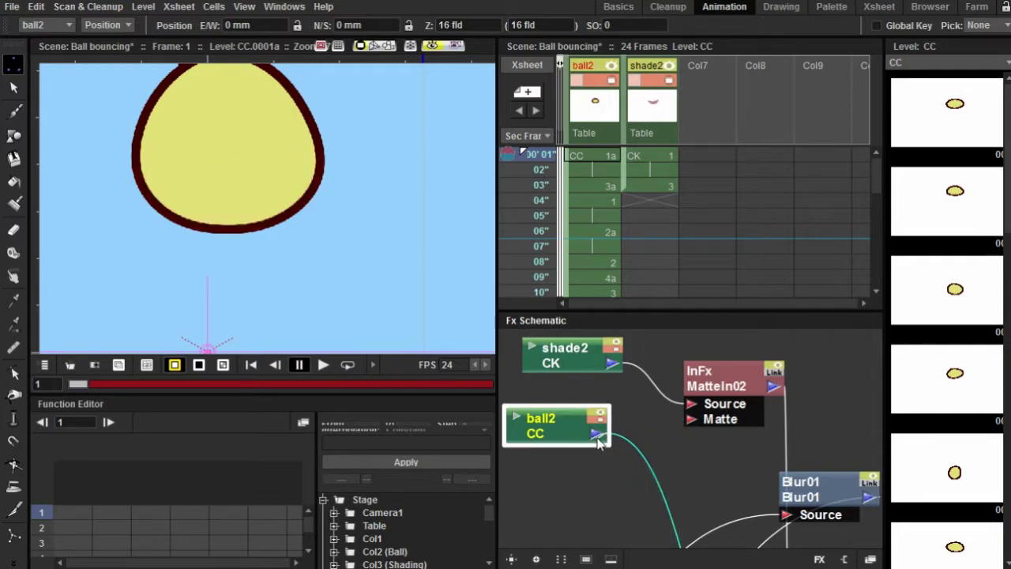
drag(656, 431, 691, 419)
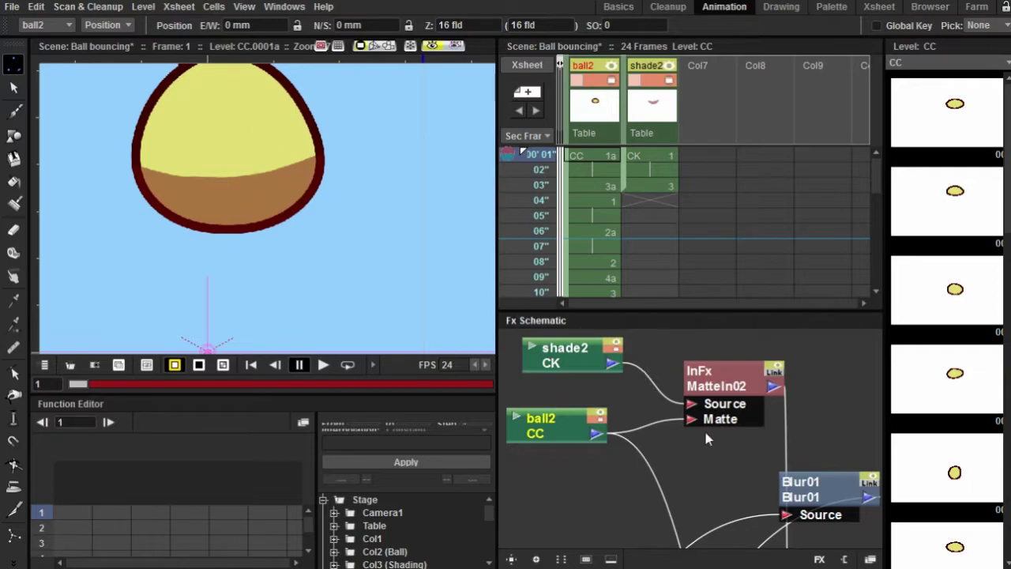
- Remove the ball2-to-Matte connection on MatteIn02 once more and relink ball2 to that Matte input
right_click(636, 429)
click(647, 472)
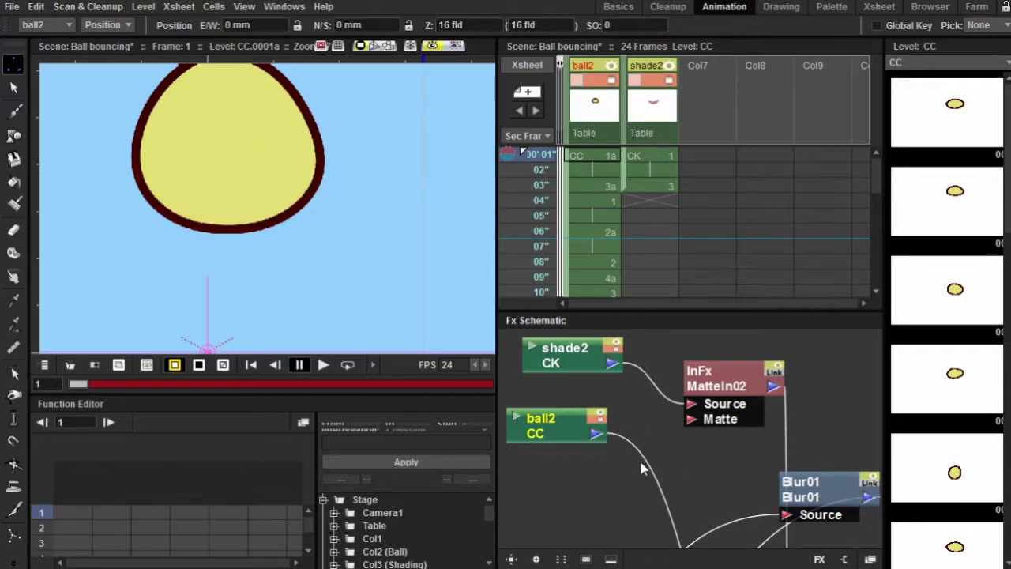
drag(598, 435, 689, 422)
click(663, 449)
- Delete the link between the ball2 node and the XSheet node
scroll(662, 449, down, 3)
scroll(634, 401, up, 2)
right_click(641, 406)
click(666, 451)
scroll(616, 387, down, 4)
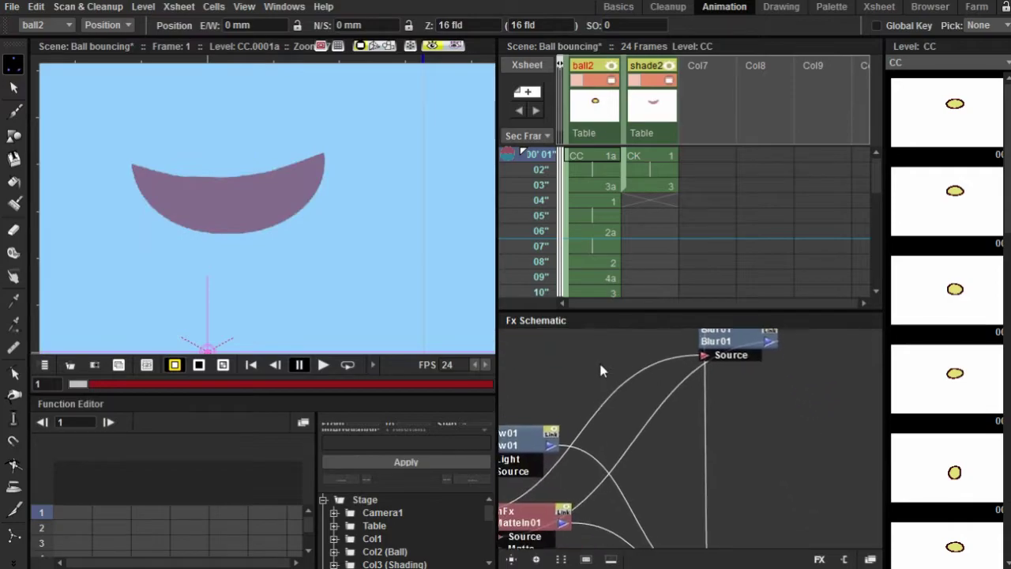
- Move the XSheet node closer to the column nodes and connect the ball2 output to it
scroll(674, 491, up, 5)
drag(674, 490, 632, 435)
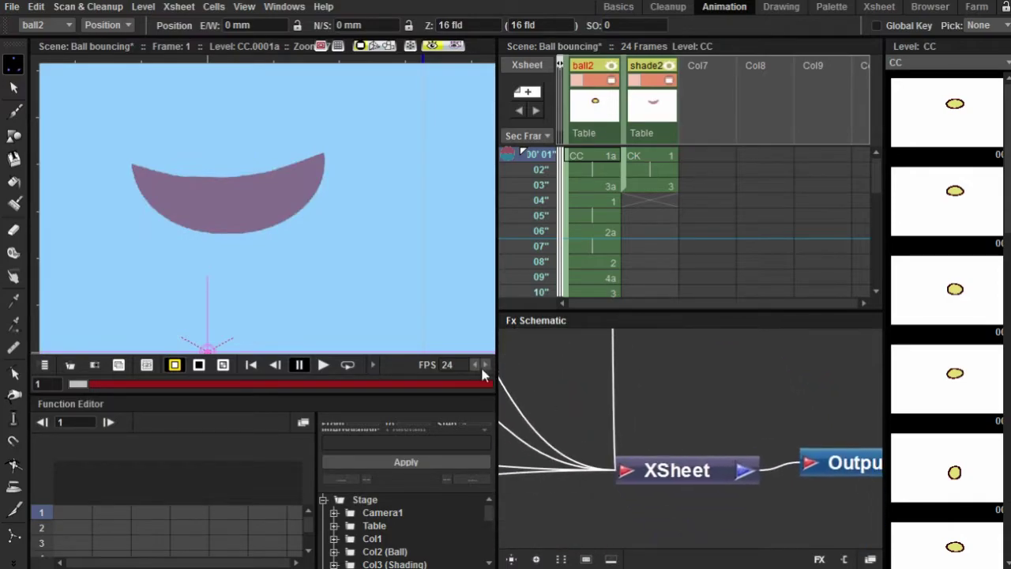
scroll(604, 399, down, 4)
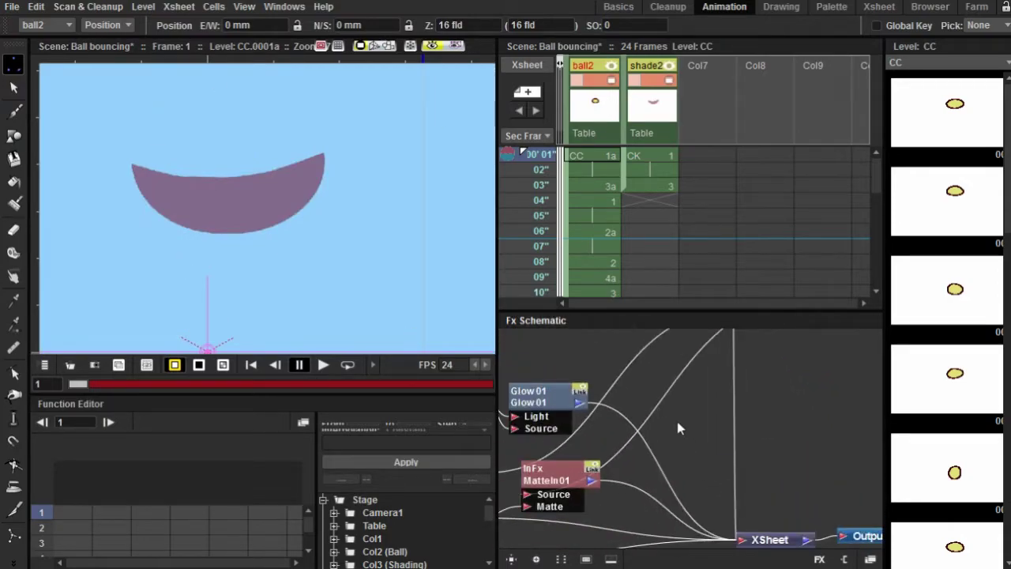
scroll(613, 400, up, 2)
drag(612, 400, 611, 452)
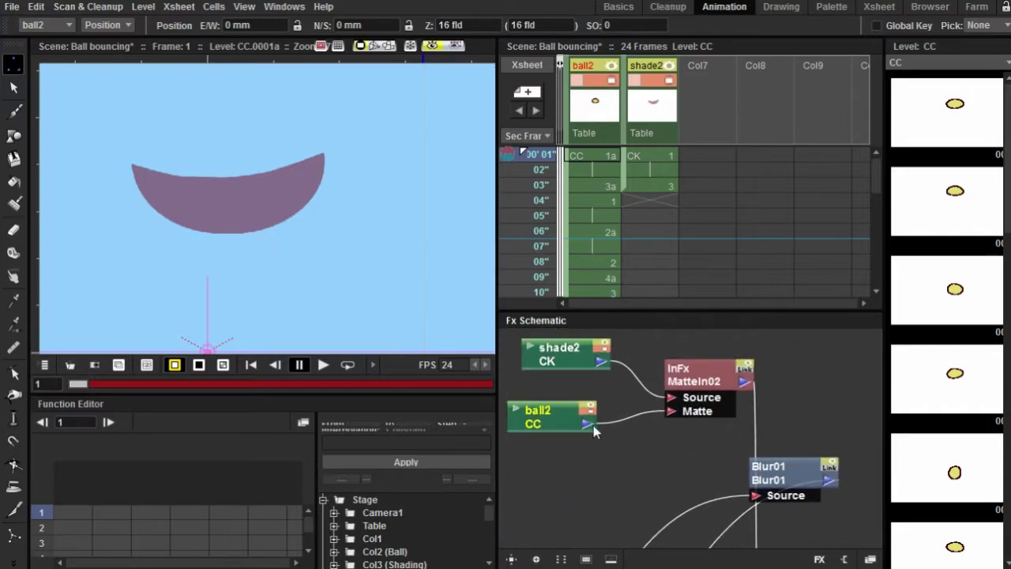
click(590, 423)
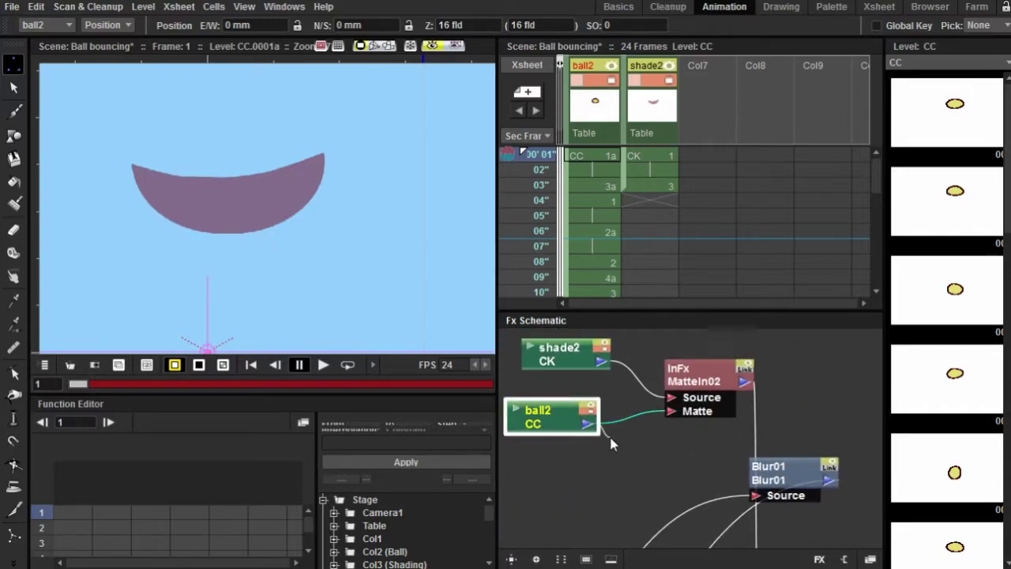
scroll(640, 429, up, 3)
scroll(644, 401, up, 2)
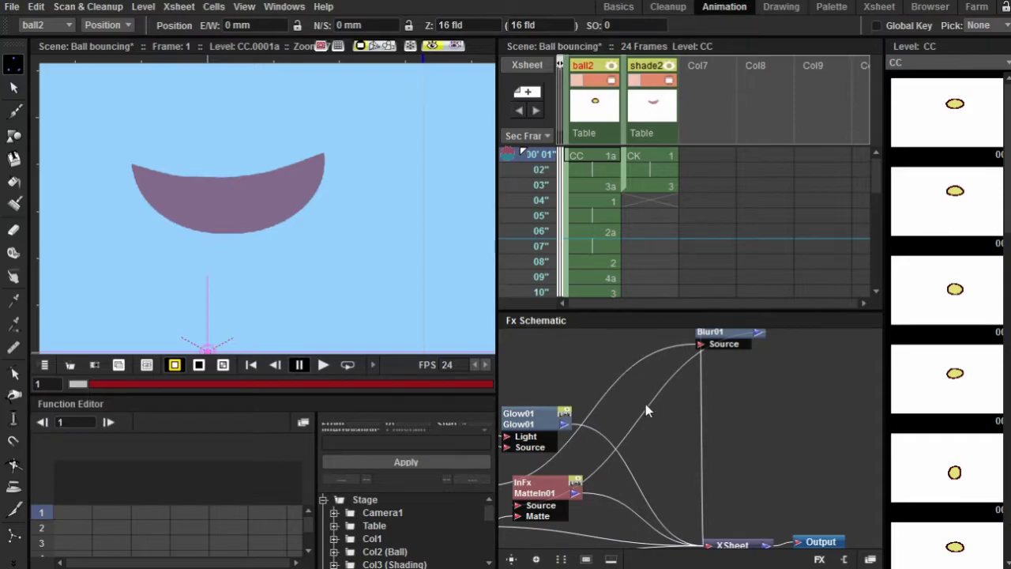
drag(645, 402, 652, 338)
drag(743, 470, 758, 537)
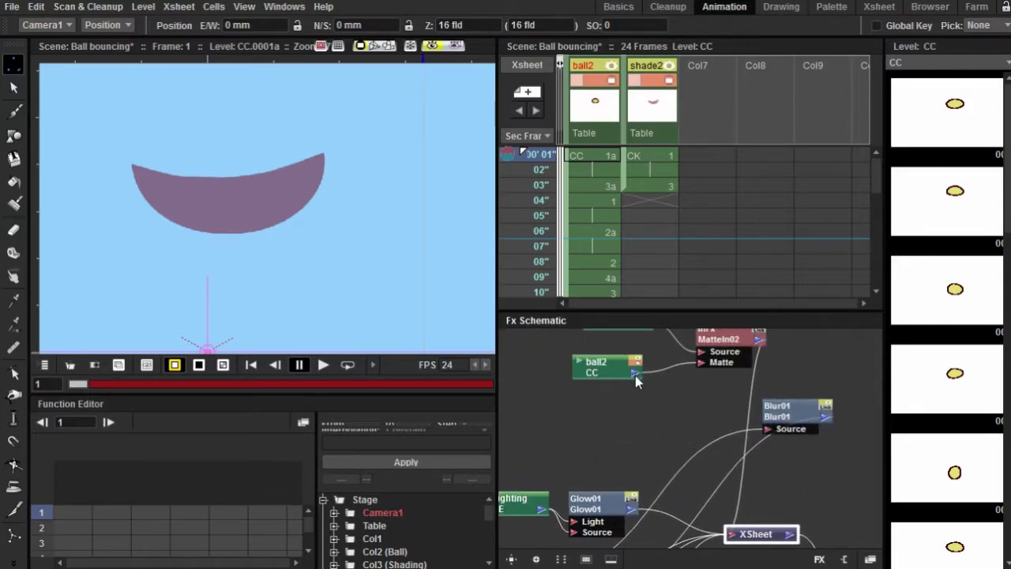
drag(635, 373, 733, 534)
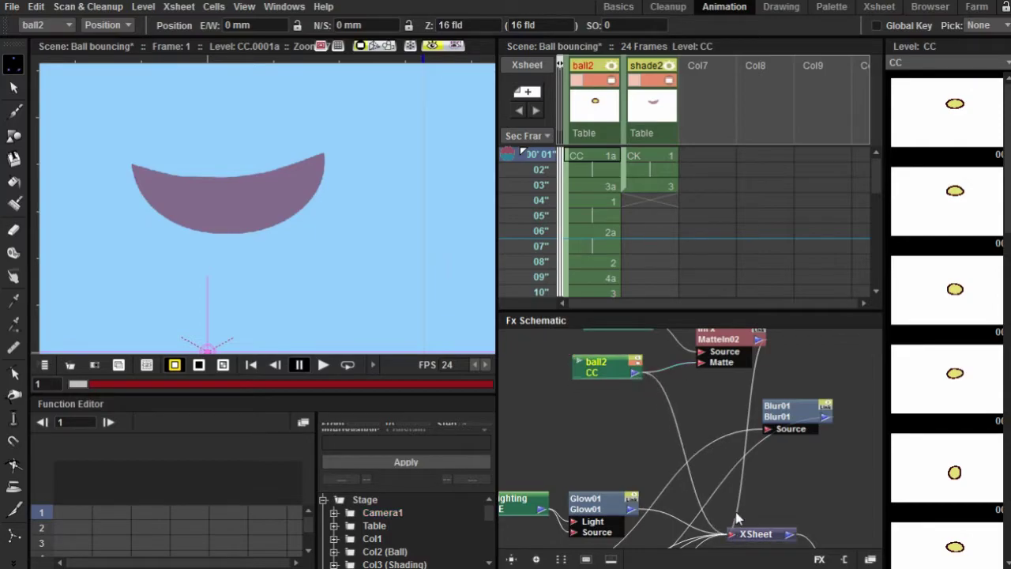
- Check the masked shading on the ball at frames 1 and 2 of the shade2 column
drag(732, 392, 689, 412)
drag(687, 355, 653, 367)
drag(720, 395, 711, 341)
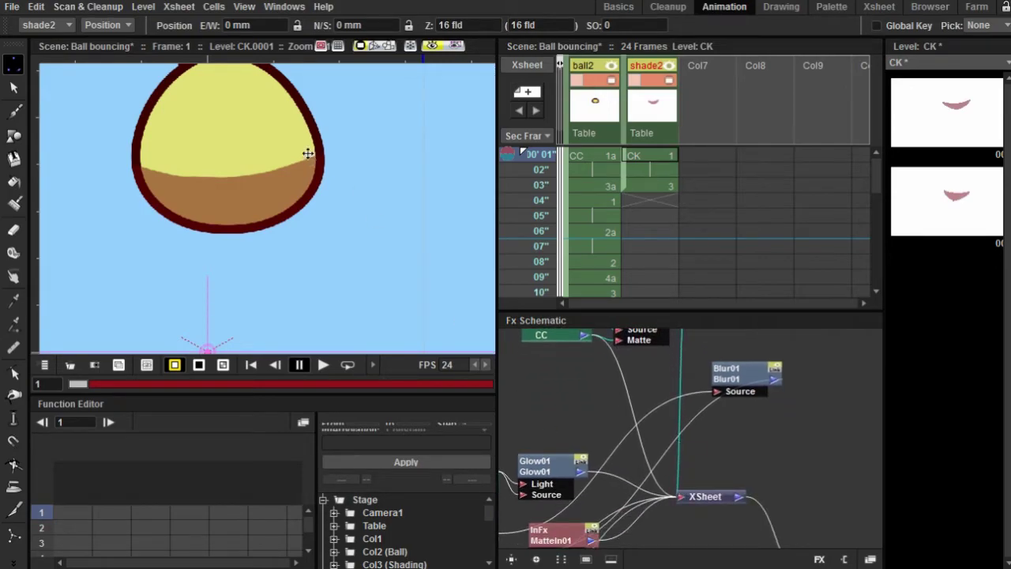
scroll(249, 249, down, 1)
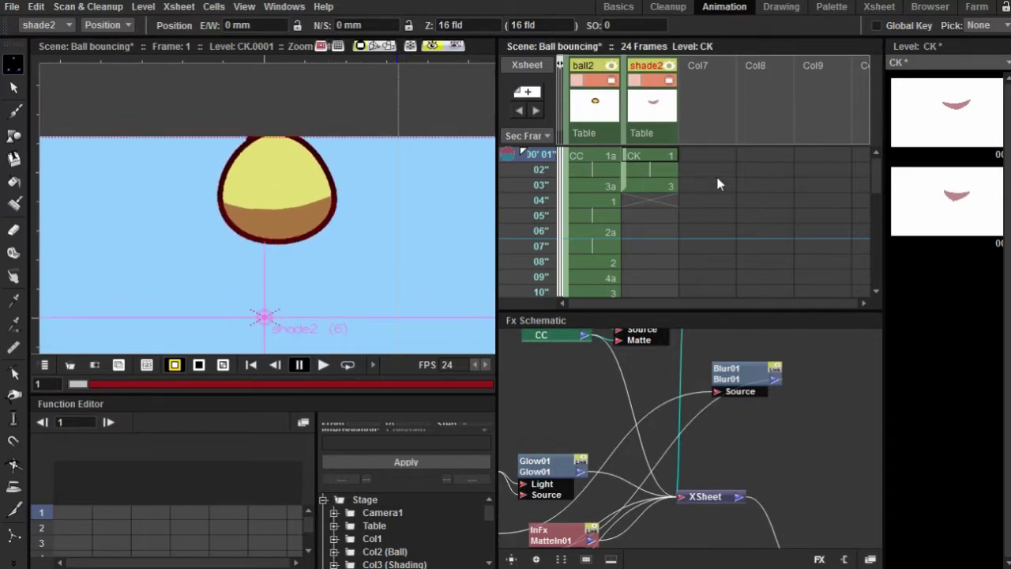
click(651, 171)
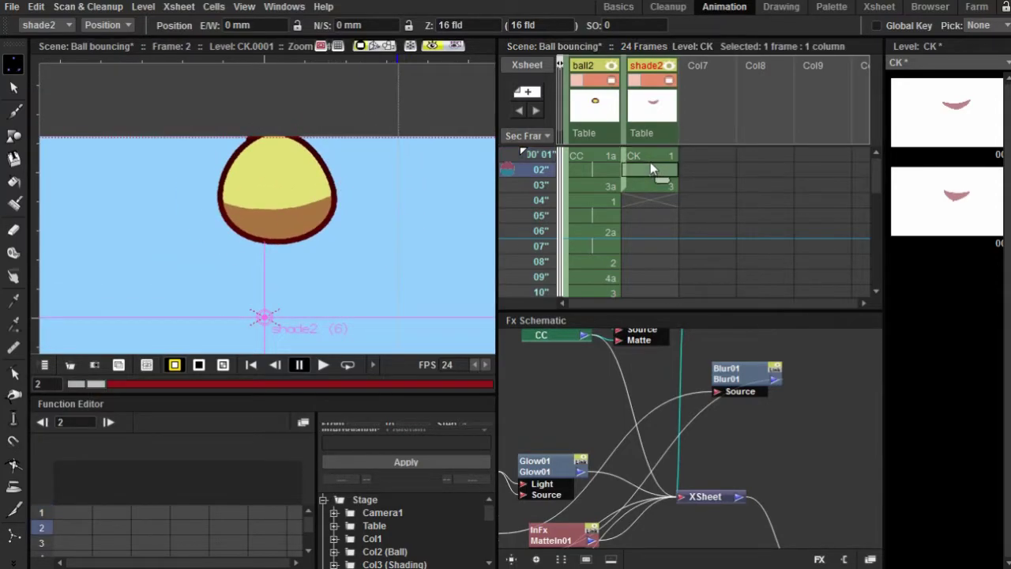
scroll(272, 177, up, 1)
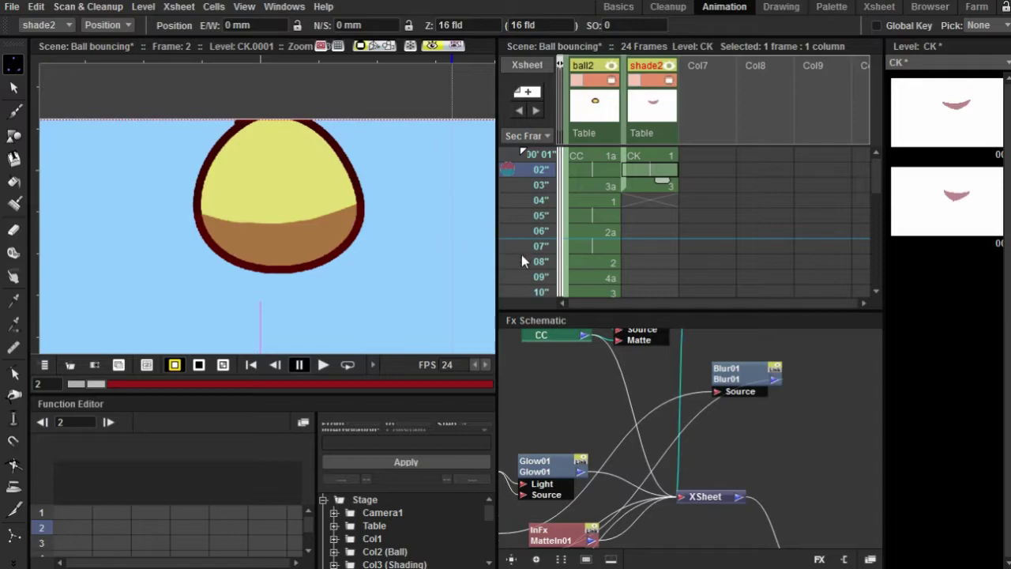
- In the Basics workspace, start a new drawing at frame 1 of Col7 with the Brush and erase the test mark
click(719, 155)
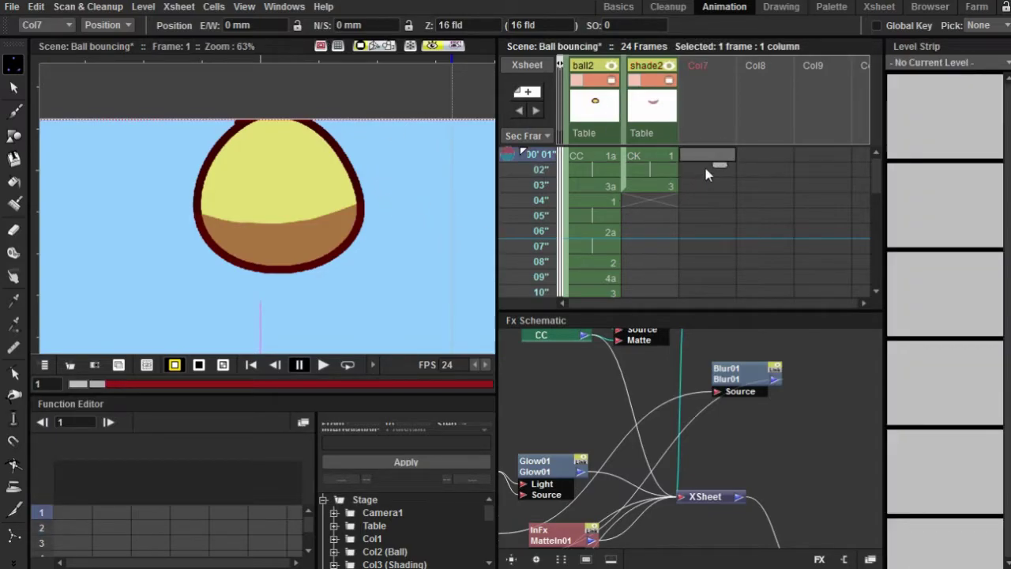
click(628, 8)
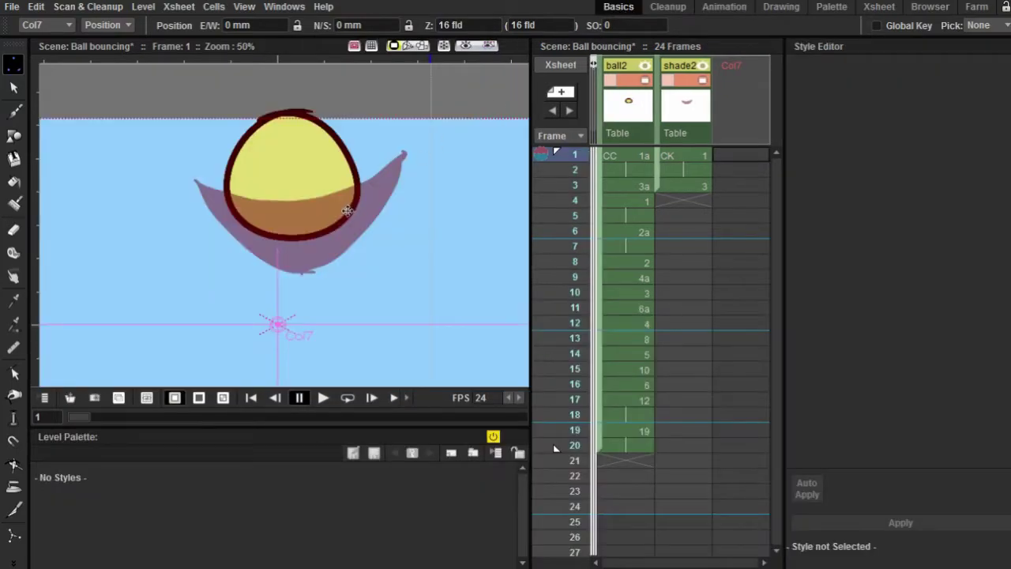
click(14, 112)
click(143, 141)
click(13, 229)
click(143, 142)
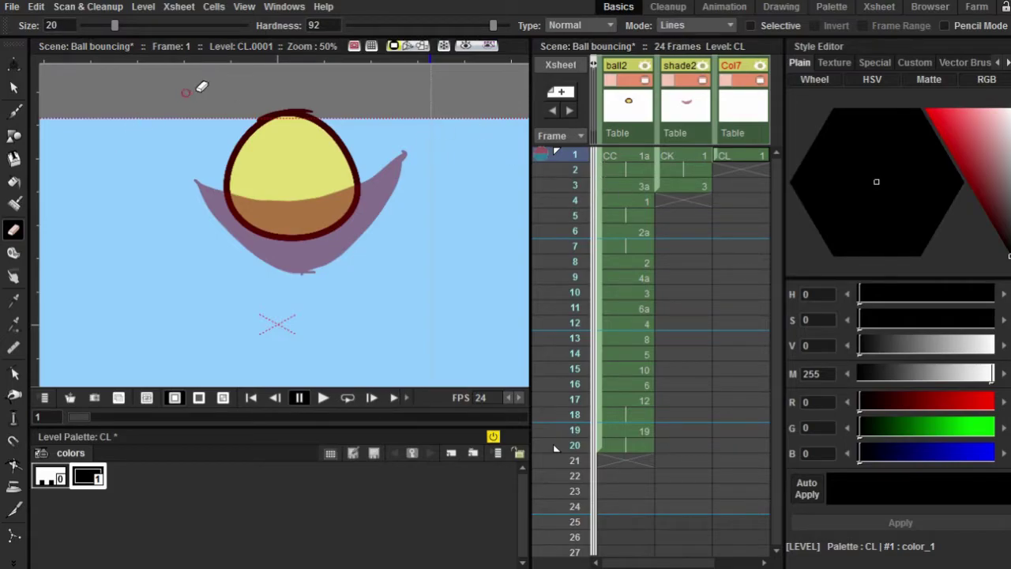
- Take up the Brush again and set colour style 1 to bright yellow (H 57, S 81, V 94)
scroll(358, 128, up, 2)
click(13, 112)
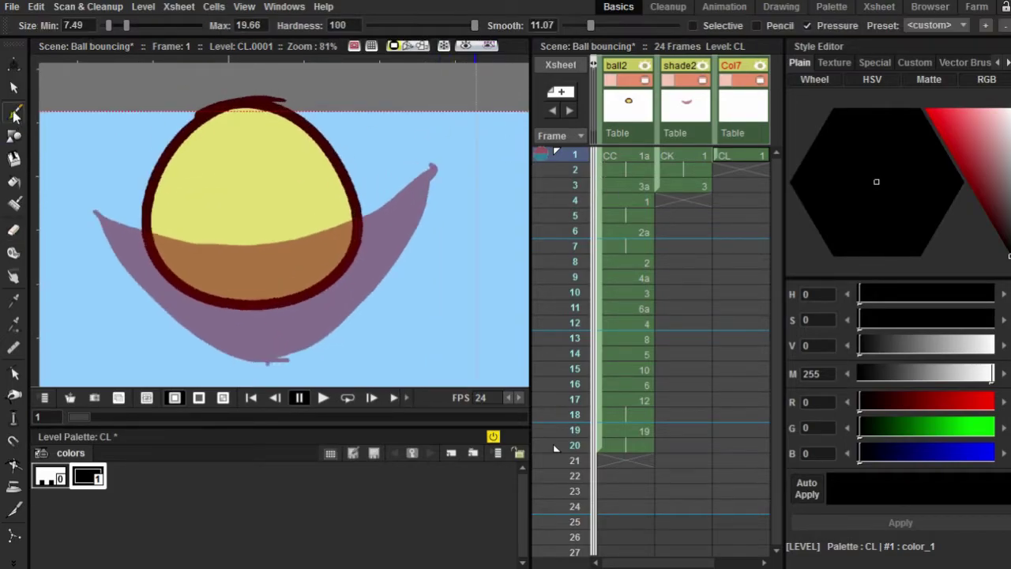
click(941, 141)
click(907, 134)
drag(968, 130, 911, 114)
- Paint a small solid yellow oval highlight on the ball's upper left at frames 1 and 3 of Col7, undoing unsatisfactory strokes
drag(197, 152, 212, 147)
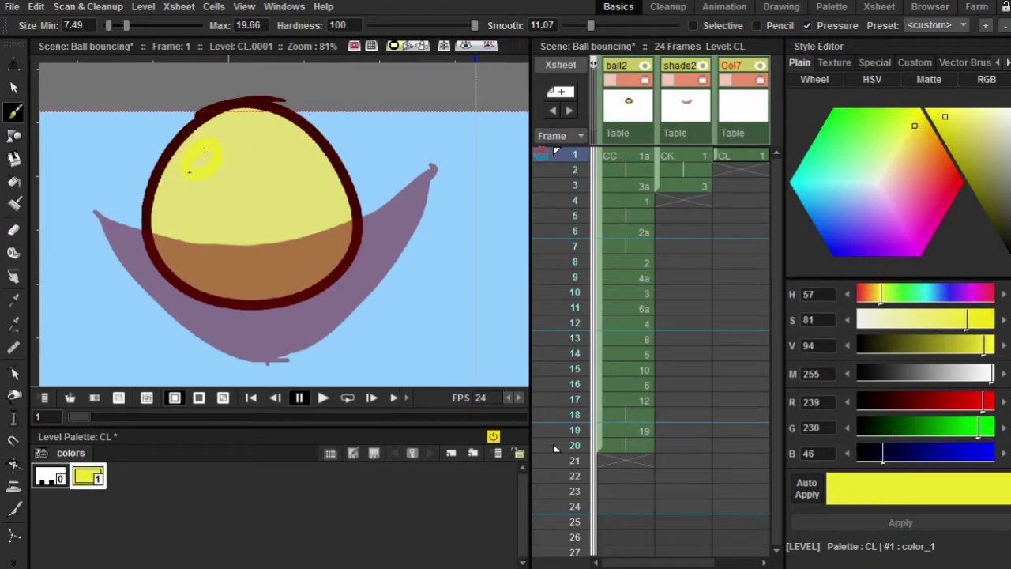
key(ctrl+z)
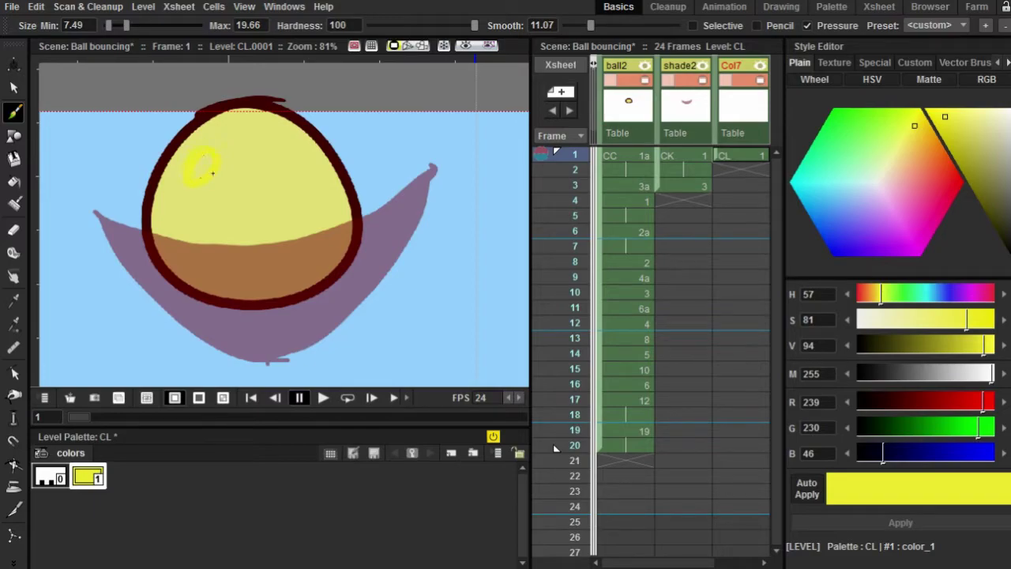
key(ctrl+z)
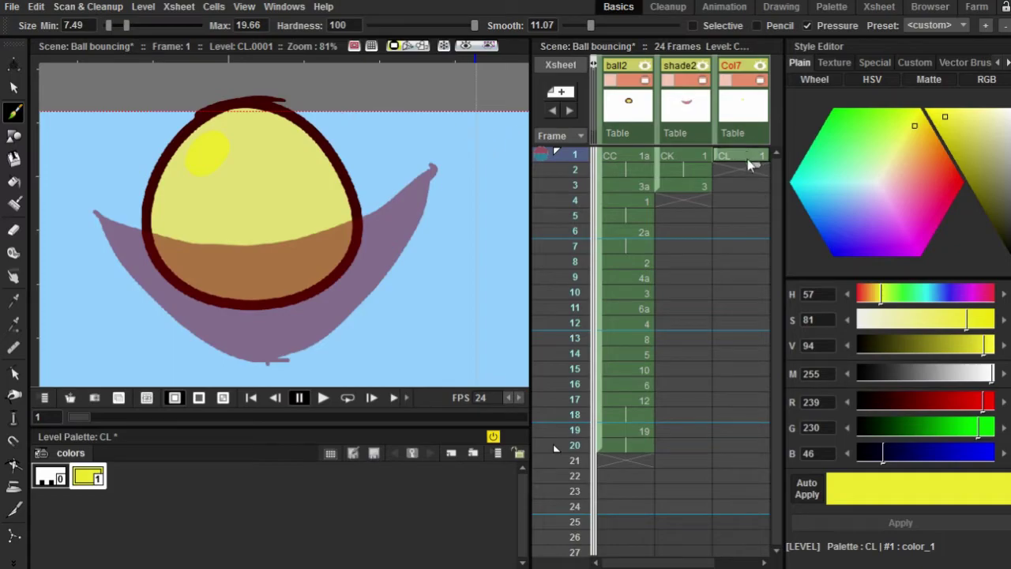
click(747, 185)
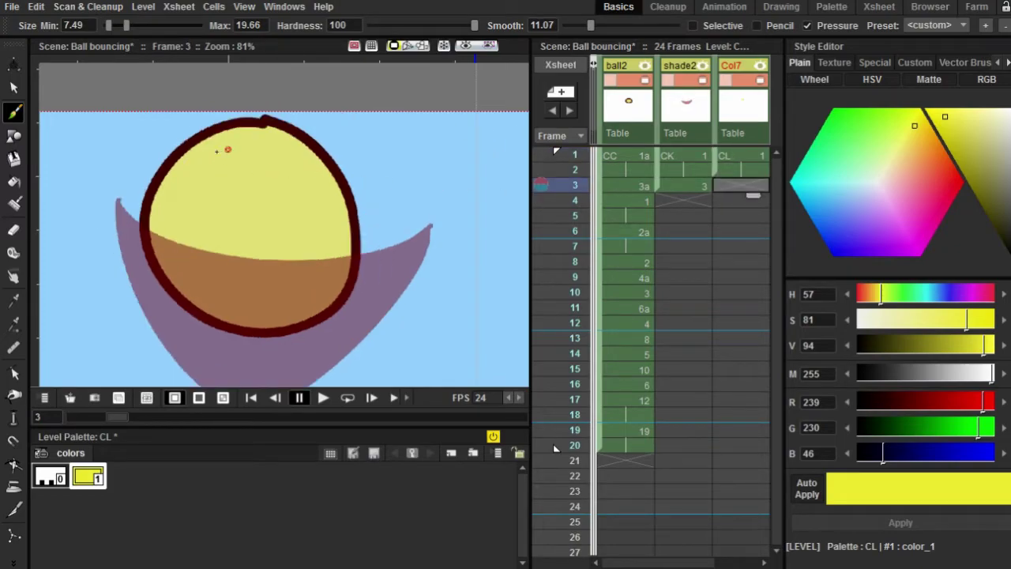
drag(226, 150, 227, 165)
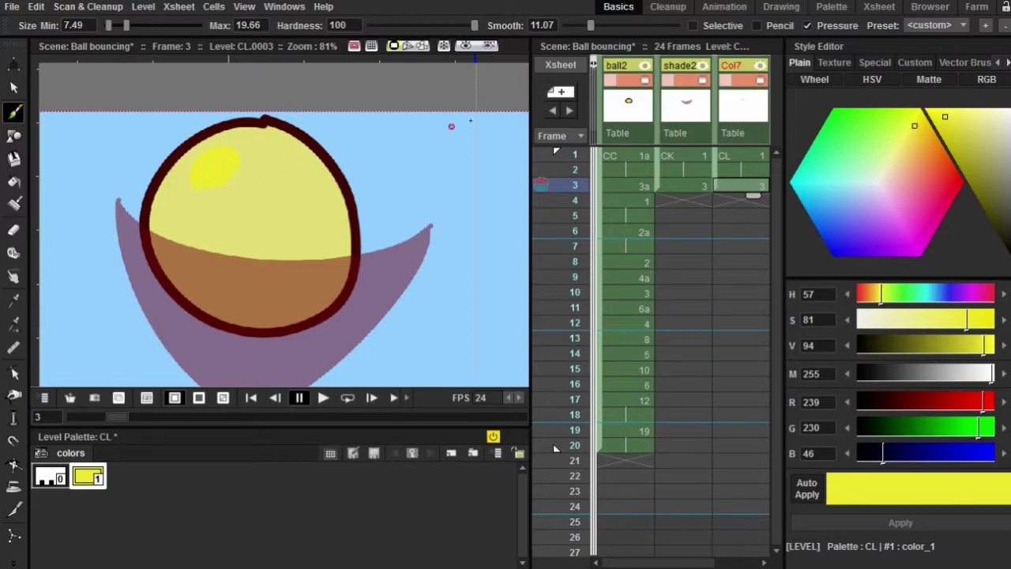
- Return to frame 1 in the Animation workspace and add a Glow effect to the Col7 node, linked to its Light input
click(748, 156)
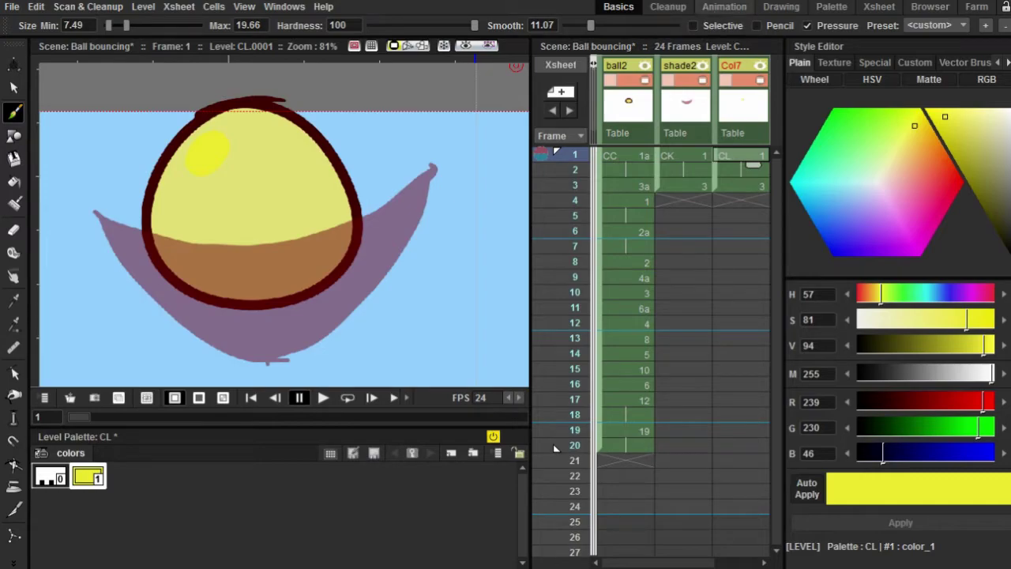
click(724, 7)
scroll(622, 399, up, 3)
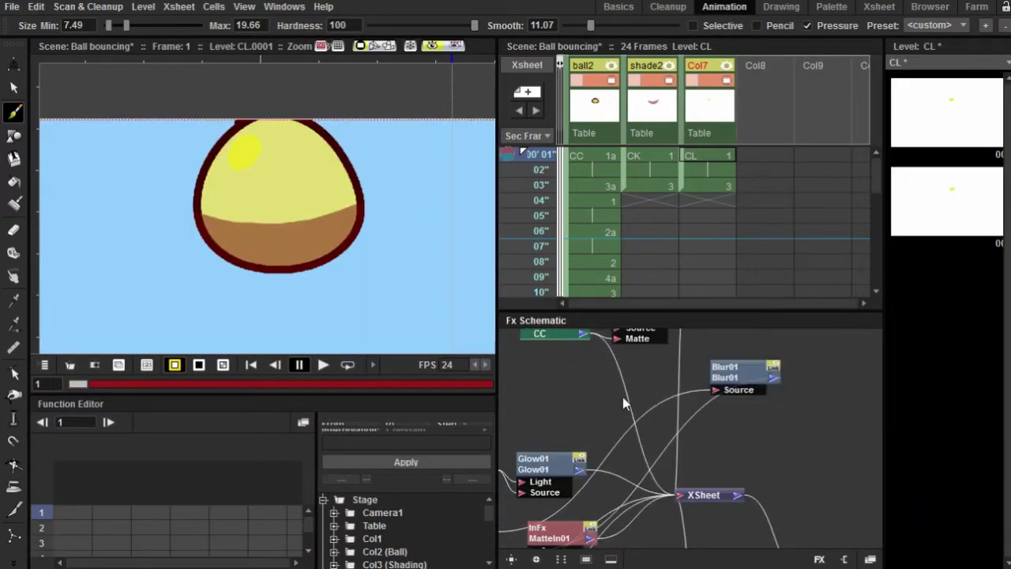
right_click(579, 470)
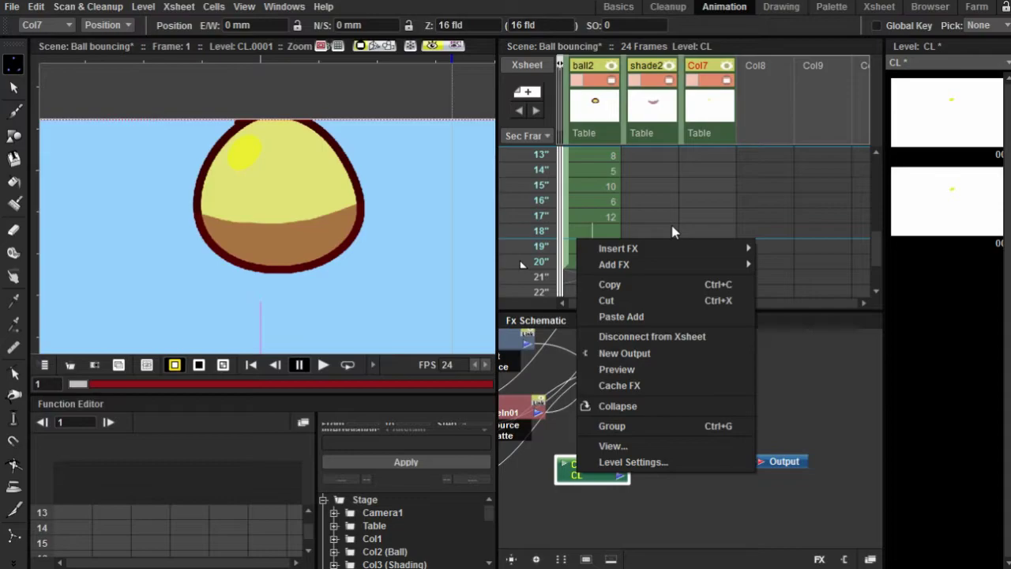
scroll(285, 218, up, 3)
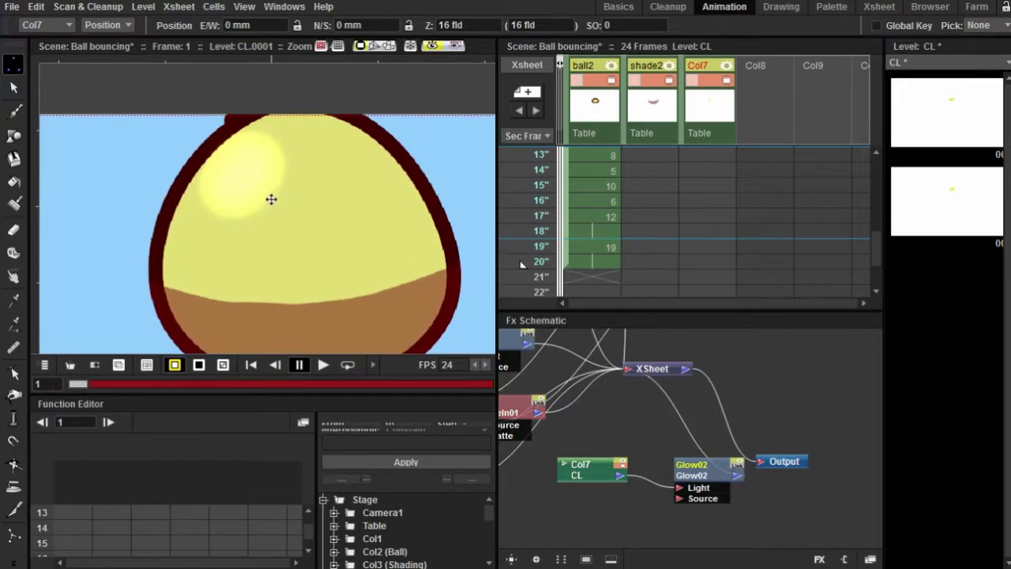
scroll(771, 202, up, 5)
- Step through the first three frames of Col7 to check the glowing highlight
click(697, 160)
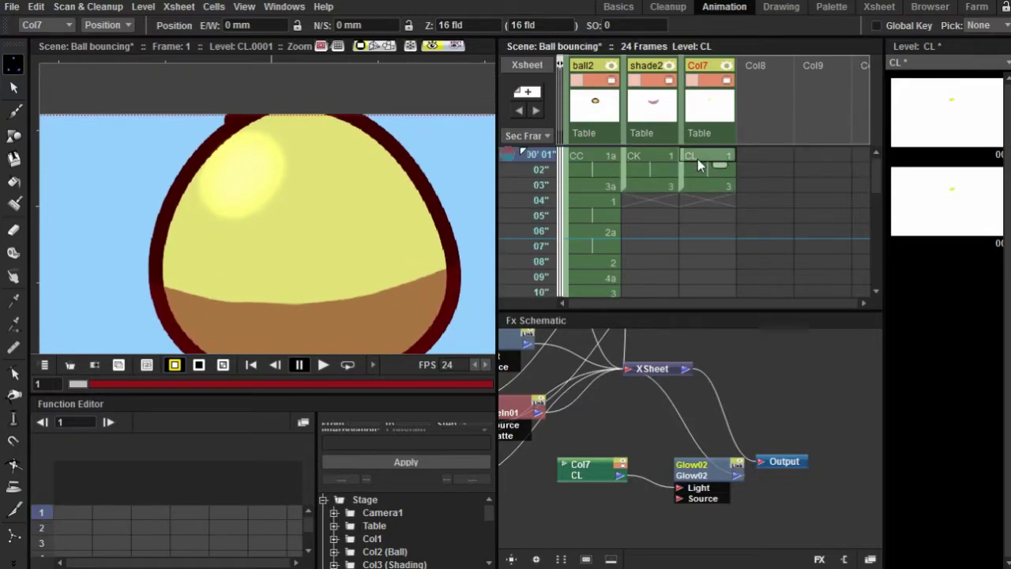
key(Down)
key(Down)
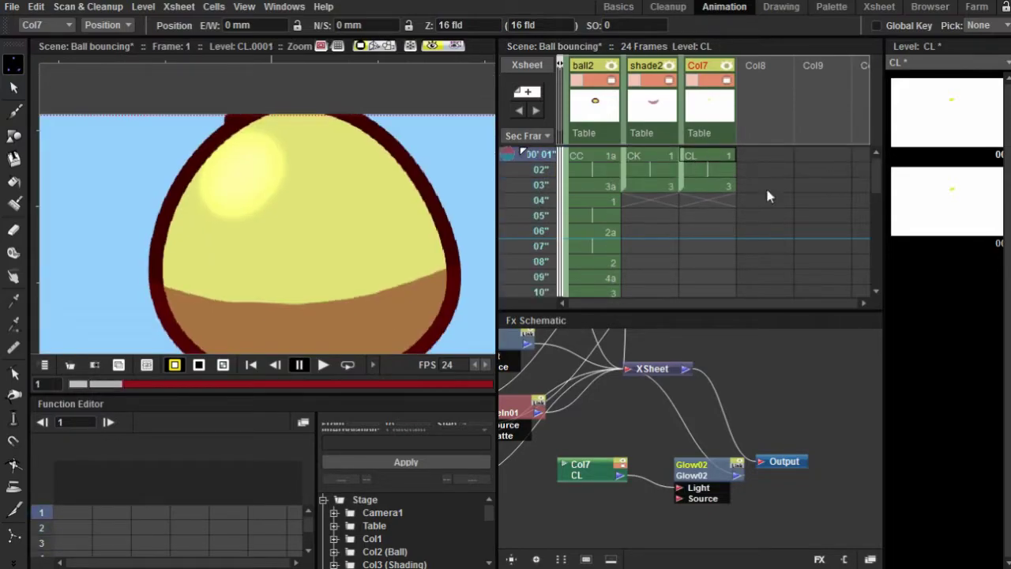
- Try green, red and magenta as the Glow02 effect's colour, settling on off-white (R 255, G 250, B 245)
double_click(718, 474)
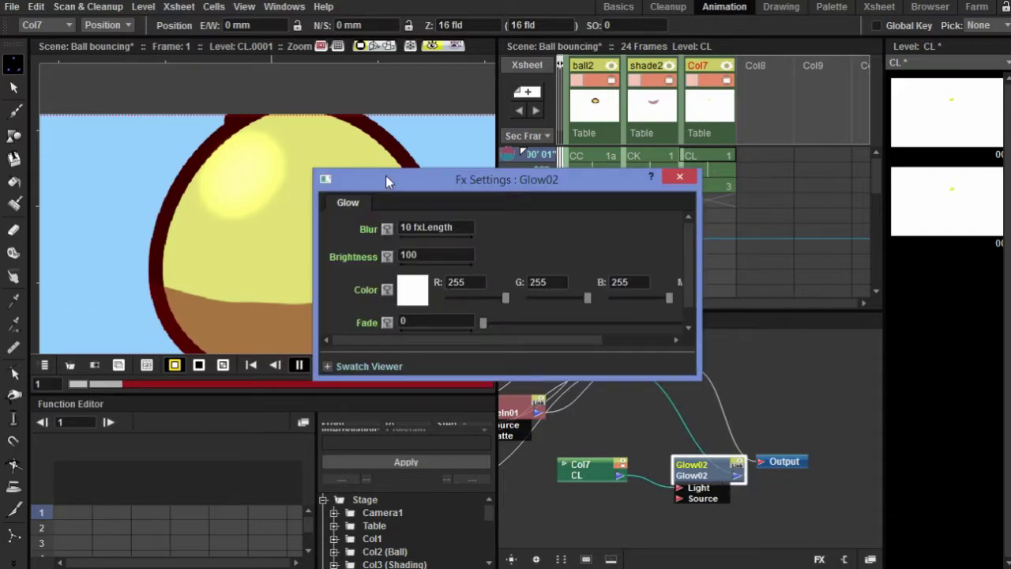
drag(427, 189, 537, 203)
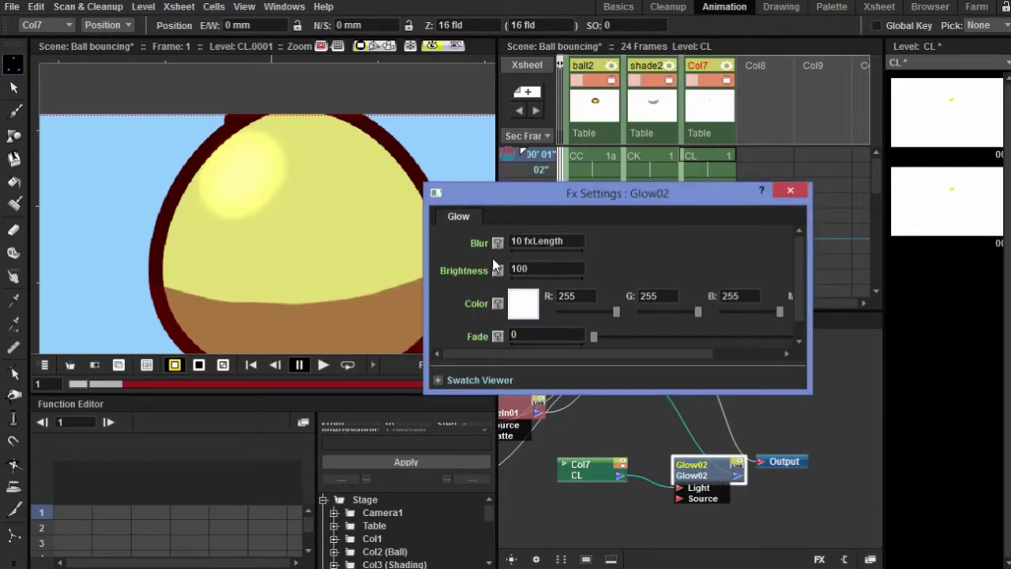
click(521, 304)
drag(508, 65, 845, 103)
click(781, 150)
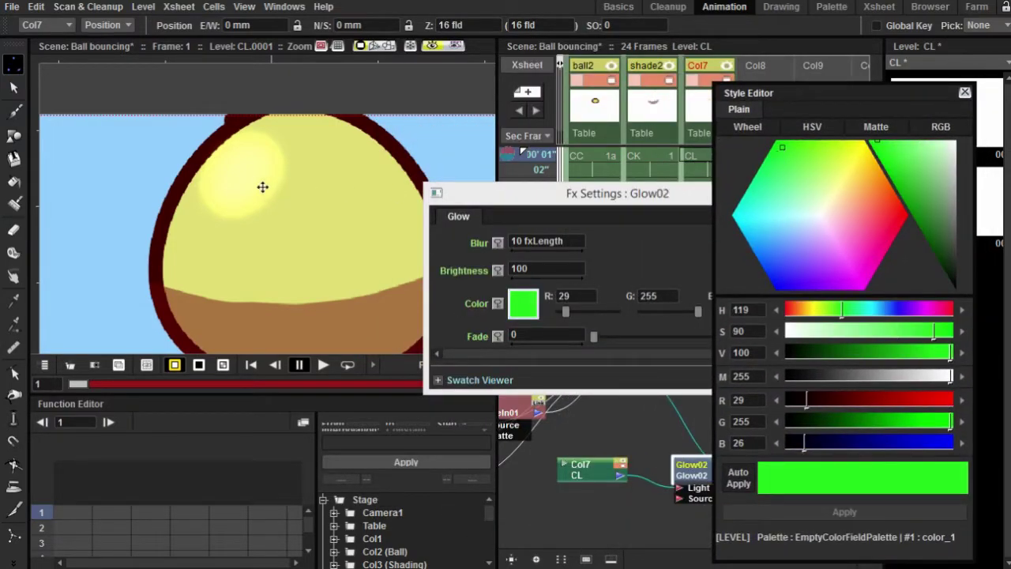
click(899, 231)
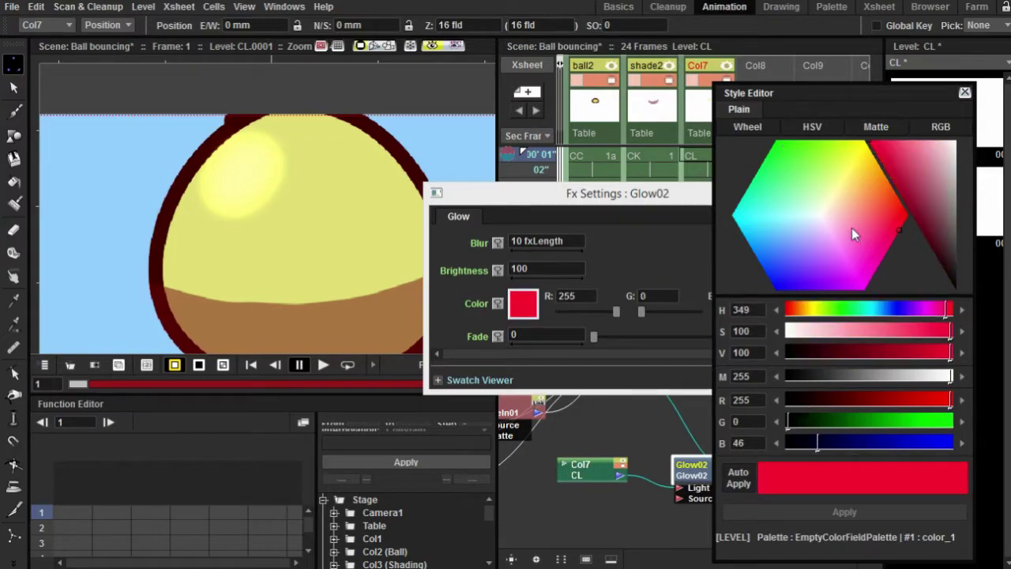
drag(852, 230, 868, 294)
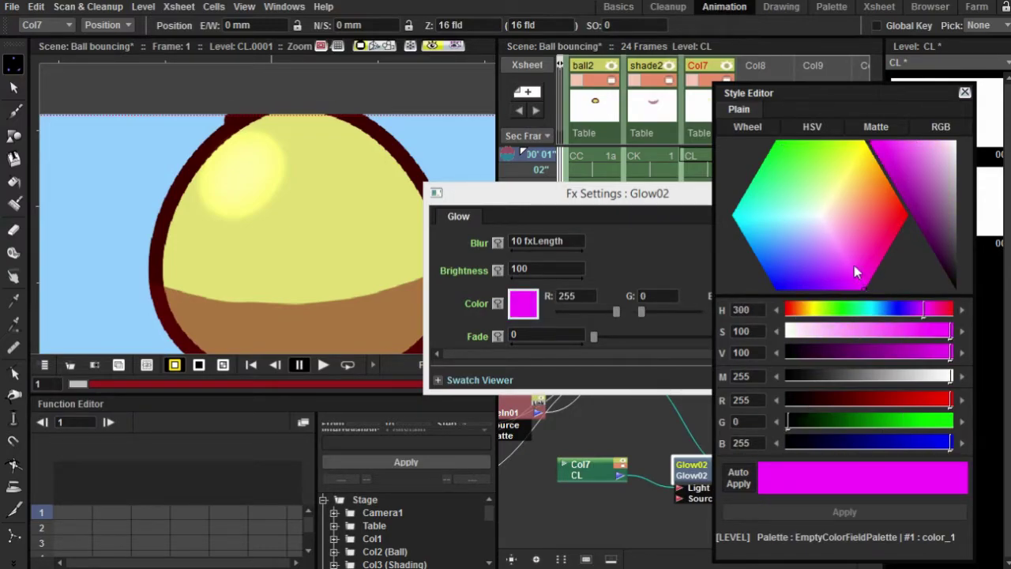
click(822, 214)
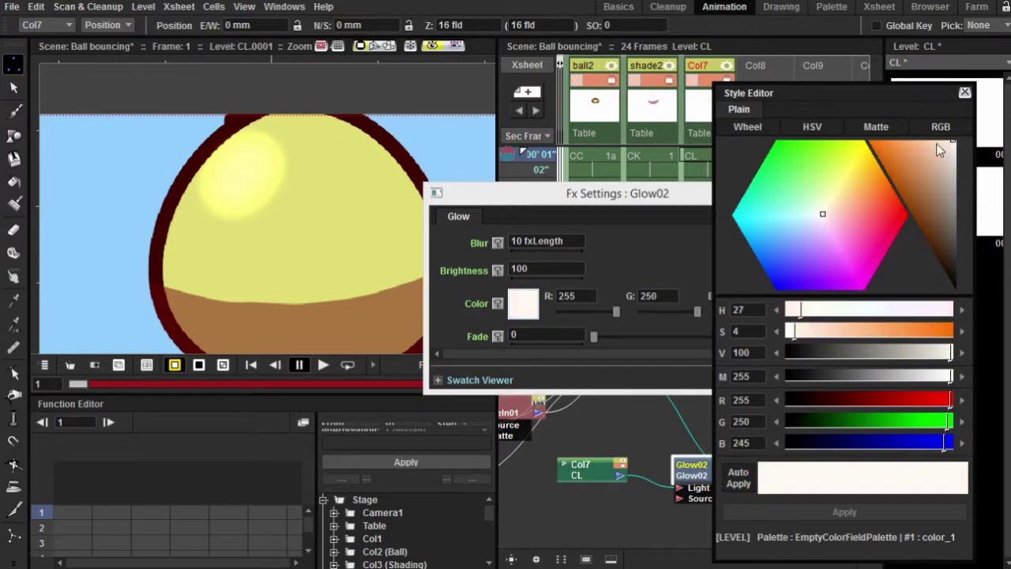
click(964, 93)
click(796, 192)
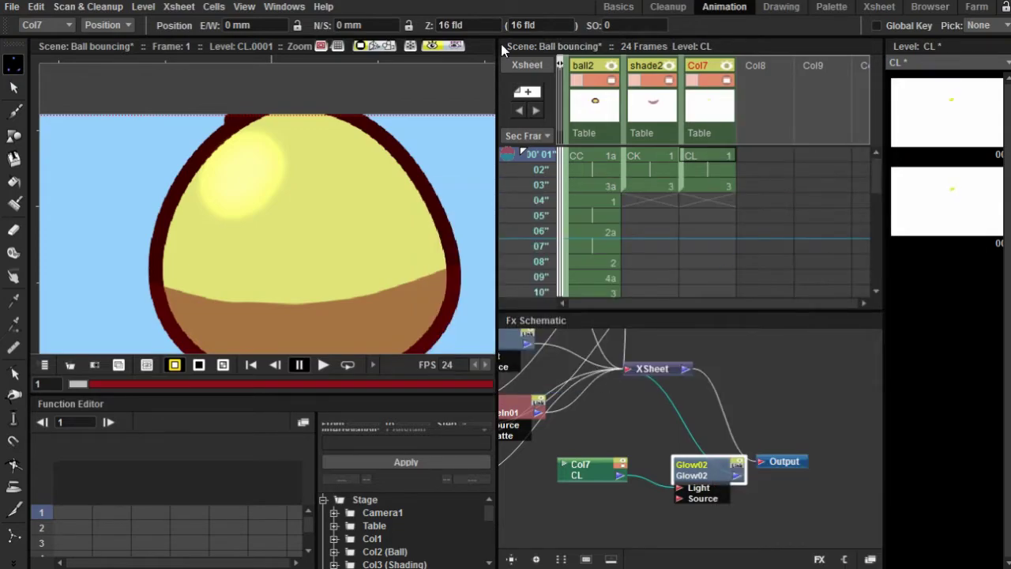
- Return to the Basics workspace, lighten Col7's colour style 1 to pale yellow (H 57, S 47, V 96), and preview the highlight
click(618, 7)
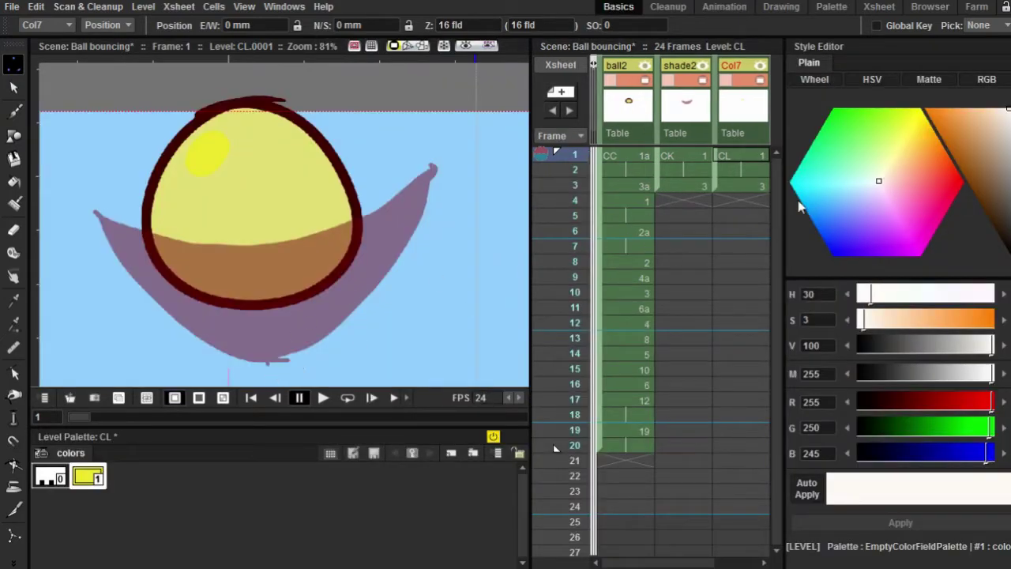
click(733, 158)
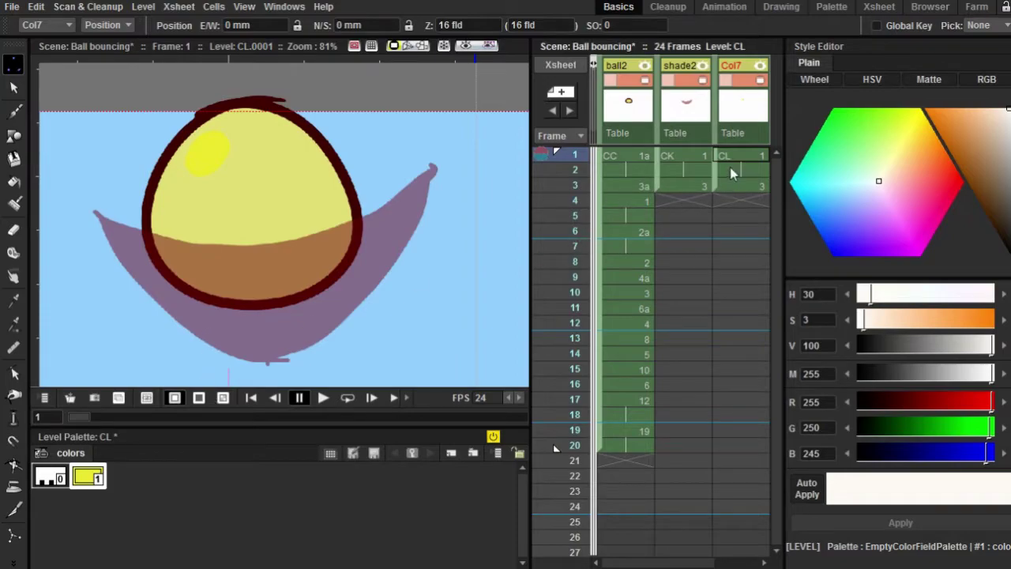
click(88, 477)
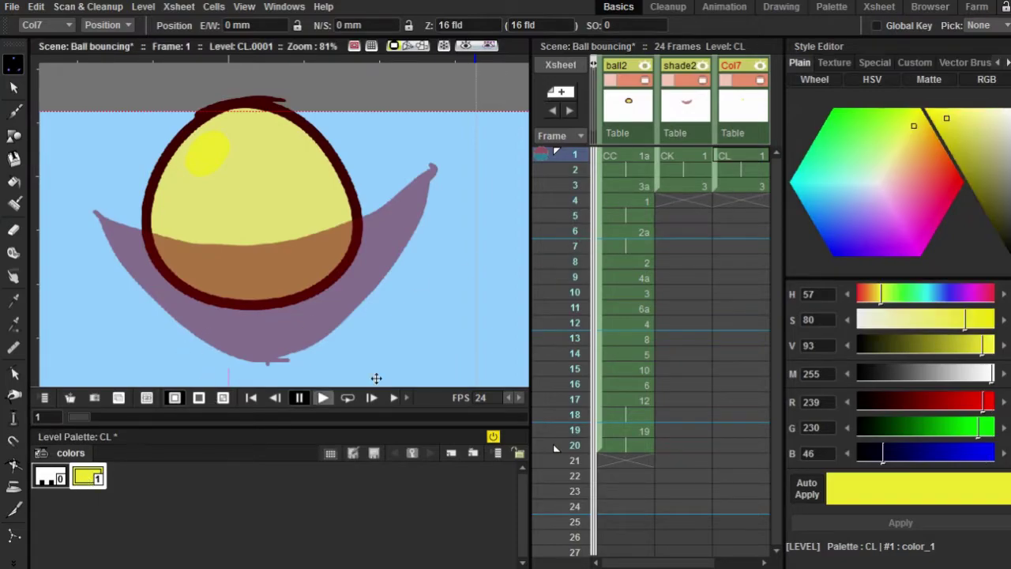
click(961, 121)
scroll(218, 129, down, 2)
scroll(205, 134, up, 4)
scroll(209, 144, down, 5)
scroll(213, 148, up, 1)
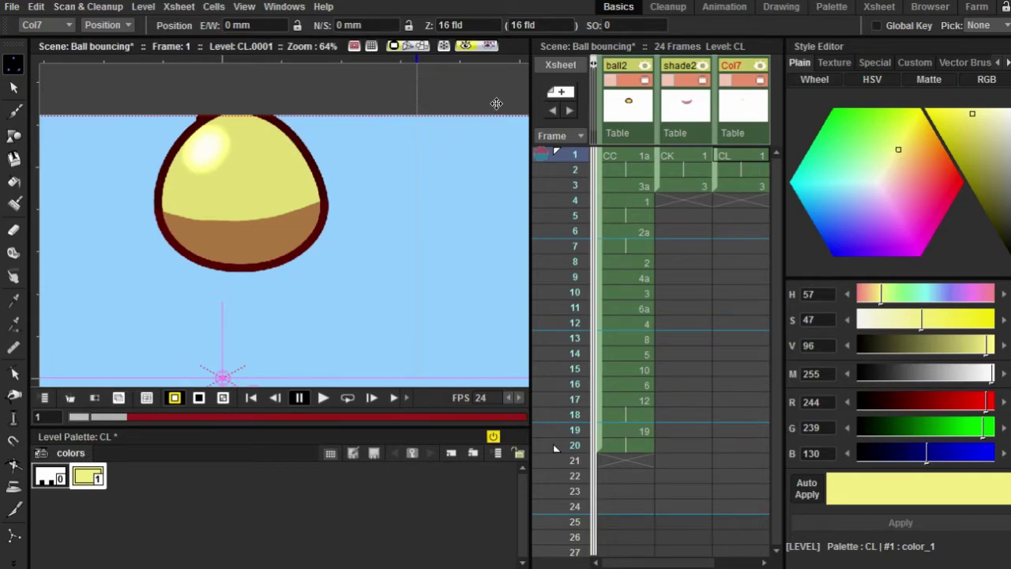
- Delete the ball2, shade2 and Col7 columns from the Xsheet
click(648, 121)
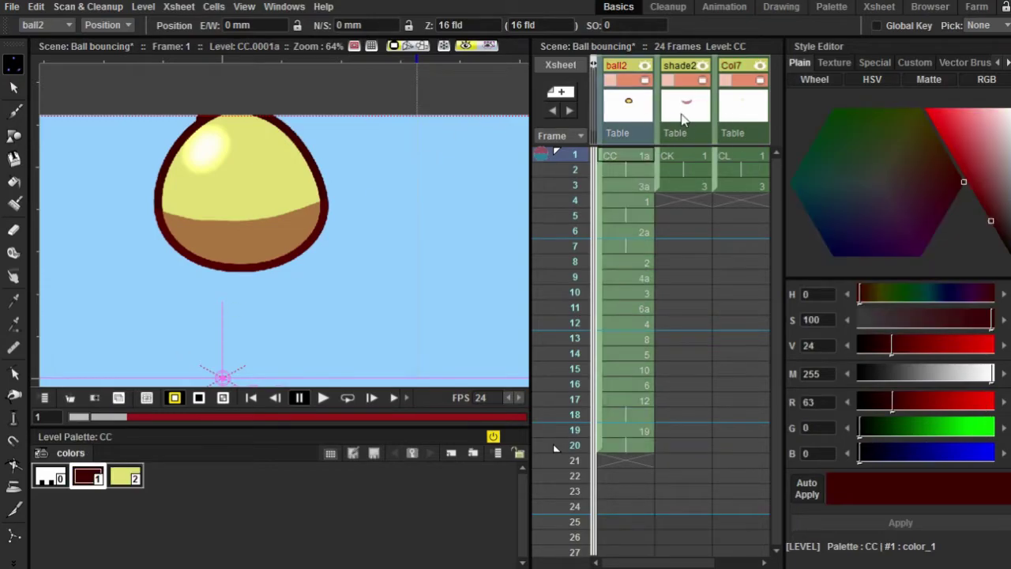
click(683, 114)
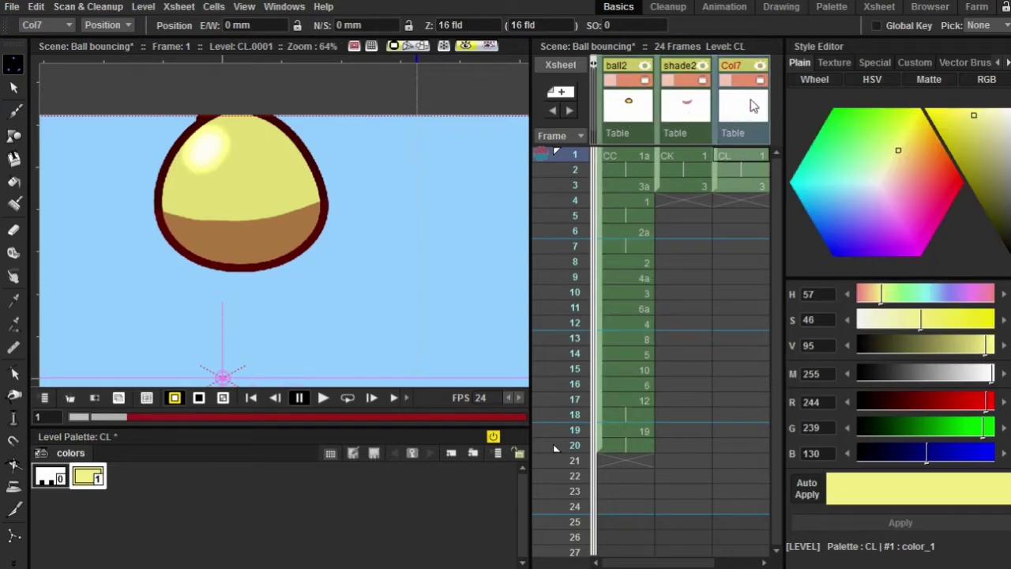
click(610, 117)
right_click(630, 114)
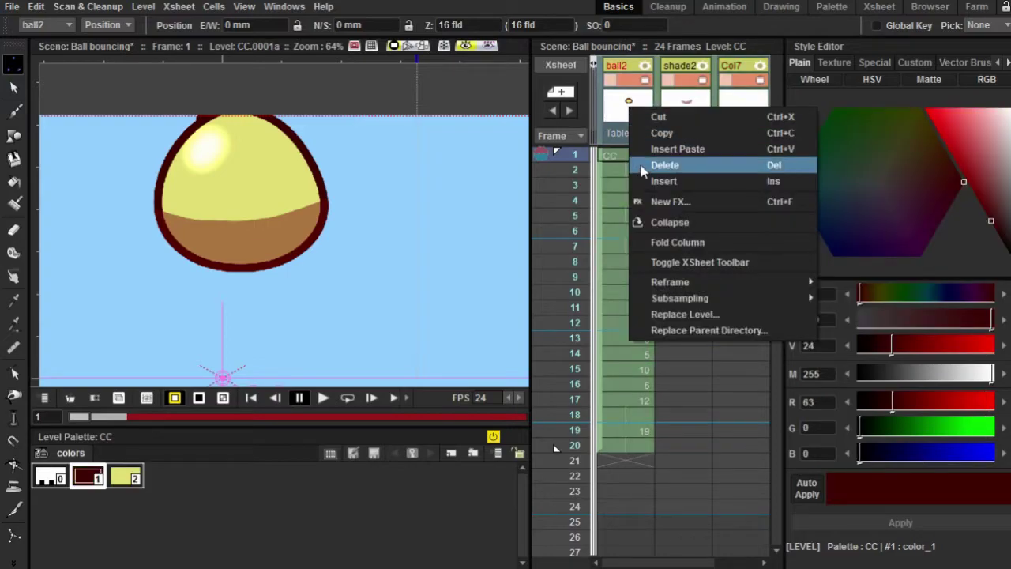
click(639, 164)
right_click(639, 123)
click(673, 179)
right_click(624, 116)
click(656, 171)
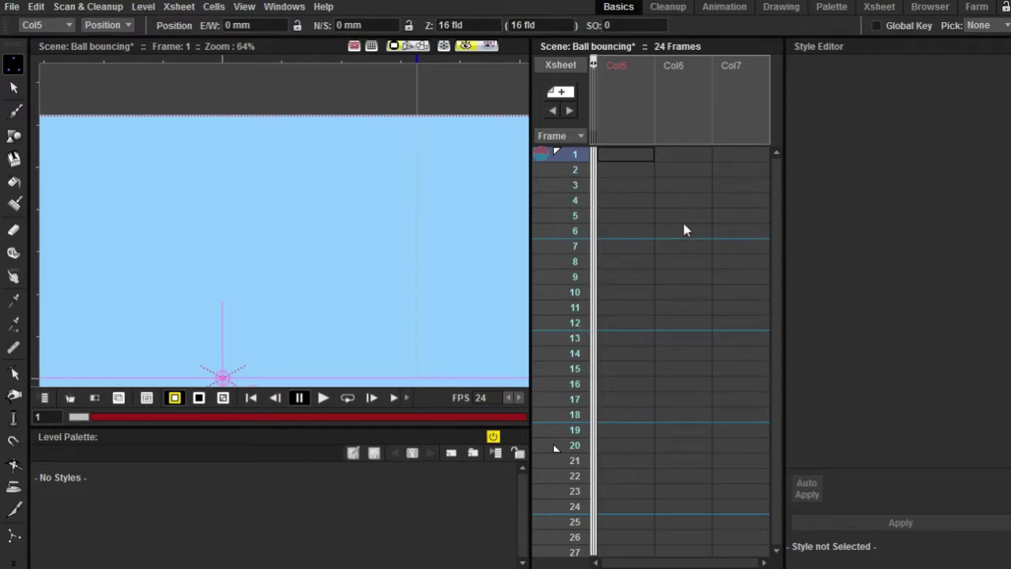
- Turn on the visibility of the original Col1, Ball, Shading and Lighting columns and select frame 1 of Shading
click(595, 96)
click(625, 158)
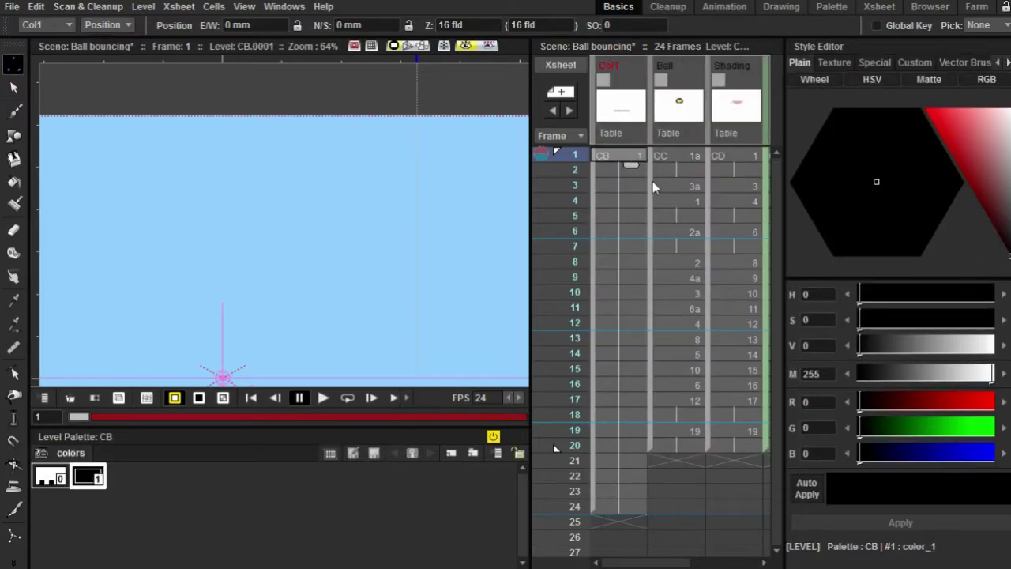
drag(653, 124, 623, 119)
click(605, 91)
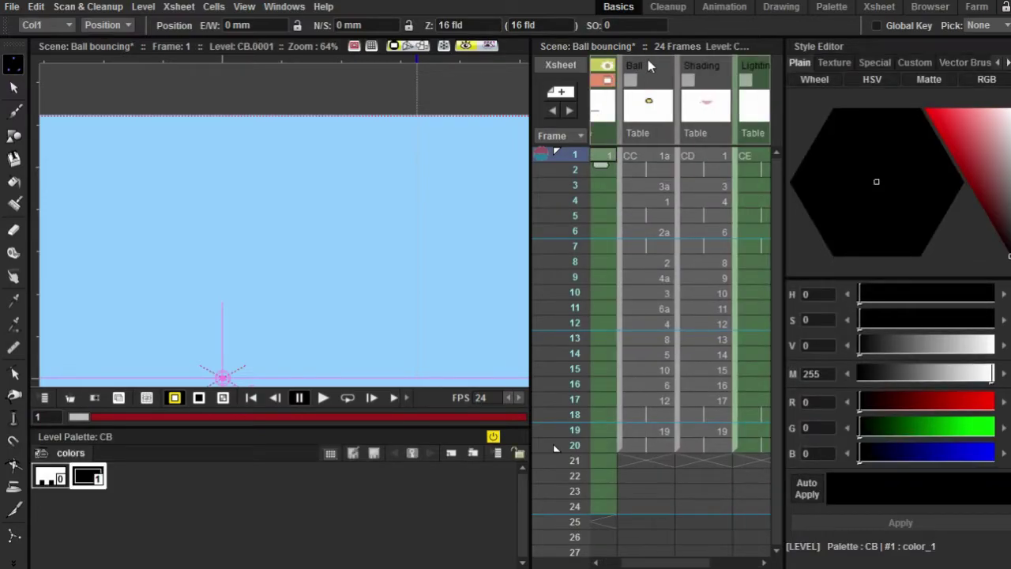
shift+click(648, 65)
key(Delete)
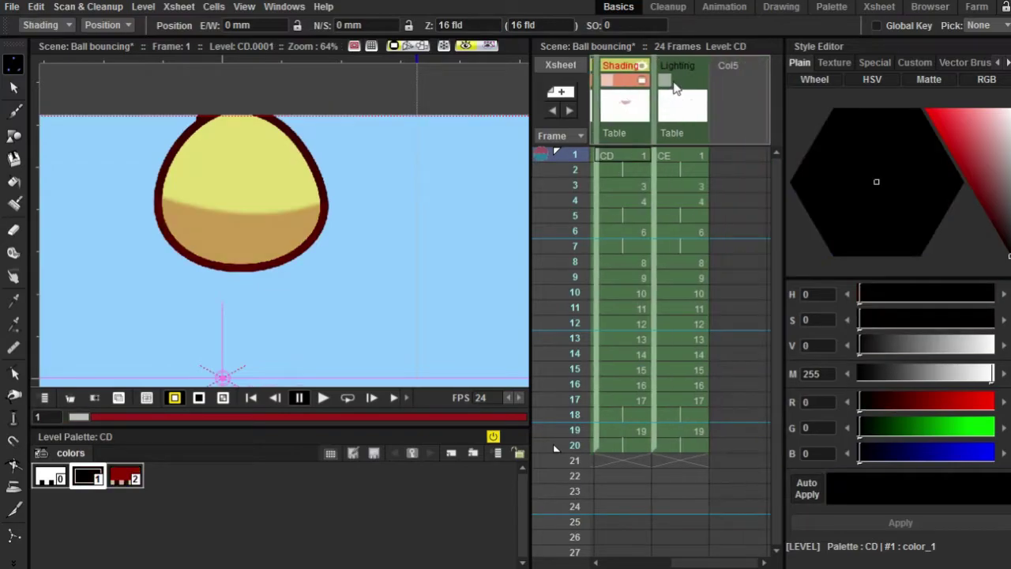
click(675, 89)
click(628, 156)
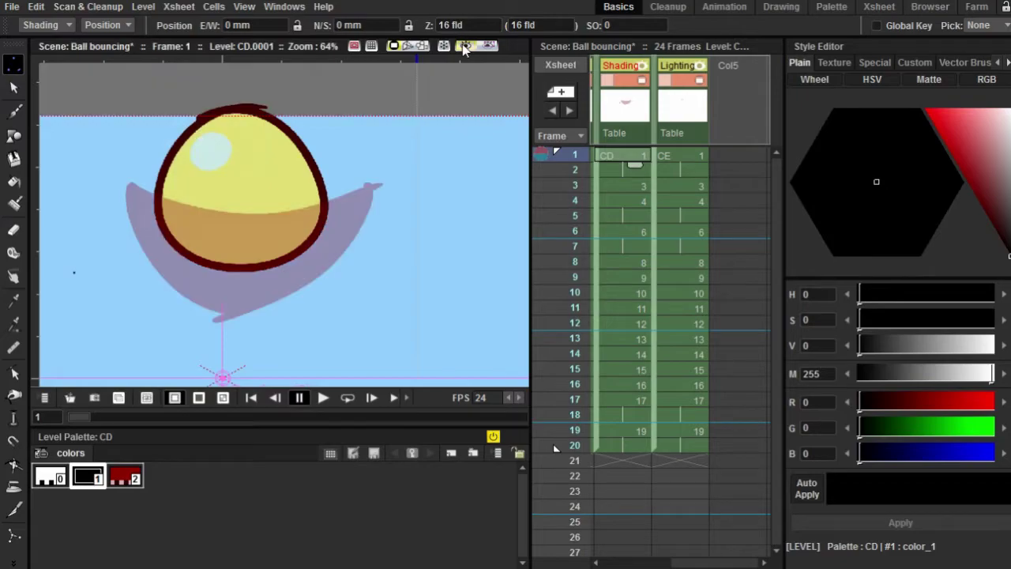
- Render a preview of the bouncing ball scene, play it in a loop, and close the preview
scroll(181, 237, down, 2)
click(12, 6)
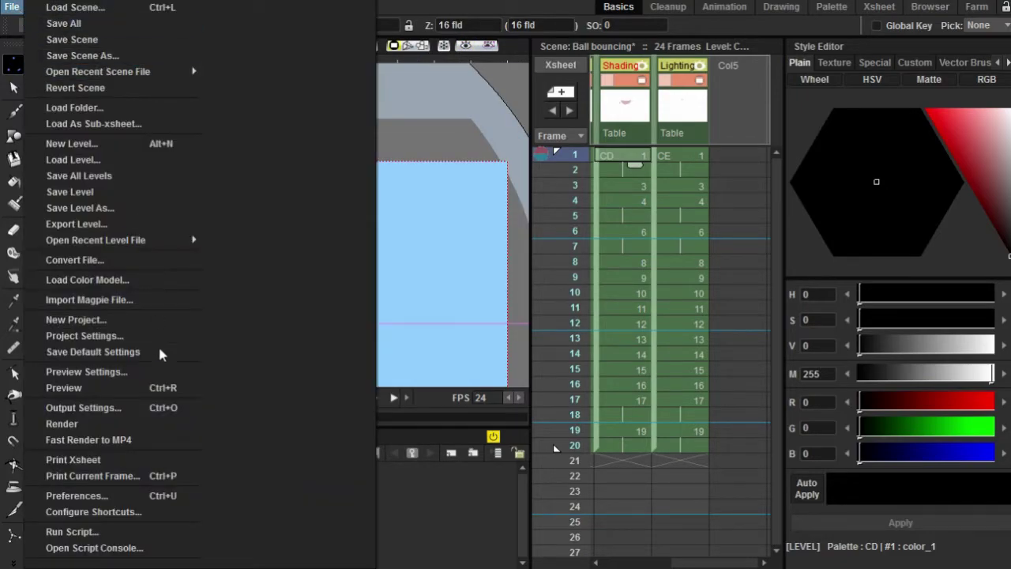
click(79, 386)
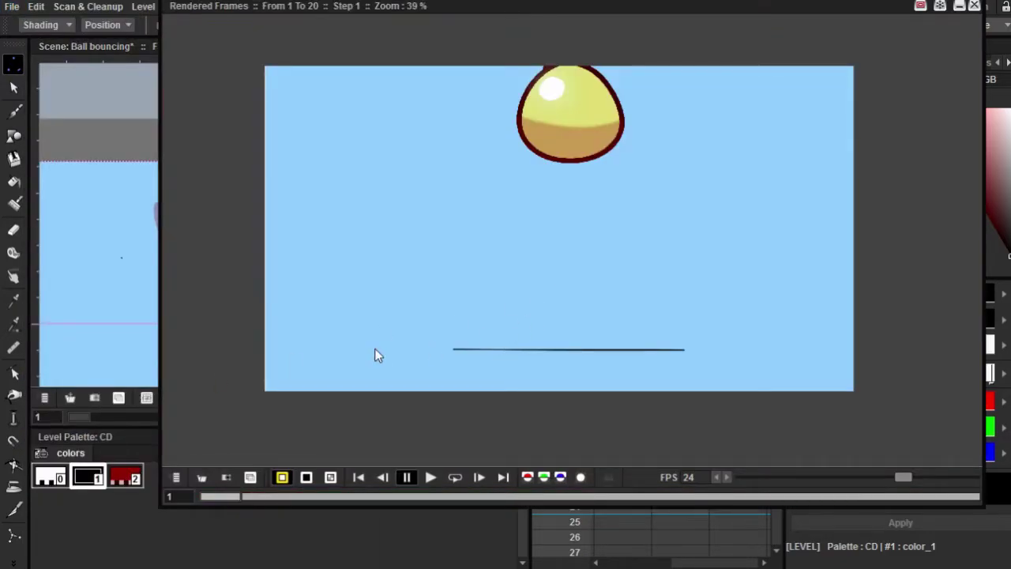
click(457, 477)
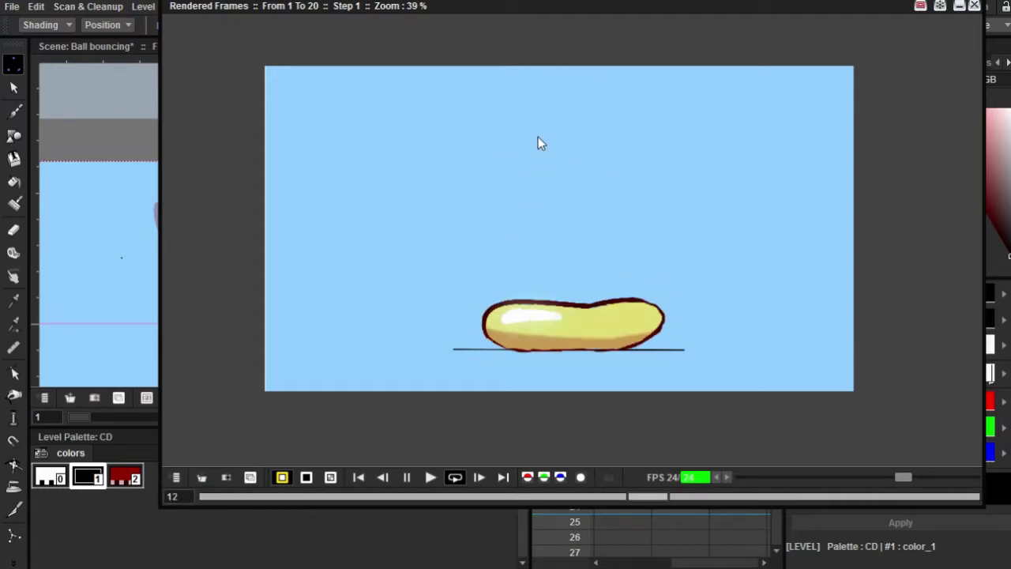
click(973, 5)
- Examine the level types offered for a new level at frame 1 of Col5, without creating the level
click(726, 154)
right_click(725, 150)
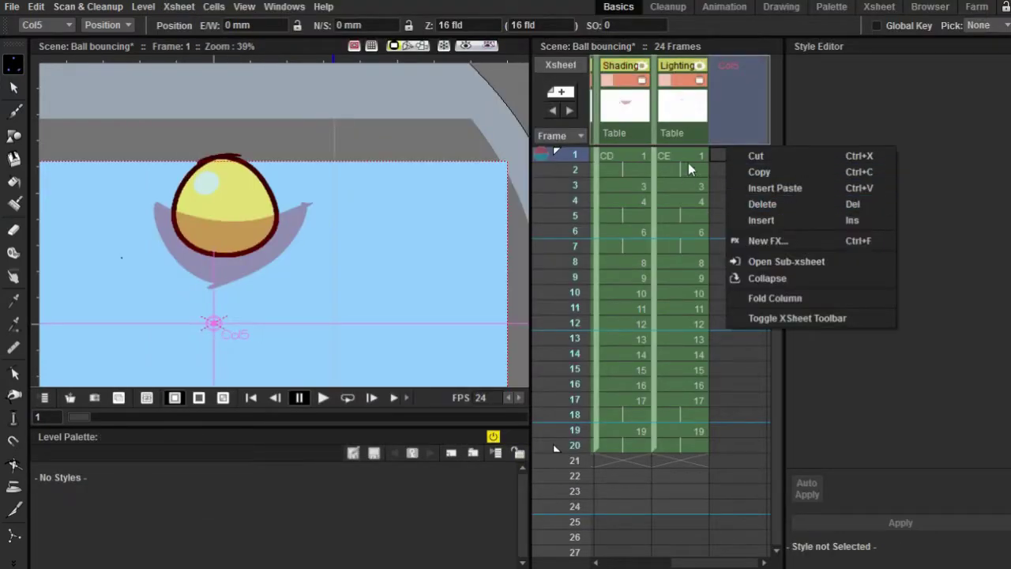
right_click(714, 158)
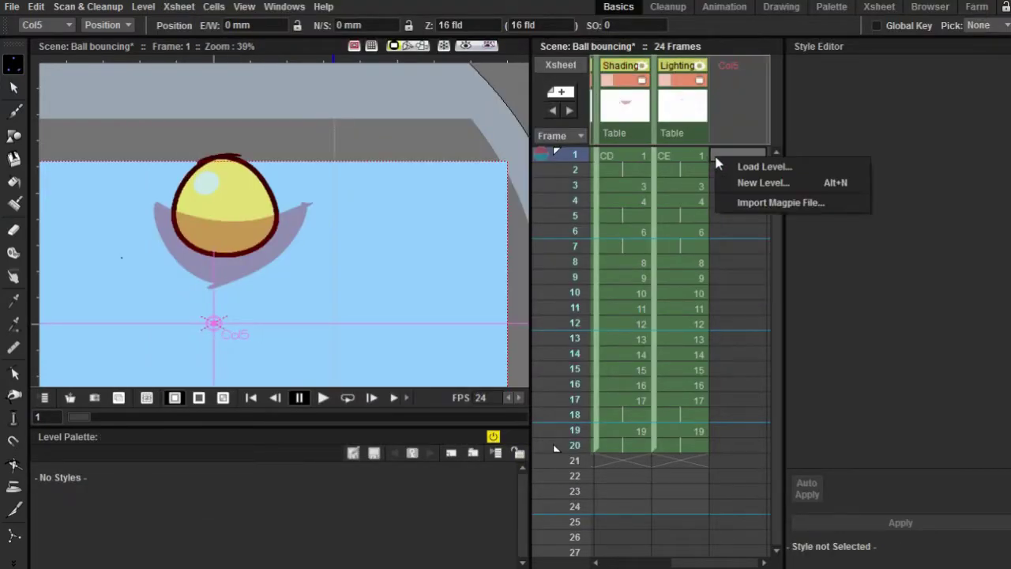
click(762, 183)
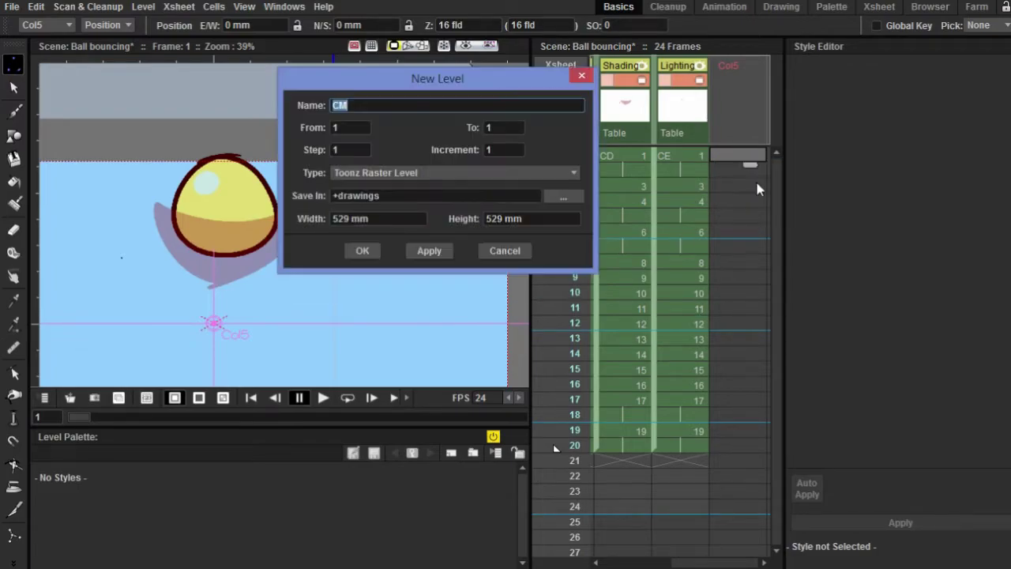
click(388, 173)
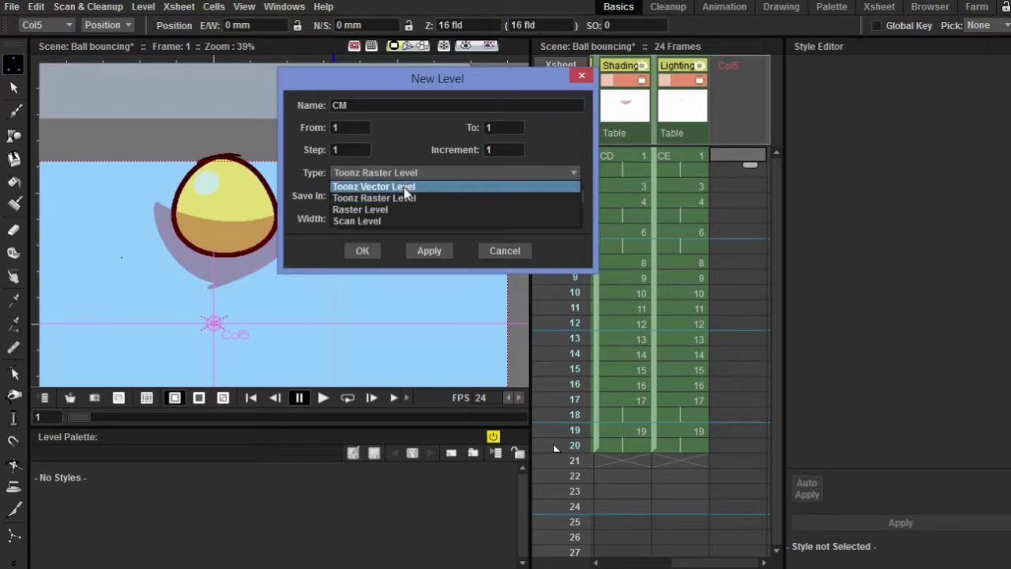
click(404, 210)
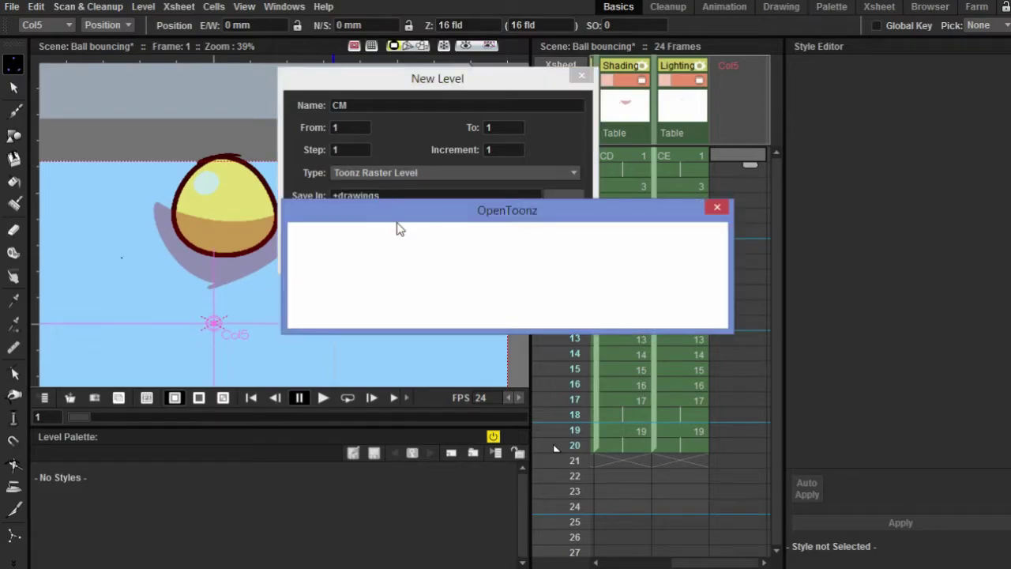
click(581, 77)
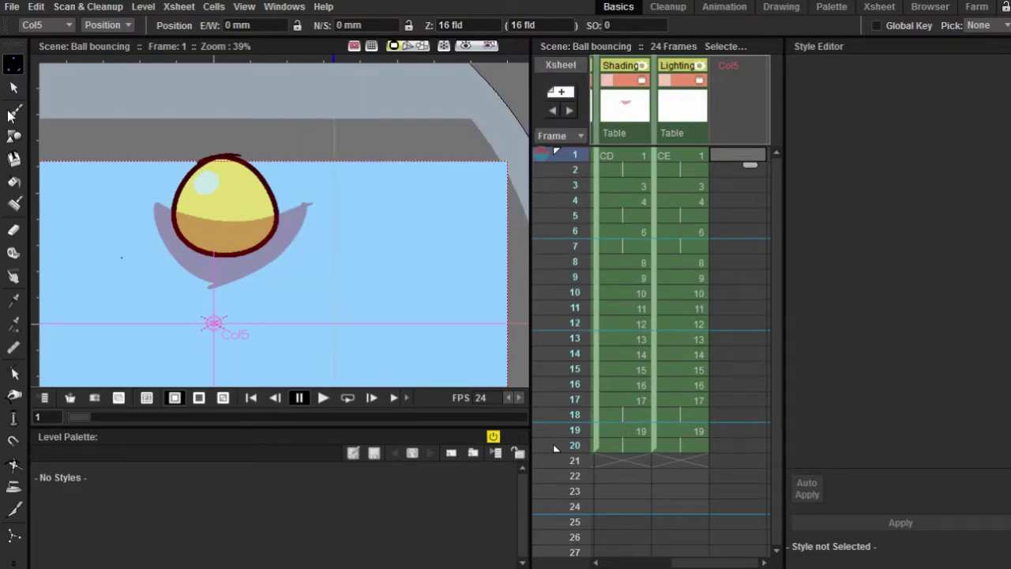
- Open the recent scene "super awesome legend cool" and bring its whole background into view
scroll(223, 172, down, 3)
scroll(224, 172, up, 1)
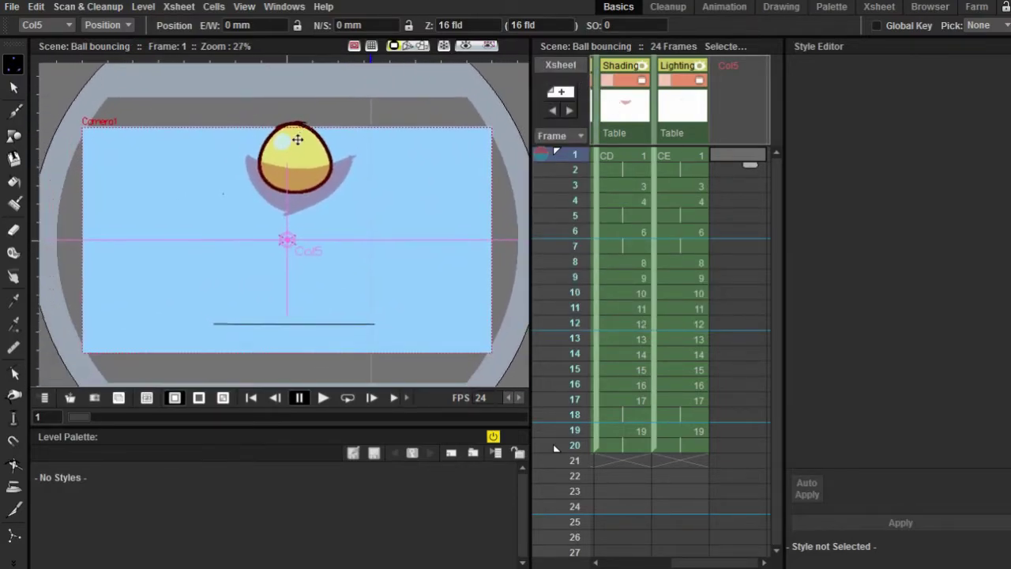
scroll(252, 170, down, 1)
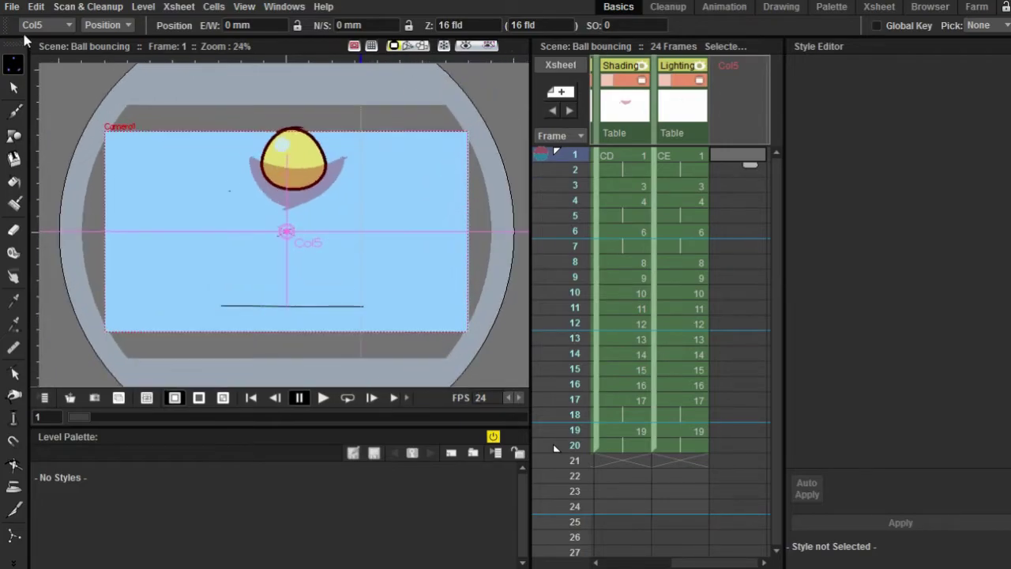
click(12, 7)
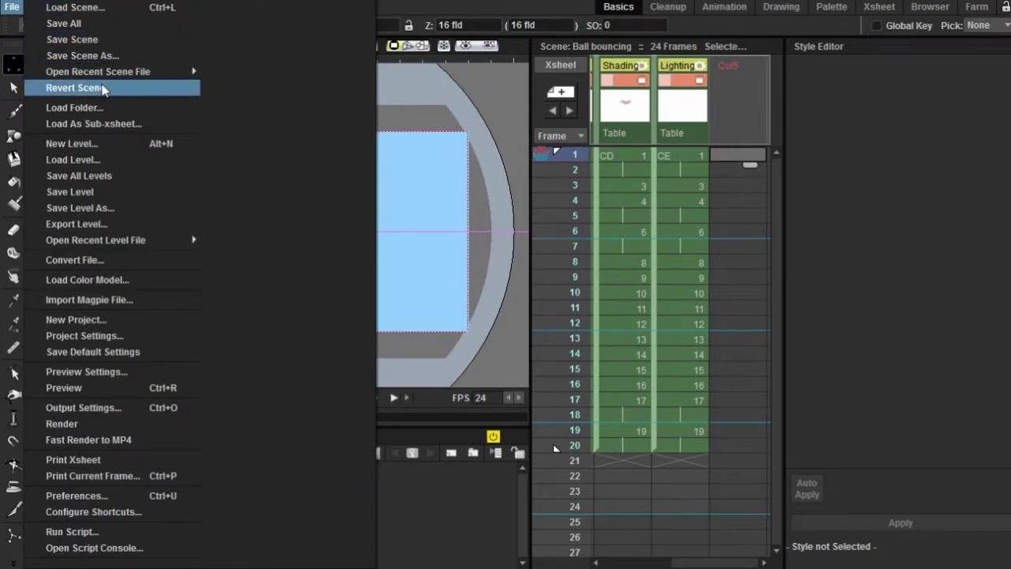
mouse_move(102, 76)
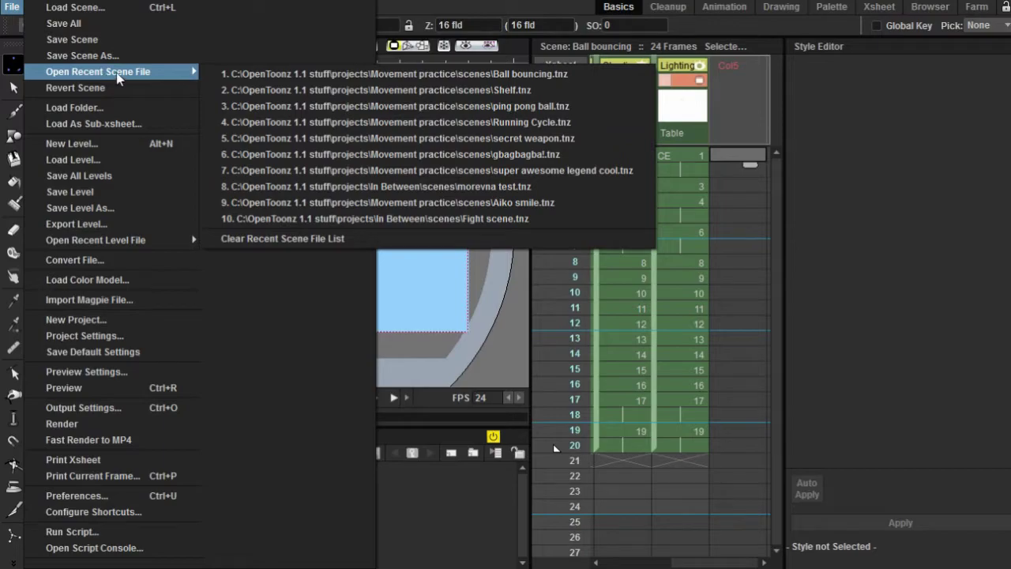
click(332, 170)
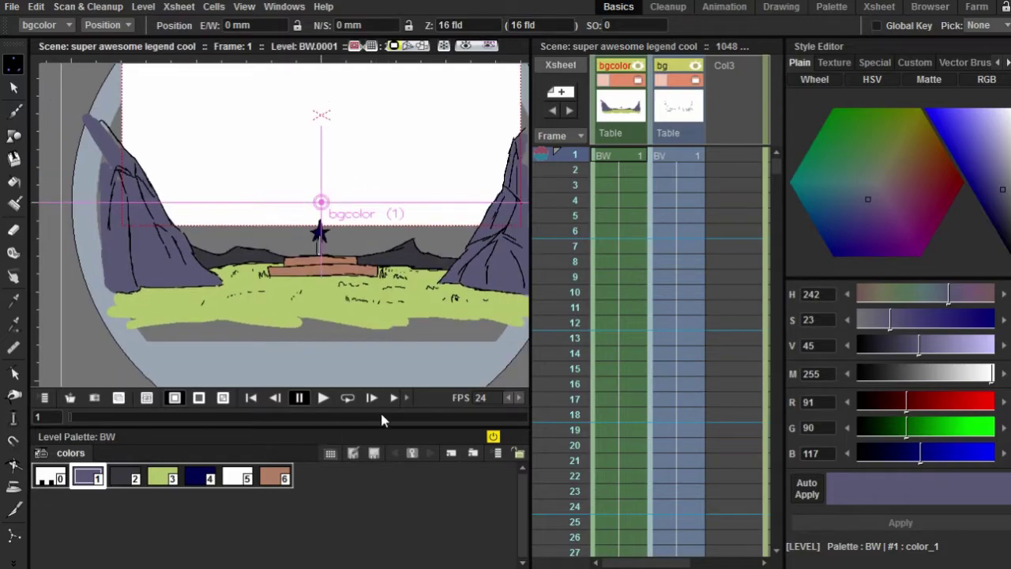
click(405, 398)
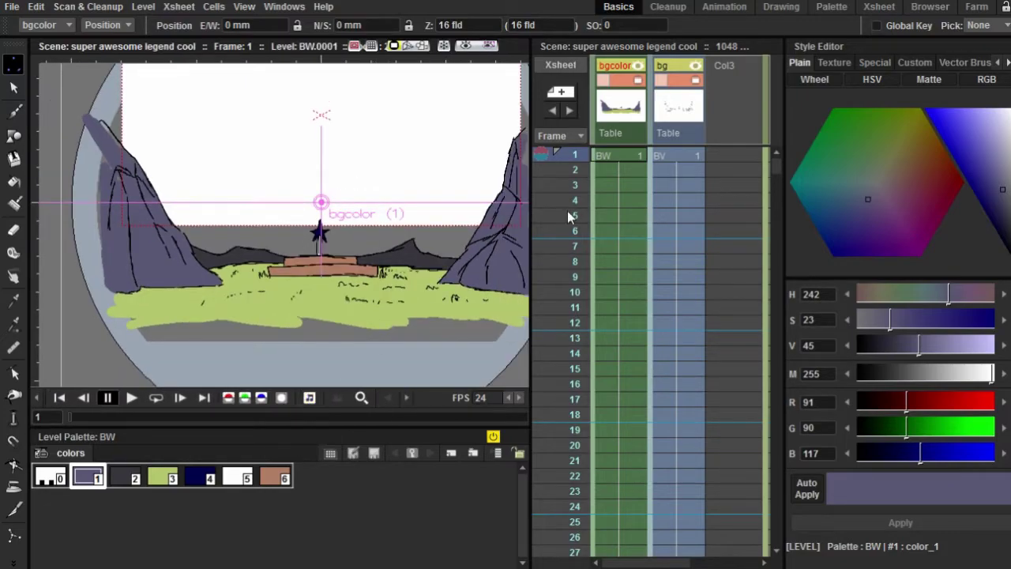
click(671, 156)
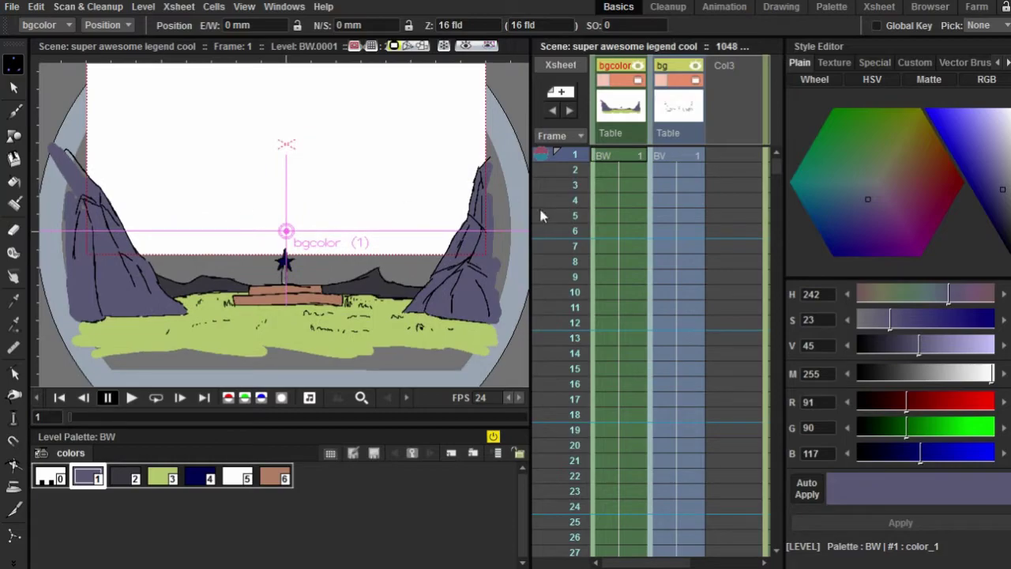
- Play the scene in a loop, stop it, and look over the background artwork and the Xsheet columns from frame 1
click(155, 398)
click(131, 398)
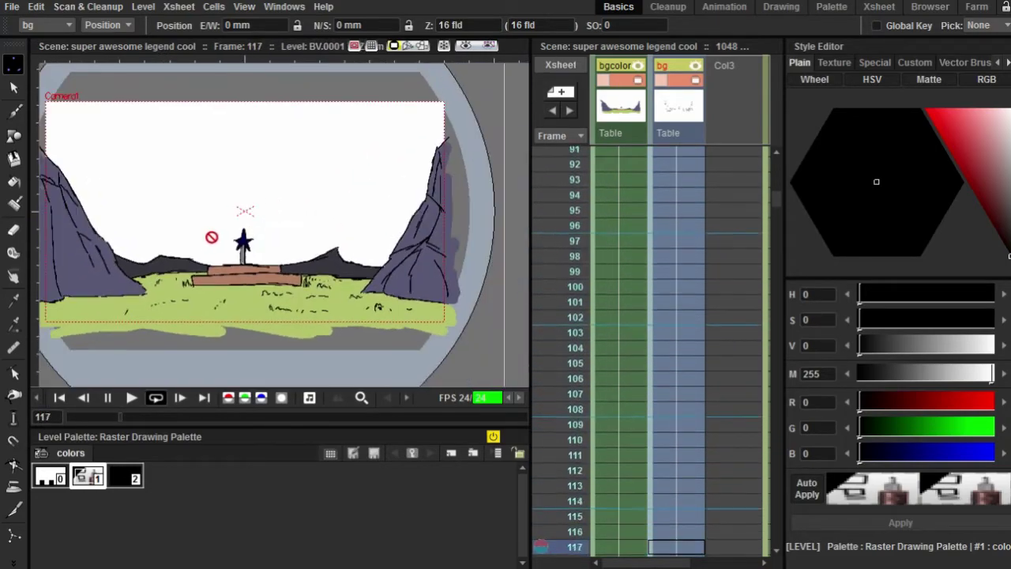
click(156, 397)
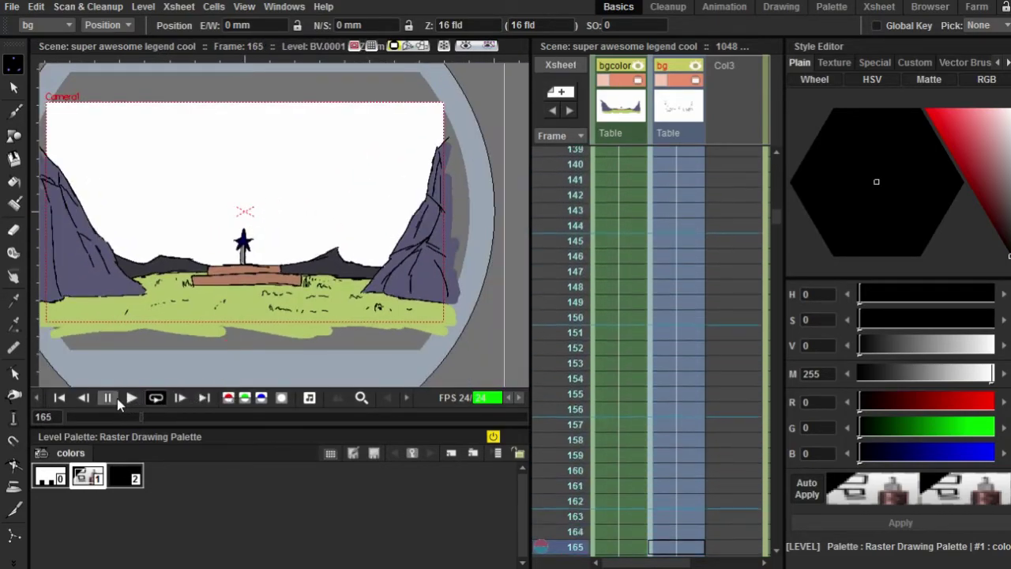
click(108, 398)
scroll(296, 136, down, 1)
scroll(293, 140, up, 3)
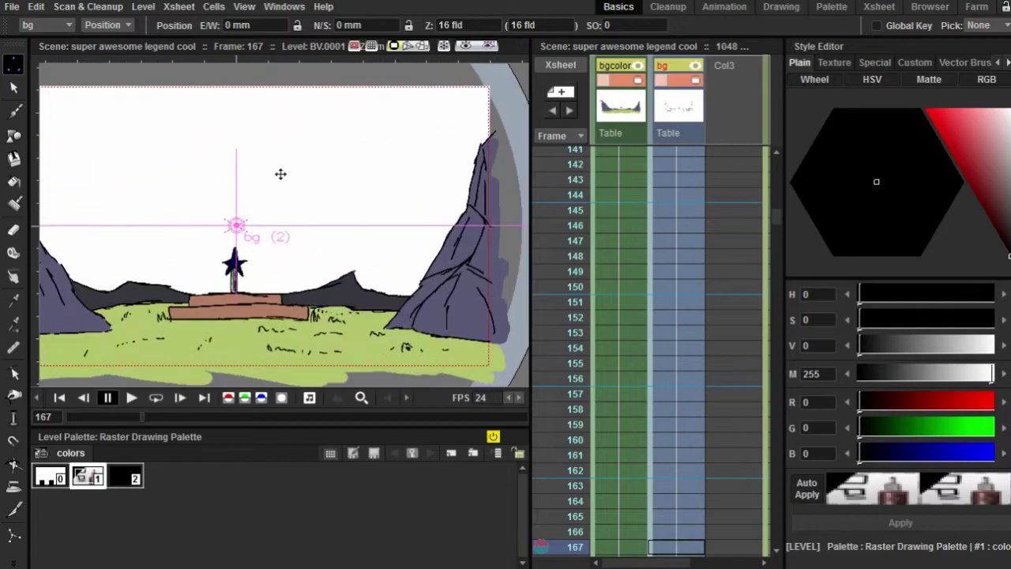
scroll(228, 182, down, 2)
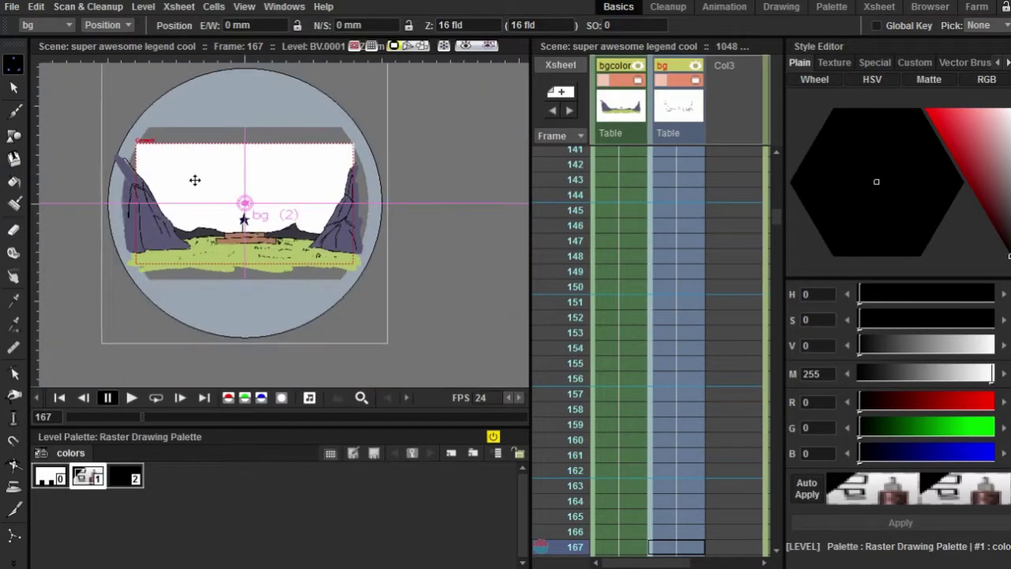
scroll(196, 176, up, 1)
scroll(350, 162, down, 1)
scroll(342, 161, up, 1)
scroll(667, 207, up, 15)
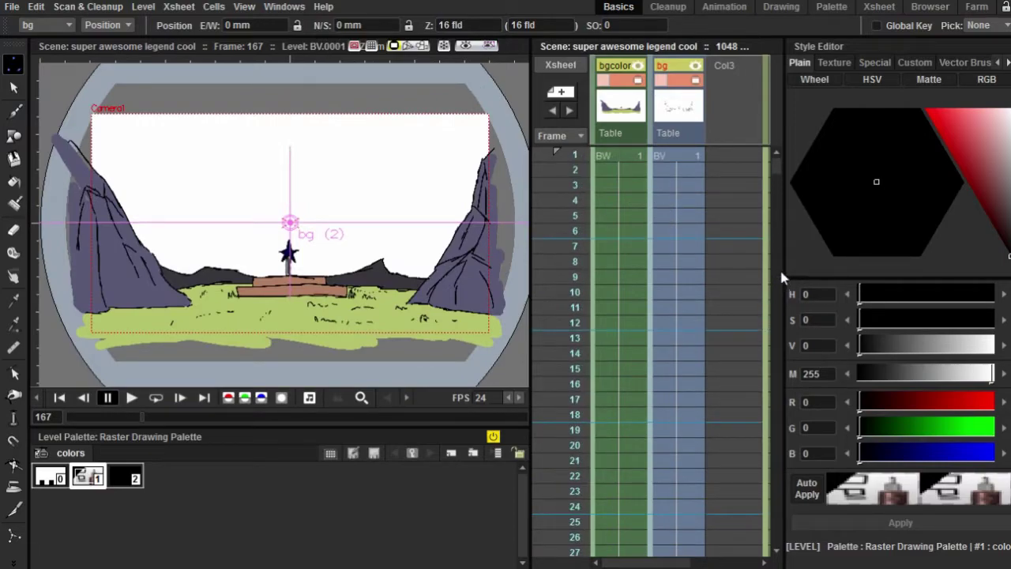
scroll(601, 277, right, 1)
scroll(735, 308, left, 1)
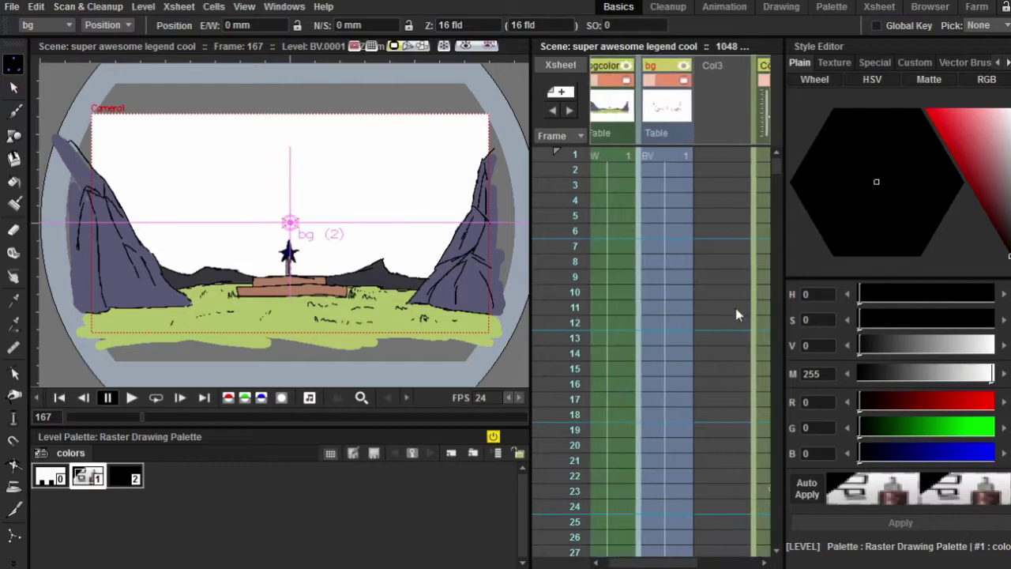
- Draw a short brush stroke at frame 1 of Col3 and erase it
click(628, 164)
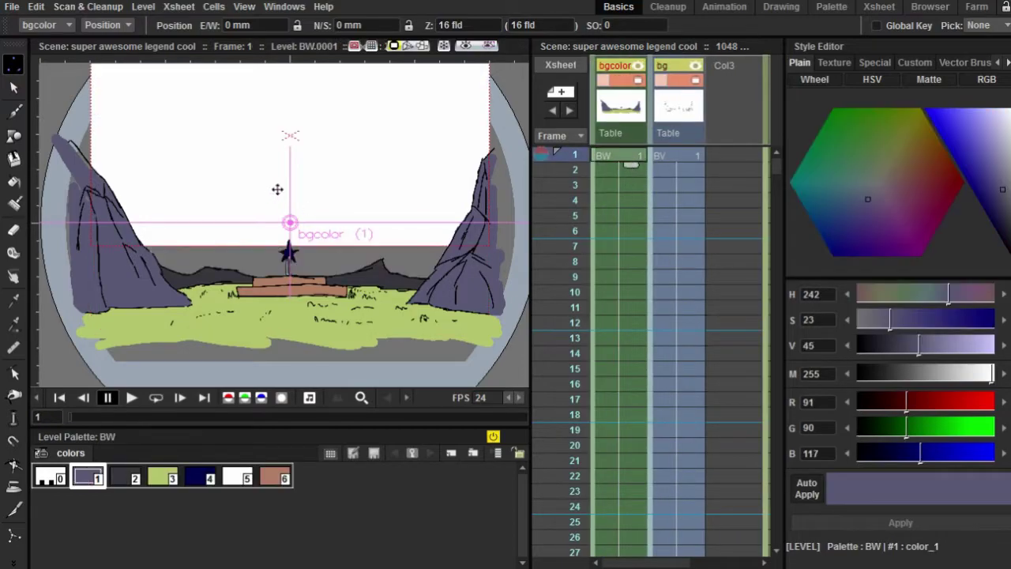
click(740, 157)
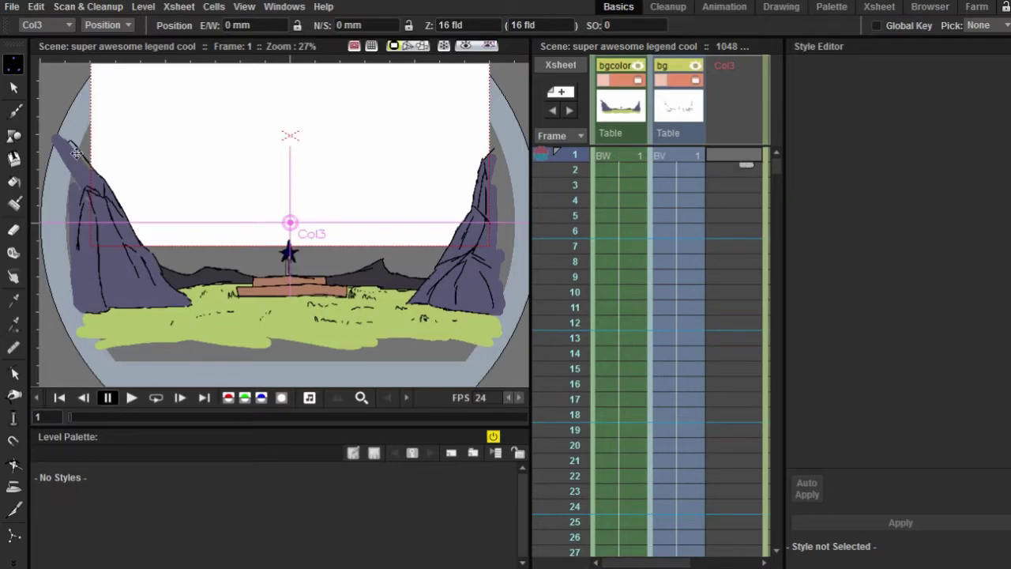
click(14, 111)
click(167, 122)
click(13, 229)
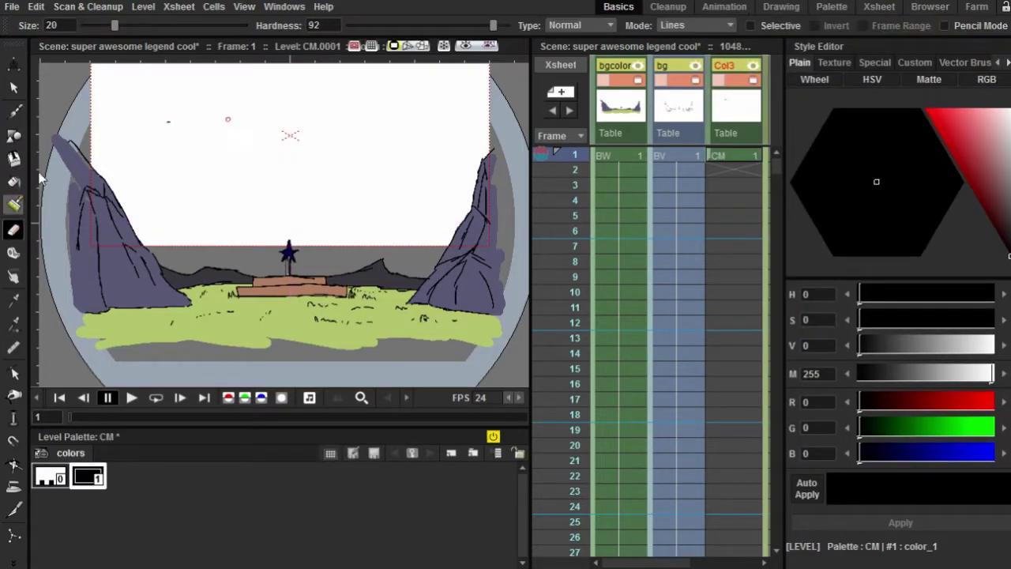
click(13, 113)
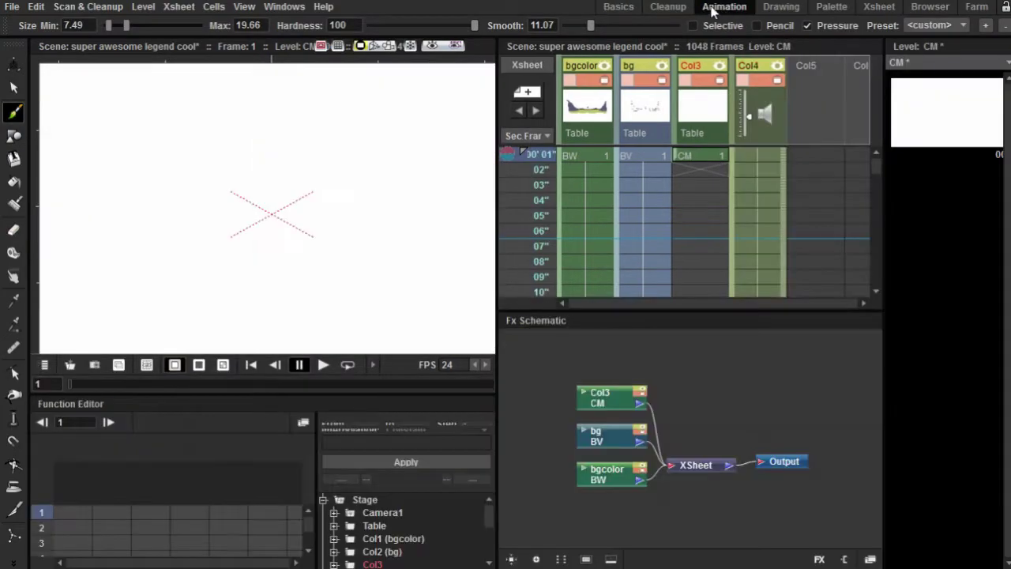
- Switch to the Animation workspace, check the stage schematic, and return to the FX schematic
click(724, 6)
click(870, 558)
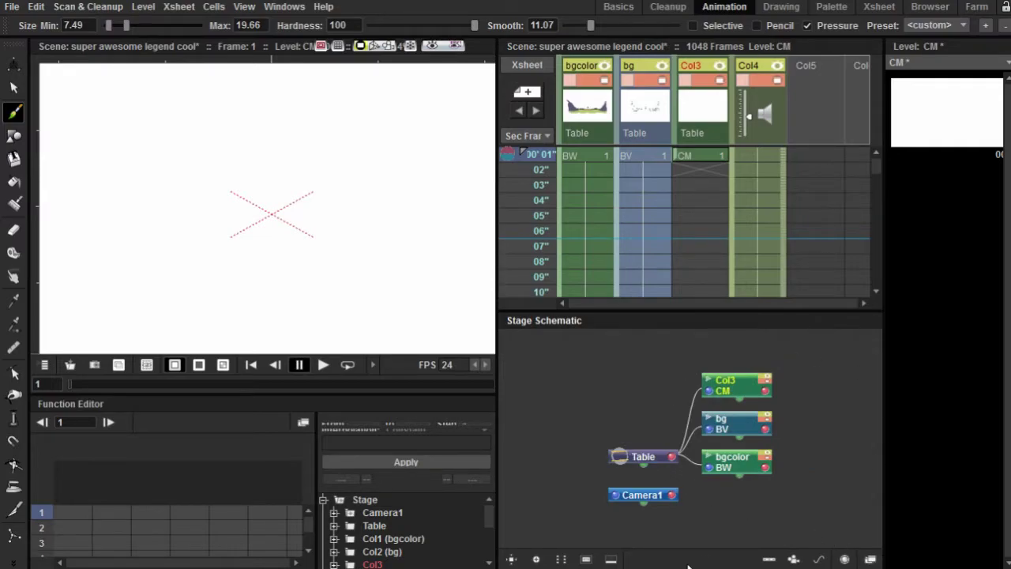
click(869, 559)
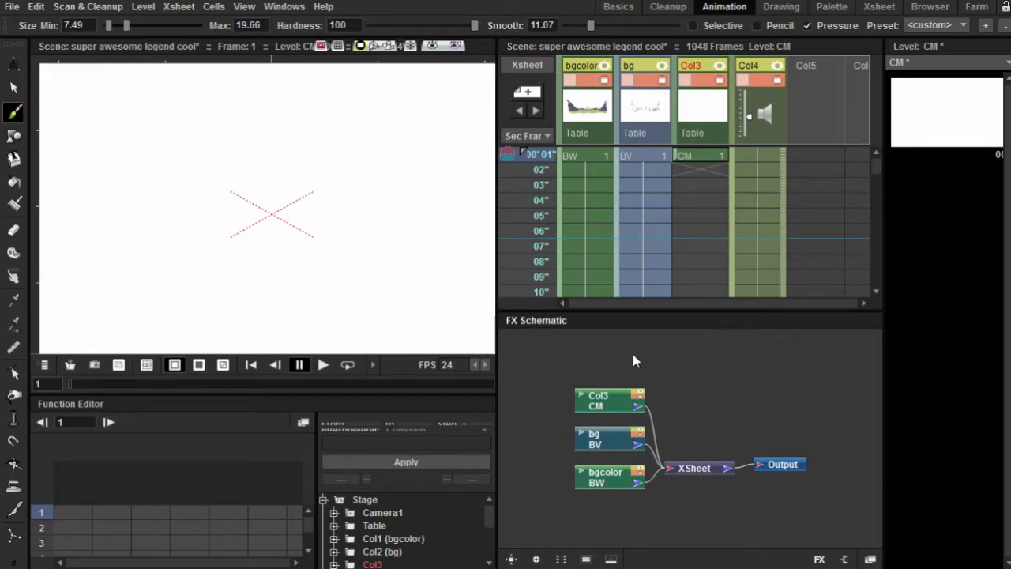
- Insert a Linear Gradient effect from the Col3 node and widen the gradient's span over the background
scroll(631, 358, up, 2)
key(a)
right_click(604, 436)
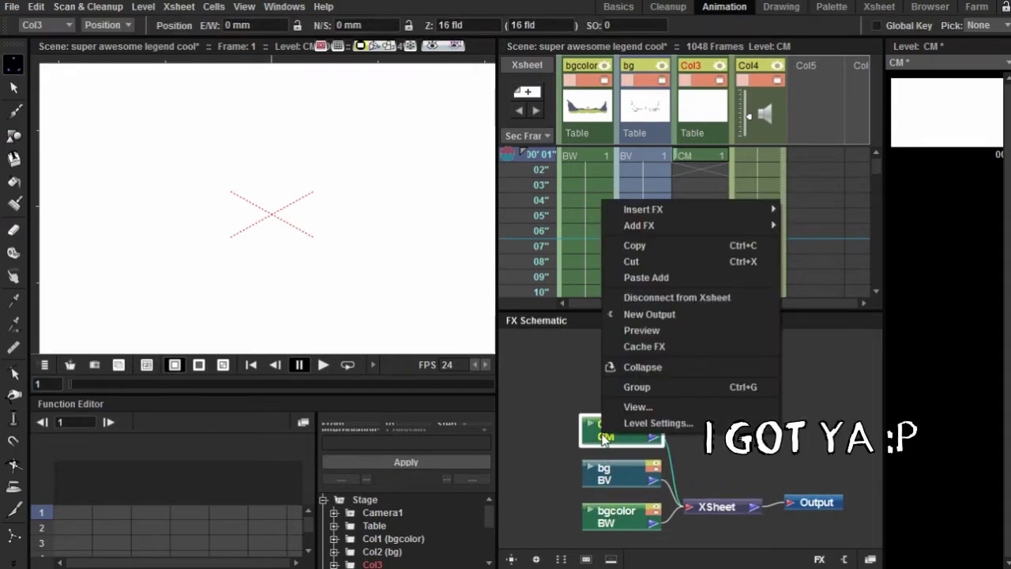
mouse_move(677, 216)
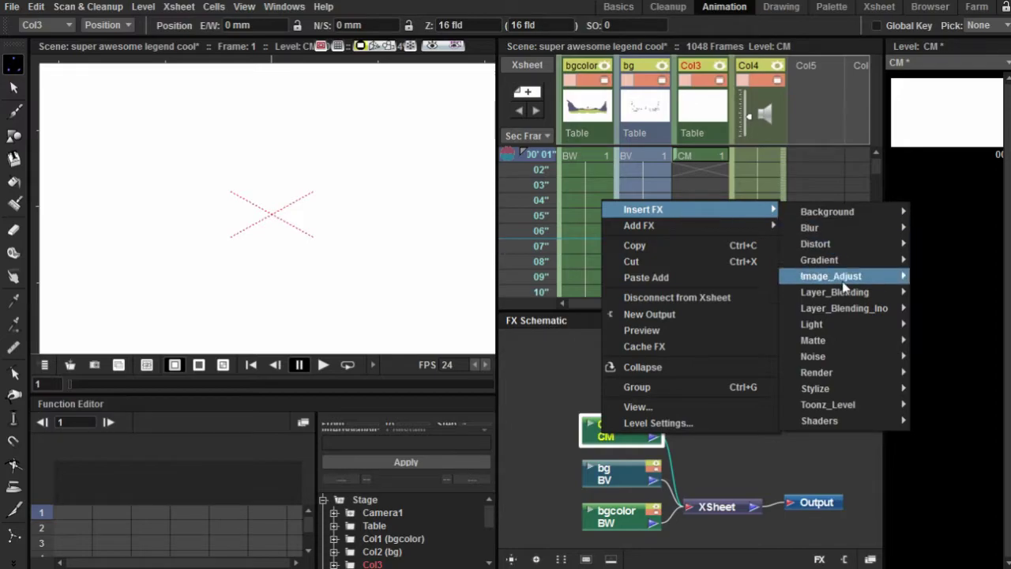
mouse_move(843, 269)
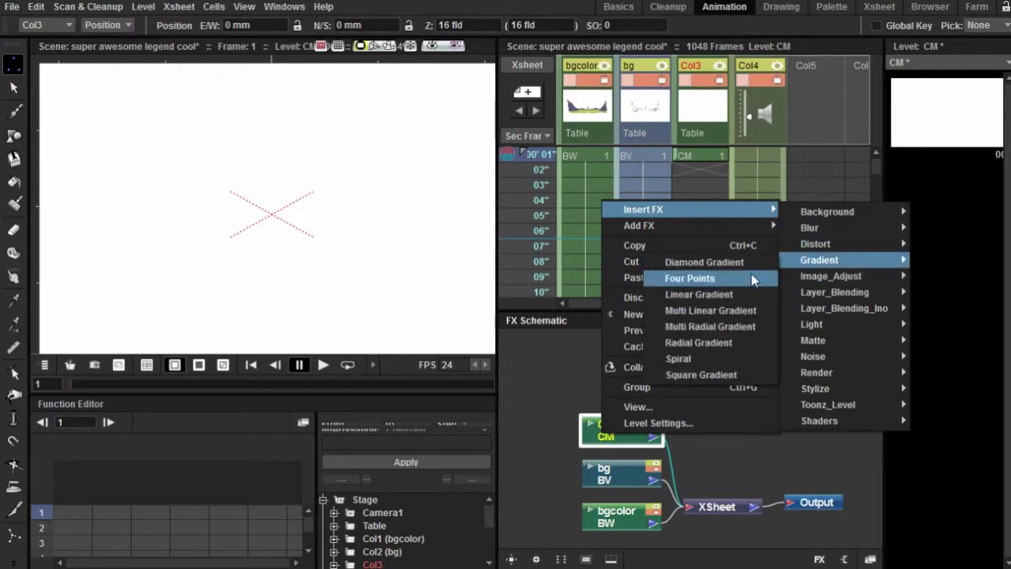
click(739, 295)
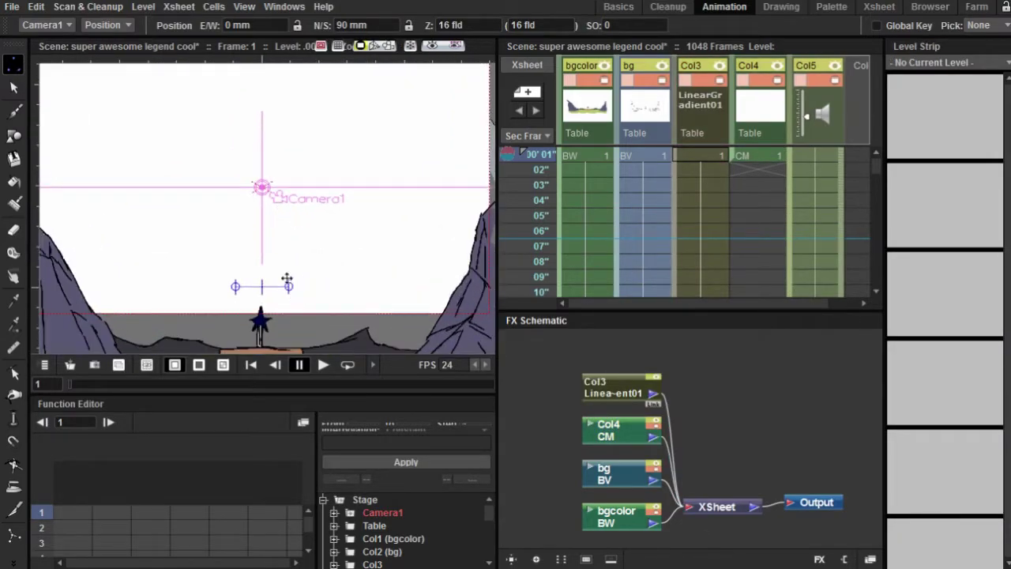
click(13, 86)
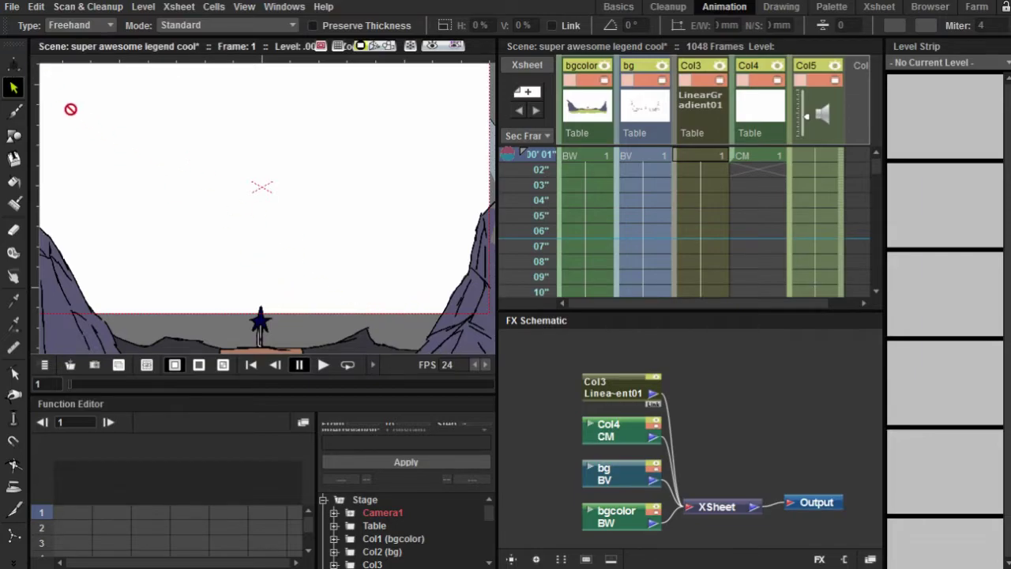
click(13, 61)
drag(273, 286, 327, 278)
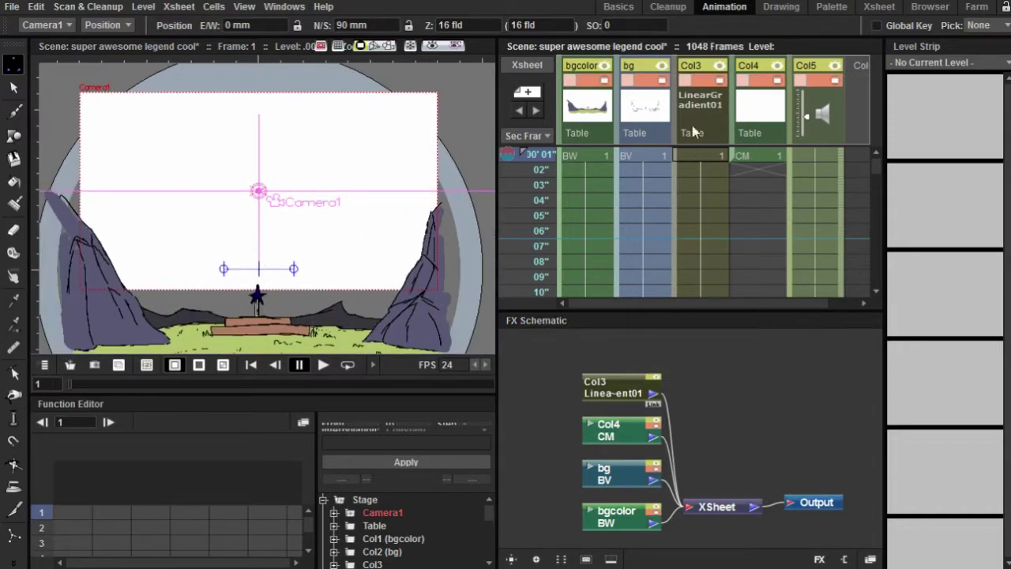
- Delete the linear gradient column and the column holding the CM drawing level
right_click(701, 101)
click(725, 159)
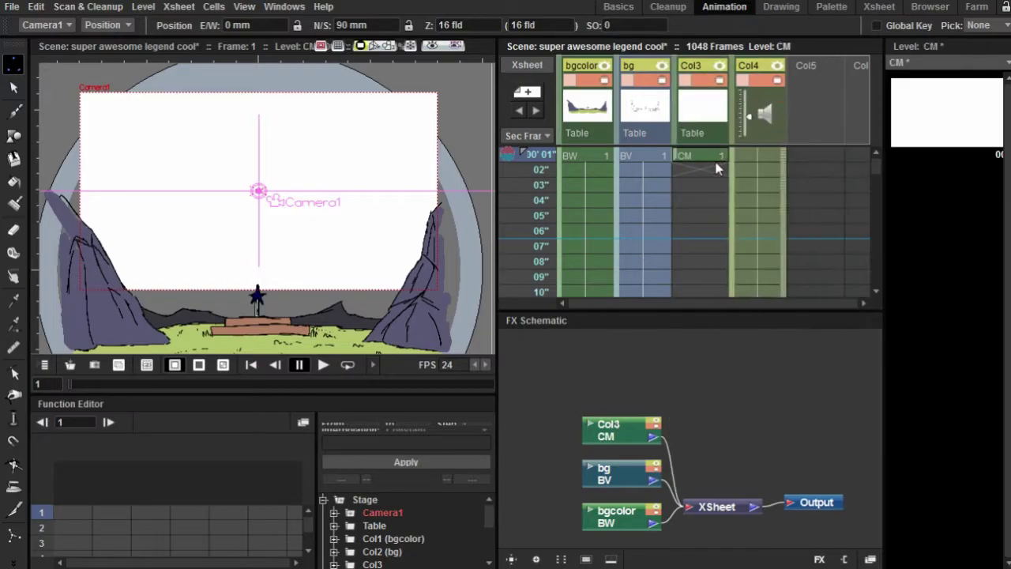
right_click(612, 436)
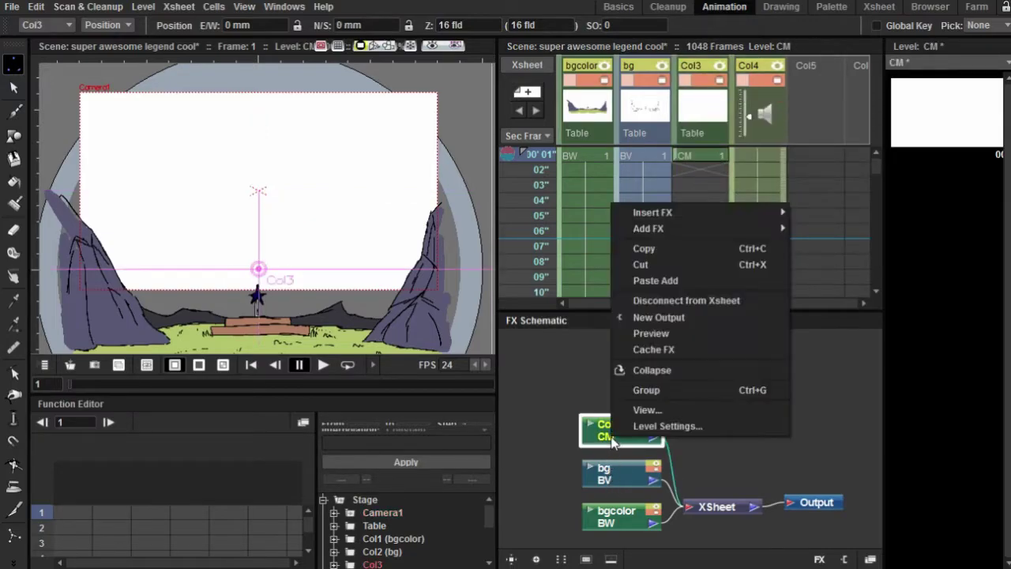
click(687, 155)
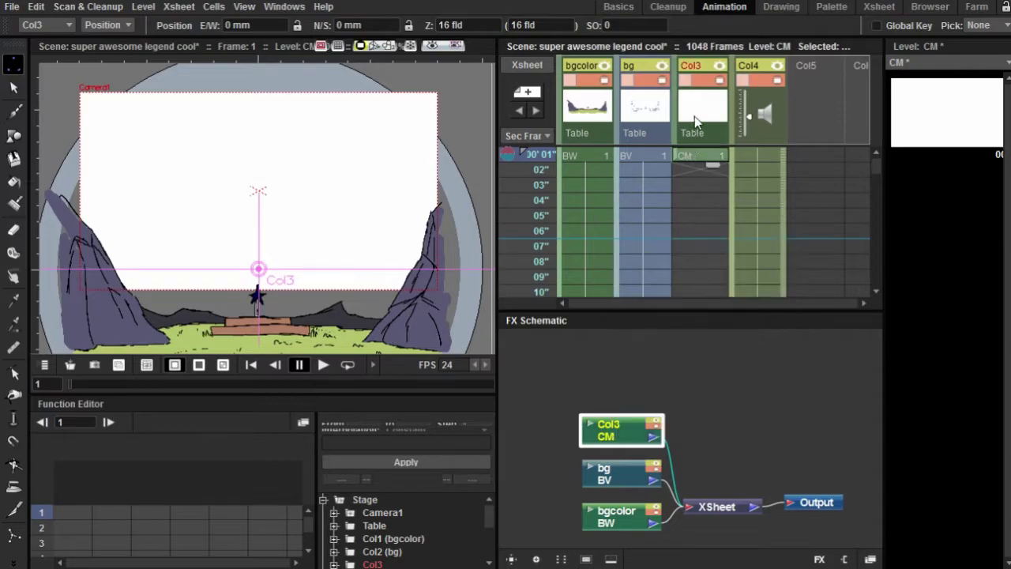
right_click(696, 118)
click(724, 174)
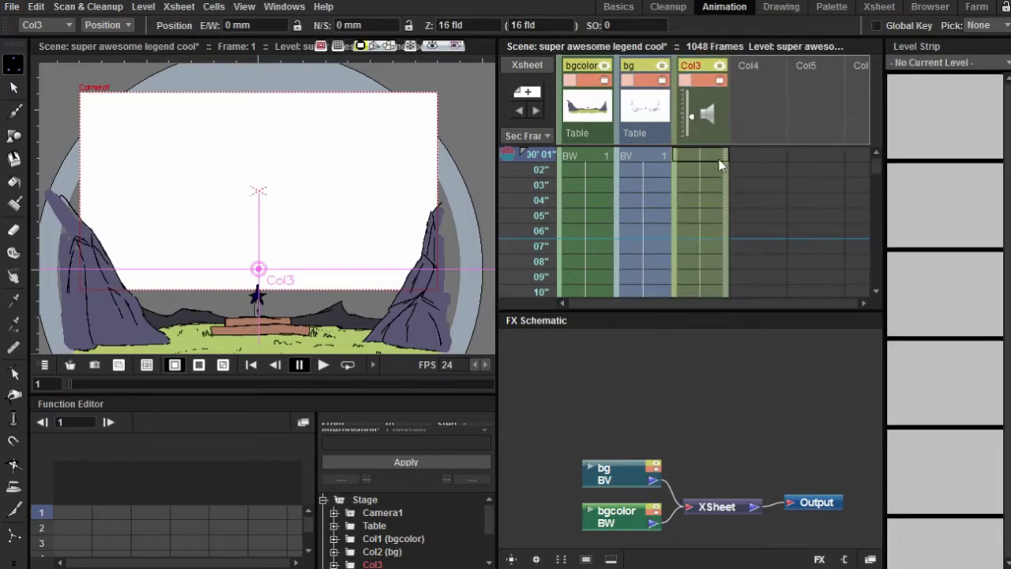
- Add a Four Points gradient effect to the FX schematic at frame 1 of the empty Col4
click(738, 156)
right_click(608, 388)
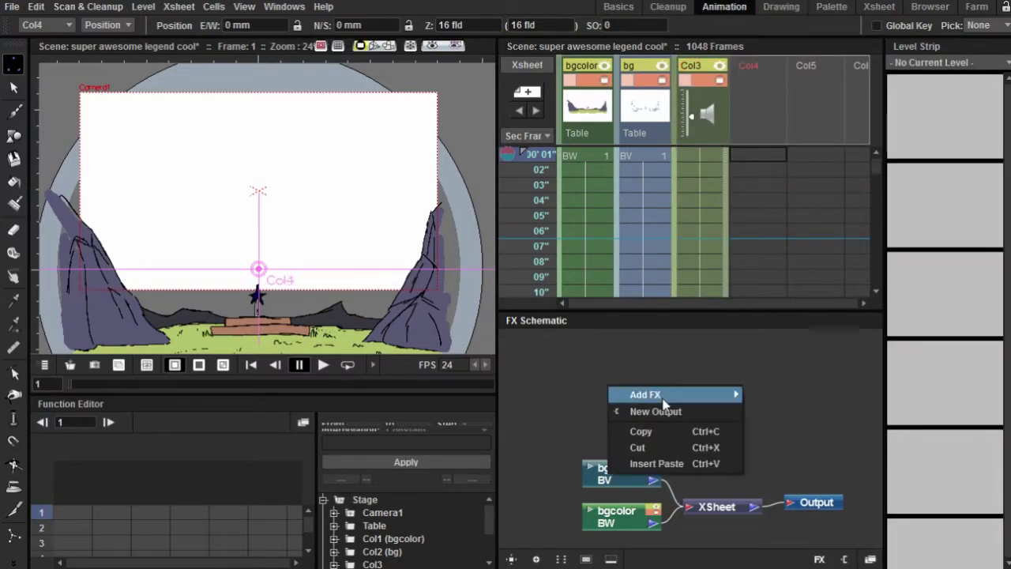
mouse_move(672, 394)
mouse_move(841, 398)
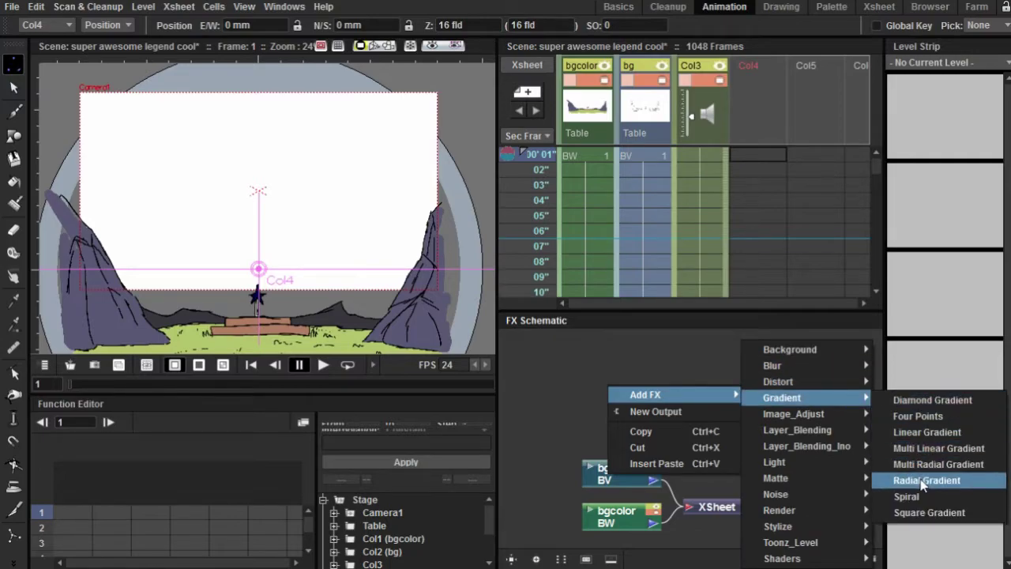
click(917, 416)
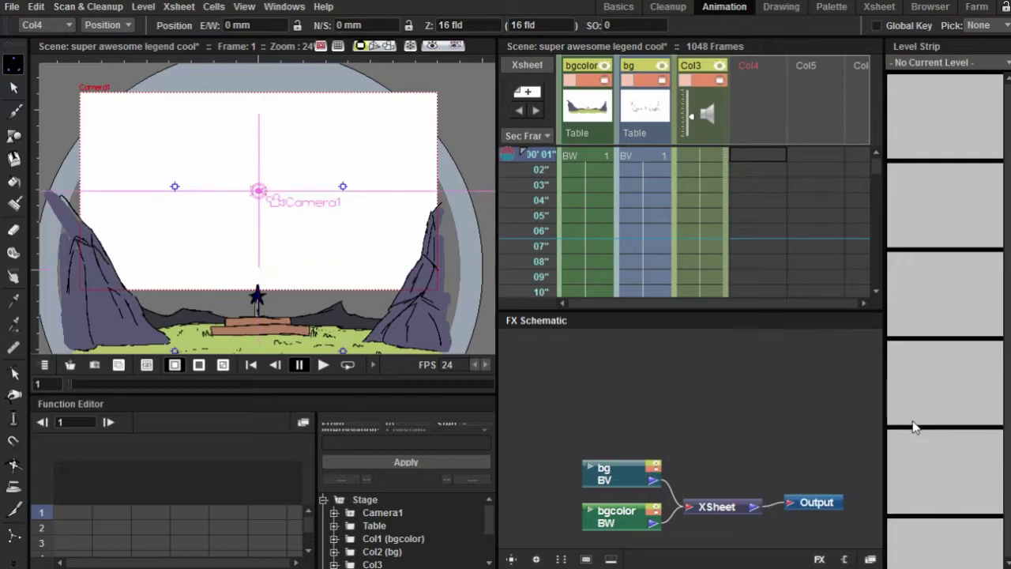
- Move the four gradient points up so that all of them spread around the inside of the camera frame
scroll(305, 169, down, 2)
scroll(306, 169, up, 1)
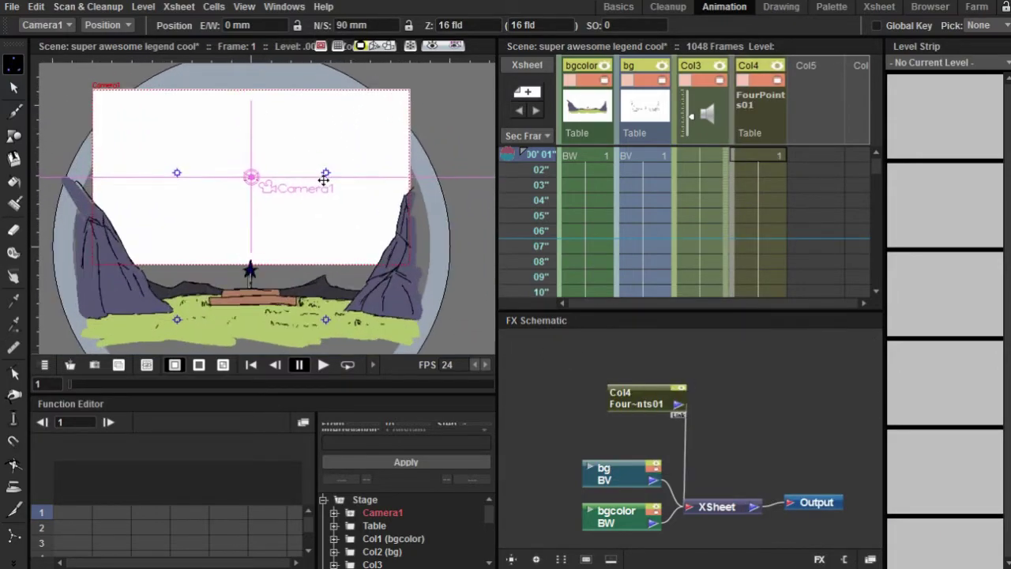
drag(330, 172, 330, 131)
drag(177, 172, 170, 127)
drag(179, 320, 167, 216)
drag(327, 323, 326, 224)
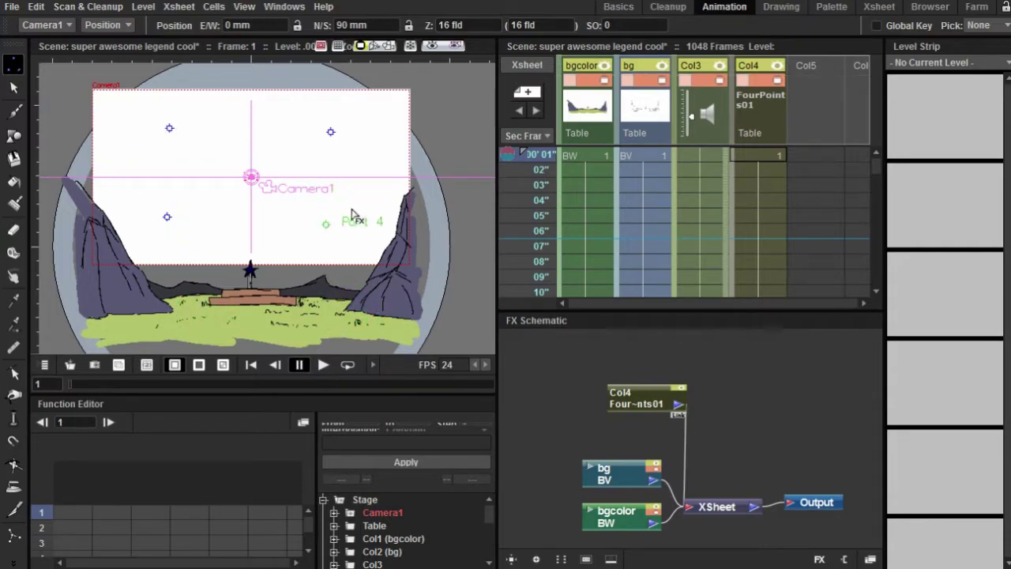
- Open the Four Points effect's settings, turn on the viewer preview, and inspect the gradient and its color values
click(740, 158)
double_click(631, 398)
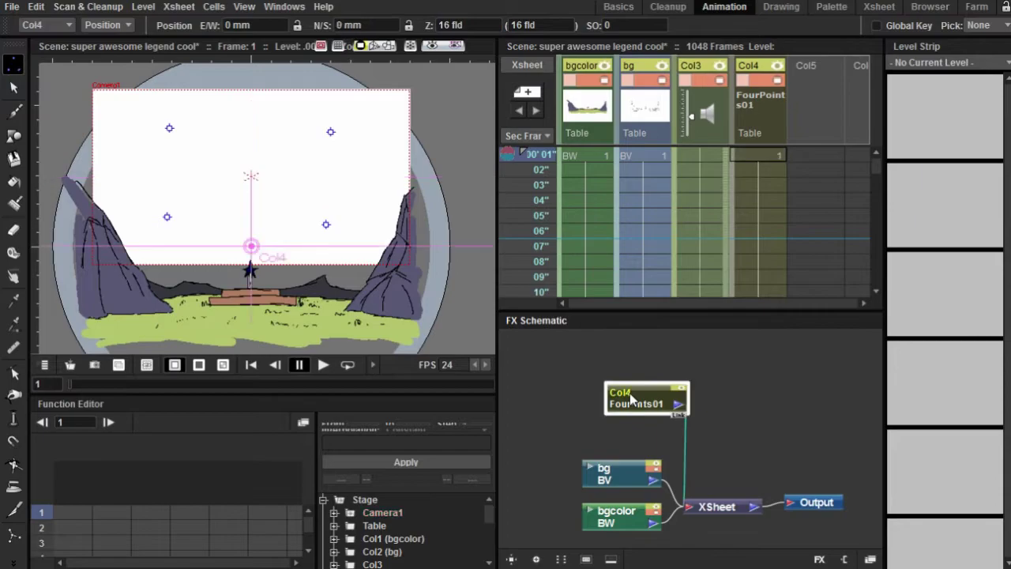
click(429, 46)
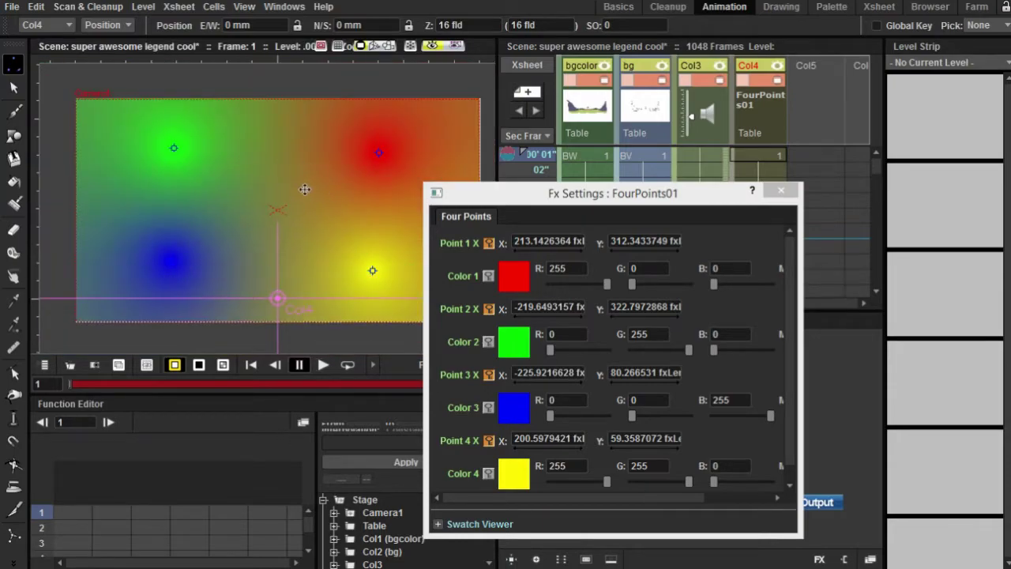
scroll(305, 189, down, 5)
scroll(316, 193, up, 12)
scroll(404, 194, down, 11)
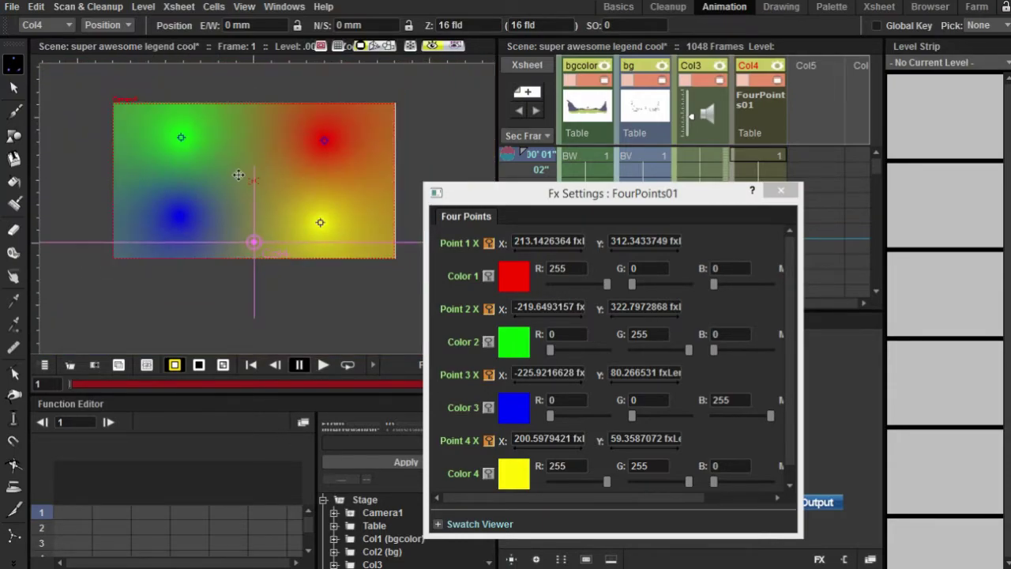
scroll(245, 182, up, 2)
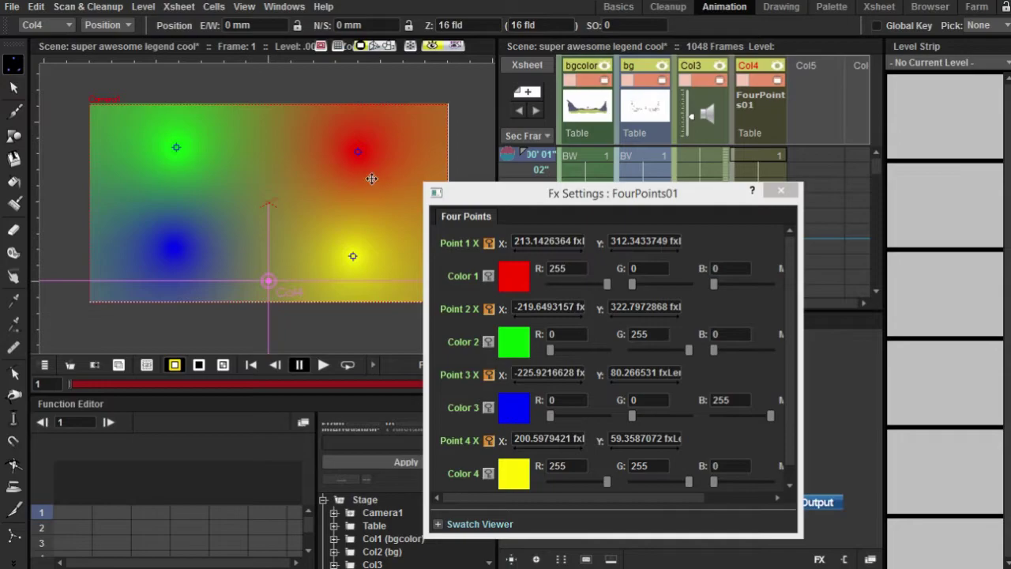
scroll(585, 292, down, 1)
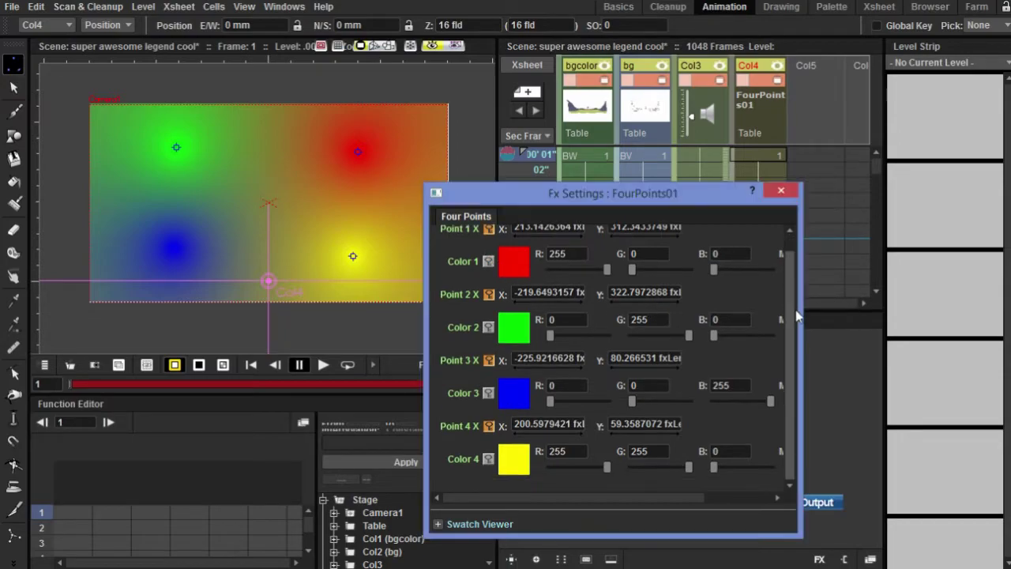
- Recolor the gradient's upper points to near-white: Color 1 to RGB 255, 250, 255 and Color 2 to RGB 254, 255, 253
click(515, 262)
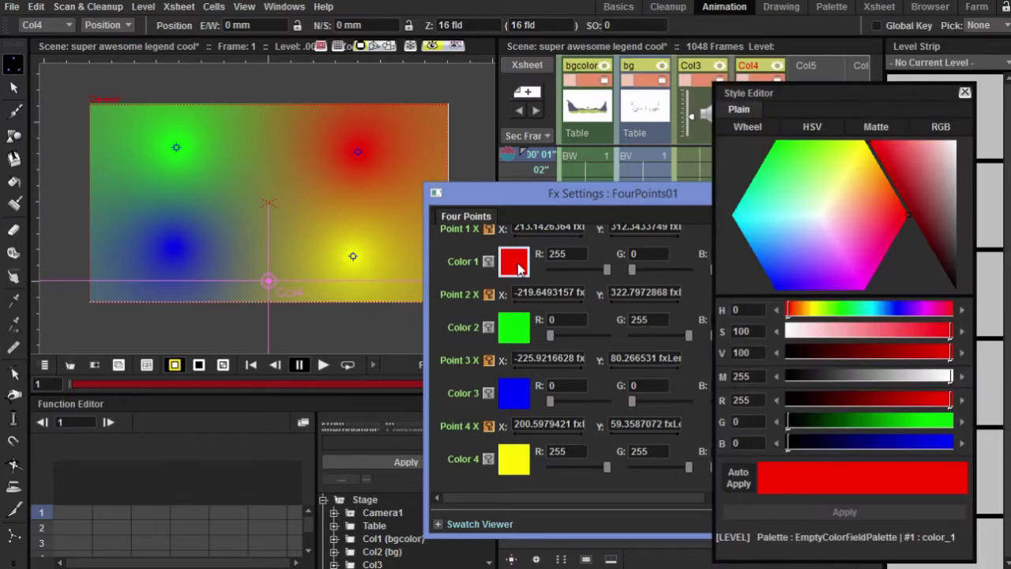
click(820, 218)
click(520, 336)
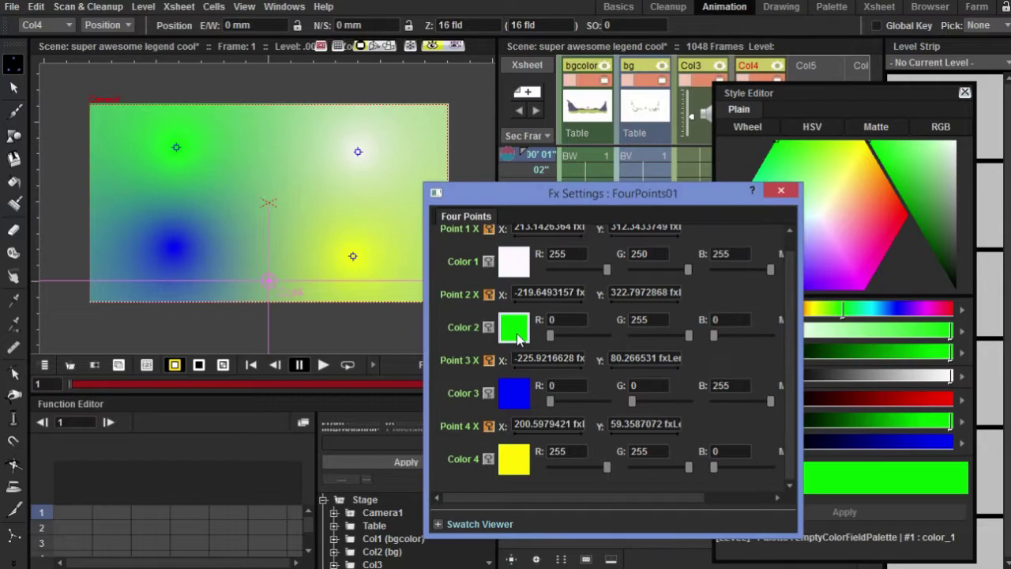
click(844, 237)
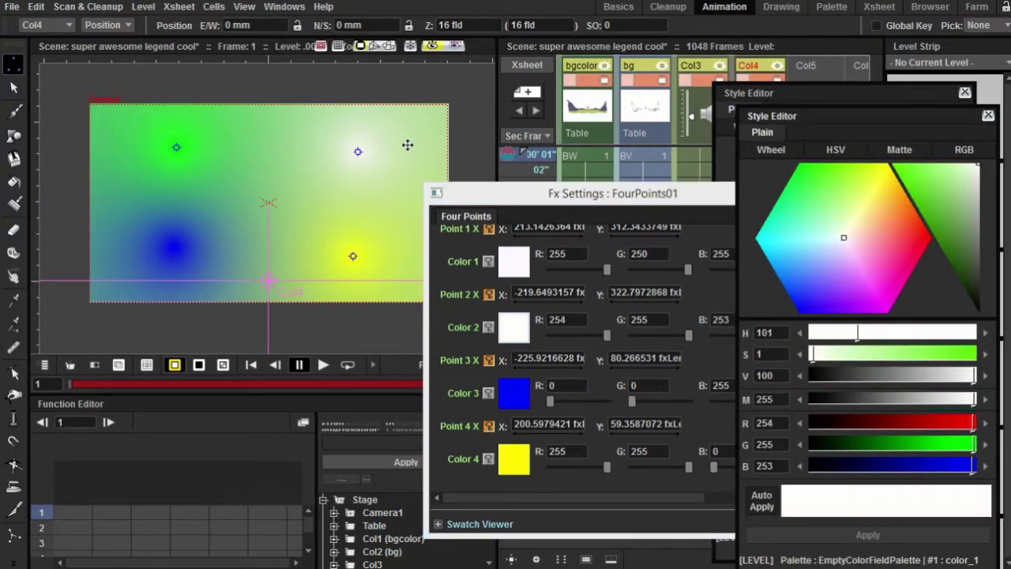
- Bring Points 1 and 2 together in the frame's upper center, and recolor Color 3 to RGB 125, 255, 249 and Color 4 to RGB 136, 255, 255
drag(179, 150, 274, 171)
drag(361, 158, 269, 170)
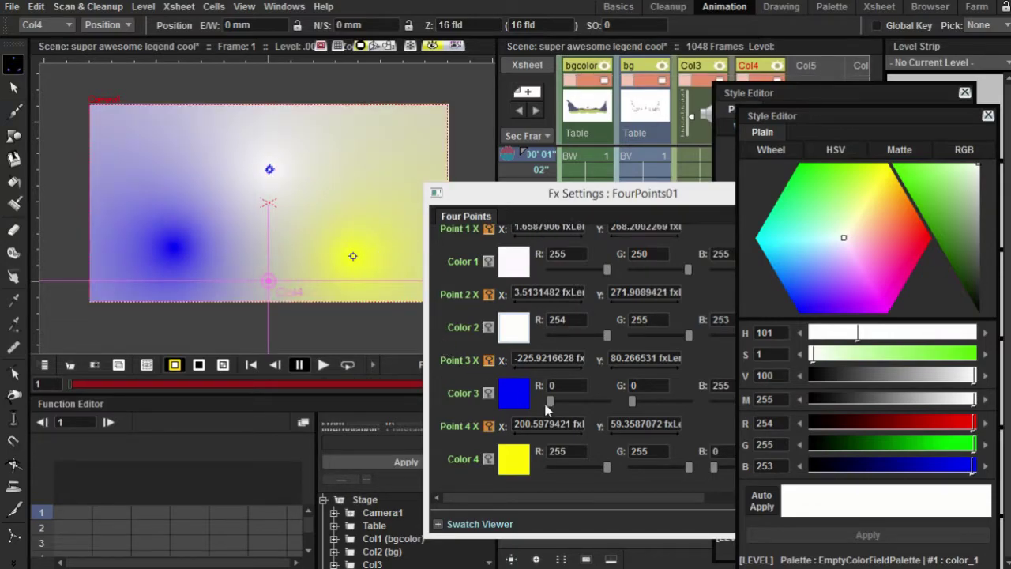
click(514, 393)
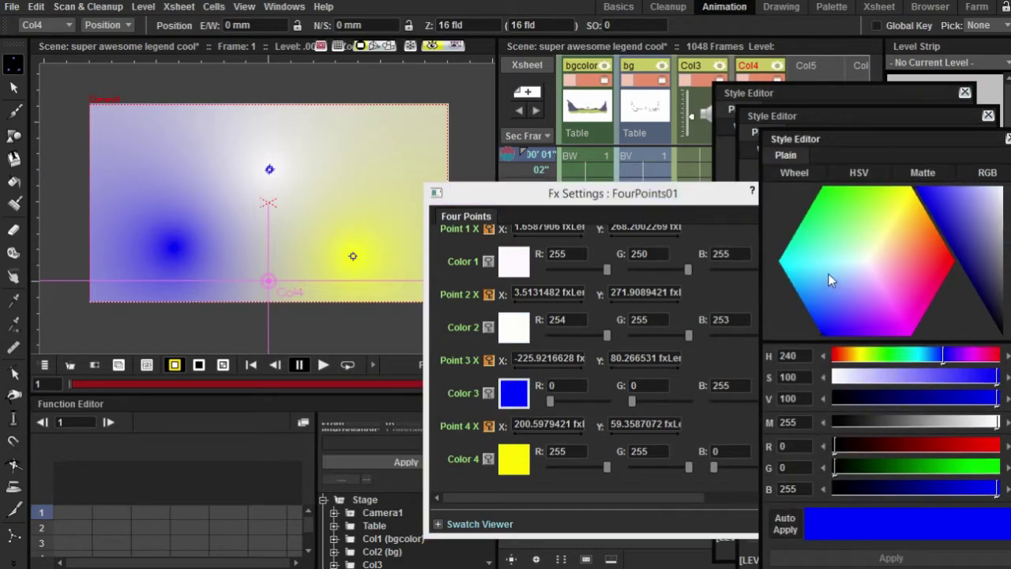
click(823, 259)
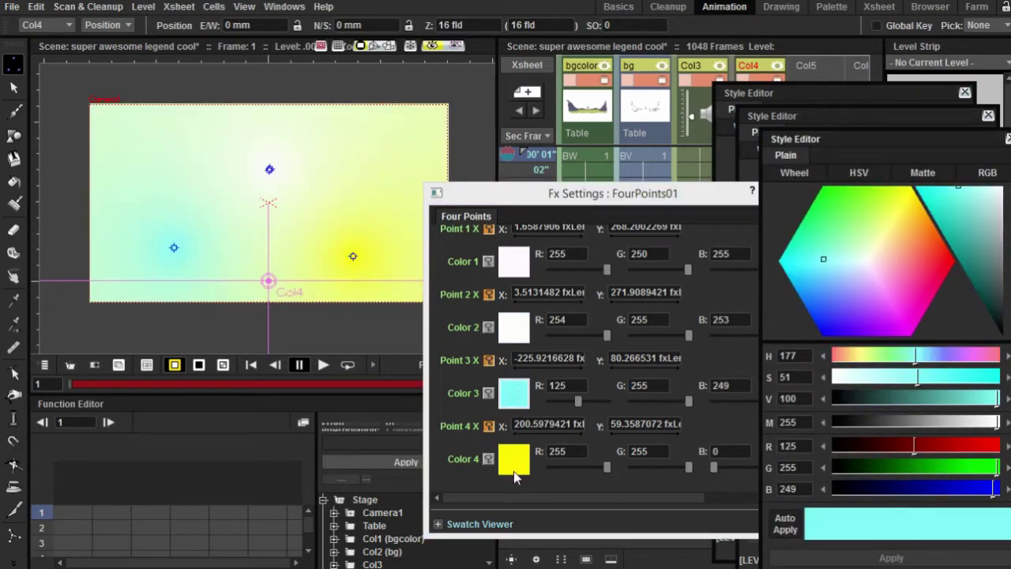
click(514, 471)
click(825, 263)
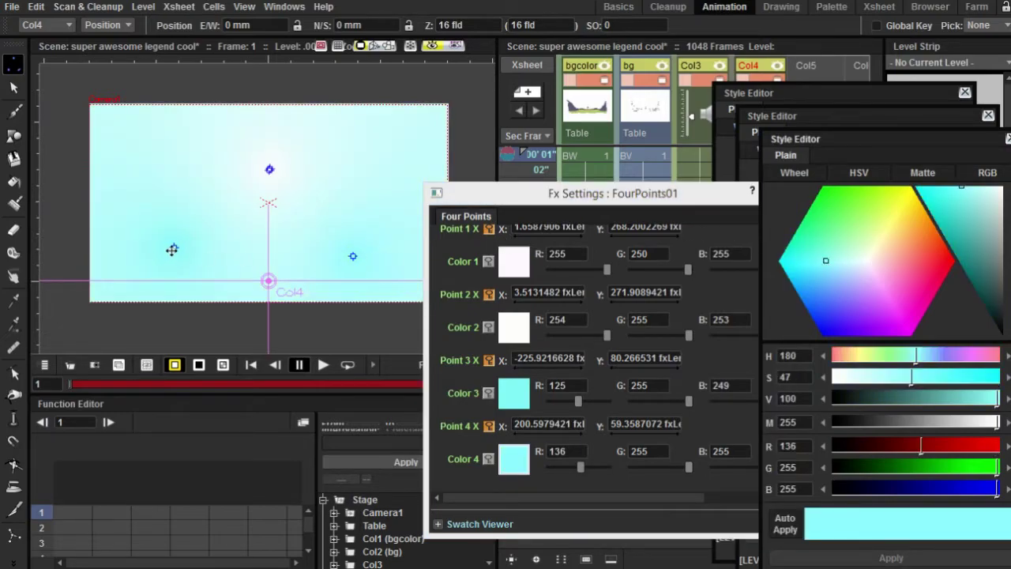
- Move gradient Points 3 and 4 below the camera frame, placing one under each lower corner area
mouse_move(174, 245)
mouse_down()
mouse_move(218, 248)
mouse_move(185, 238)
mouse_up()
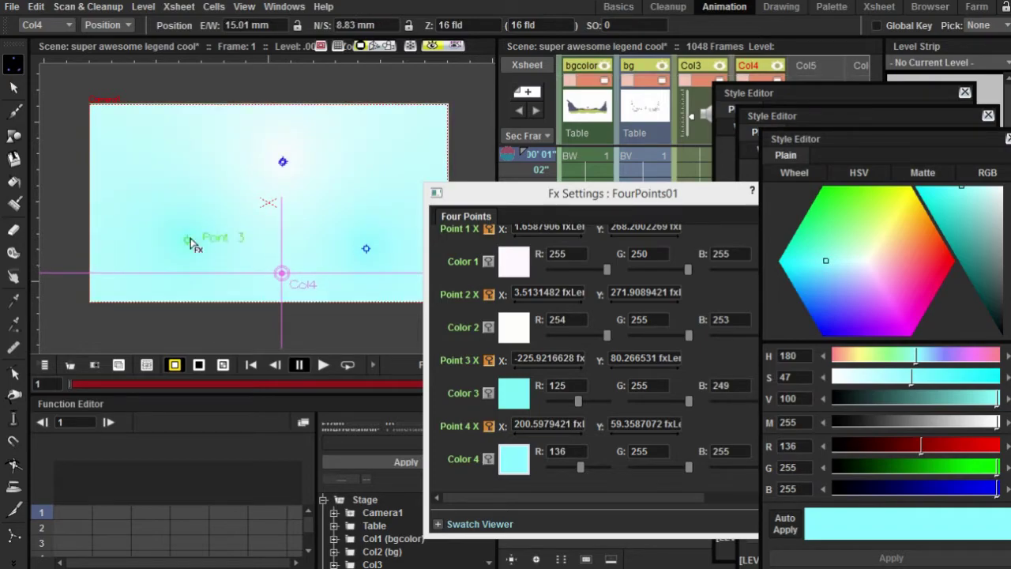
drag(207, 232, 198, 322)
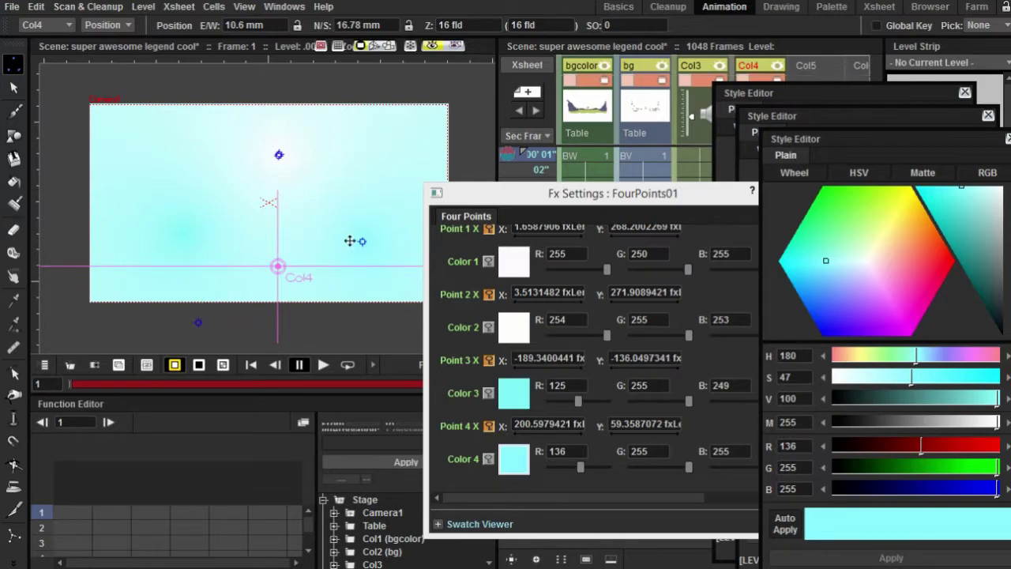
drag(366, 247, 379, 319)
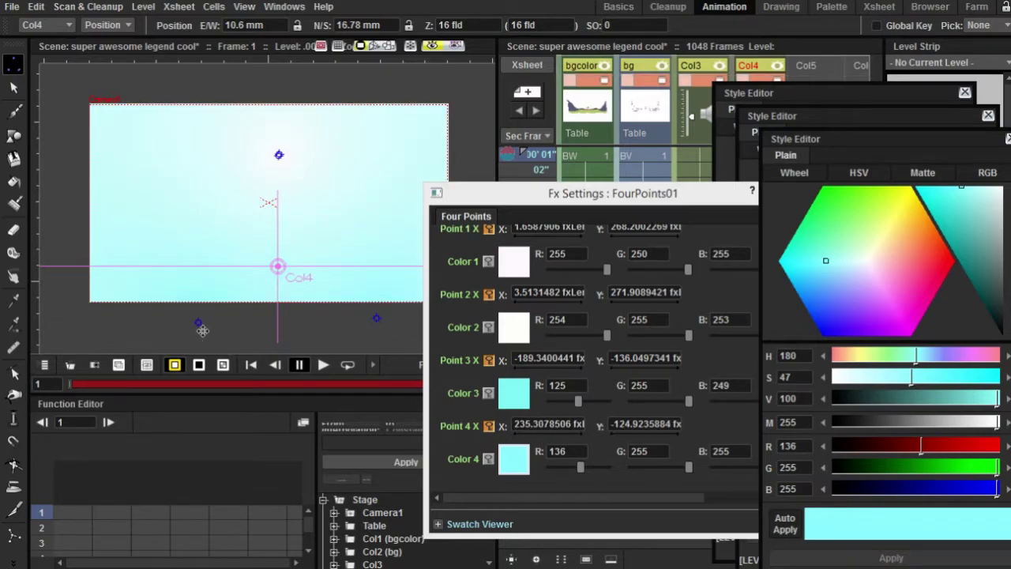
drag(202, 330, 138, 325)
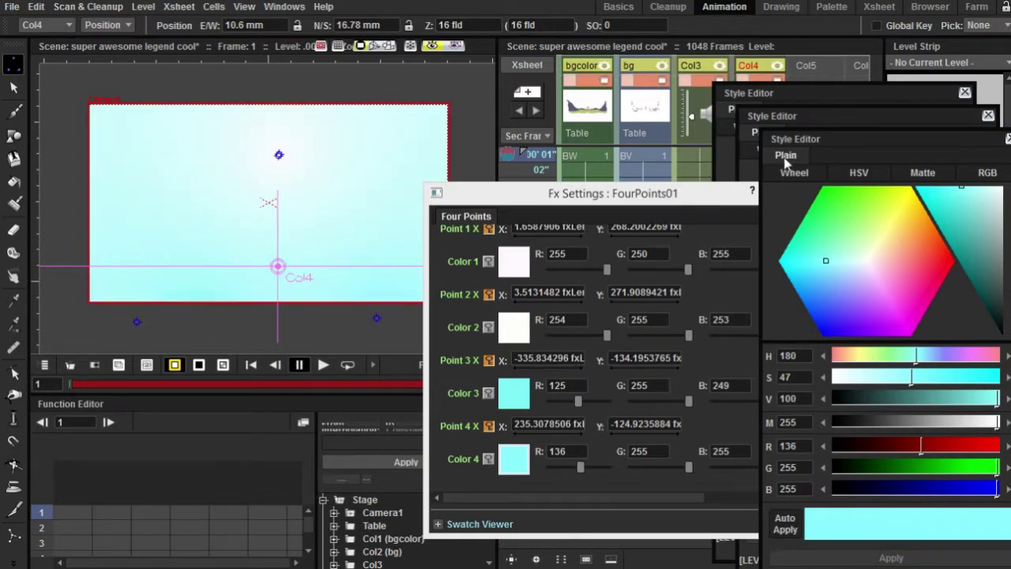
- Close the Four Points effect settings and the three floating Style Editor windows, and switch to the Basics workspace
drag(631, 190, 557, 175)
click(717, 181)
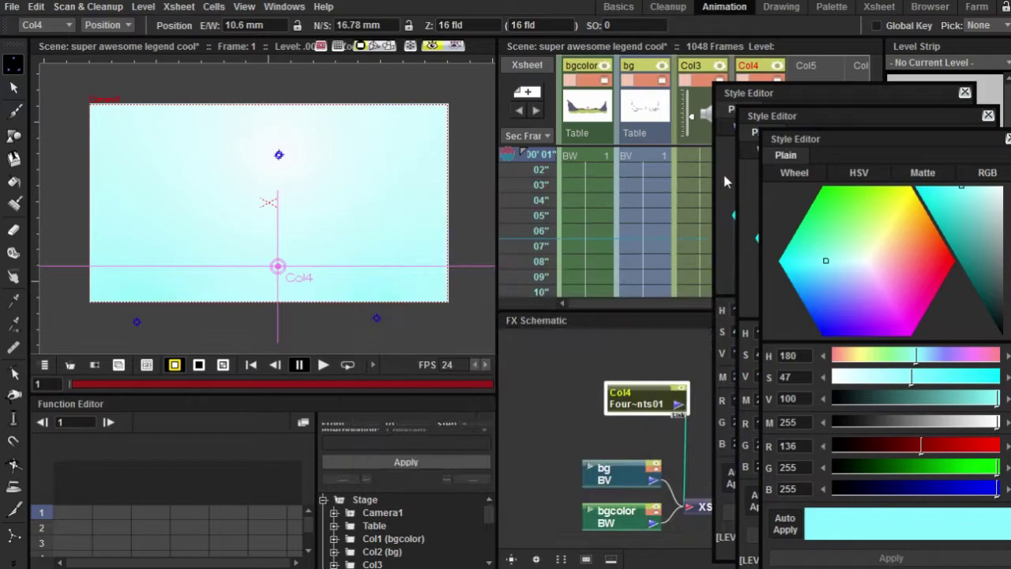
click(964, 92)
click(988, 115)
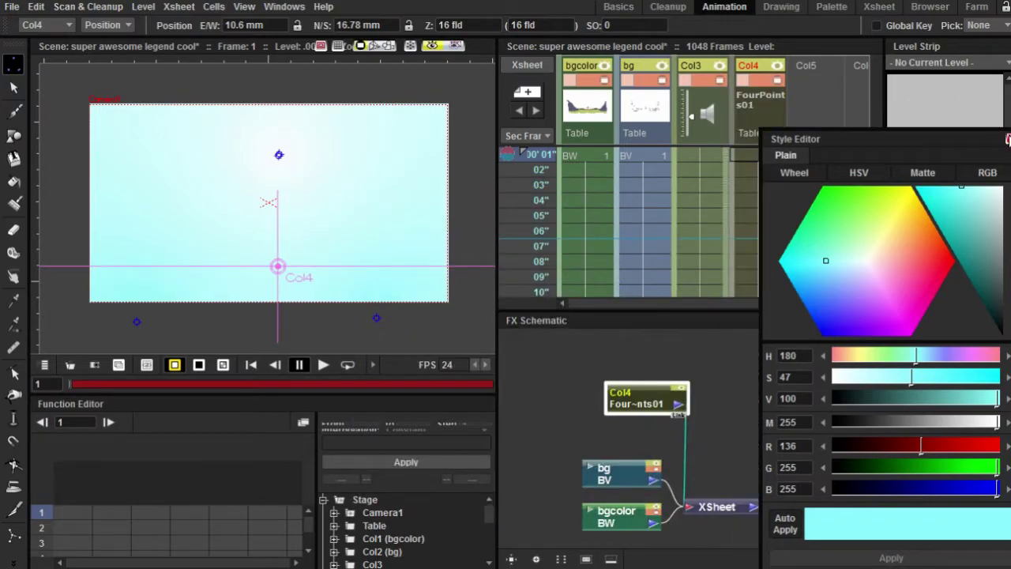
click(1008, 140)
click(615, 8)
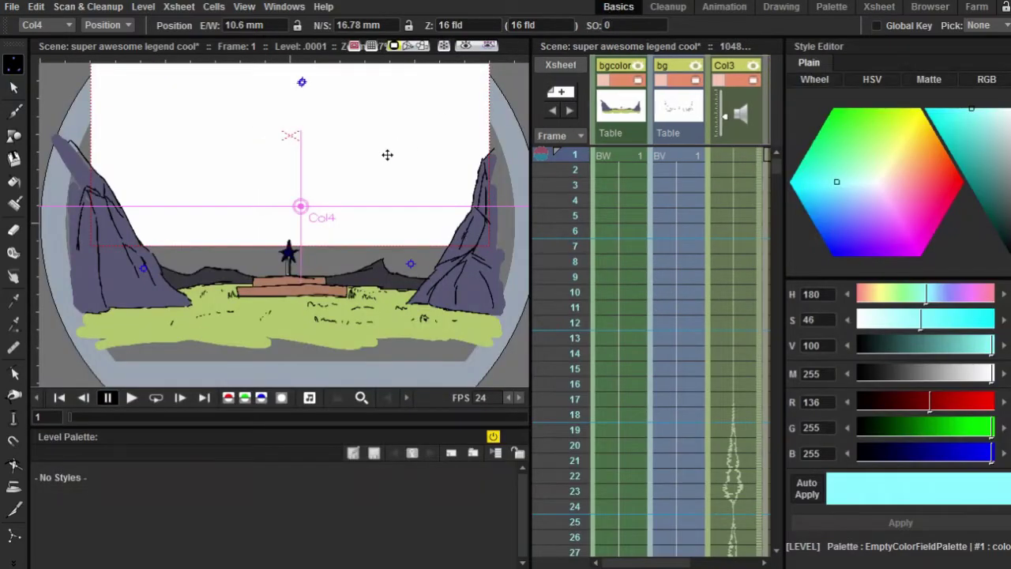
- Turn on the viewer preview and move the Four Points column ahead of the bgcolor column in the Xsheet
scroll(387, 155, up, 1)
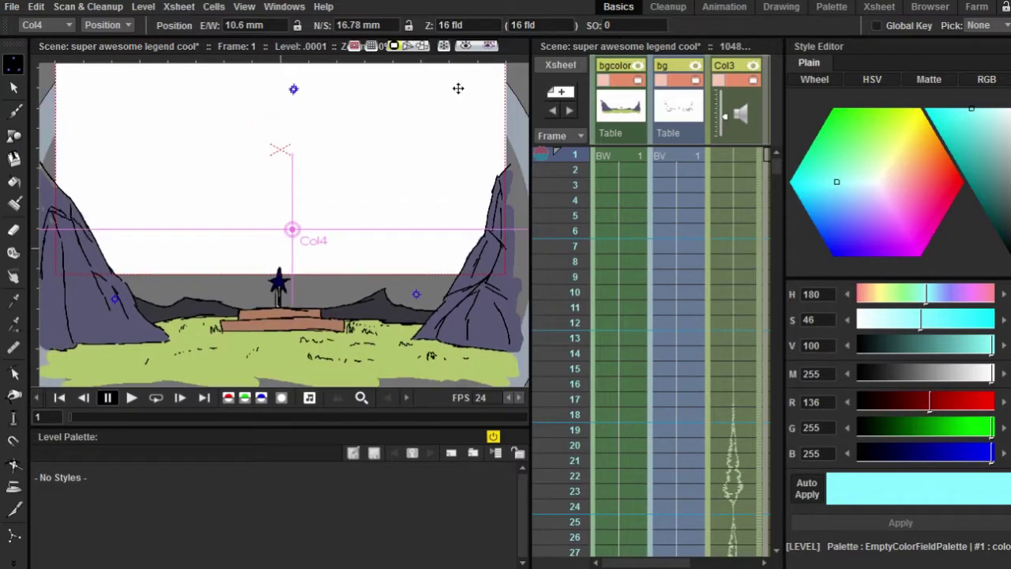
click(466, 48)
scroll(435, 187, down, 1)
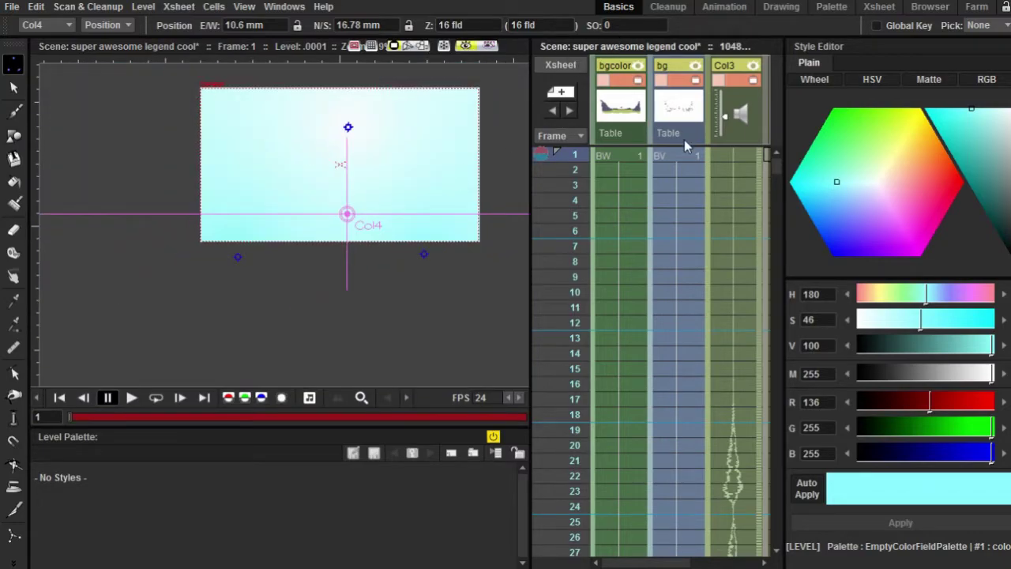
click(703, 95)
drag(703, 95, 595, 101)
scroll(339, 176, up, 1)
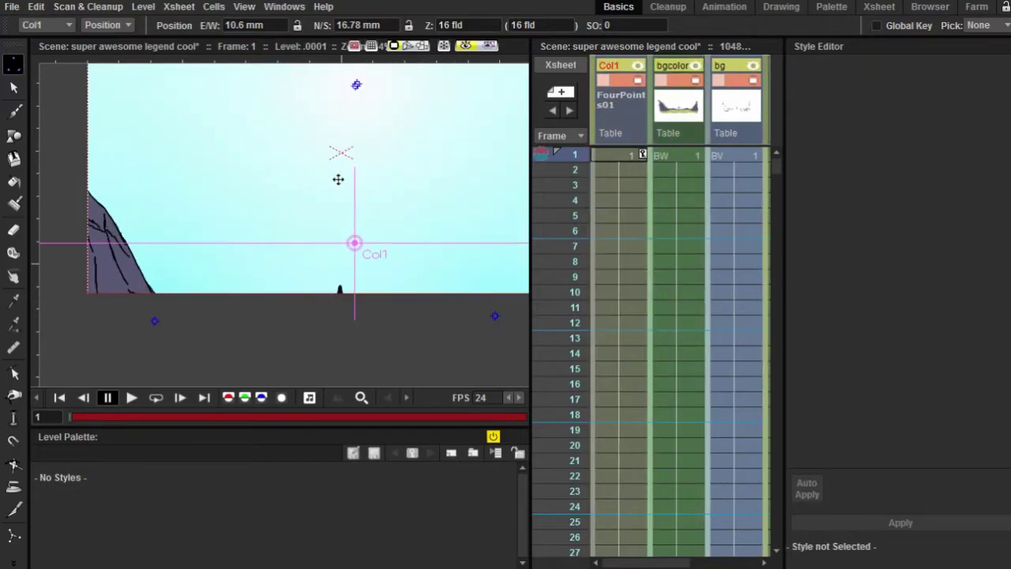
- Select the bgcolor column and switch off the viewer preview to inspect the artwork around the camera frame
click(396, 142)
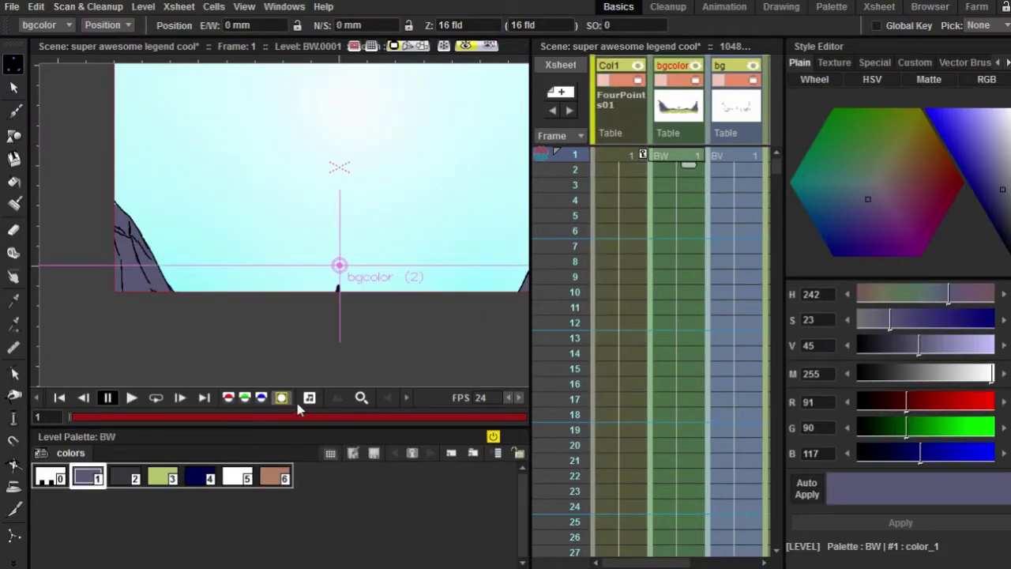
click(466, 46)
click(466, 45)
click(466, 46)
scroll(618, 247, down, 3)
scroll(619, 246, up, 3)
scroll(406, 200, up, 3)
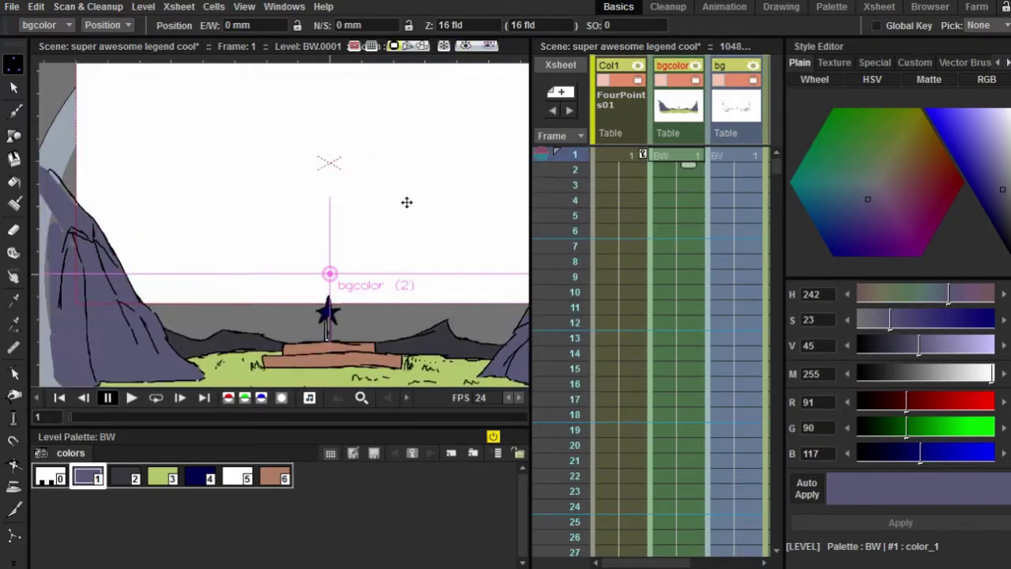
- Render a full preview of the scene to check the gradient sky, close it, and toggle the viewer preview
click(11, 6)
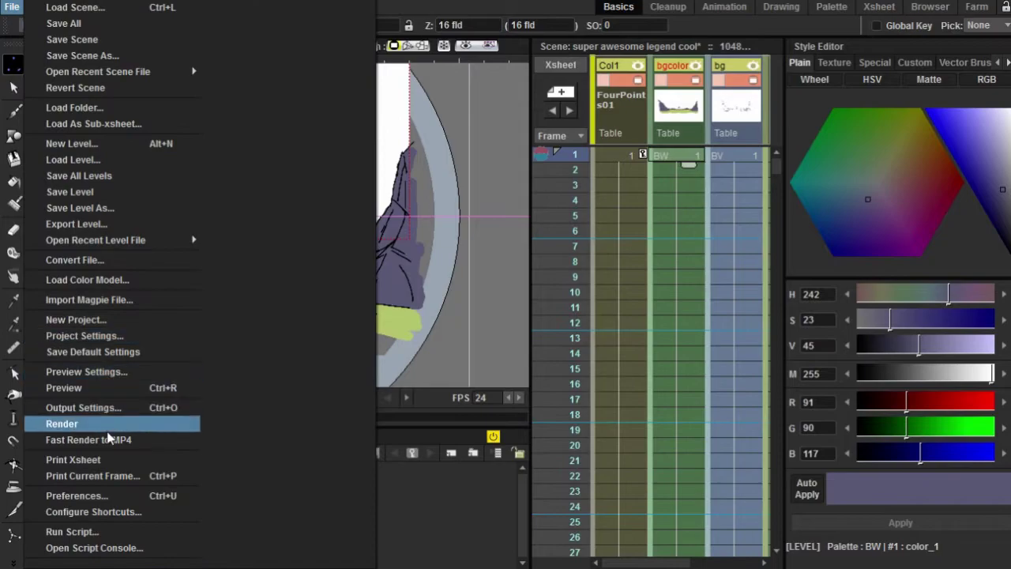
click(93, 388)
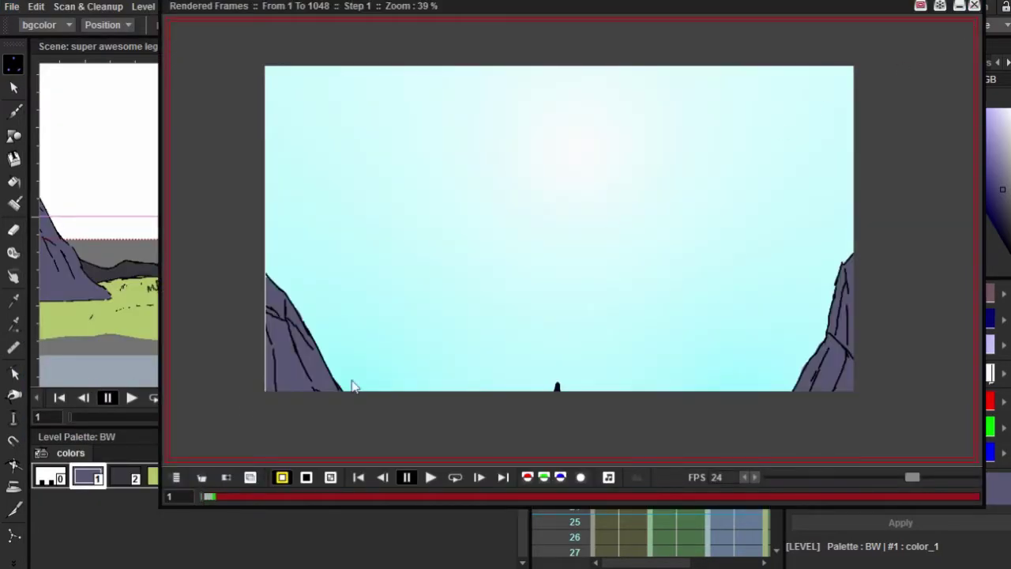
click(974, 7)
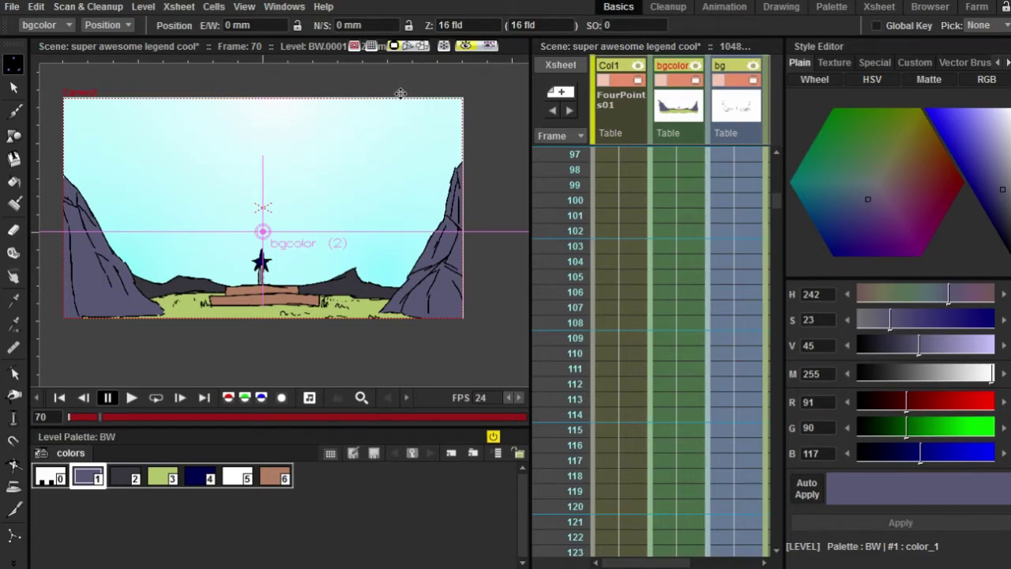
click(466, 47)
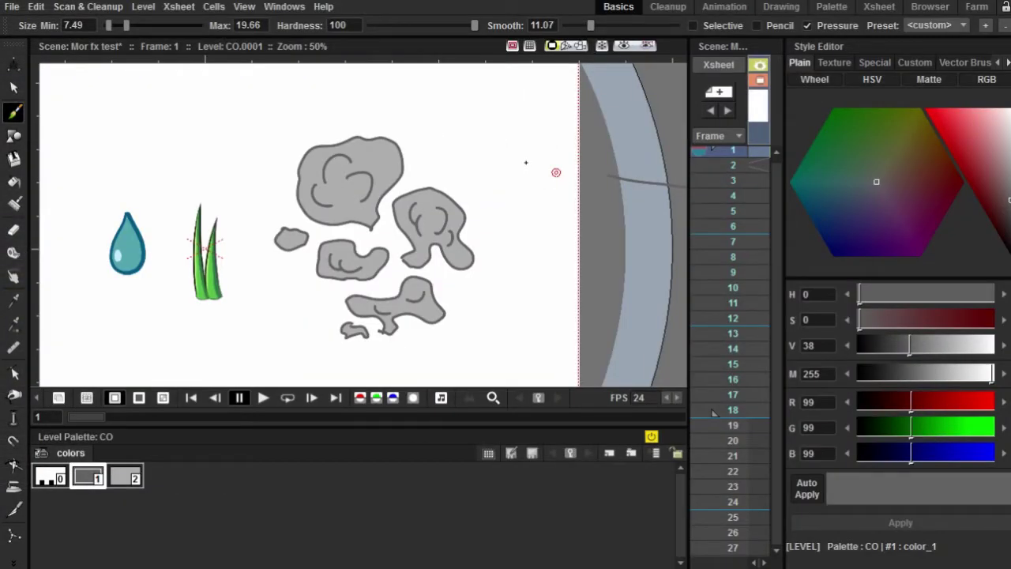
- Widen the Xsheet in the Mor fx test scene until the Grass, Rain and Smoke columns all fit
scroll(454, 161, down, 1)
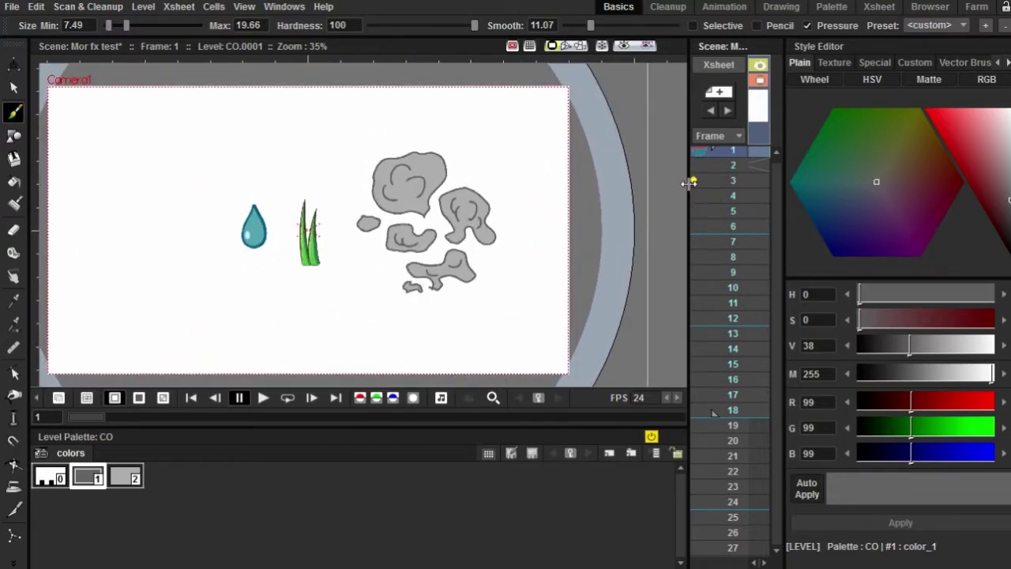
drag(416, 183, 456, 174)
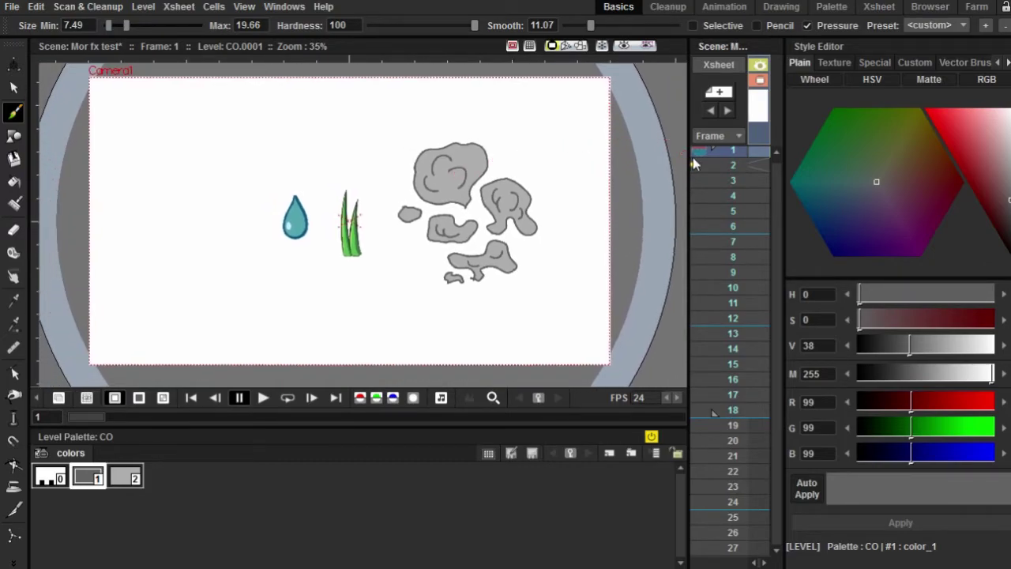
drag(691, 162, 613, 158)
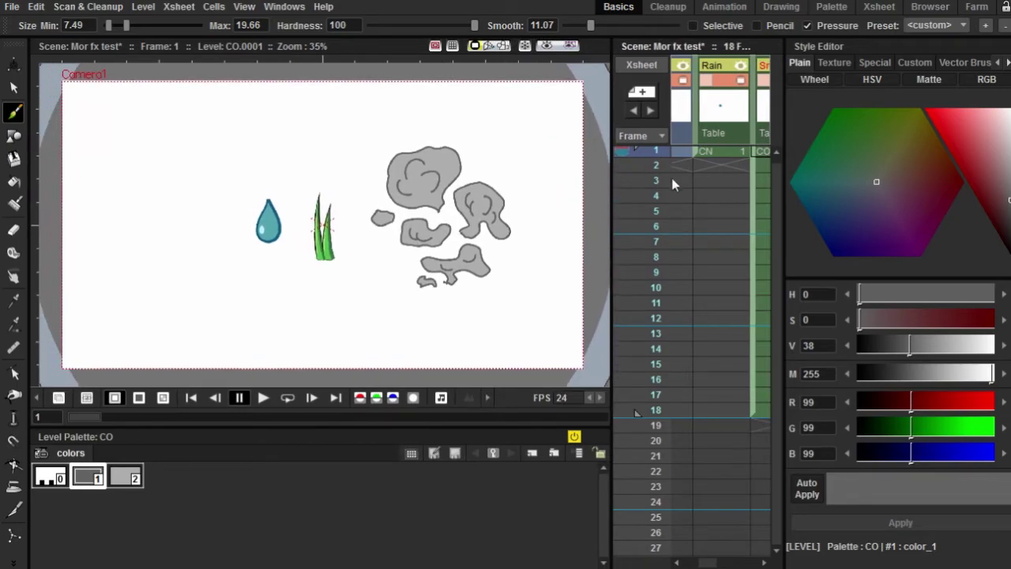
scroll(733, 203, right, 2)
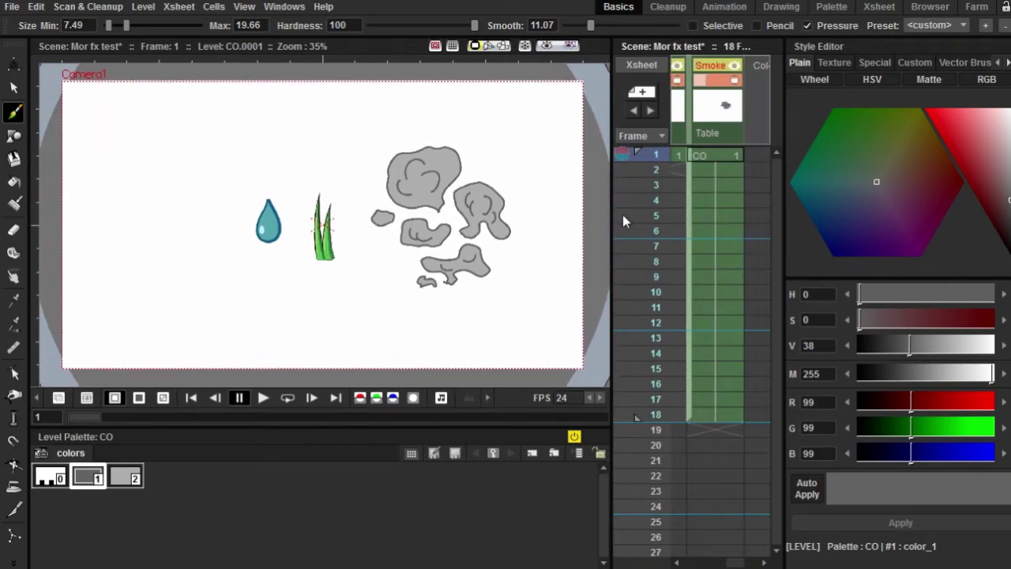
scroll(679, 205, down, 1)
scroll(699, 197, left, 2)
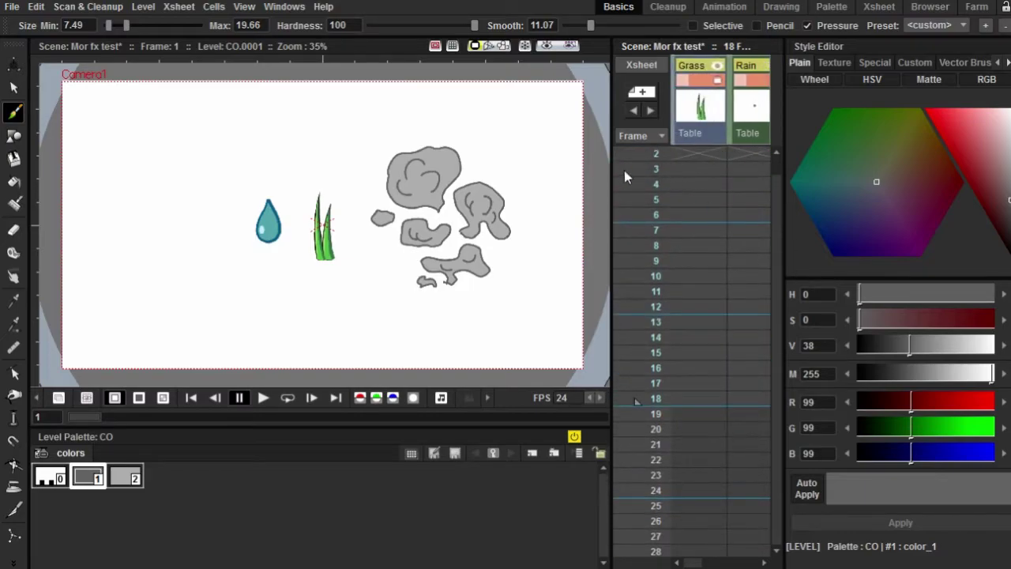
drag(609, 163, 434, 158)
scroll(573, 168, up, 1)
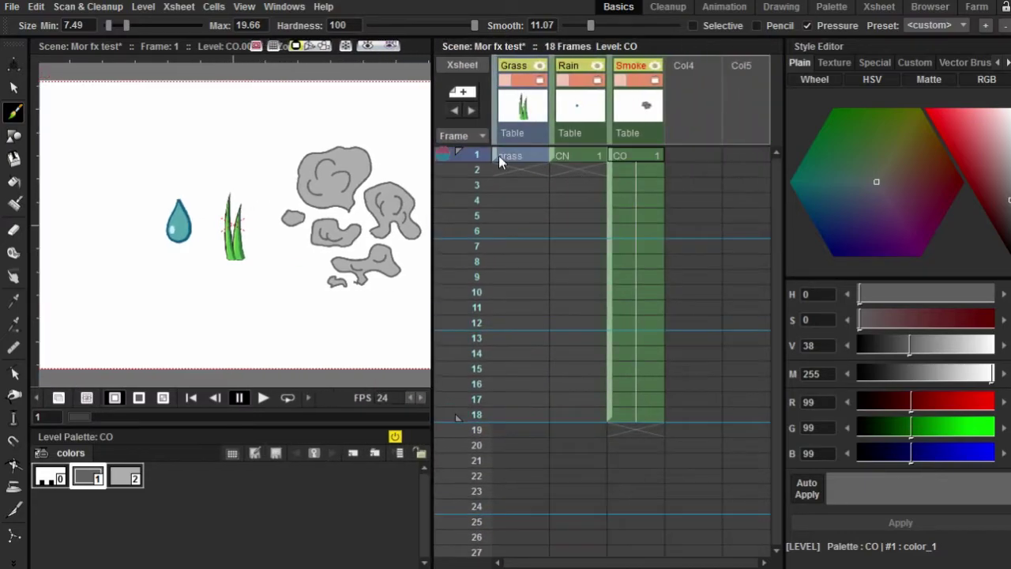
- Extend the single-frame exposures of the Grass and Rain columns down to frame 18
click(576, 154)
click(567, 160)
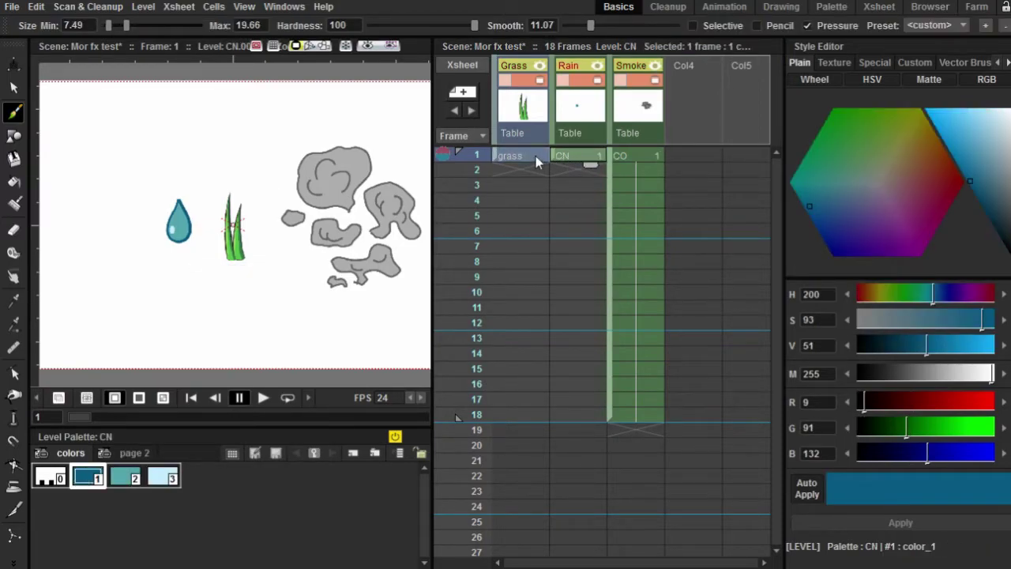
click(536, 156)
drag(534, 165, 546, 428)
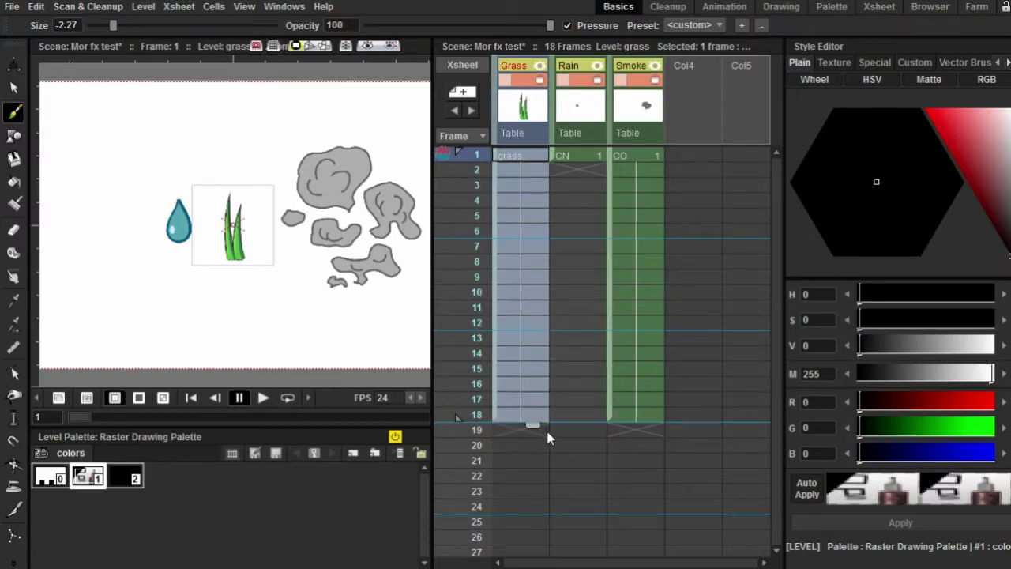
click(576, 156)
drag(594, 165, 588, 422)
scroll(229, 225, up, 5)
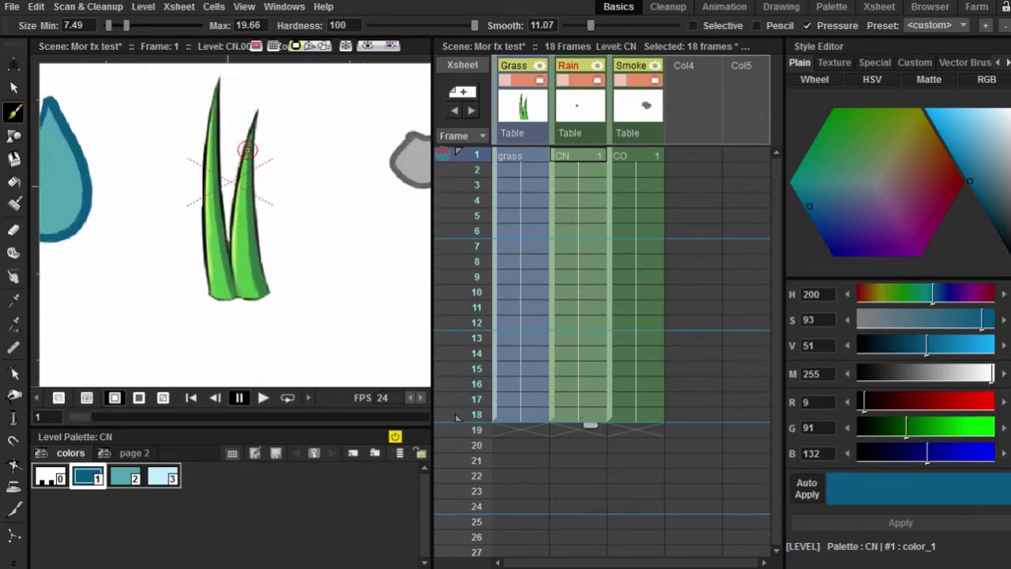
scroll(247, 150, down, 5)
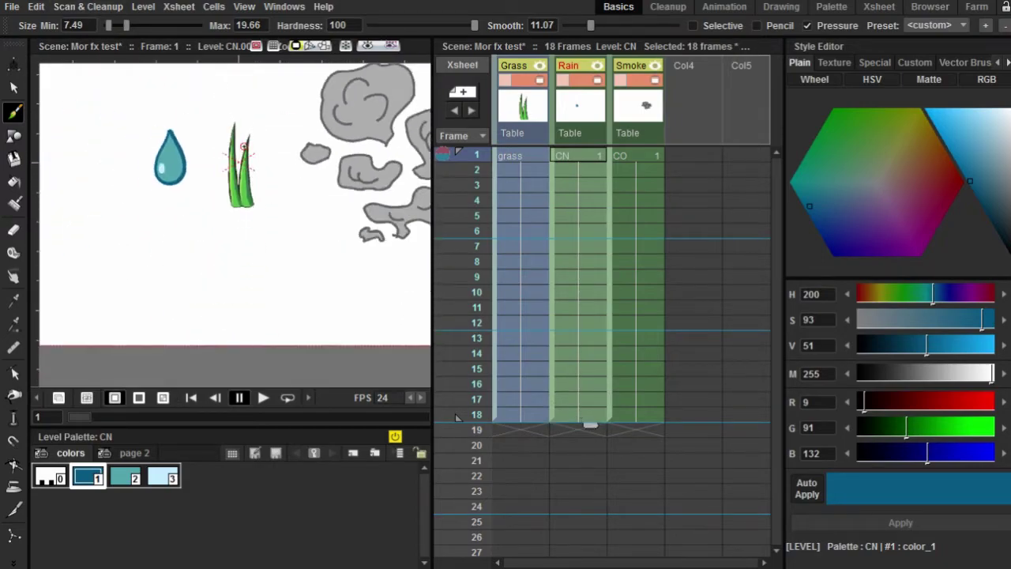
- Move the Grass drawing at frame 1 past the raindrop to E/W -98.33 mm, N/S 1.43 mm, and widen the viewer
click(579, 168)
click(579, 150)
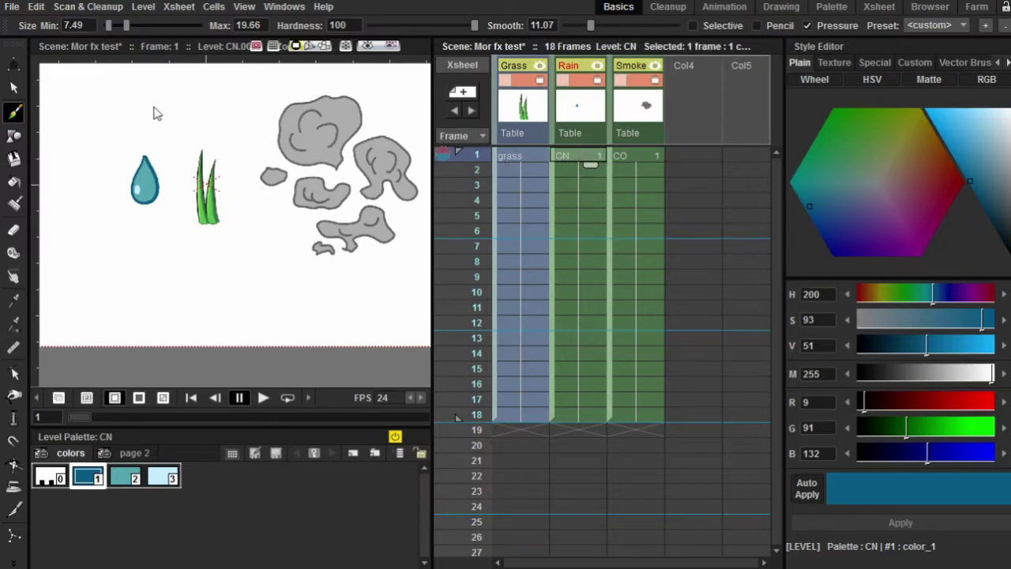
click(524, 156)
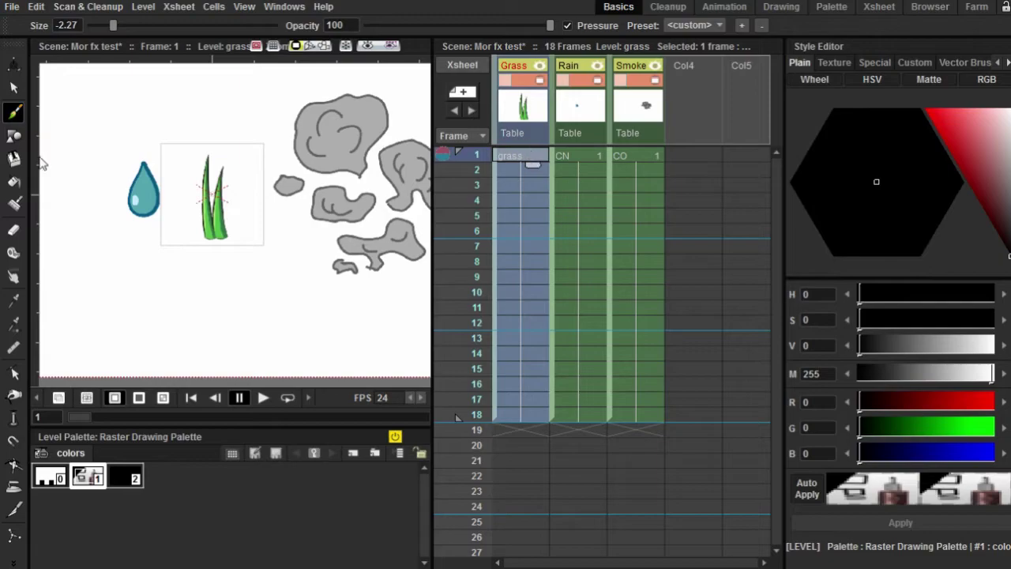
key(a)
drag(255, 204, 96, 193)
key(alt+0)
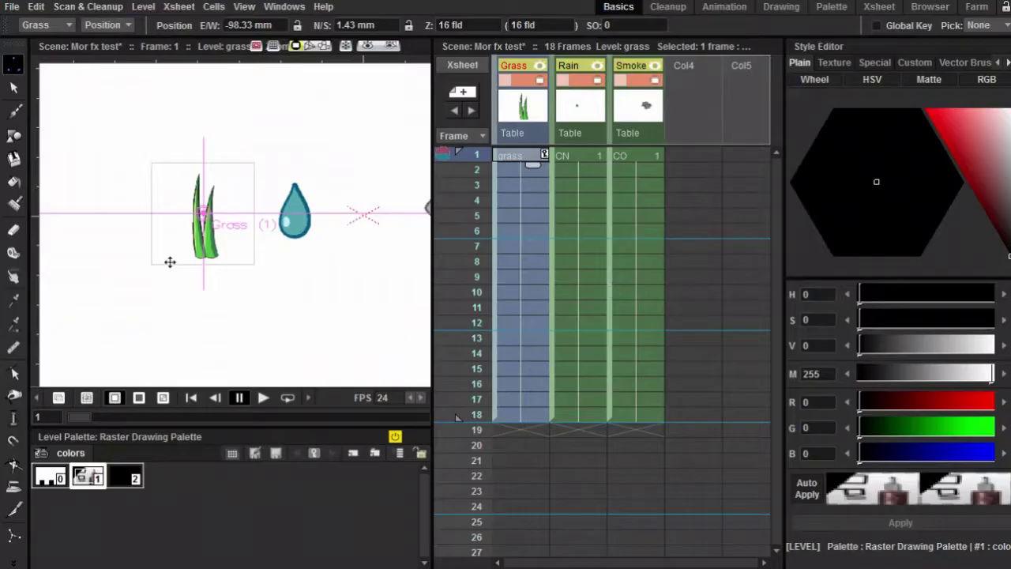
scroll(198, 176, up, 2)
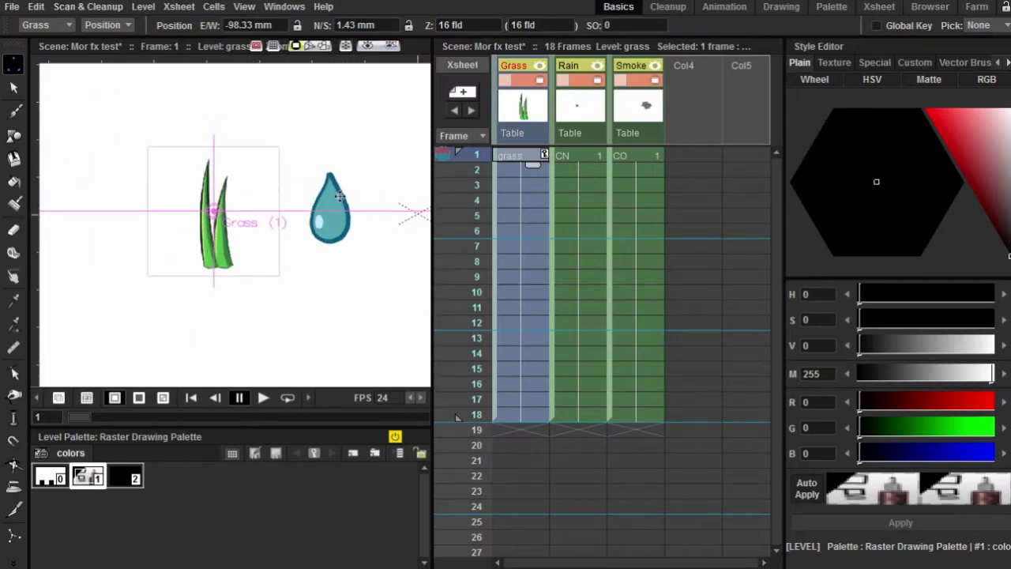
drag(447, 153, 560, 152)
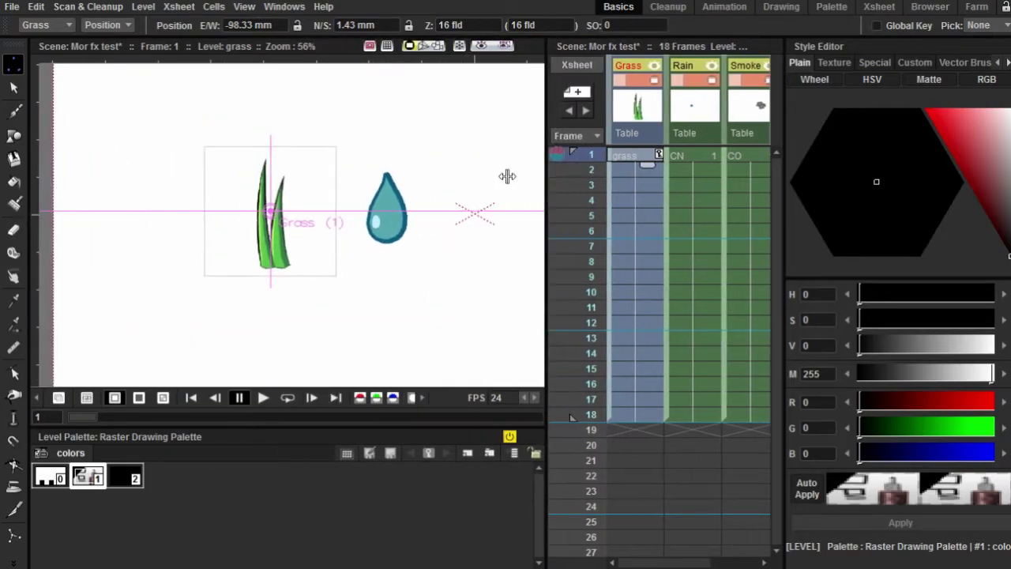
scroll(266, 226, up, 2)
scroll(310, 205, up, 2)
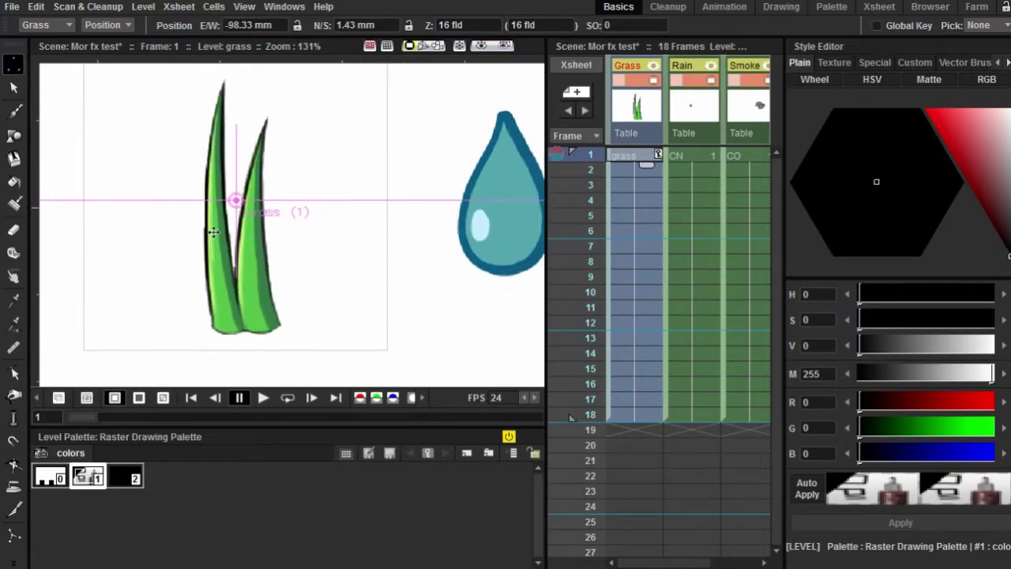
scroll(331, 207, down, 4)
scroll(325, 175, up, 2)
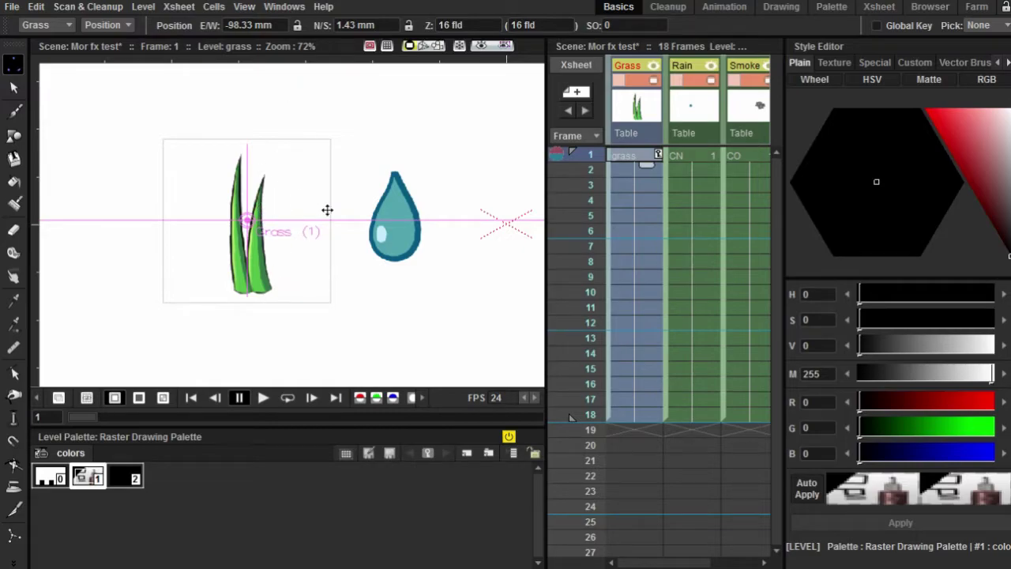
scroll(327, 210, down, 2)
scroll(232, 203, up, 3)
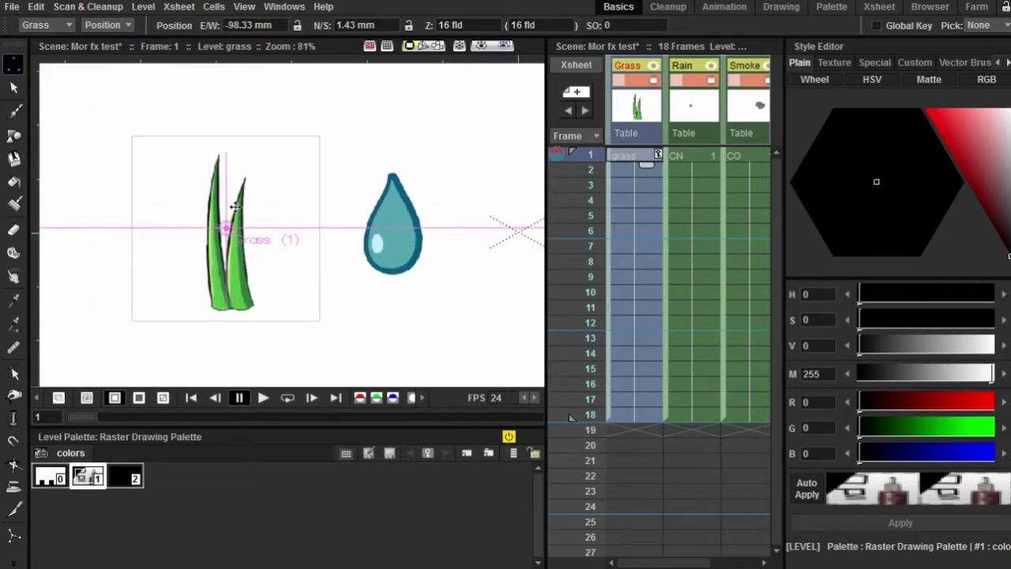
- Switch to the Animation workspace and insert the Grass preset of the Particles render effect from the Grass node
click(721, 8)
drag(266, 183, 482, 180)
scroll(356, 185, up, 2)
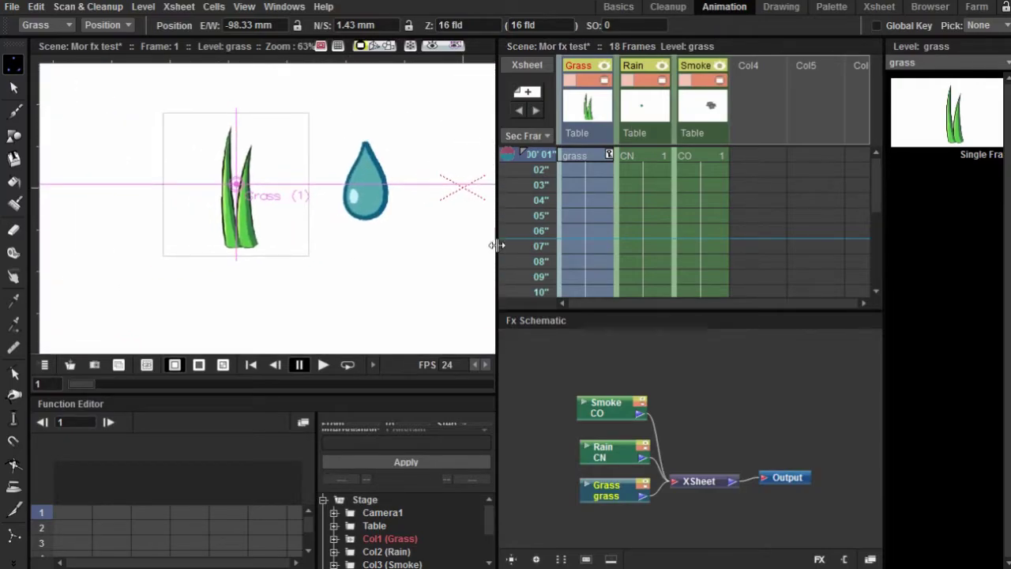
right_click(601, 492)
mouse_move(650, 266)
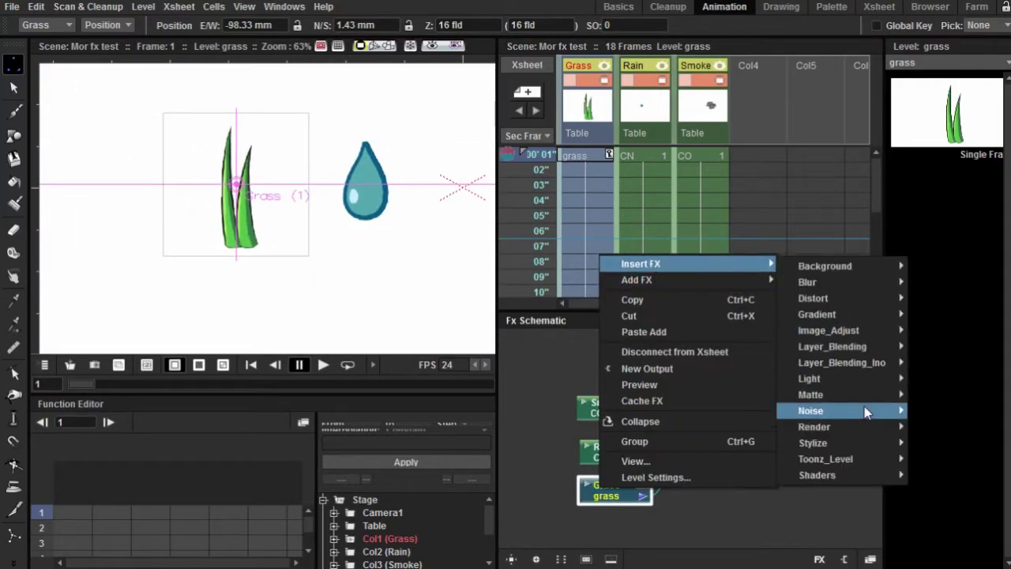
mouse_move(858, 432)
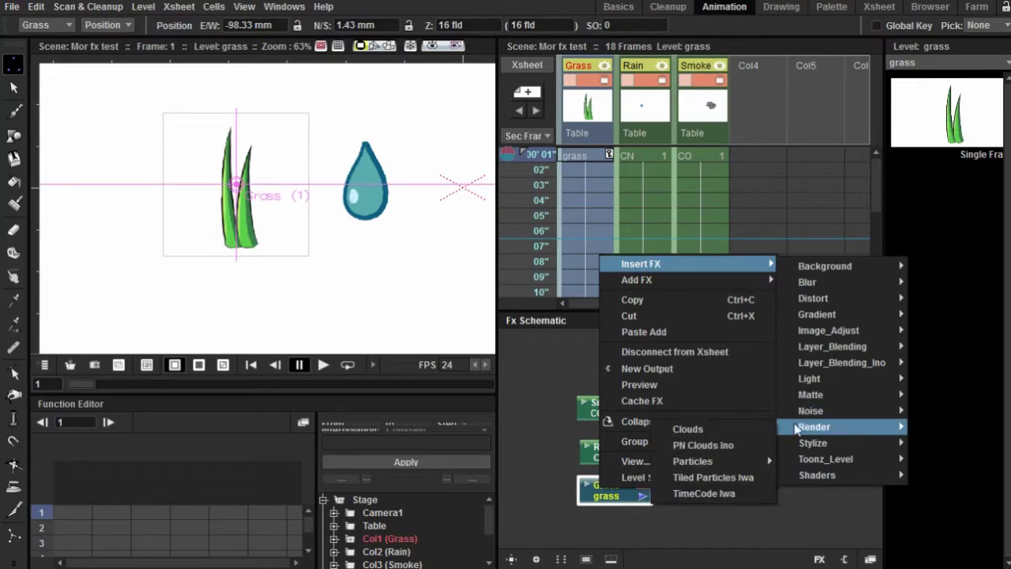
mouse_move(765, 464)
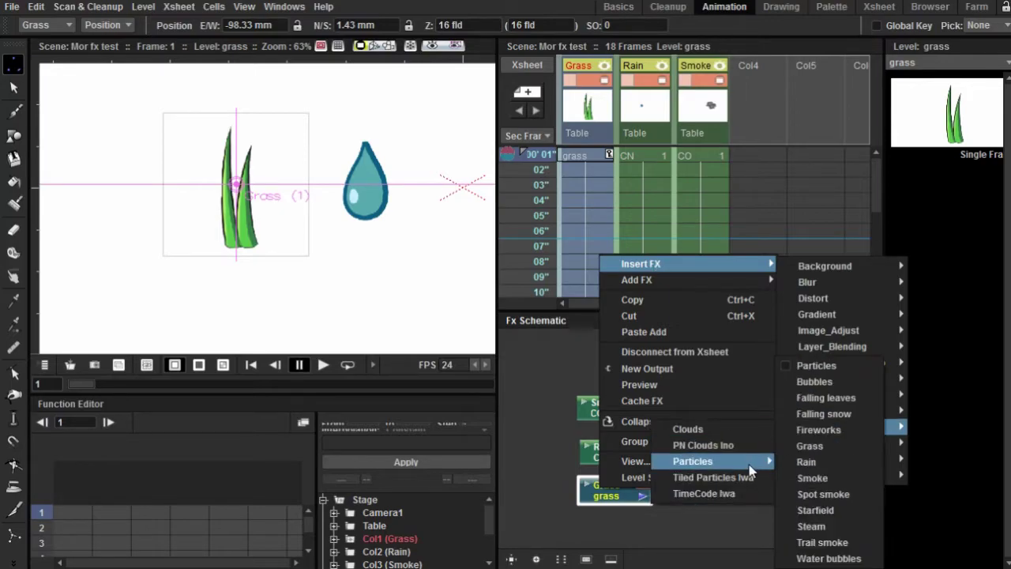
click(809, 446)
- Spread out the Fx Schematic nodes, moving Smoke and Rain aside and placing Particles and Grass with free space between them
drag(625, 394, 758, 370)
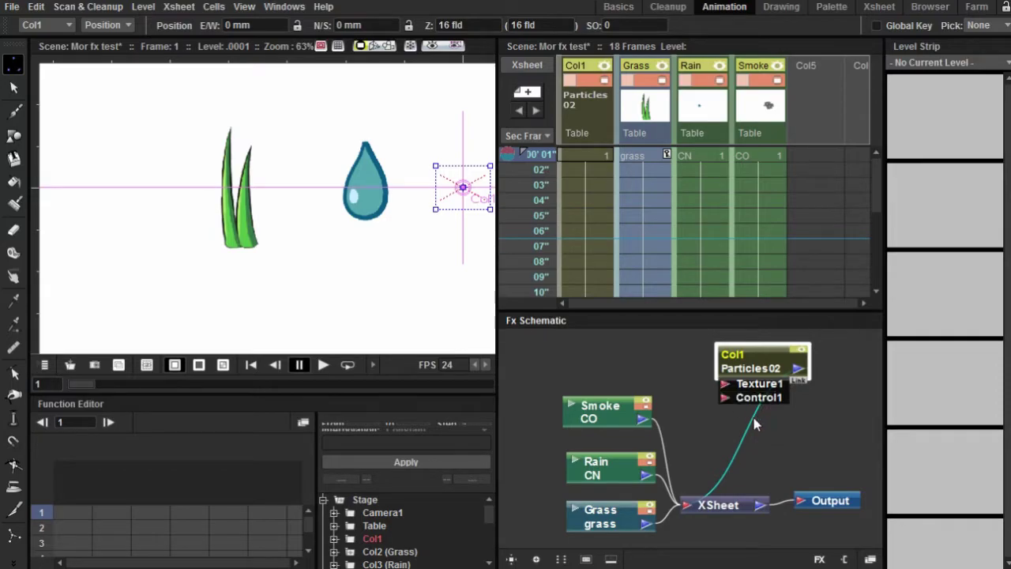
drag(600, 425, 514, 349)
drag(589, 470, 718, 390)
drag(684, 398, 568, 418)
drag(649, 422, 562, 366)
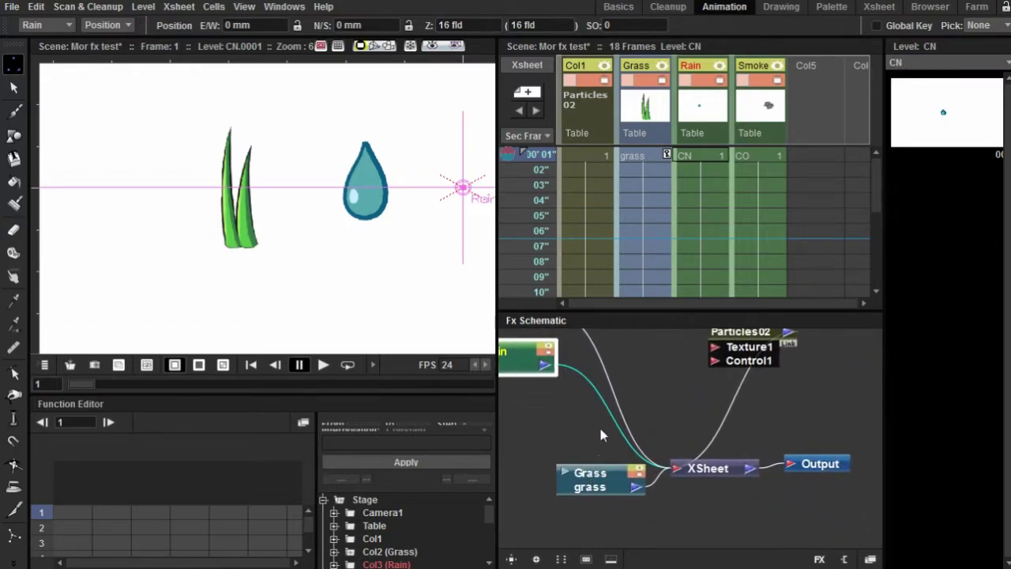
scroll(618, 416, down, 3)
click(611, 421)
scroll(608, 423, up, 2)
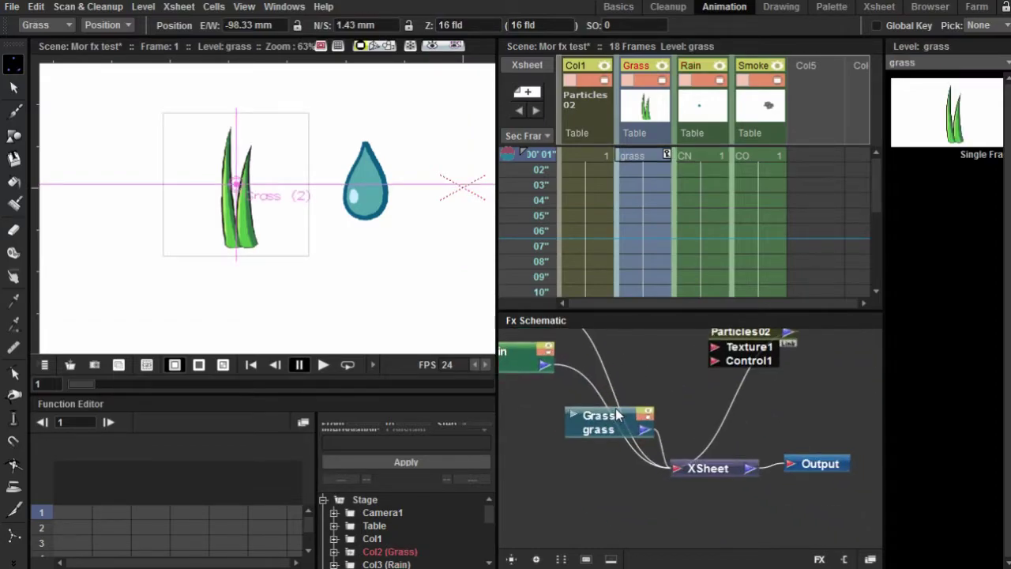
- Connect the Grass node to the Particles node's Texture1 input and place the two nodes close together
drag(635, 460, 700, 377)
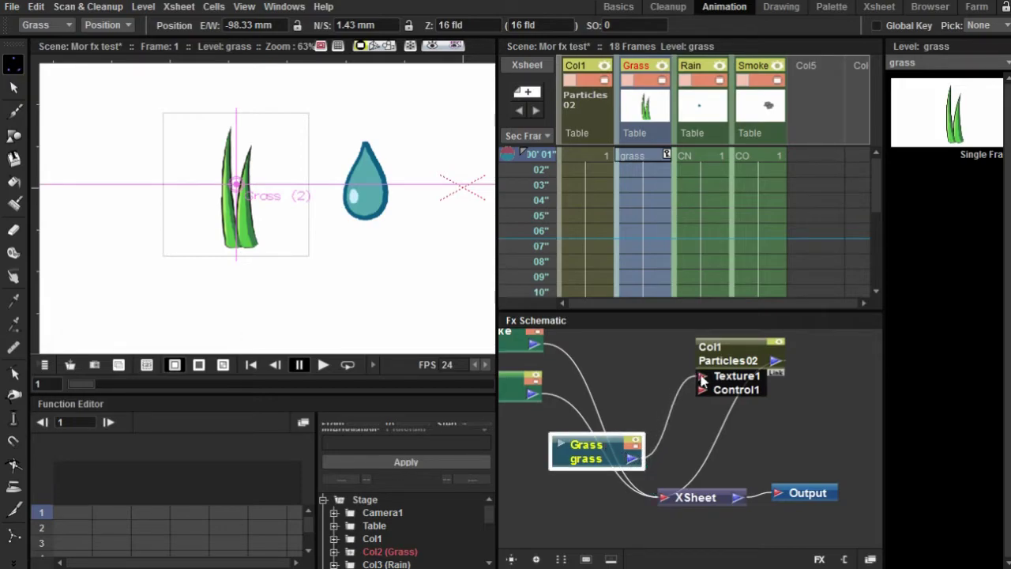
click(723, 473)
drag(590, 456, 570, 443)
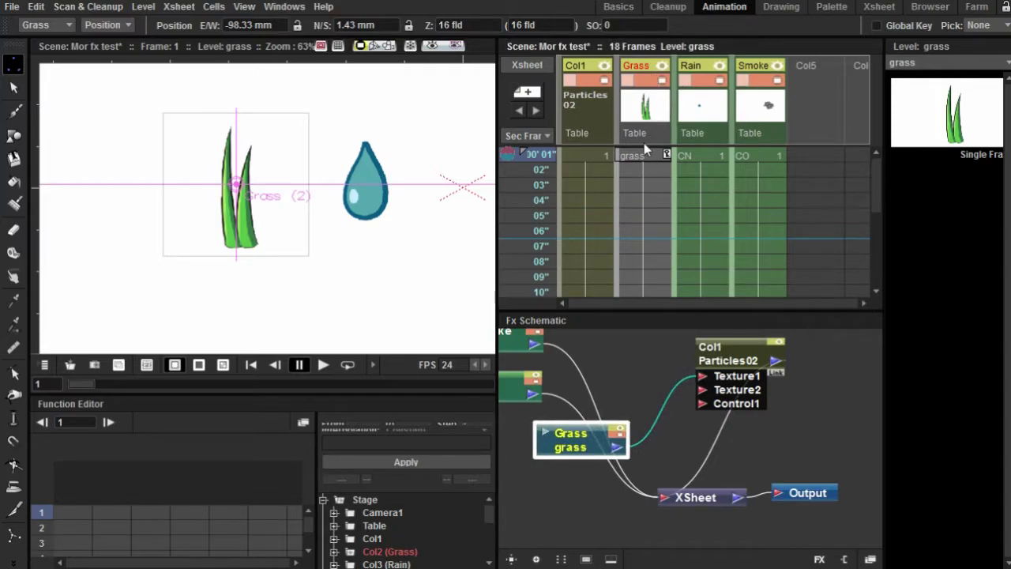
drag(719, 351, 689, 401)
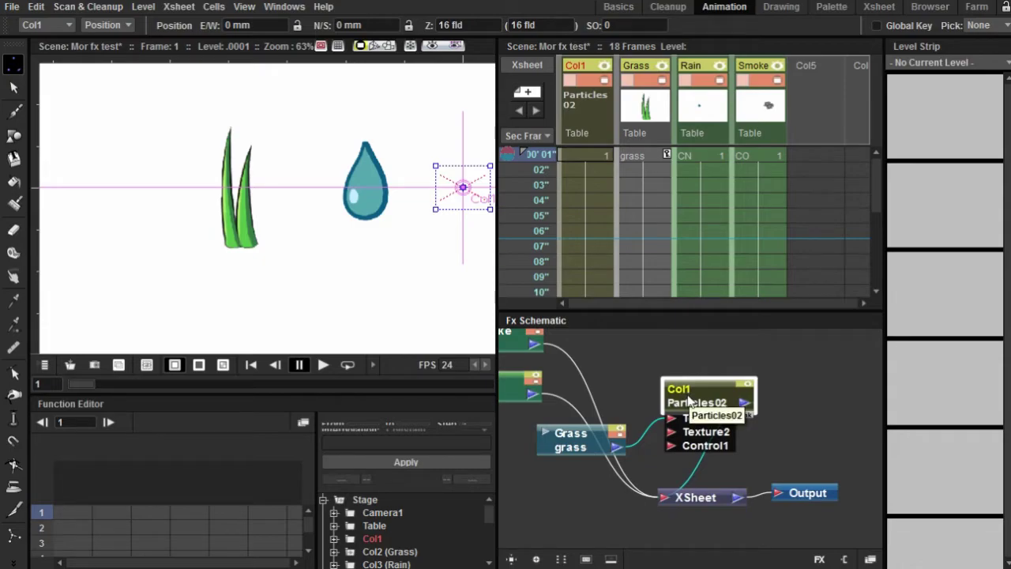
- In the Grass particle effect's Environment settings, set Wind Intensity to 20 and Wind Angle to 10°
double_click(691, 398)
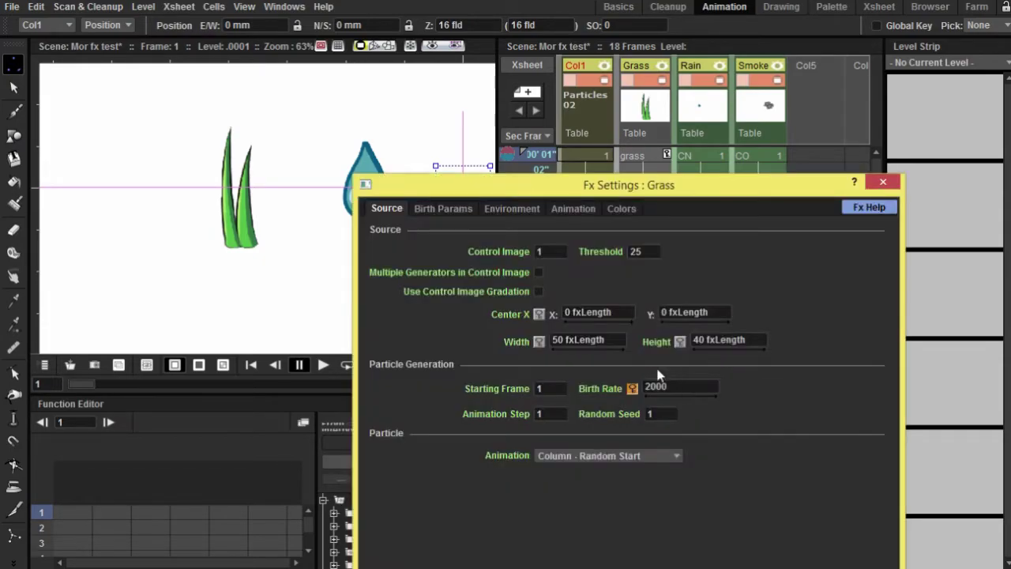
drag(575, 191, 630, 80)
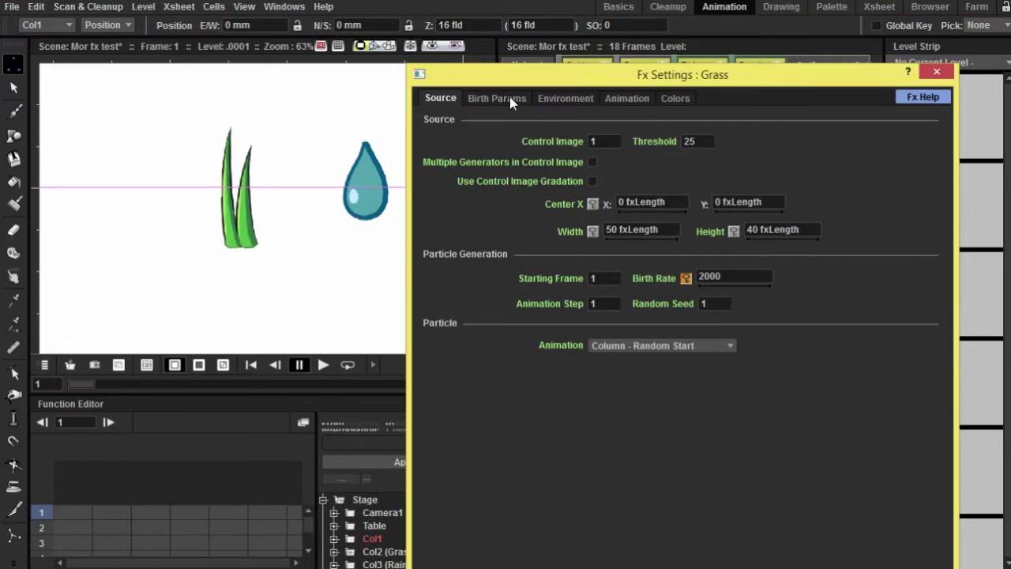
click(625, 99)
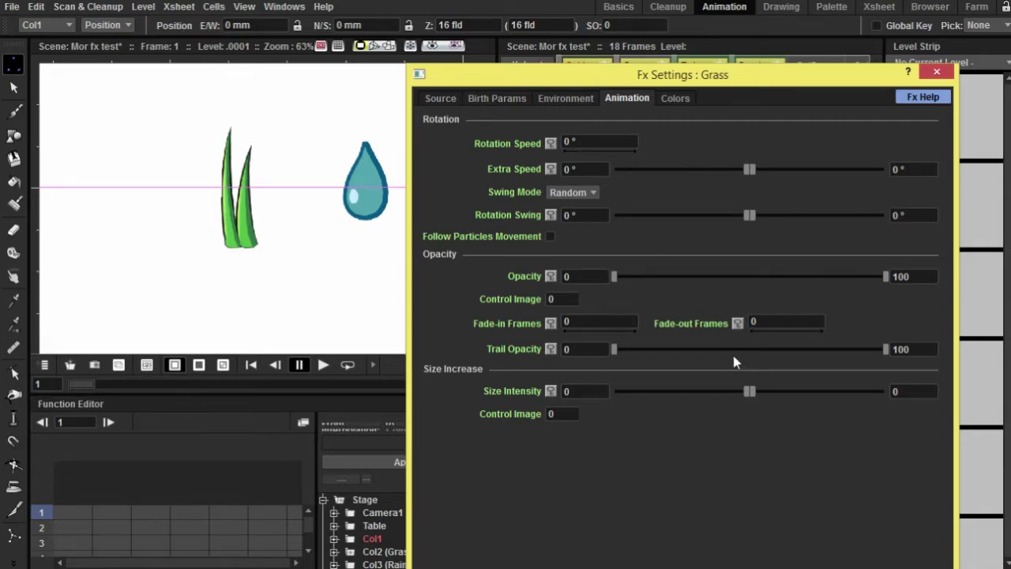
click(672, 101)
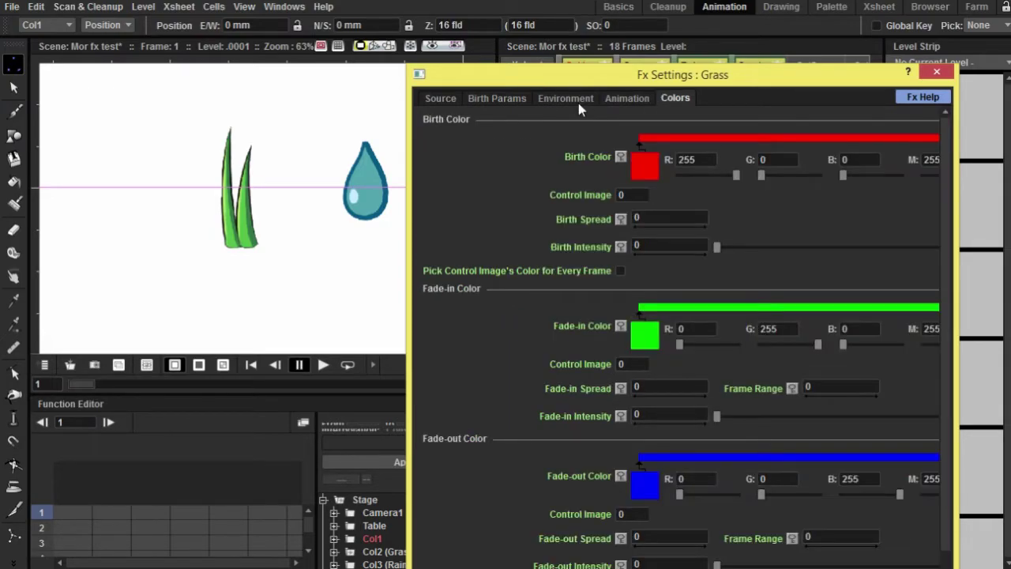
click(574, 99)
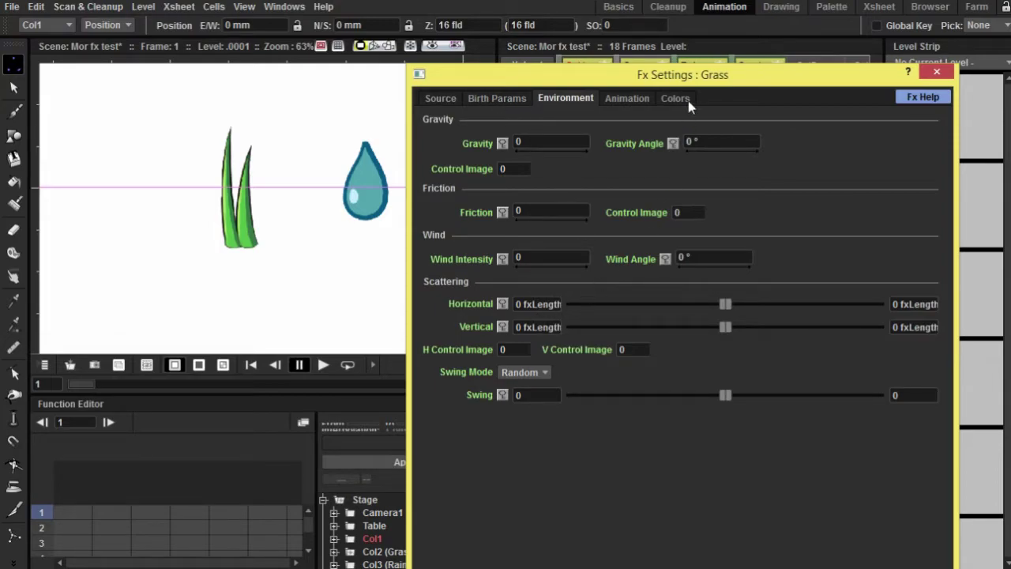
click(521, 258)
text(20)
click(721, 258)
text(10)
key(Return)
drag(782, 77, 731, 72)
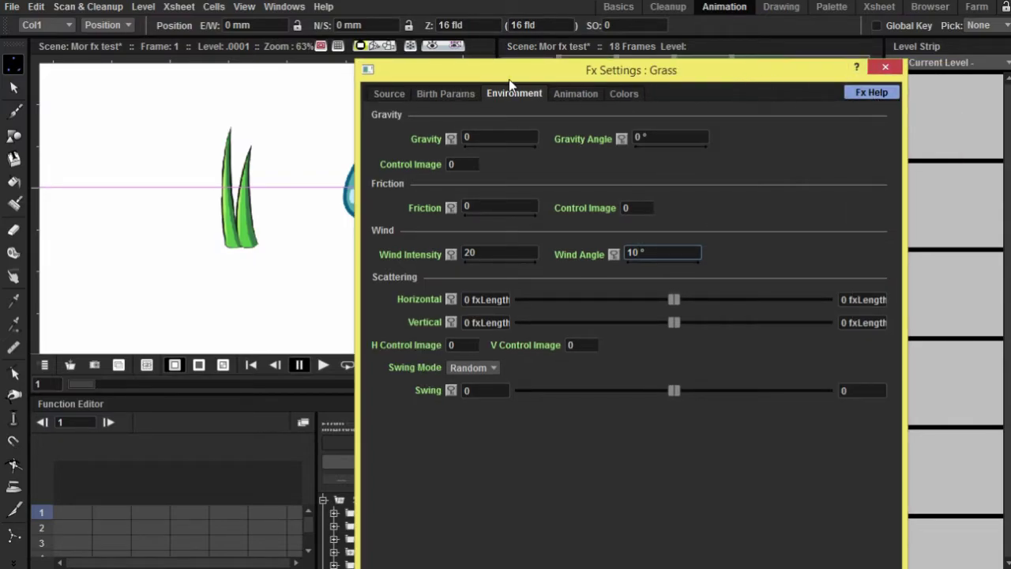
- Raise the particles' maximum birth size to 134.6939, enable Perspective Distribution, and close the effect settings
click(469, 98)
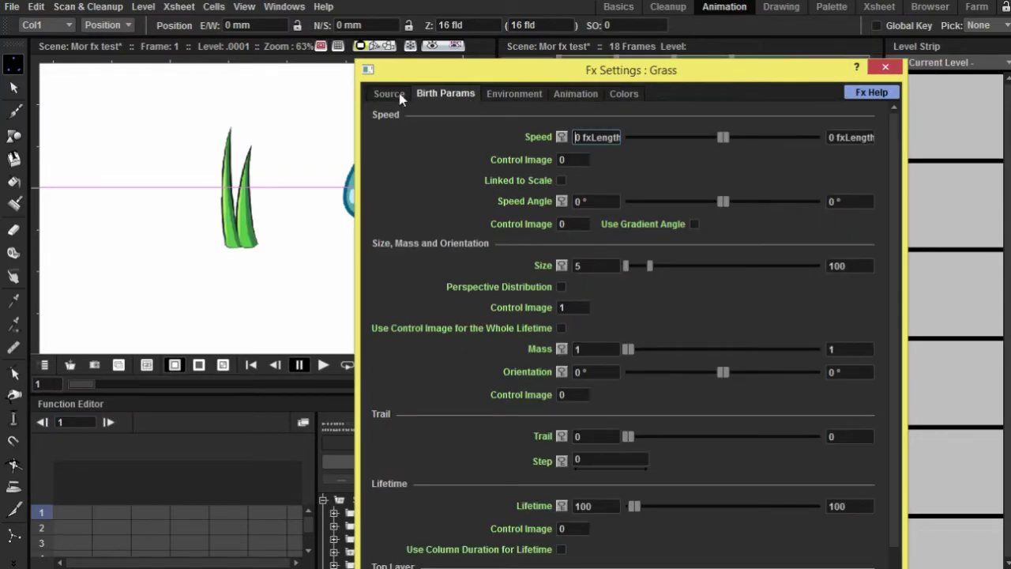
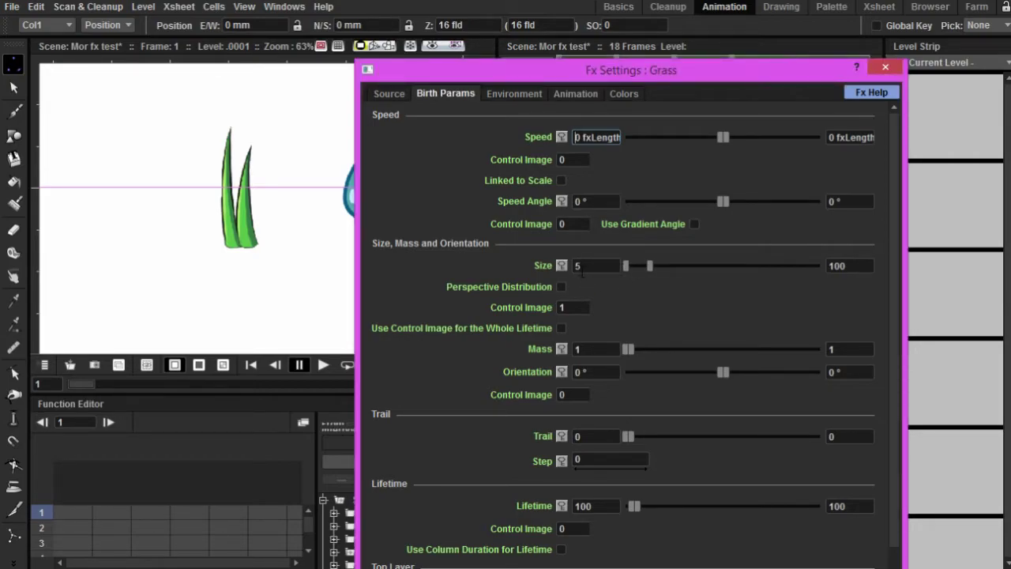
drag(658, 270, 657, 271)
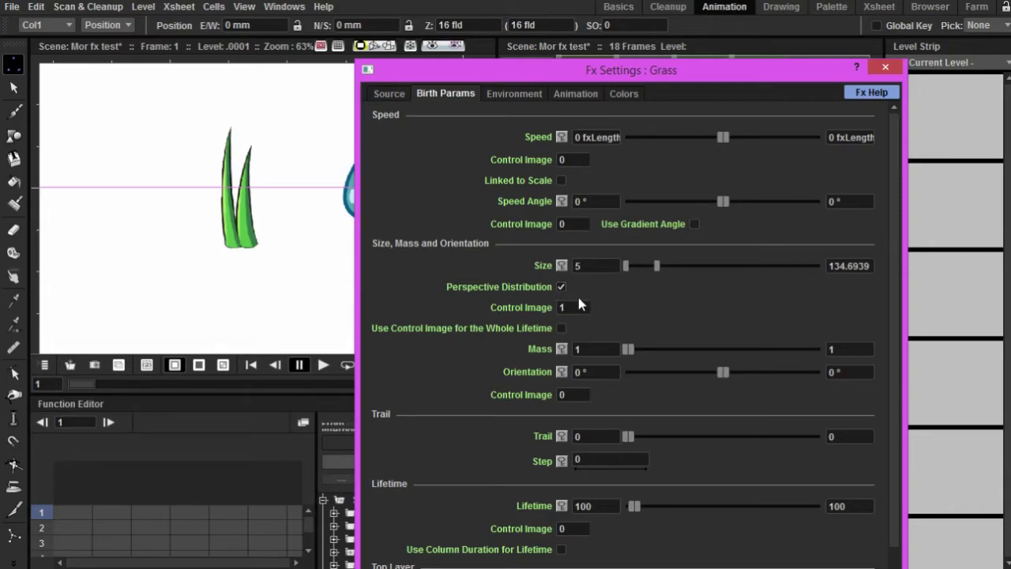
click(885, 67)
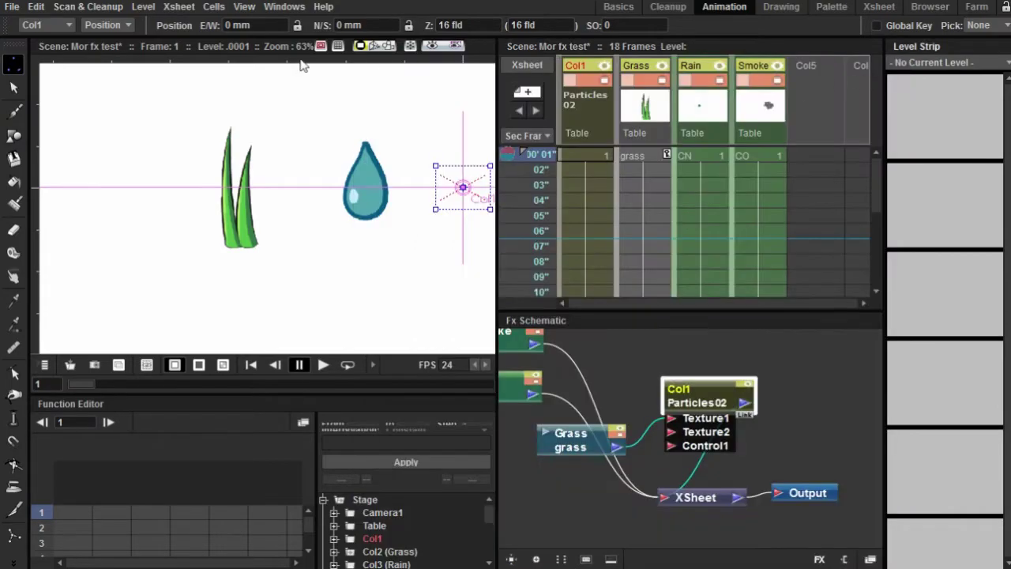
- Render a preview of frames 1 to 18, watch its progress, and close the rendered frames window
scroll(303, 152, down, 3)
drag(302, 152, 219, 161)
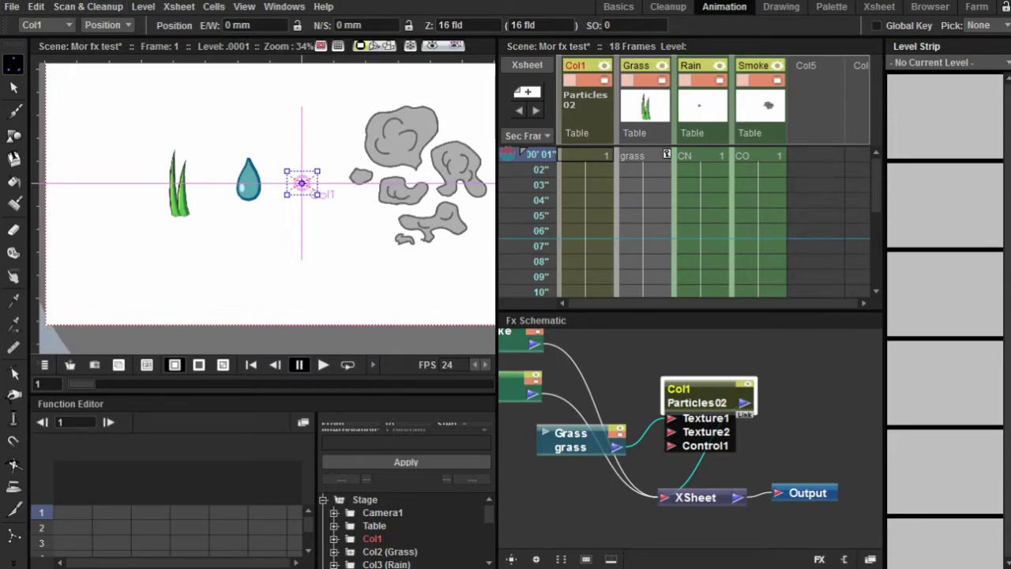
click(12, 6)
click(48, 386)
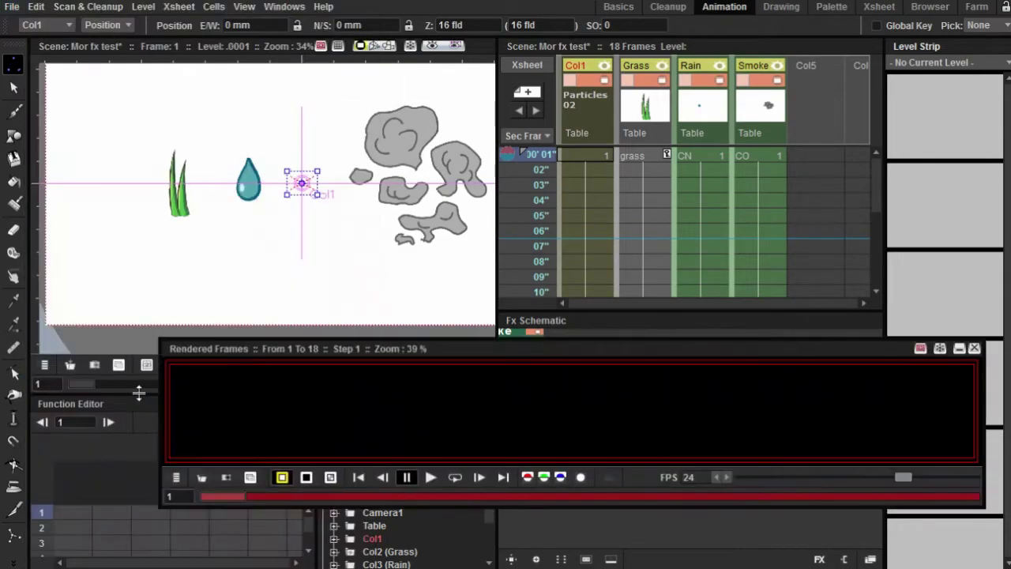
drag(796, 342, 797, 47)
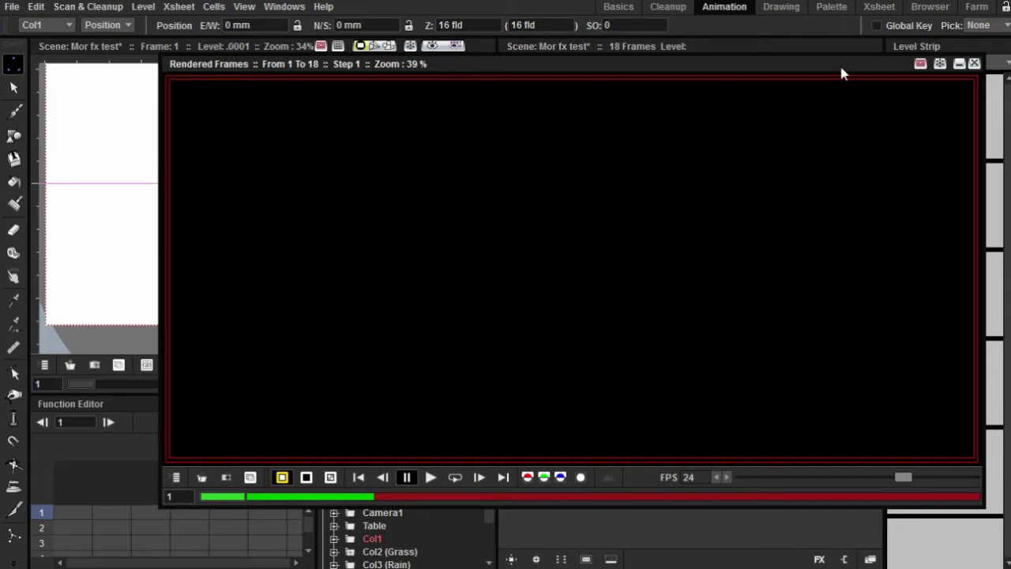
click(975, 64)
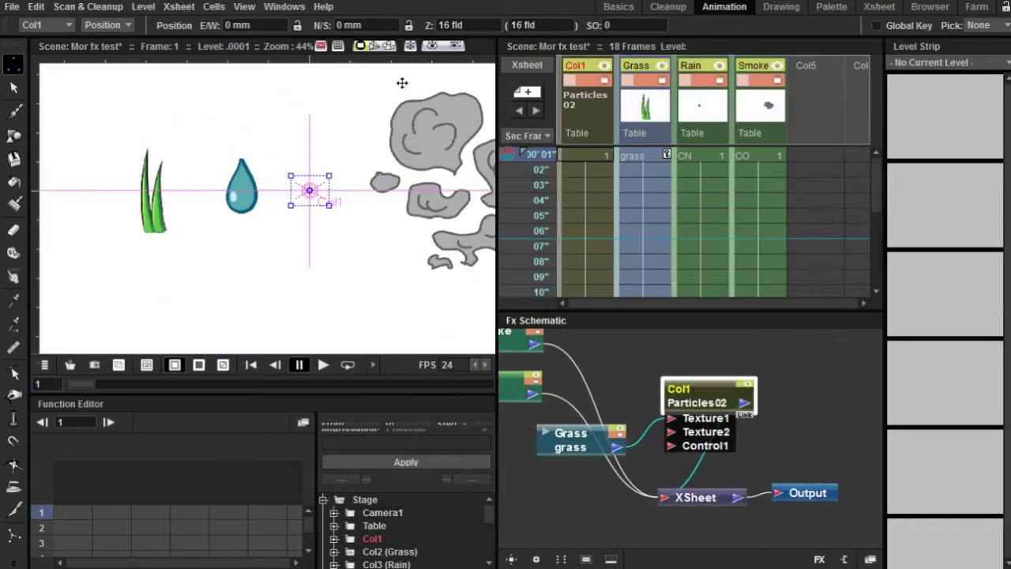
- Turn on the preview in the viewer and examine the generated particle grass up close
click(432, 46)
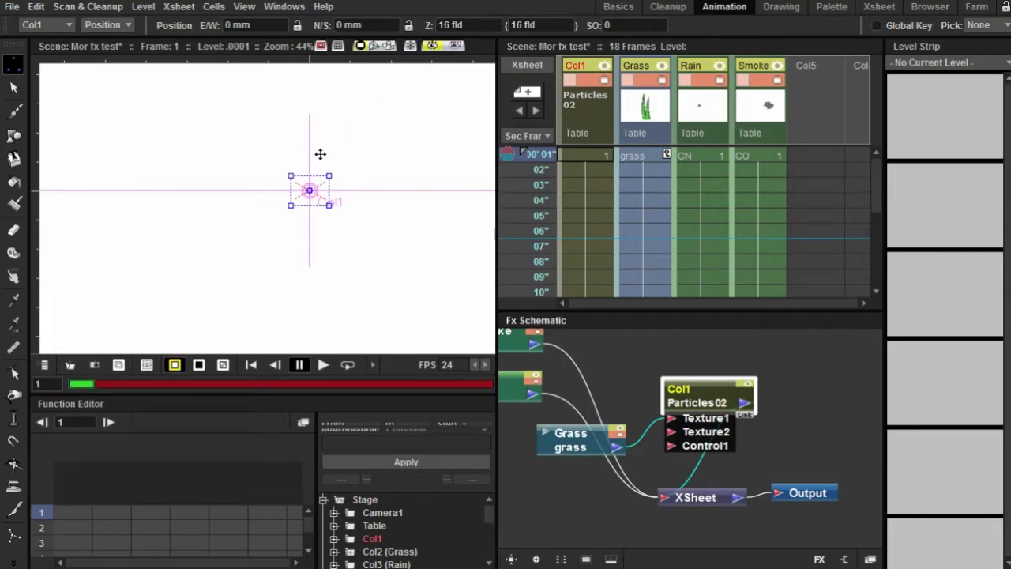
drag(319, 156, 244, 187)
scroll(245, 183, down, 1)
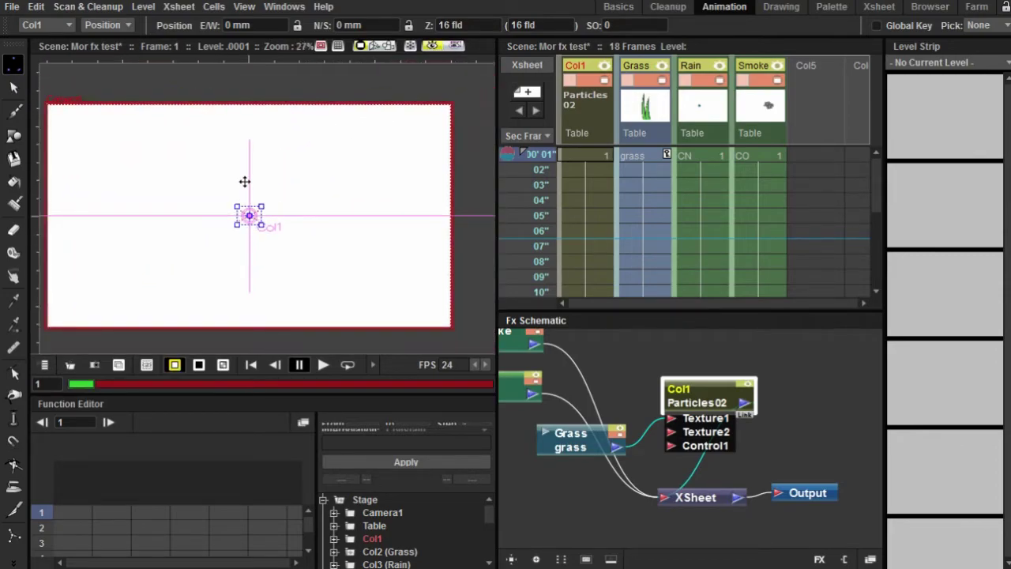
click(432, 47)
click(431, 47)
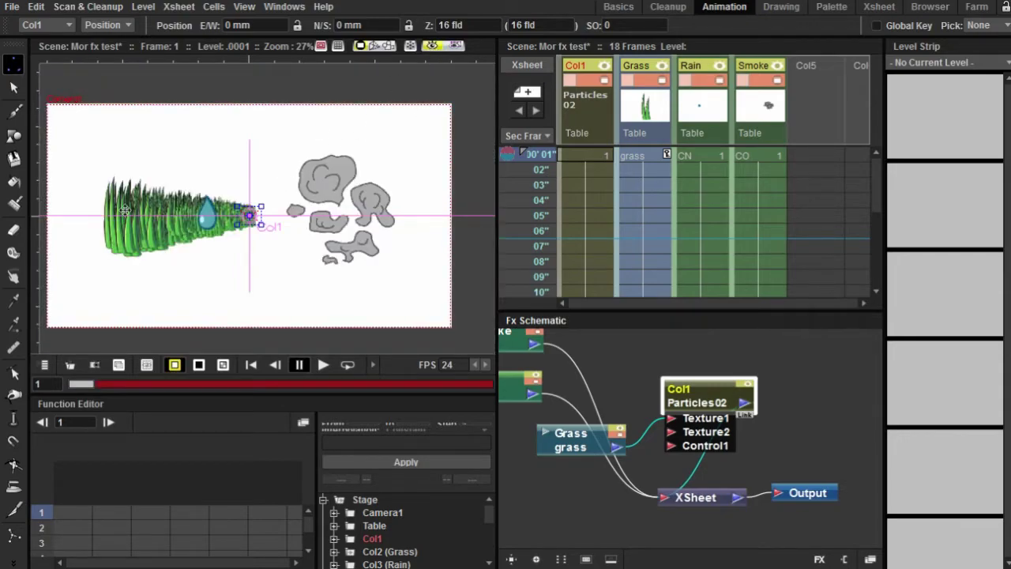
scroll(125, 210, up, 4)
scroll(201, 199, down, 2)
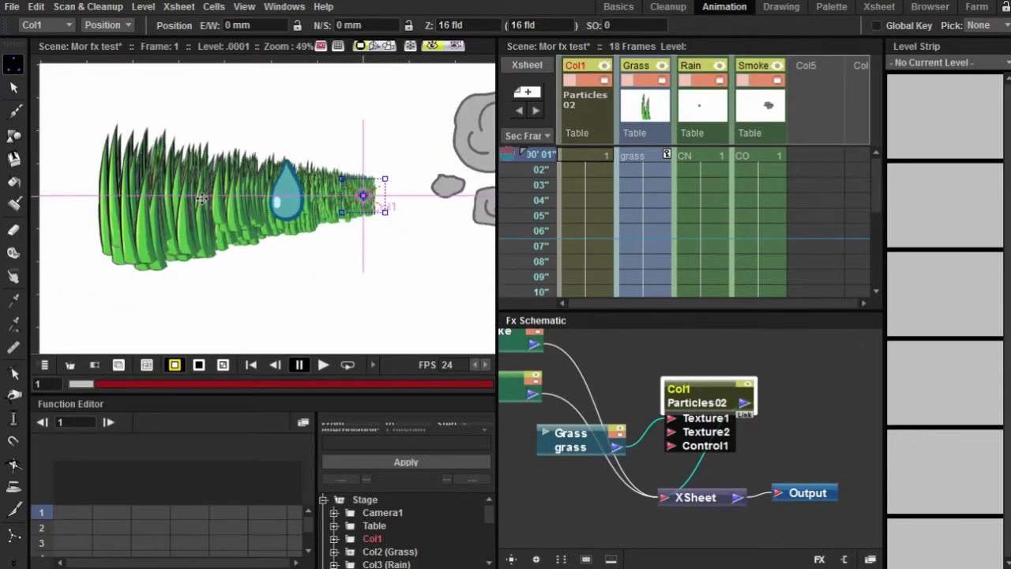
scroll(263, 173, up, 2)
scroll(263, 173, down, 2)
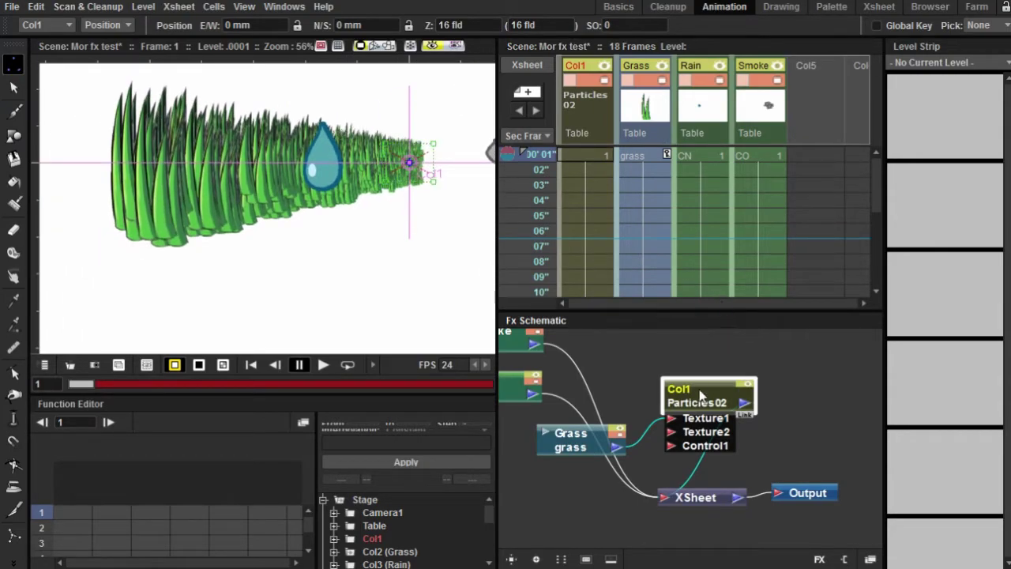
- Review the Grass particle effect's source, birth, environment and animation settings, including the Top Layer options, and close the settings
double_click(703, 402)
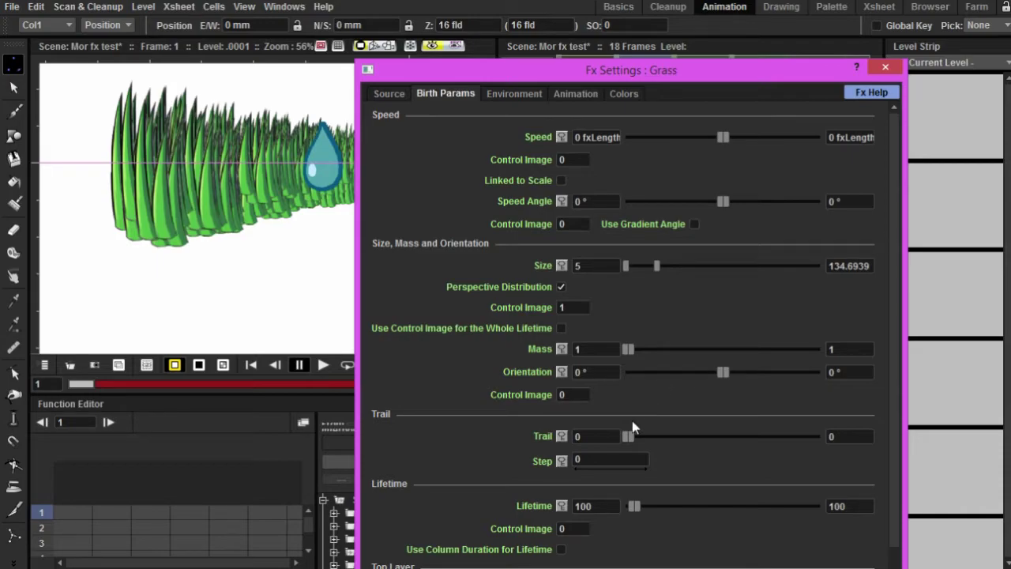
scroll(479, 461, down, 1)
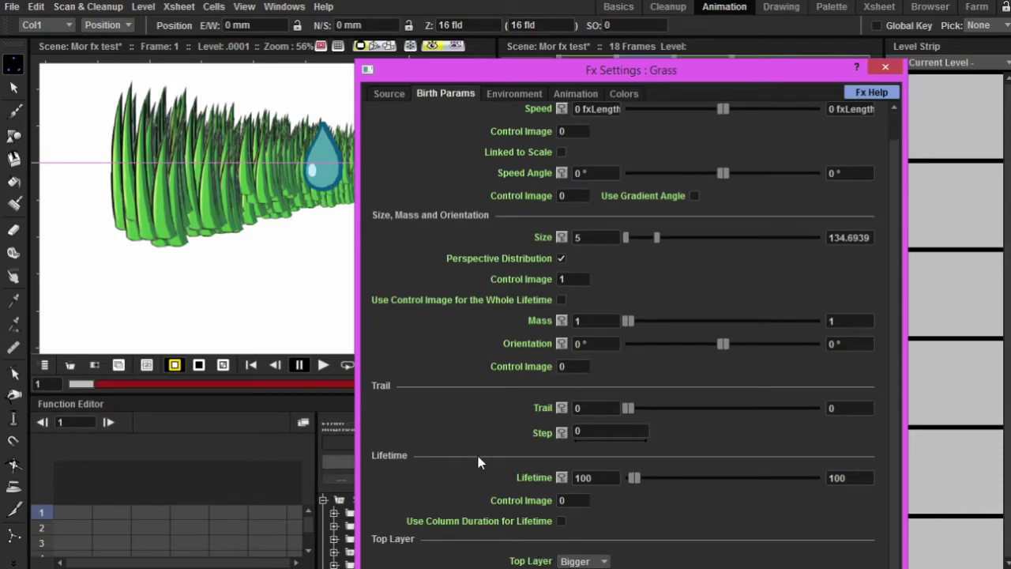
click(588, 561)
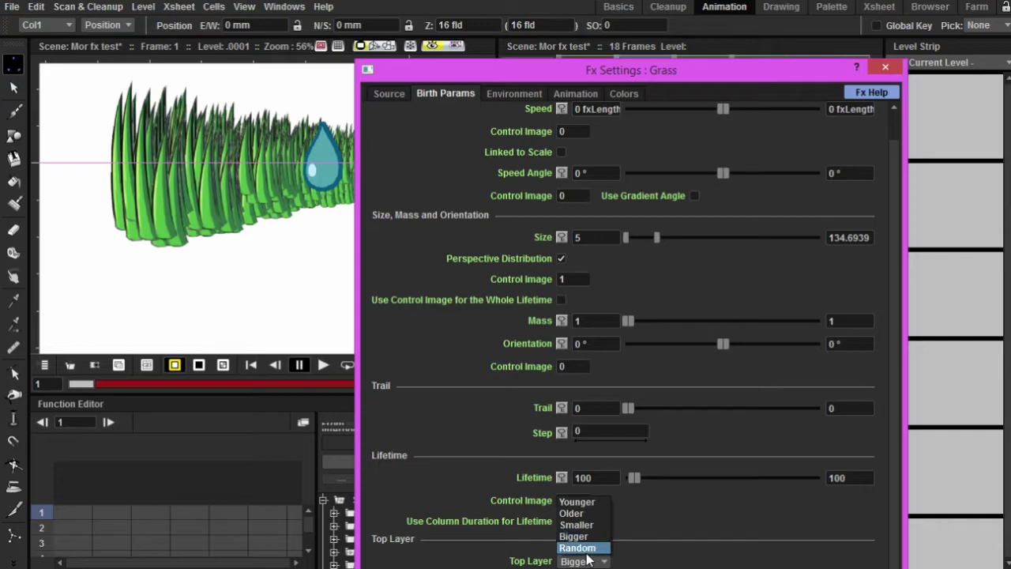
click(485, 528)
scroll(490, 499, up, 1)
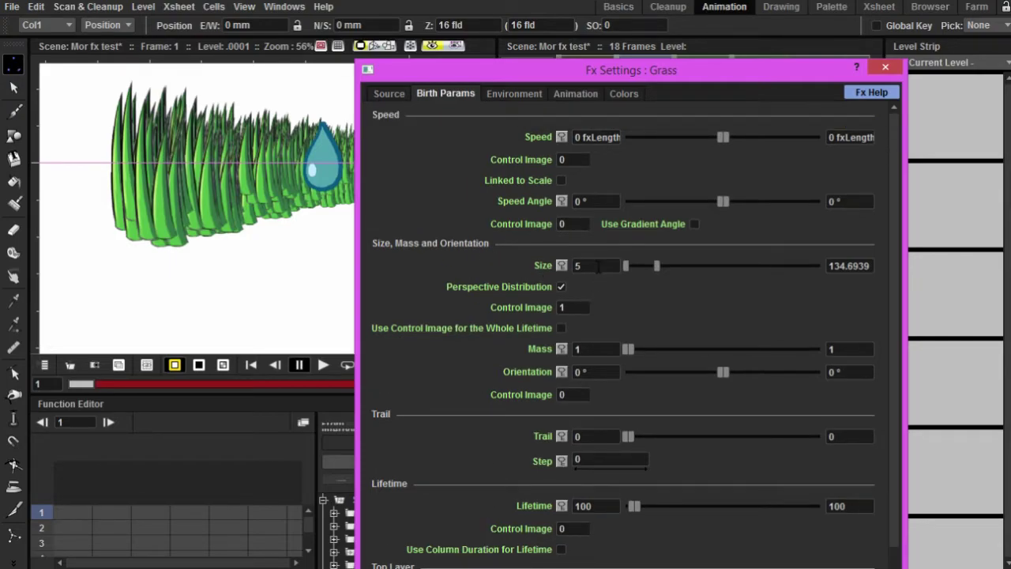
click(491, 94)
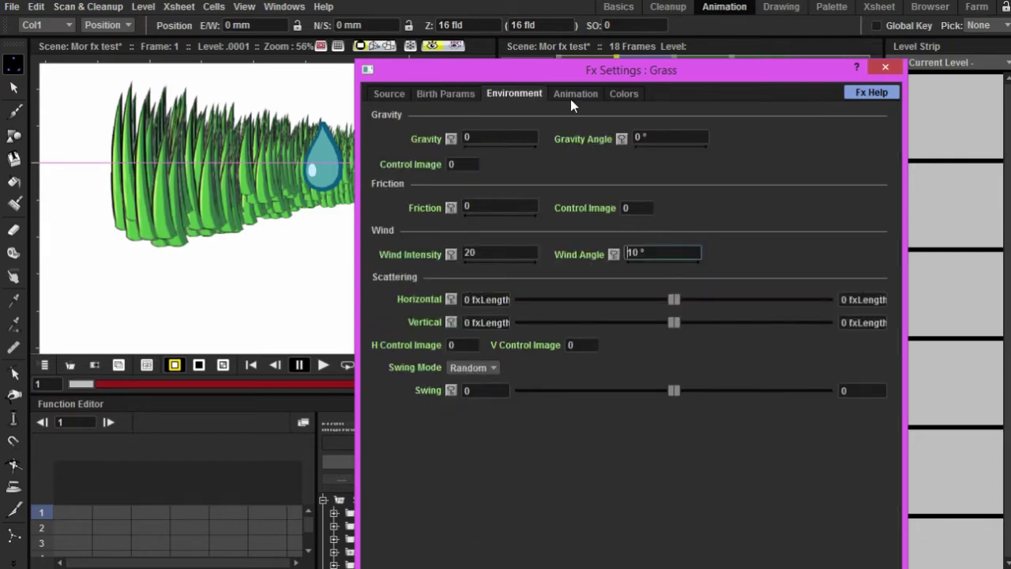
click(398, 95)
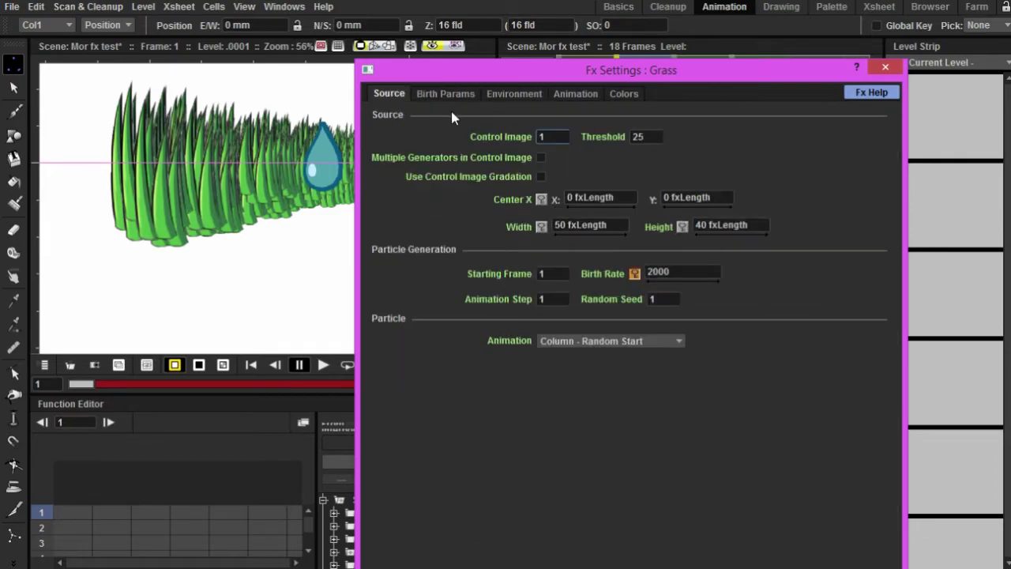
click(558, 95)
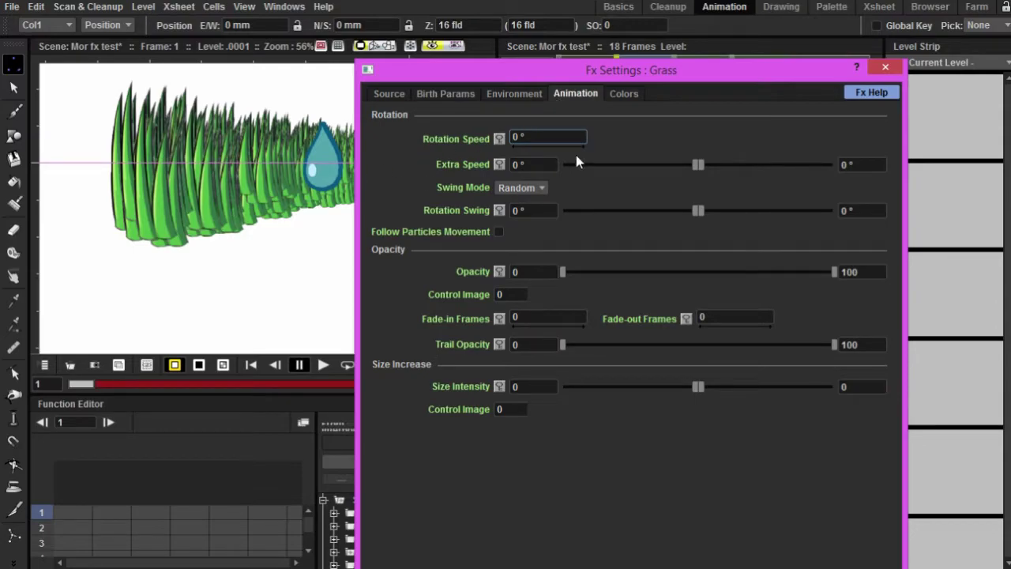
click(526, 93)
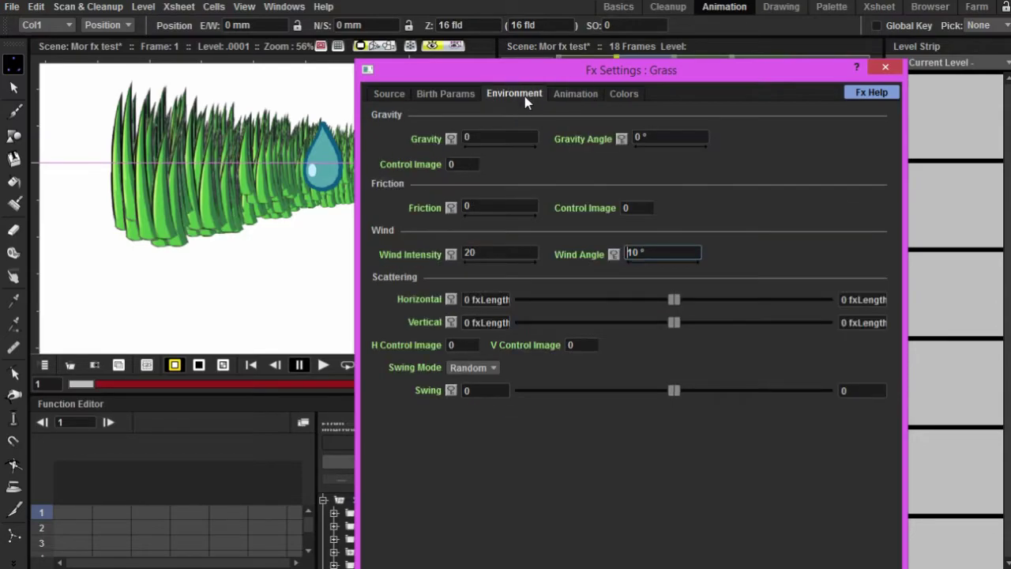
click(460, 91)
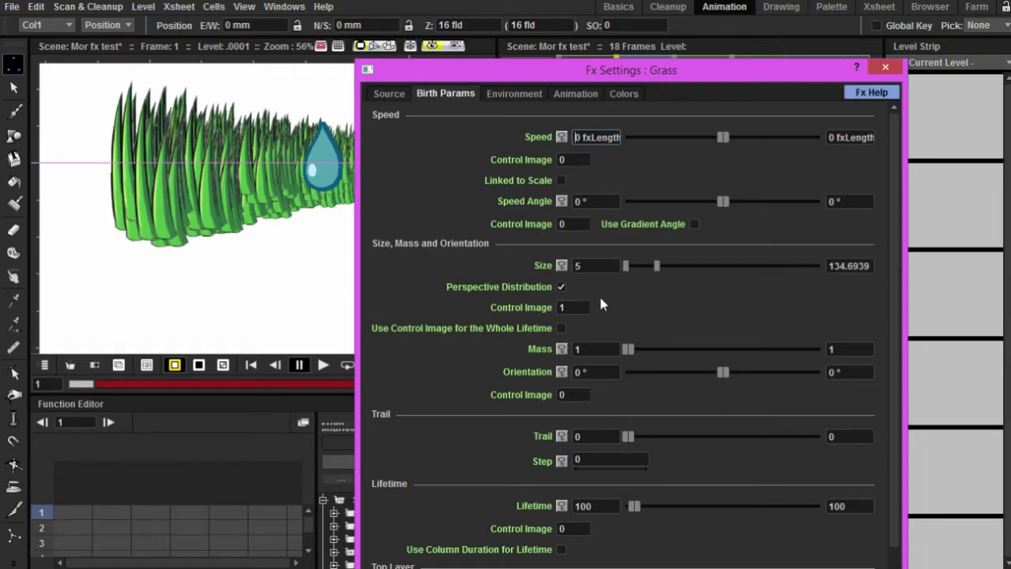
click(885, 67)
- Examine the particle grass in the viewer from close up and at full width, with the Grass node that feeds it selected
scroll(108, 211, up, 4)
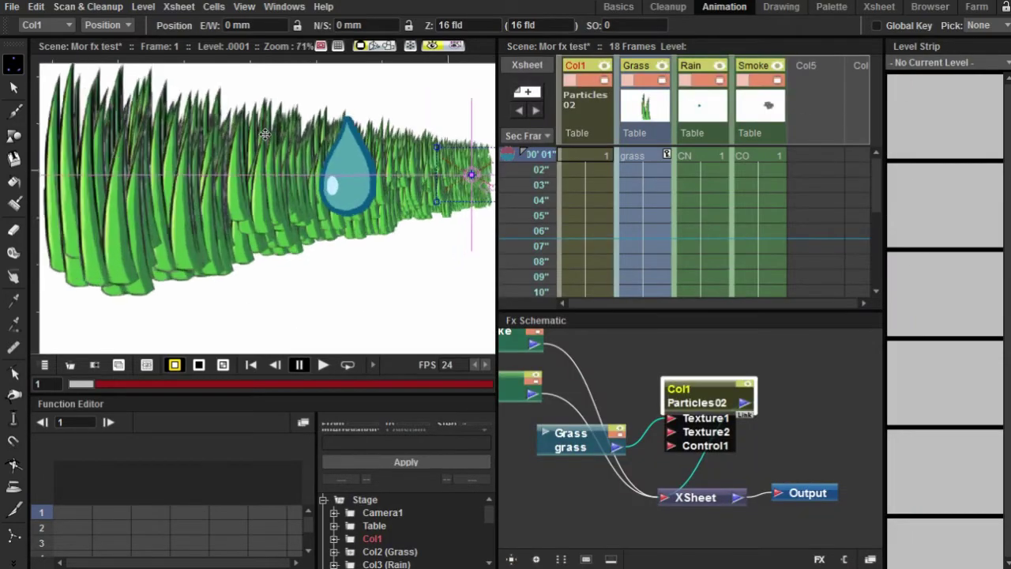
scroll(237, 198, down, 4)
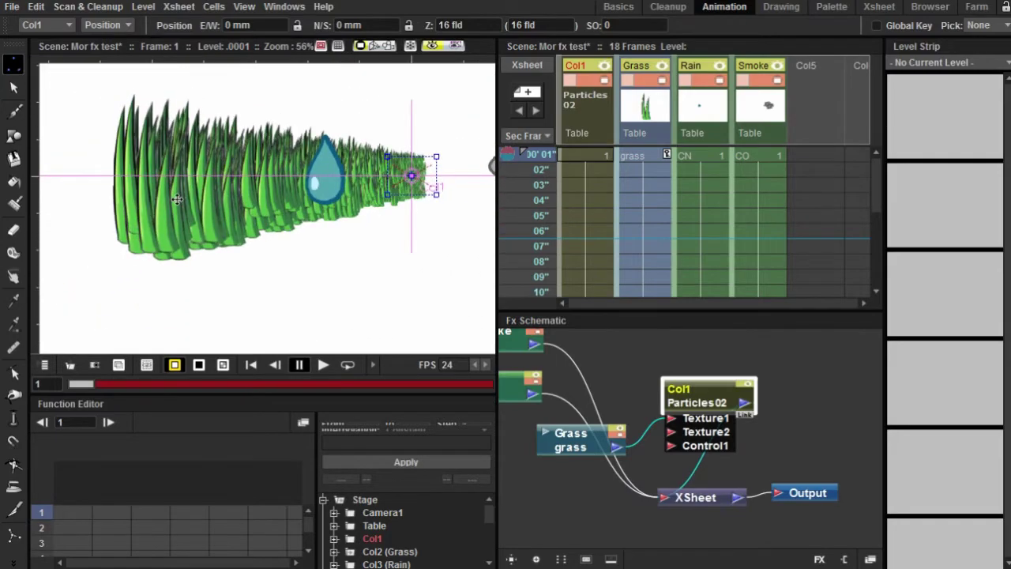
scroll(297, 191, up, 2)
scroll(297, 191, down, 1)
scroll(297, 191, down, 2)
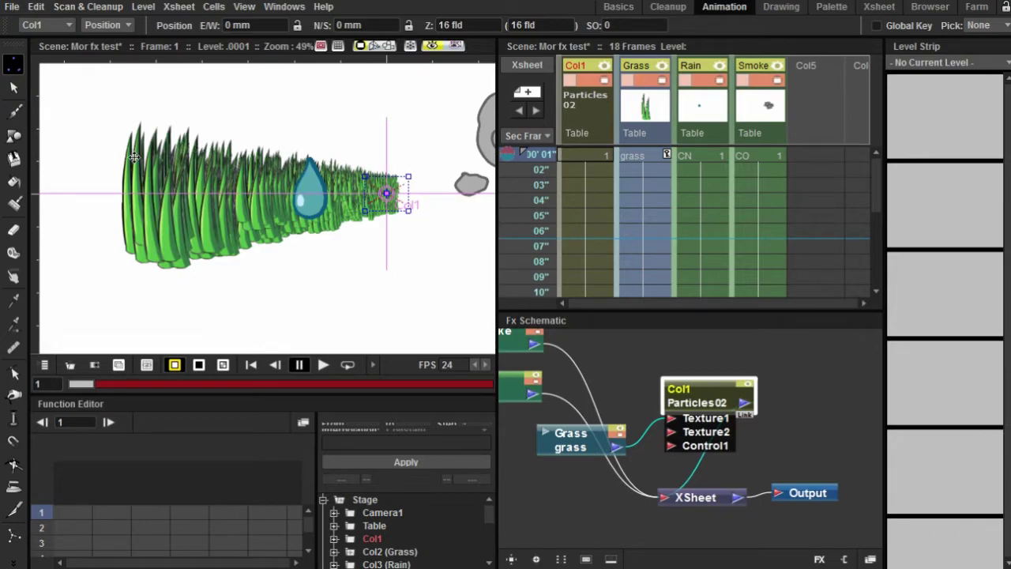
scroll(98, 181, up, 4)
scroll(155, 186, down, 4)
scroll(76, 197, up, 3)
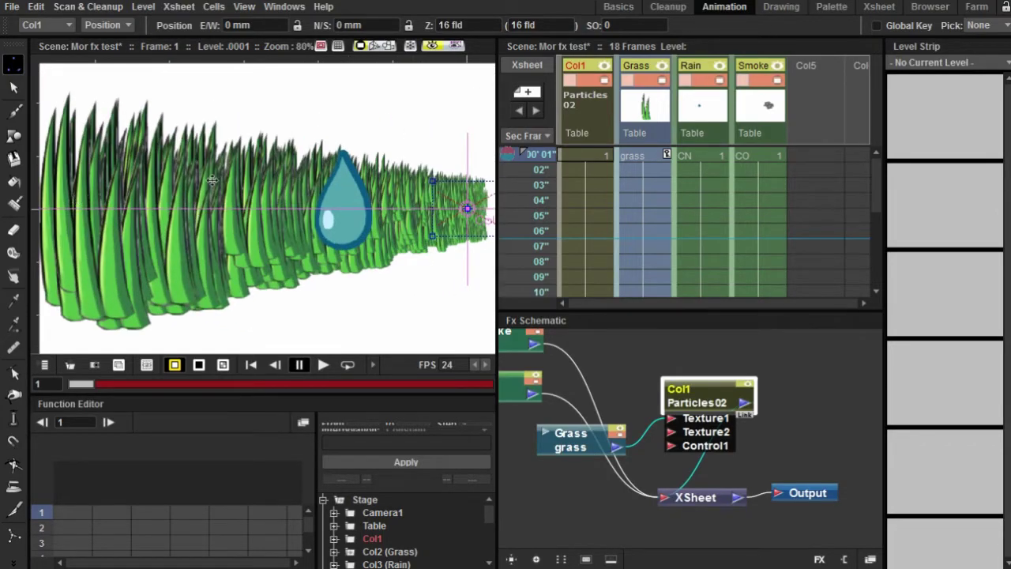
scroll(376, 197, down, 5)
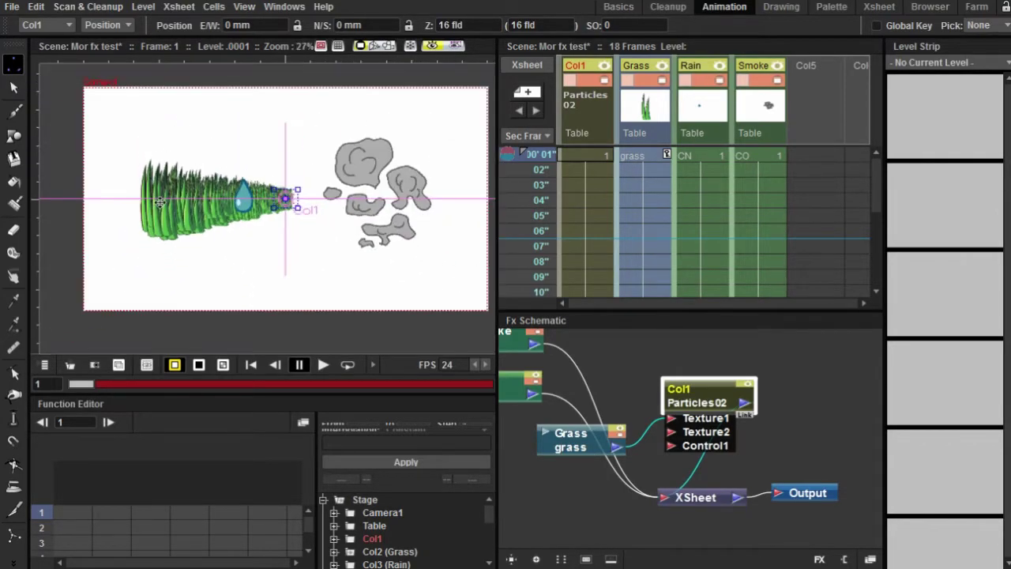
scroll(132, 209, up, 1)
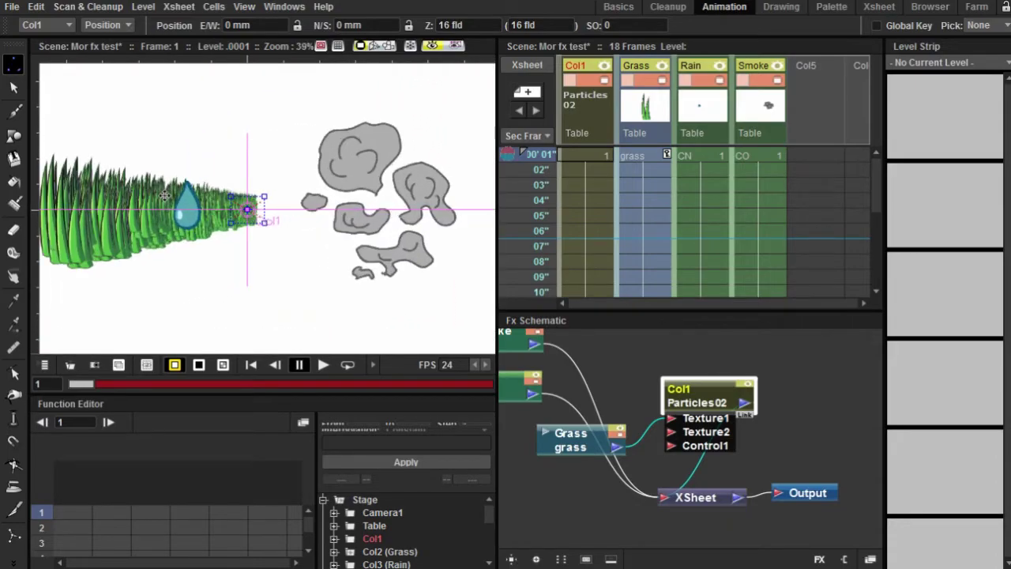
scroll(219, 158, down, 1)
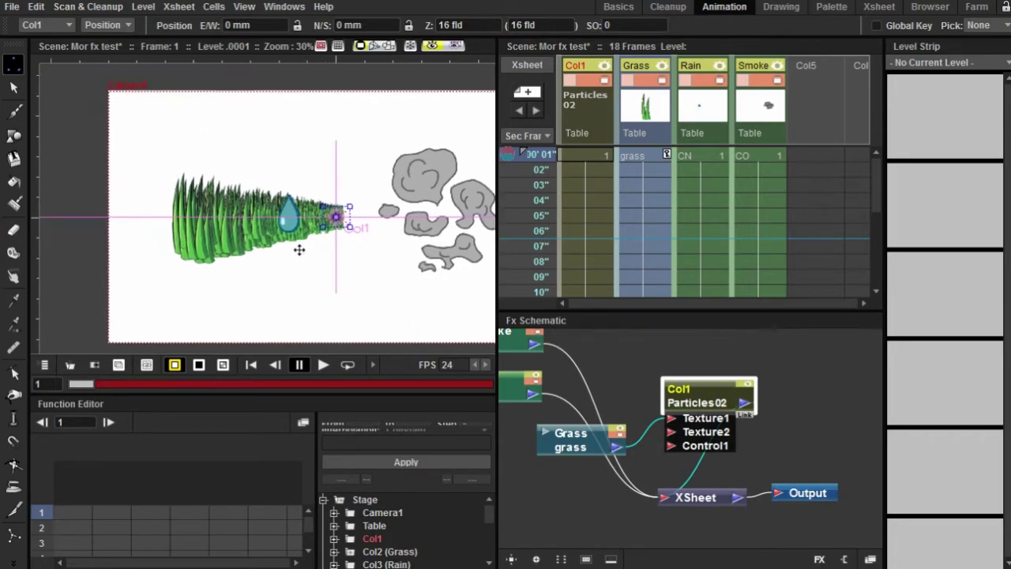
scroll(110, 194, up, 4)
scroll(676, 454, up, 1)
scroll(676, 454, down, 1)
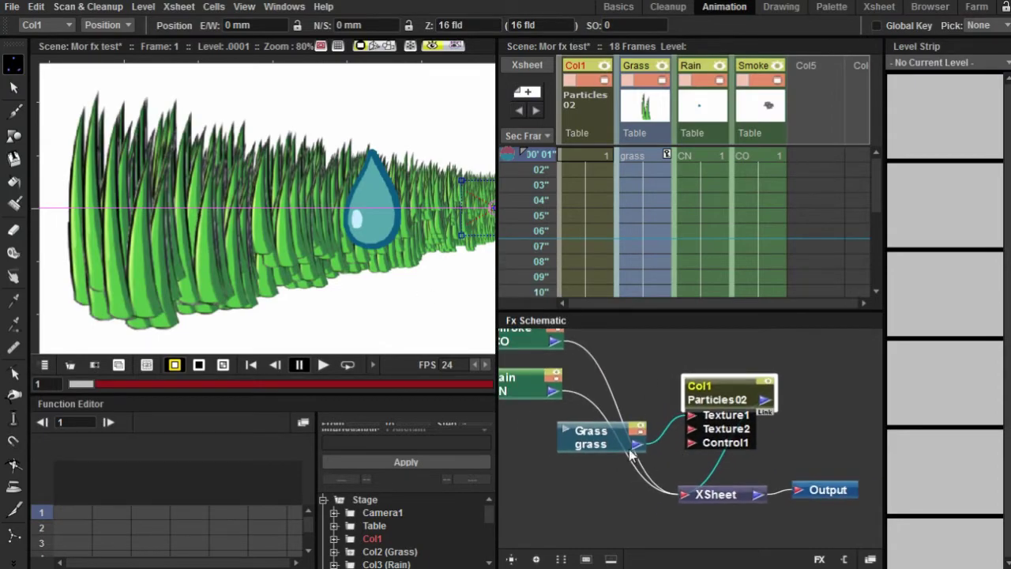
click(568, 441)
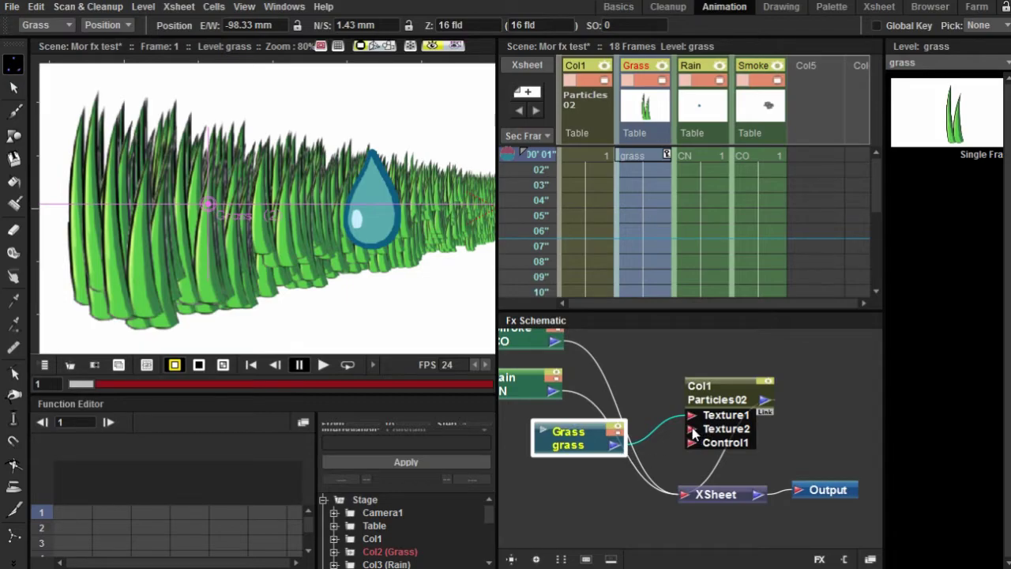
scroll(268, 230, down, 1)
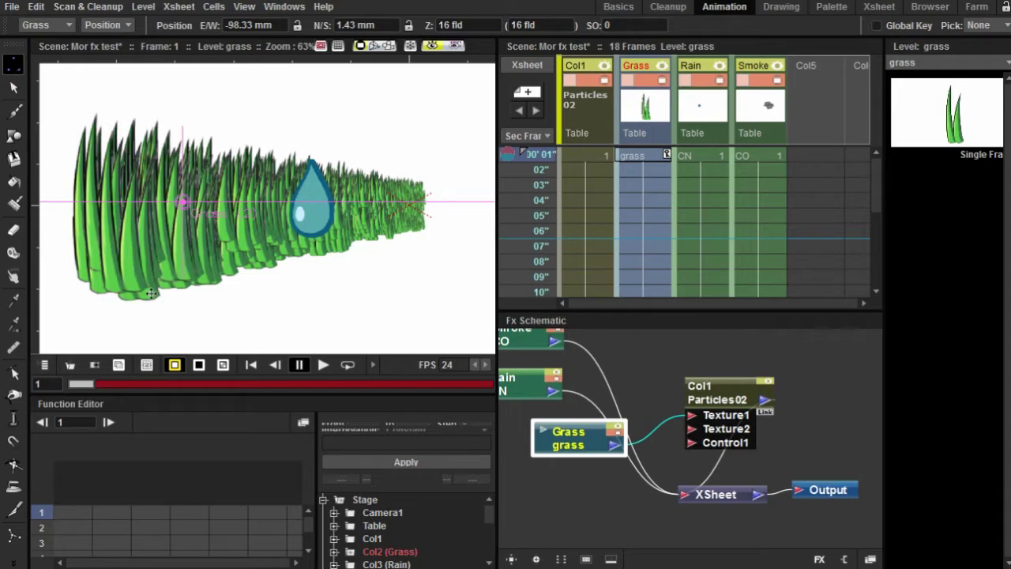
scroll(285, 170, down, 2)
scroll(307, 144, up, 1)
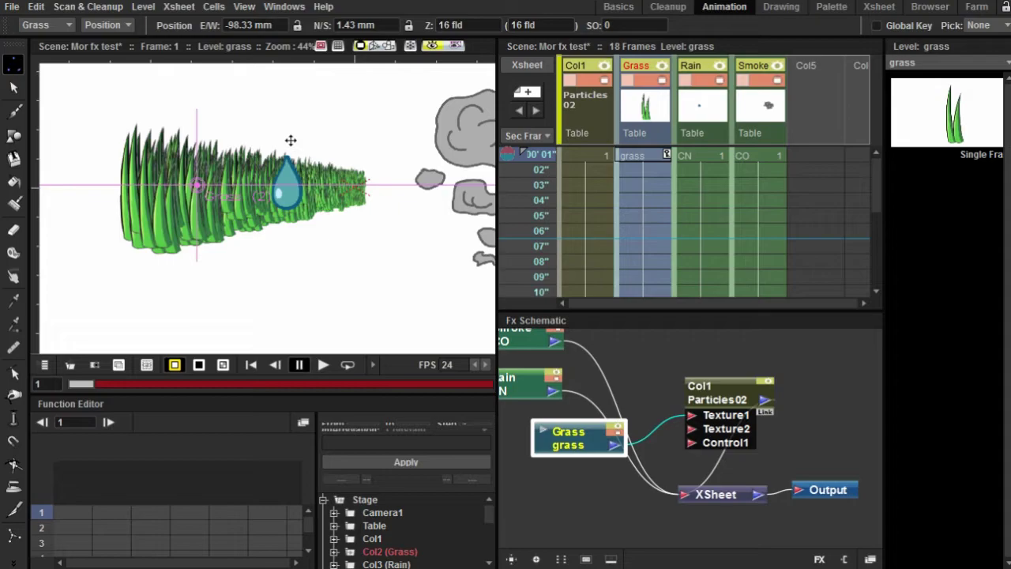
scroll(270, 245, down, 1)
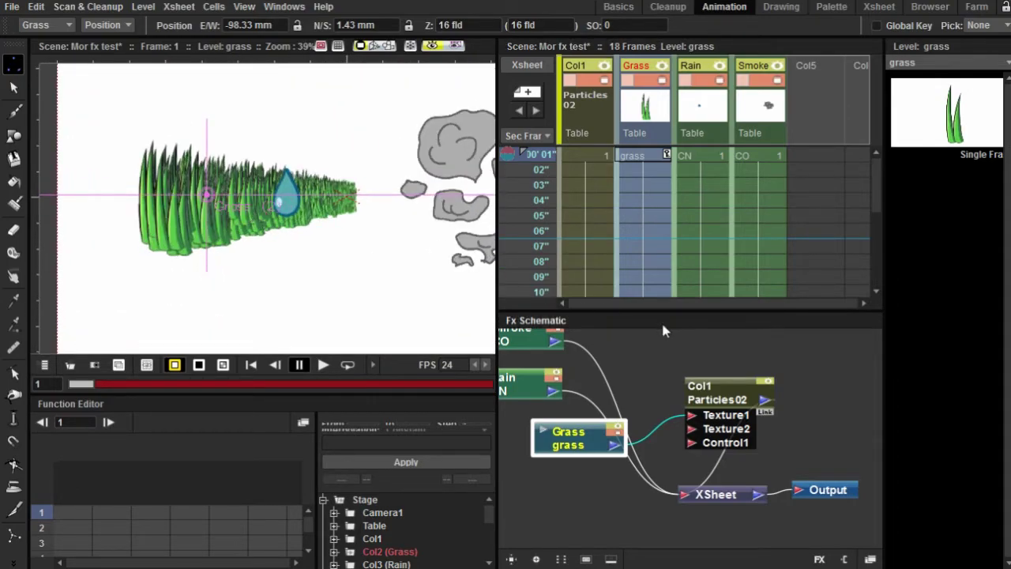
- Turn off the viewer preview, delete the Particles02 effect node from the Fx Schematic, and reposition the Grass node
click(432, 46)
scroll(289, 171, up, 1)
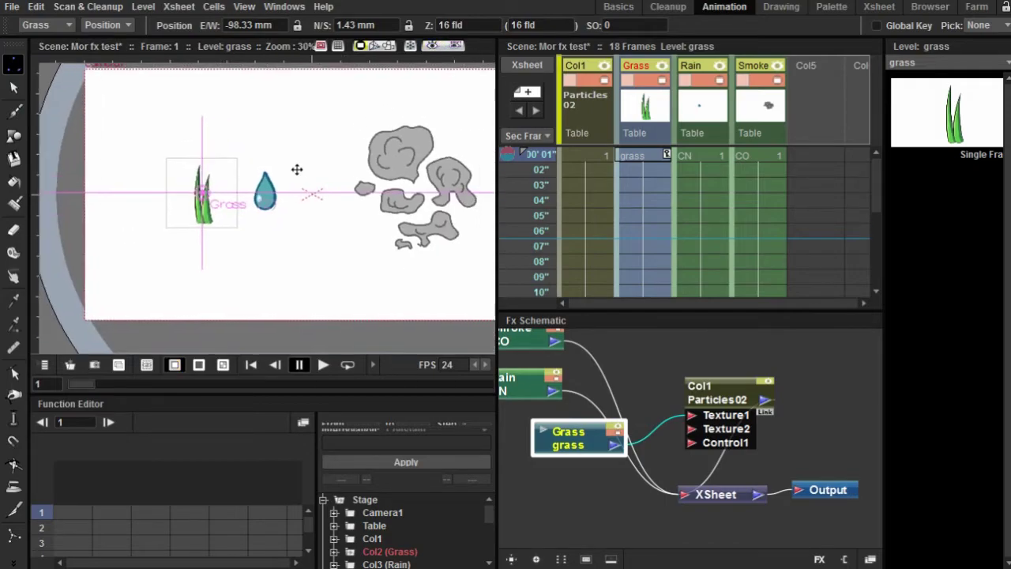
drag(644, 438, 679, 440)
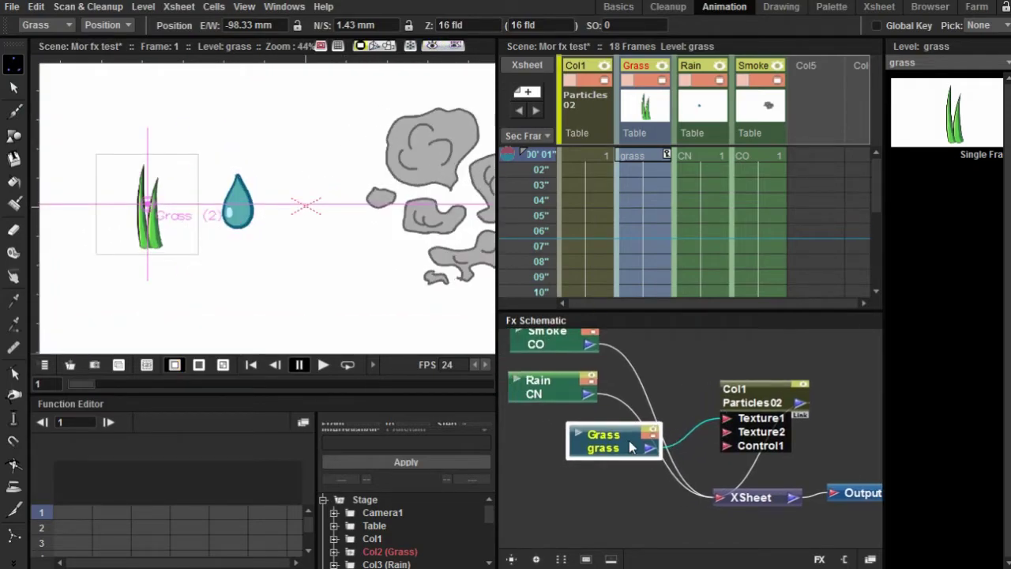
right_click(743, 404)
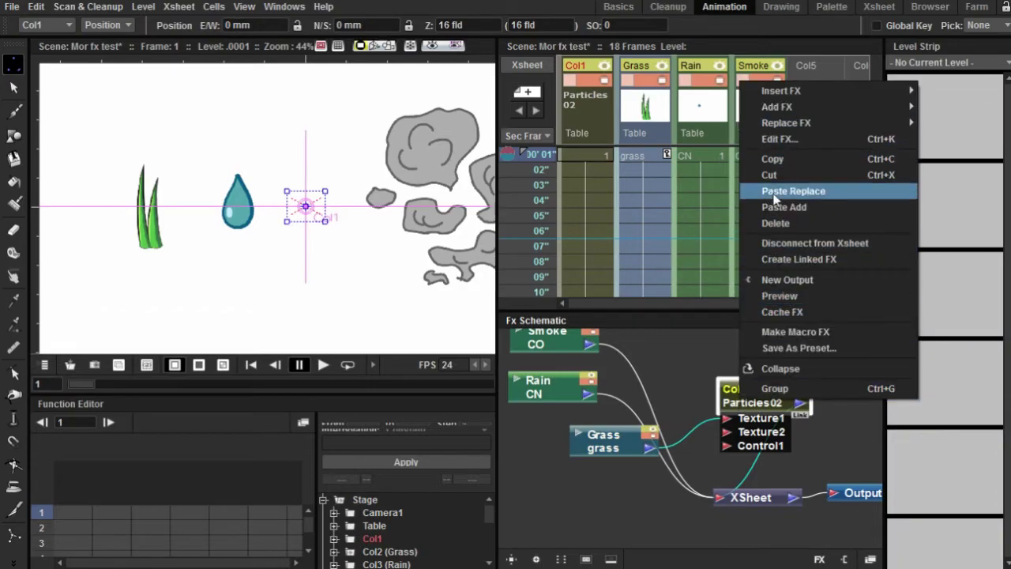
click(776, 223)
click(604, 447)
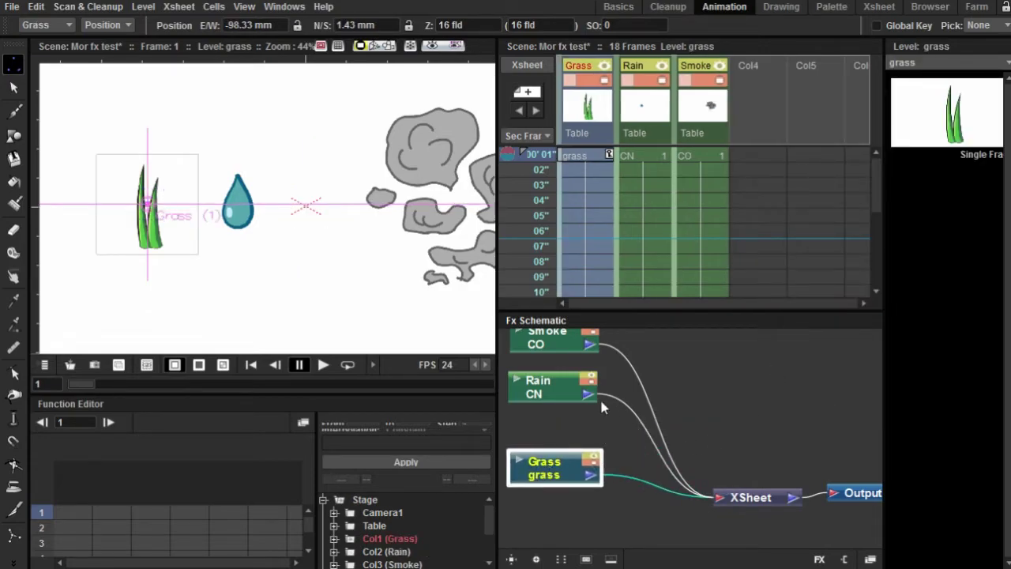
- Insert the Rain preset of the Particles effect for the Rain node and connect the Rain drawing to its Texture1 input
click(615, 442)
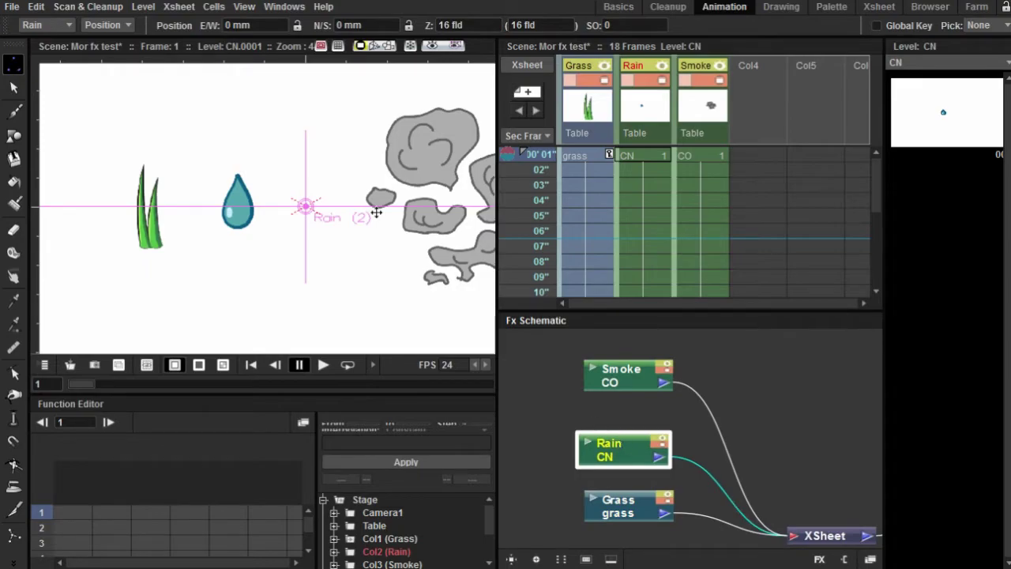
right_click(607, 449)
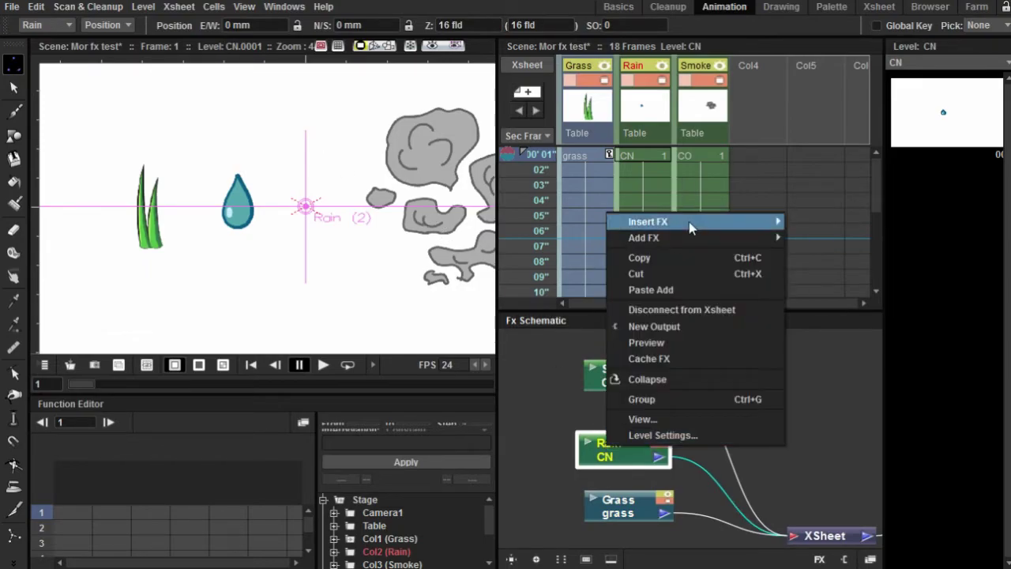
mouse_move(689, 221)
mouse_move(864, 354)
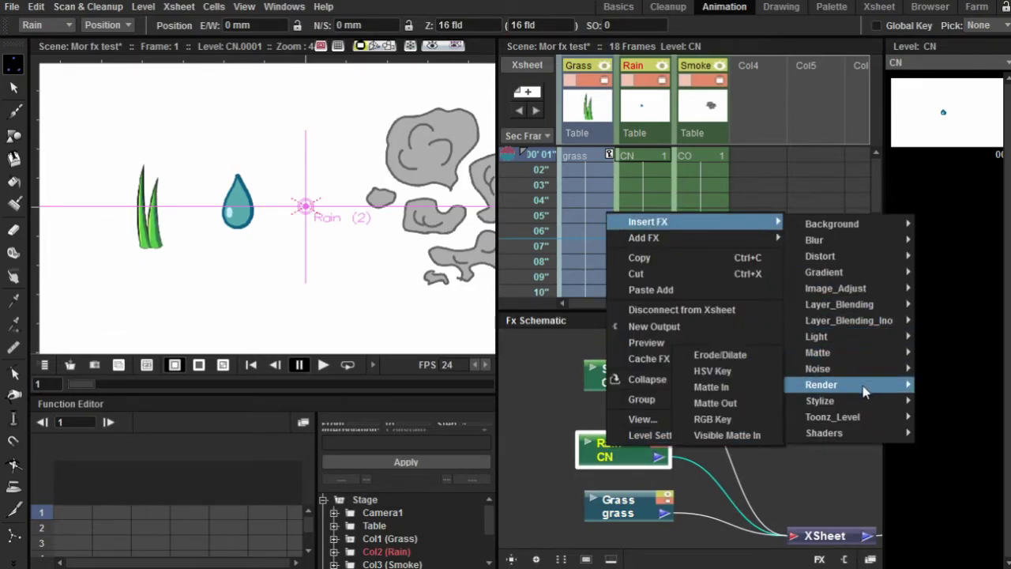
mouse_move(861, 385)
mouse_move(748, 423)
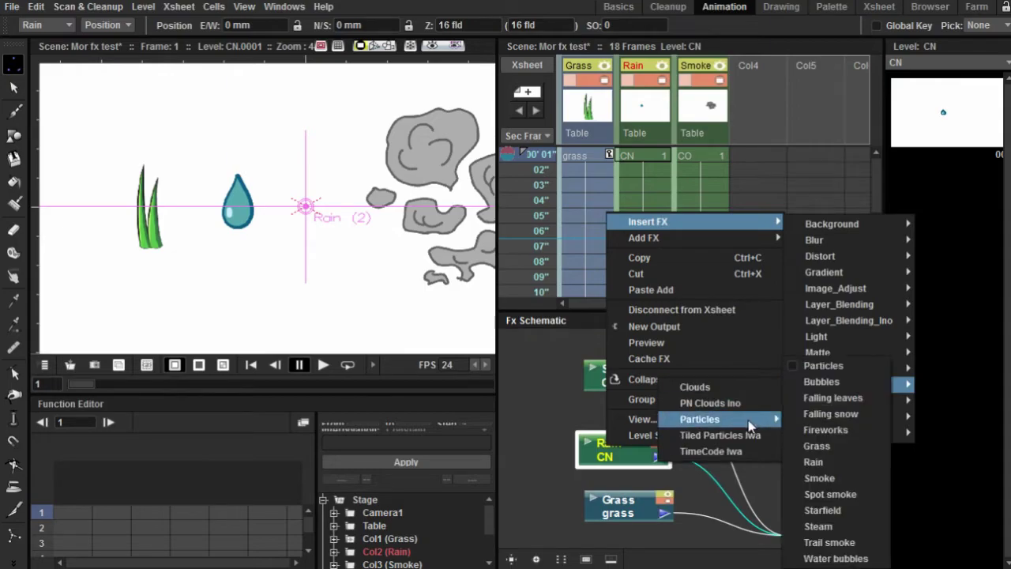
click(813, 462)
drag(681, 485, 715, 368)
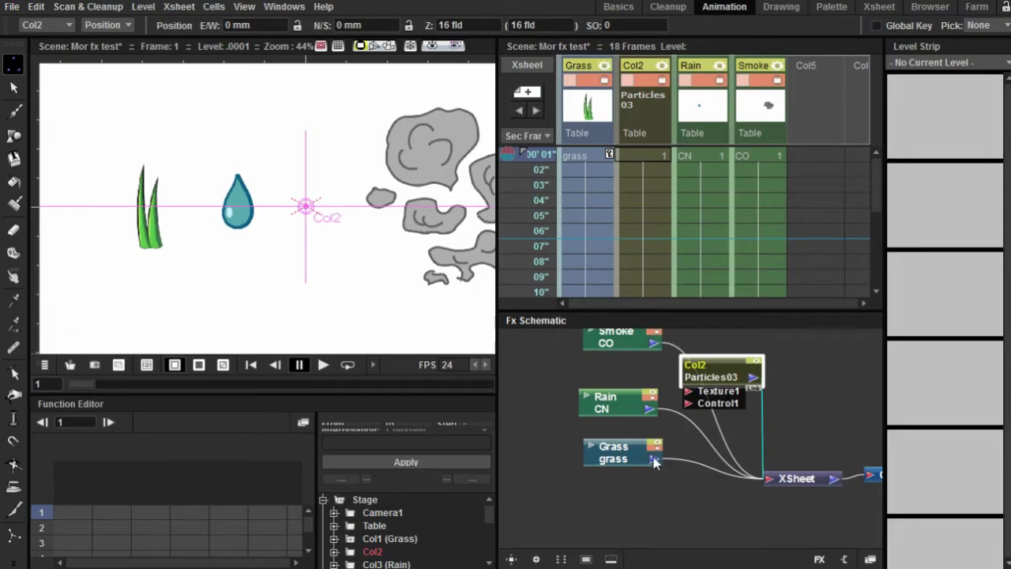
drag(649, 408, 688, 393)
- Inspect the raindrop drawing of level CN up close in the Basics room, and return to the Animation room
scroll(293, 237, up, 3)
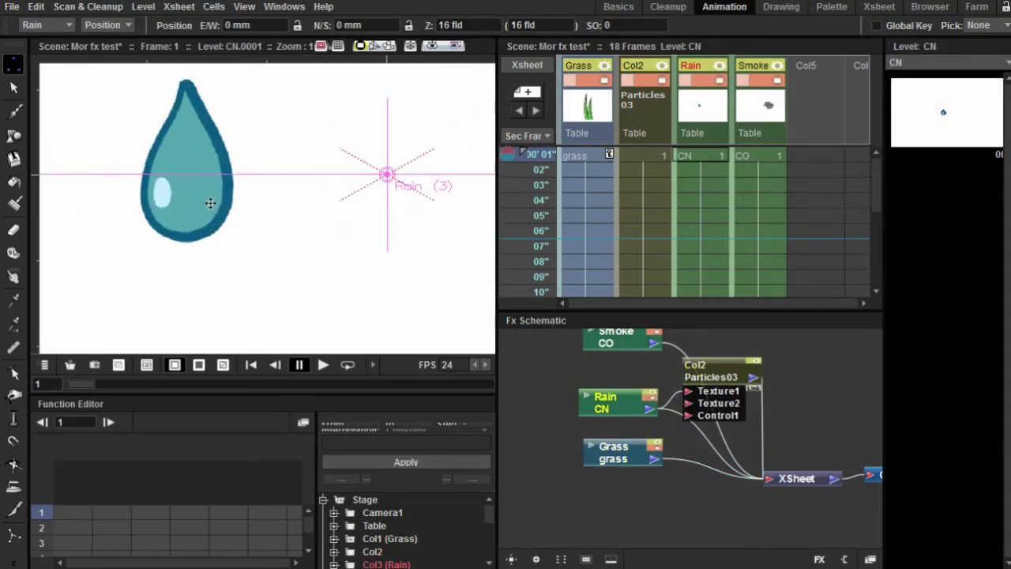
click(707, 158)
click(614, 7)
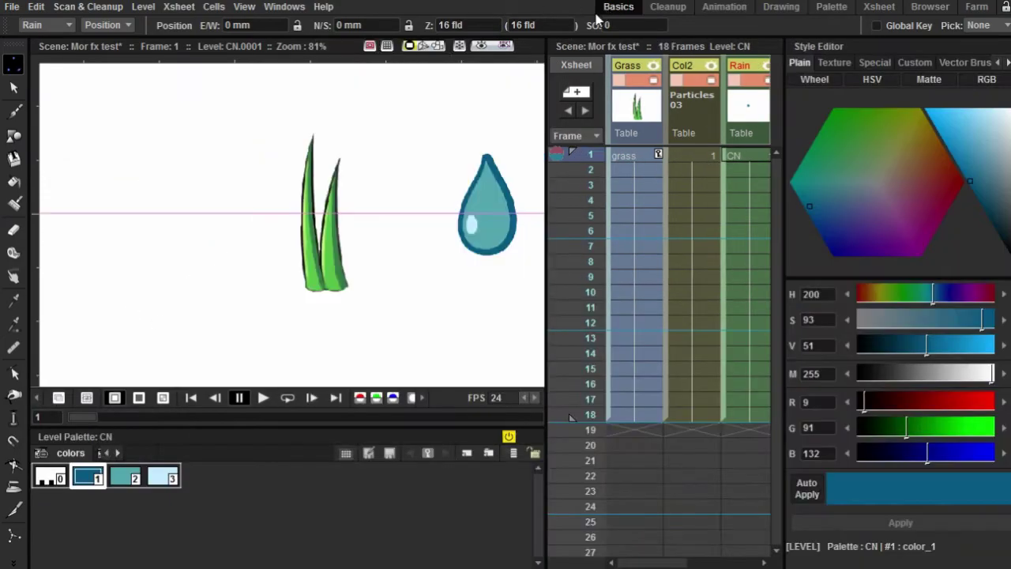
scroll(358, 254, up, 4)
drag(358, 253, 172, 248)
scroll(379, 195, down, 2)
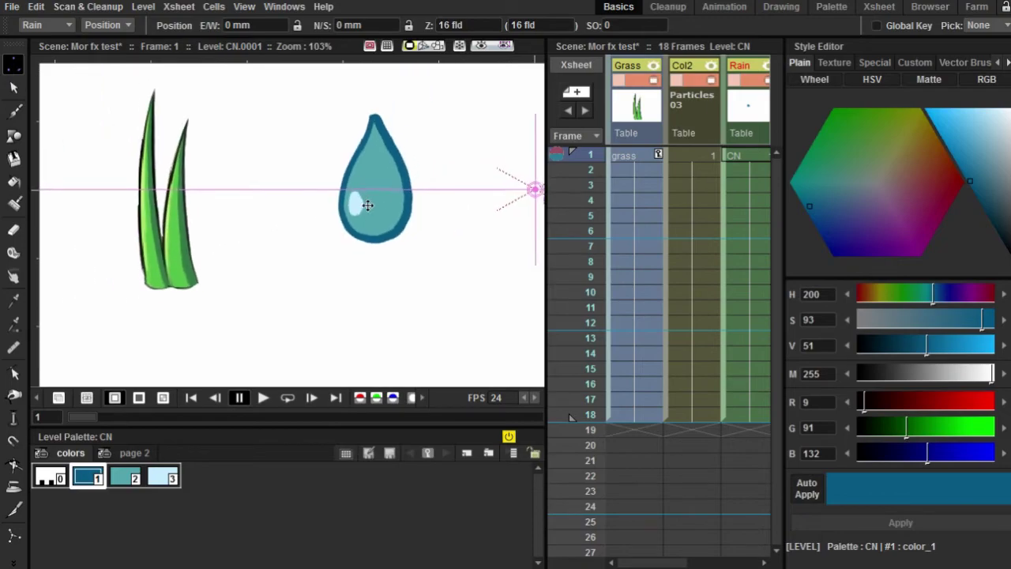
drag(379, 196, 301, 247)
scroll(301, 247, up, 1)
scroll(687, 208, right, 2)
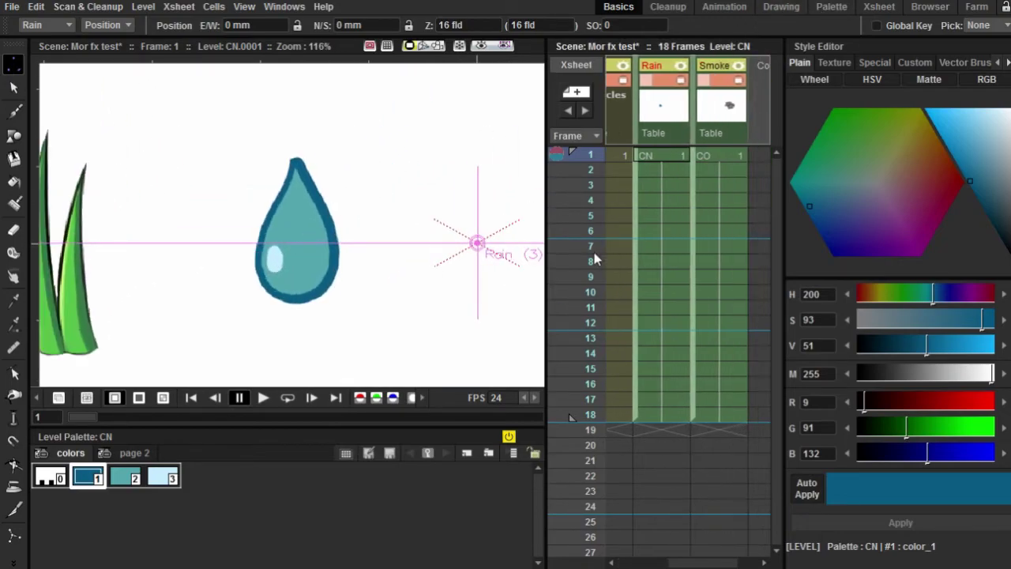
click(723, 7)
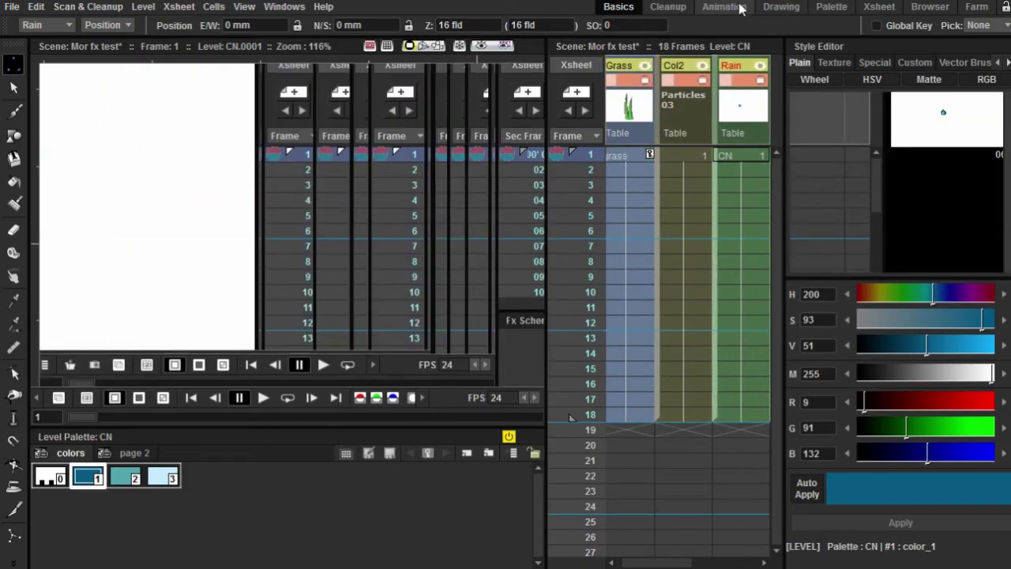
- Move the Rain node farther away from the Particles03 node in the Fx Schematic
scroll(332, 248, down, 3)
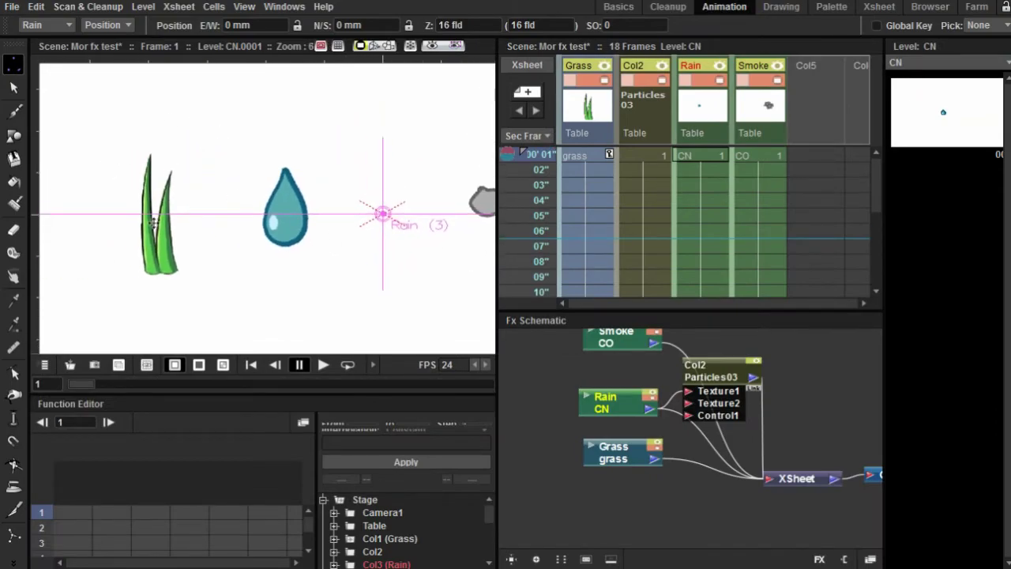
scroll(379, 210, down, 3)
scroll(342, 201, up, 4)
scroll(326, 238, down, 2)
scroll(326, 239, up, 2)
scroll(248, 199, down, 1)
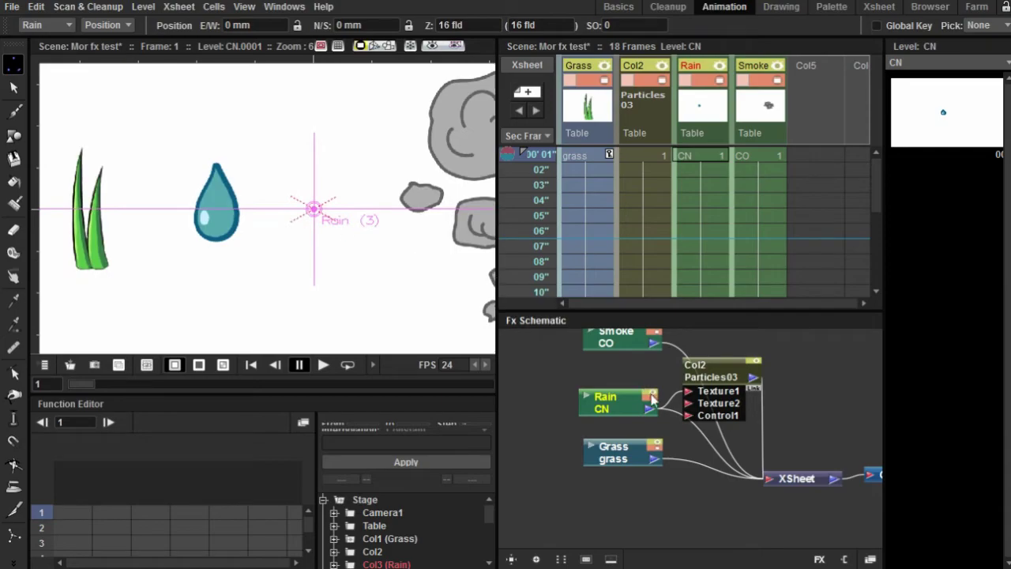
drag(646, 416, 601, 421)
- Examine the Birth Params and Environment settings of the Particles03 rain effect, and close its Fx Settings
click(693, 409)
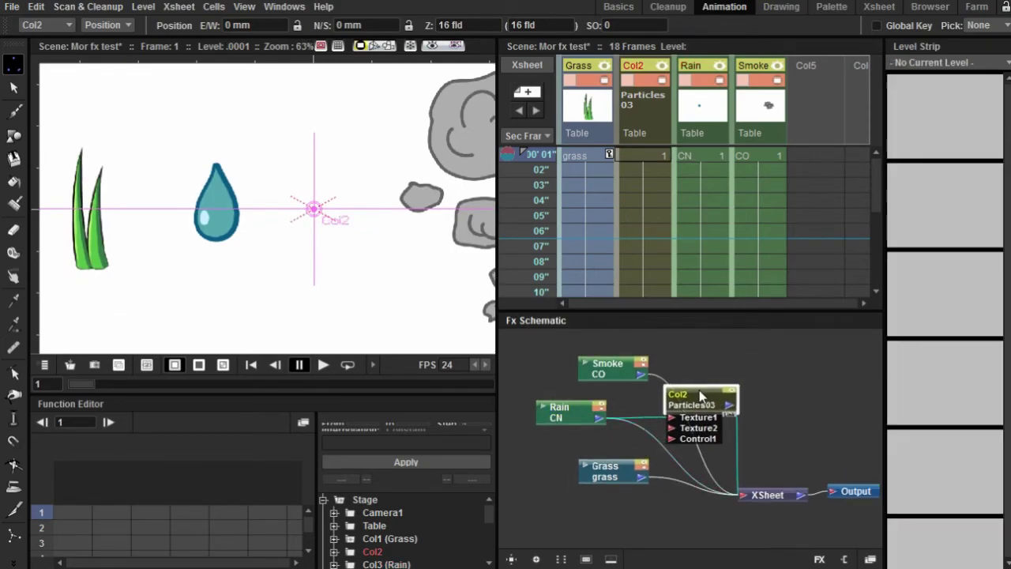
double_click(692, 409)
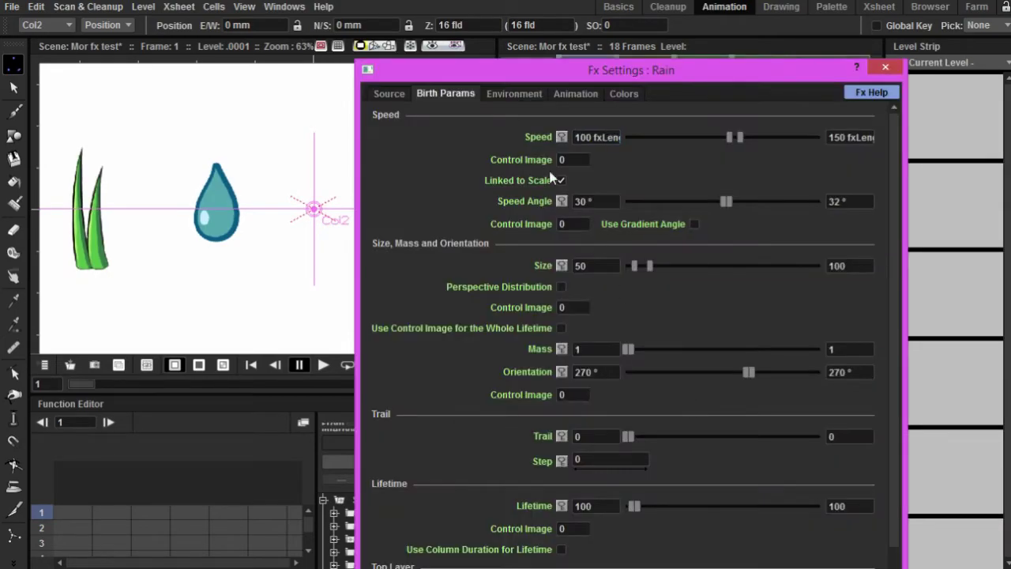
click(505, 97)
click(442, 93)
scroll(452, 300, down, 1)
scroll(577, 231, up, 1)
click(886, 66)
- Check the particle rain in the viewer preview on frames 1 and 2, and turn the preview off
scroll(316, 153, down, 3)
click(432, 45)
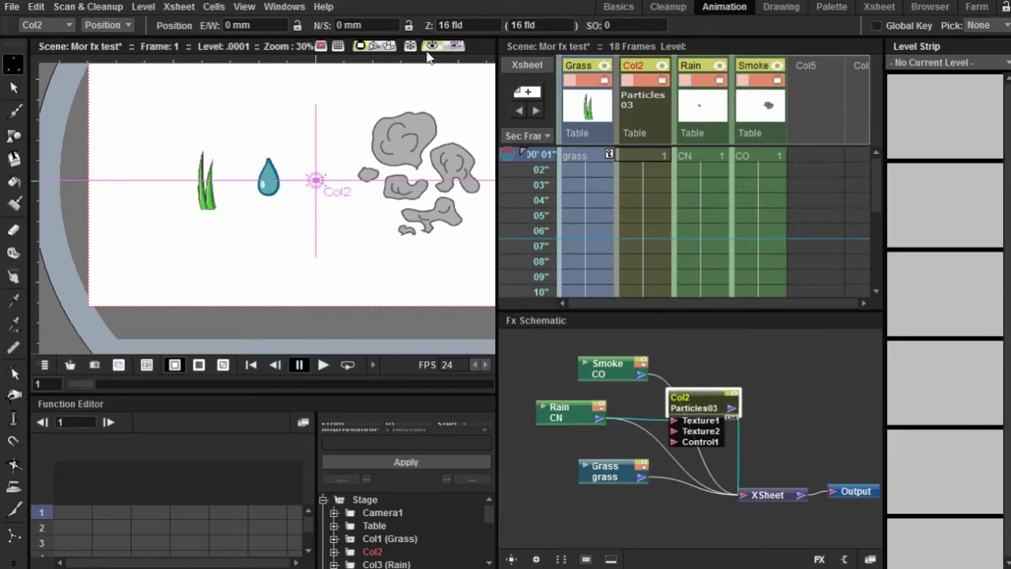
scroll(326, 134, up, 1)
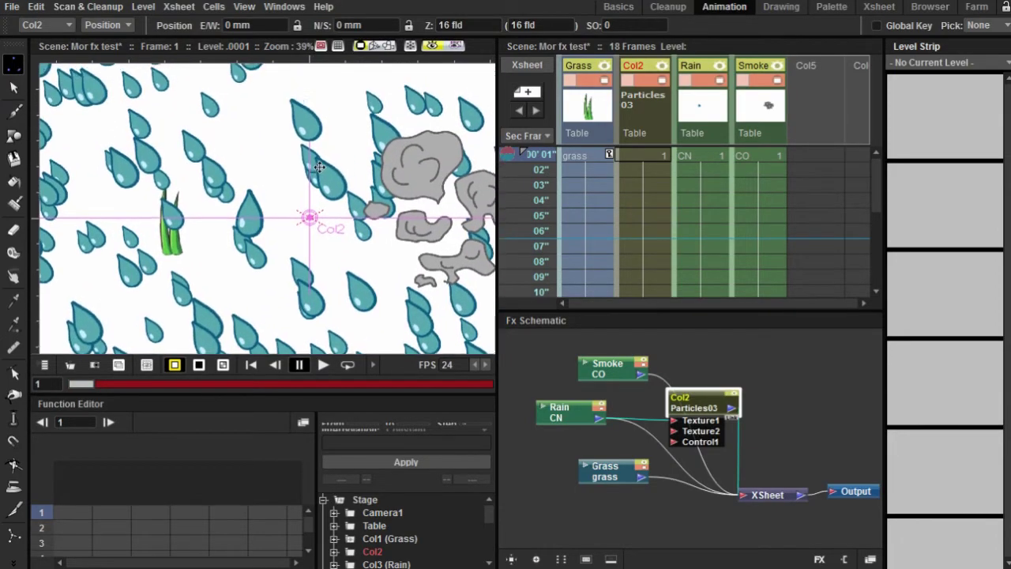
click(617, 169)
scroll(112, 209, down, 2)
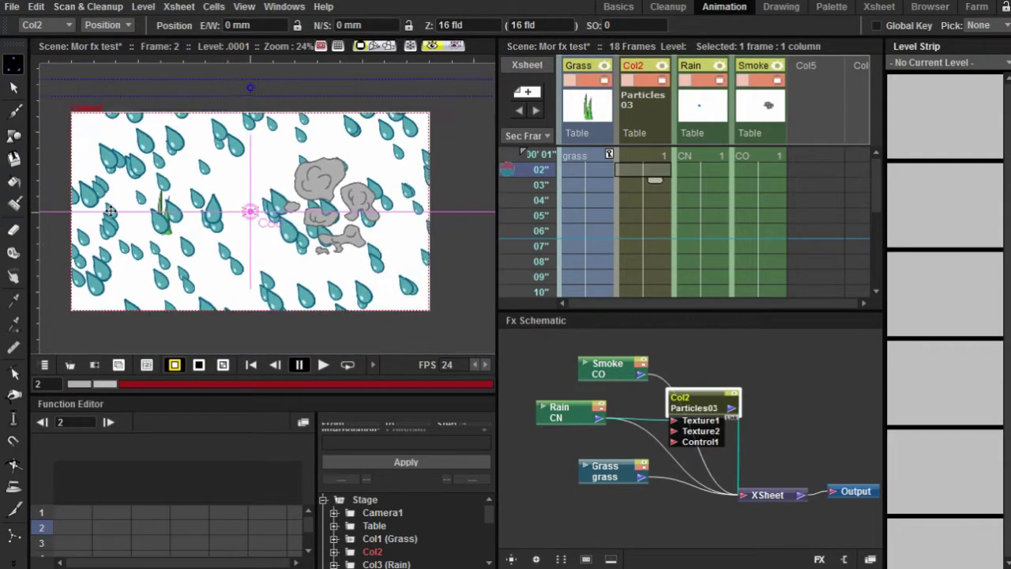
click(432, 45)
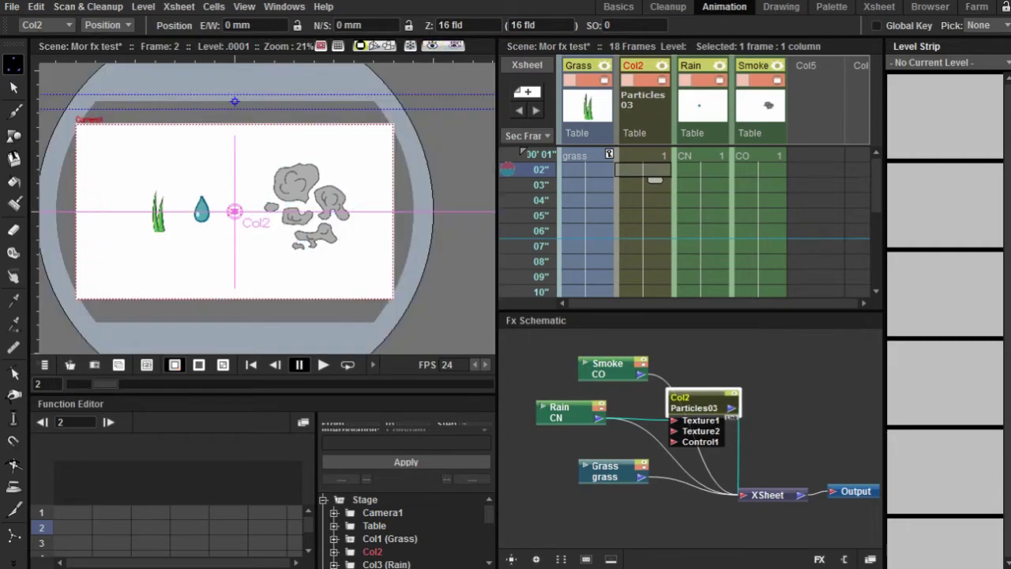
- Render a preview of the raindrop particles, watch it play in a loop, and close the rendered frames
key(alt+f)
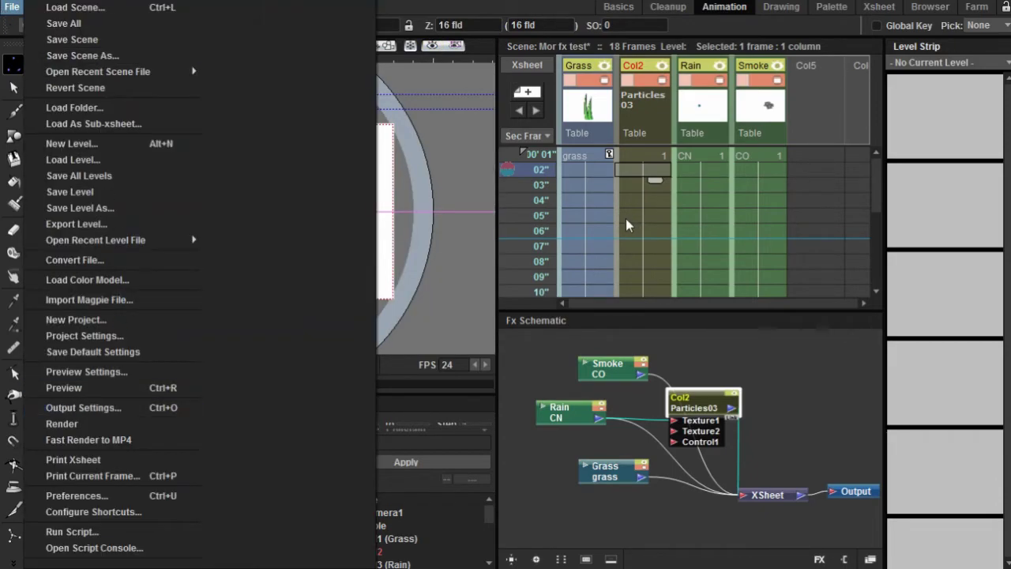
key(Escape)
key(Down)
key(Down)
key(Down)
click(12, 7)
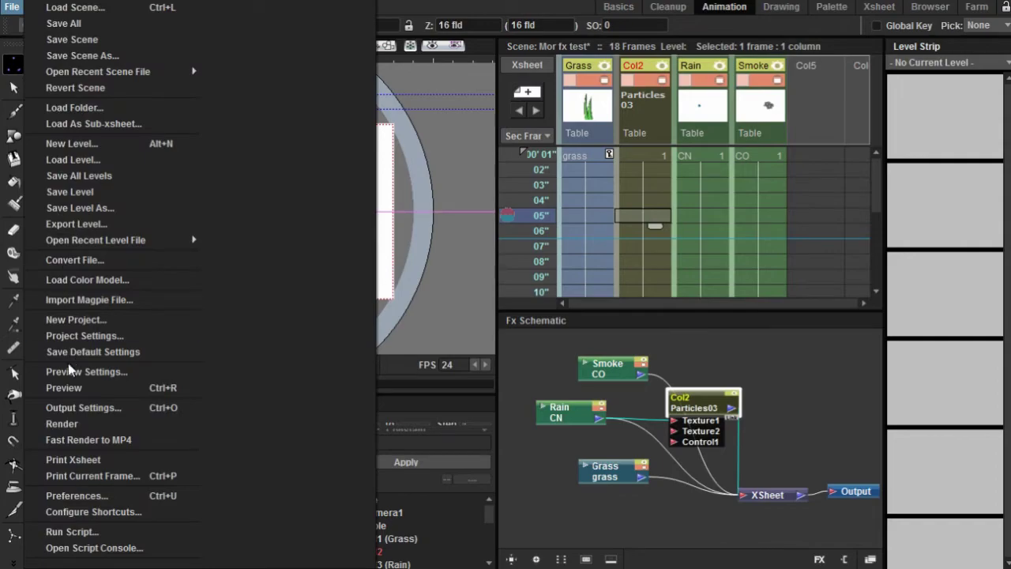
click(72, 389)
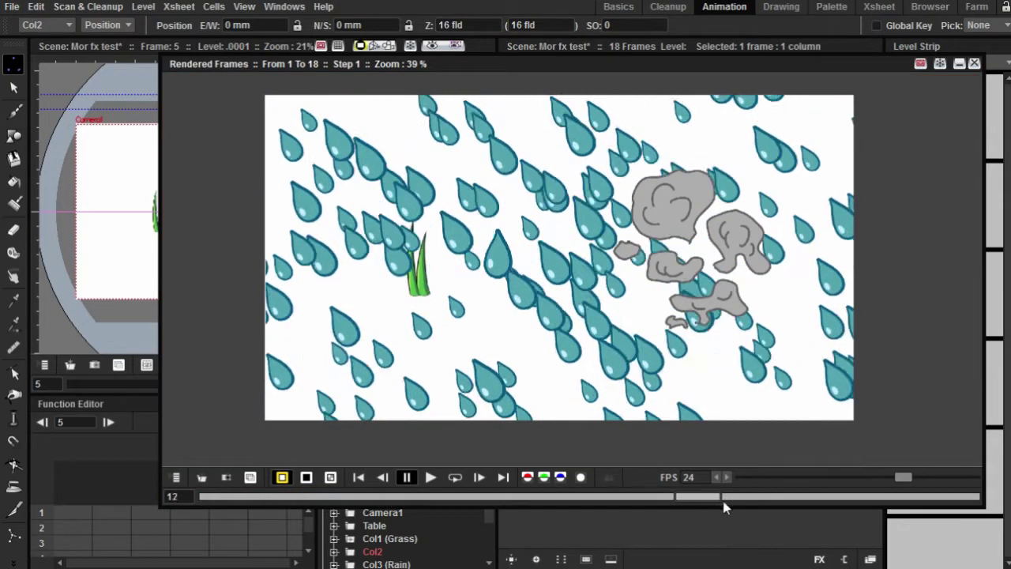
click(455, 477)
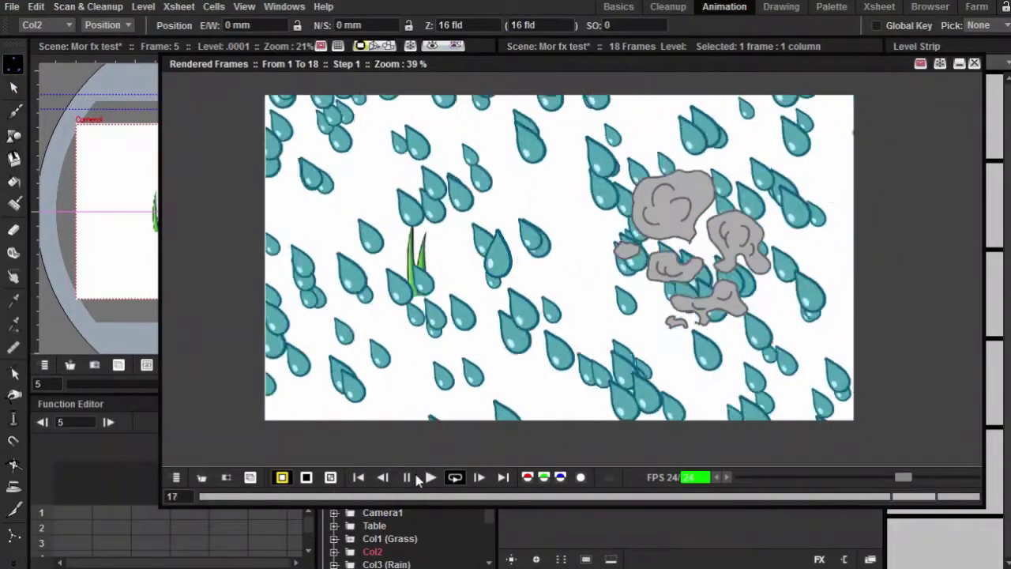
click(417, 473)
click(974, 63)
- In the Basics room, erase the raindrop outlines on frame 1 of level CN with the Eraser in Lines mode
drag(289, 196, 418, 213)
scroll(355, 202, up, 2)
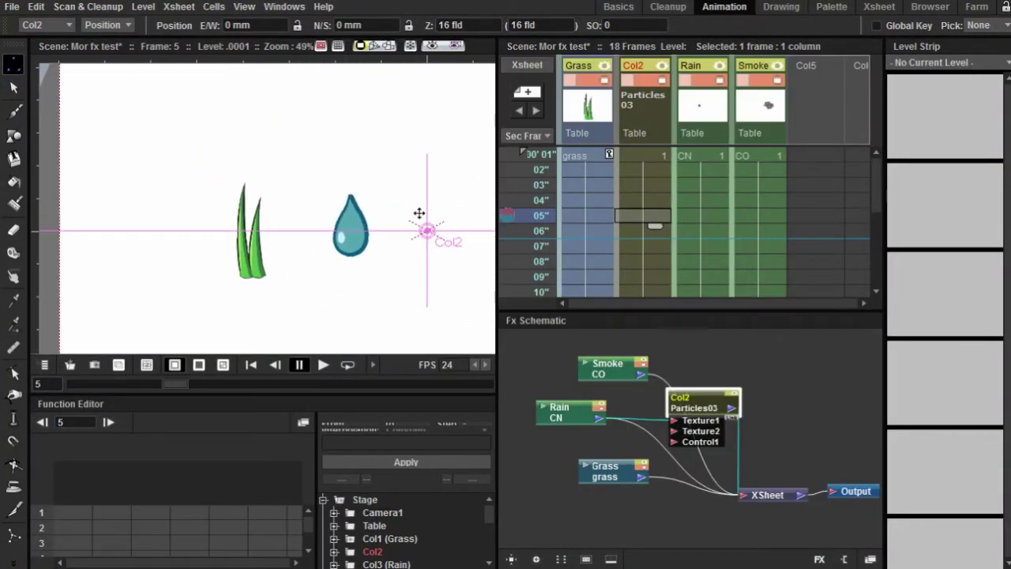
click(618, 7)
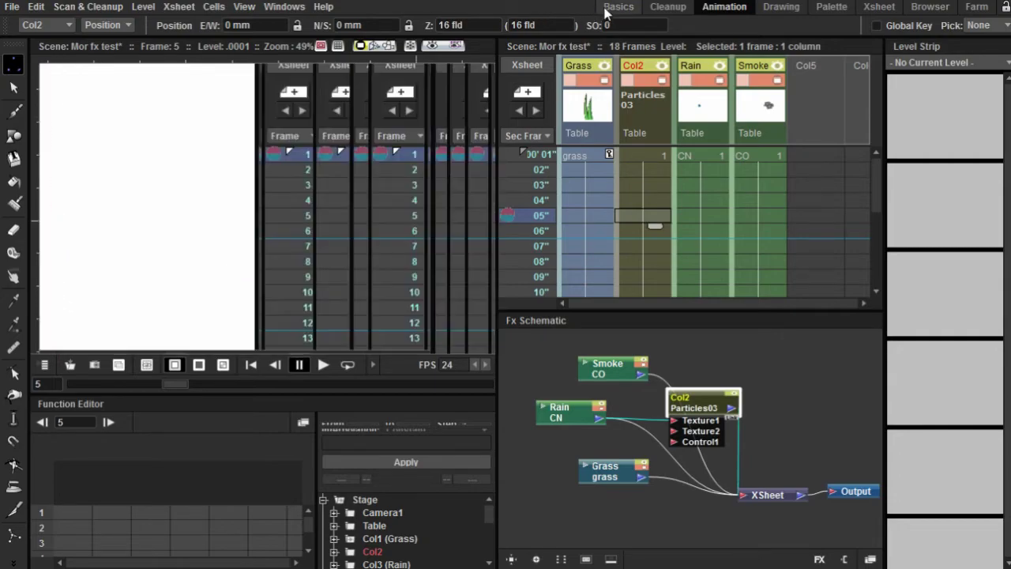
scroll(617, 209, right, 2)
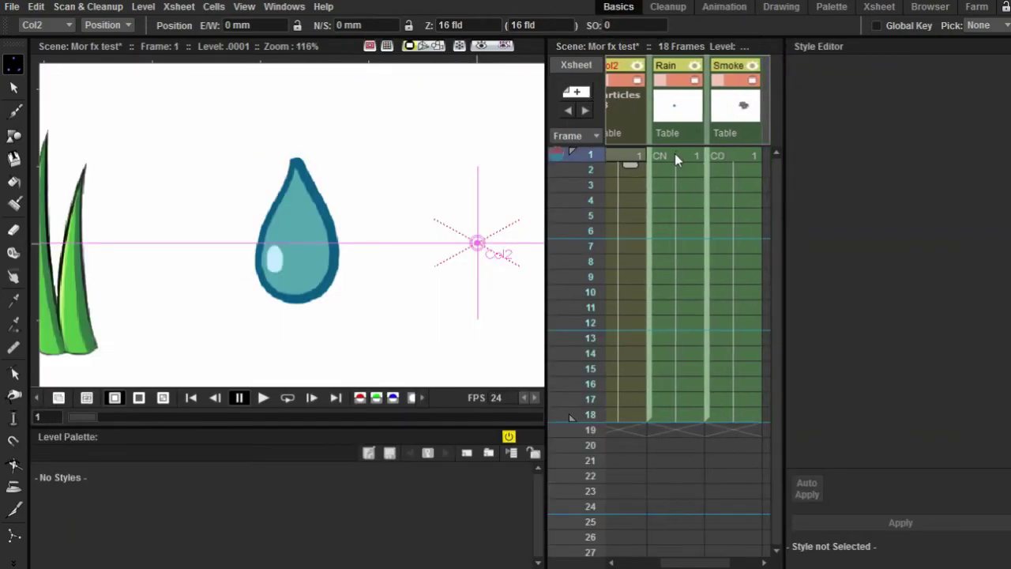
click(675, 155)
click(13, 229)
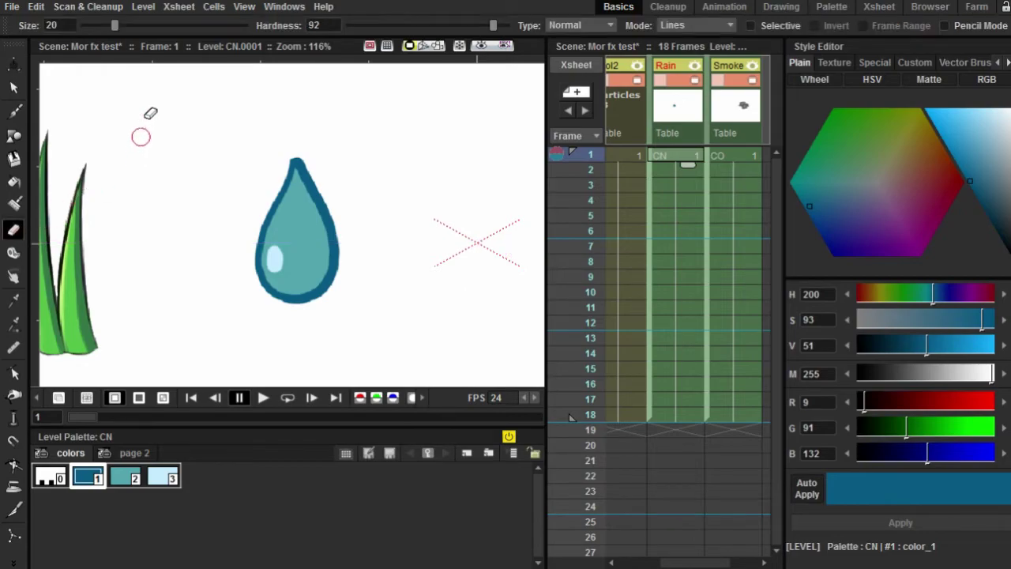
mouse_move(238, 83)
mouse_down()
mouse_move(300, 331)
mouse_move(280, 226)
mouse_move(293, 316)
mouse_up()
- Clear the rest of the raindrop with transparent style 0 and an enlarged paint brush
click(13, 204)
click(50, 476)
drag(271, 163, 285, 164)
drag(93, 26, 207, 25)
mouse_move(286, 135)
mouse_down()
mouse_move(273, 273)
mouse_move(313, 260)
mouse_move(339, 229)
mouse_up()
- Draw a straight vertical streak in dark blue style 1 with the Brush in place of the raindrop
click(14, 110)
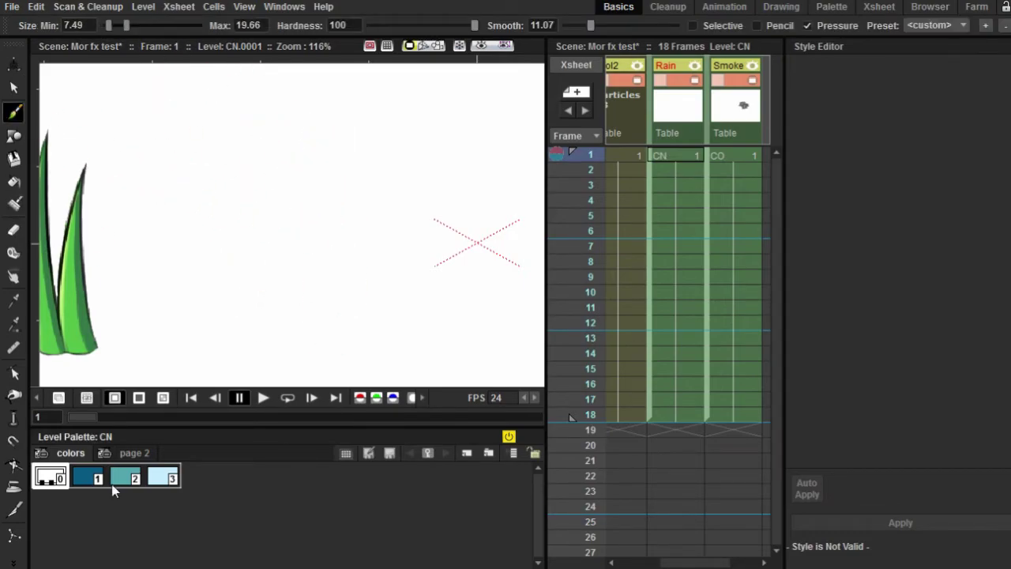
click(87, 476)
drag(294, 135, 289, 314)
drag(287, 148, 287, 289)
drag(293, 150, 289, 345)
drag(289, 157, 289, 341)
click(289, 171)
drag(289, 171, 280, 330)
drag(286, 168, 281, 348)
drag(287, 167, 281, 346)
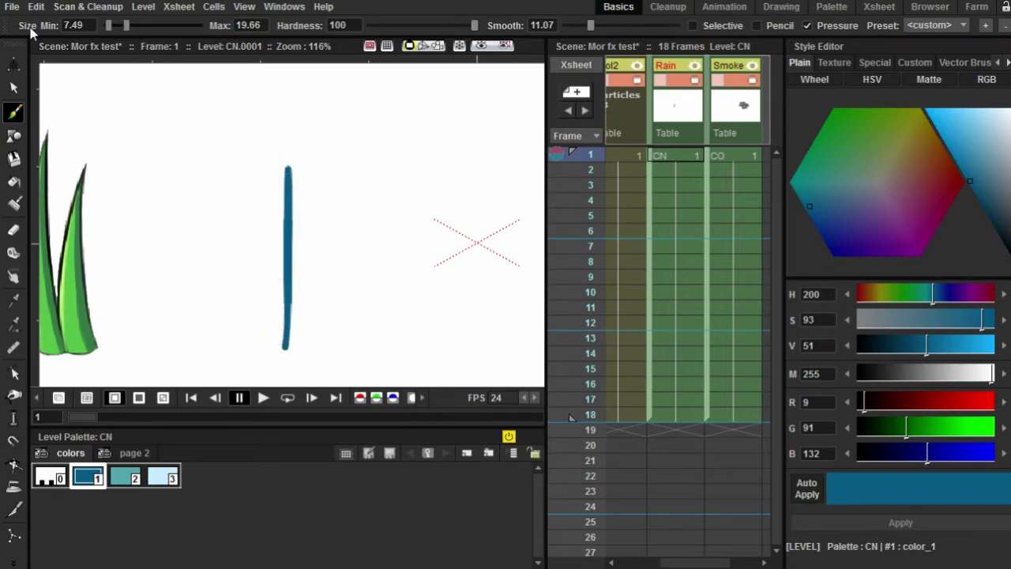
- Render a preview of the streak-shaped rain, examine it looping at different zooms, and close the rendered frames
click(12, 6)
key(Escape)
key(ctrl+r)
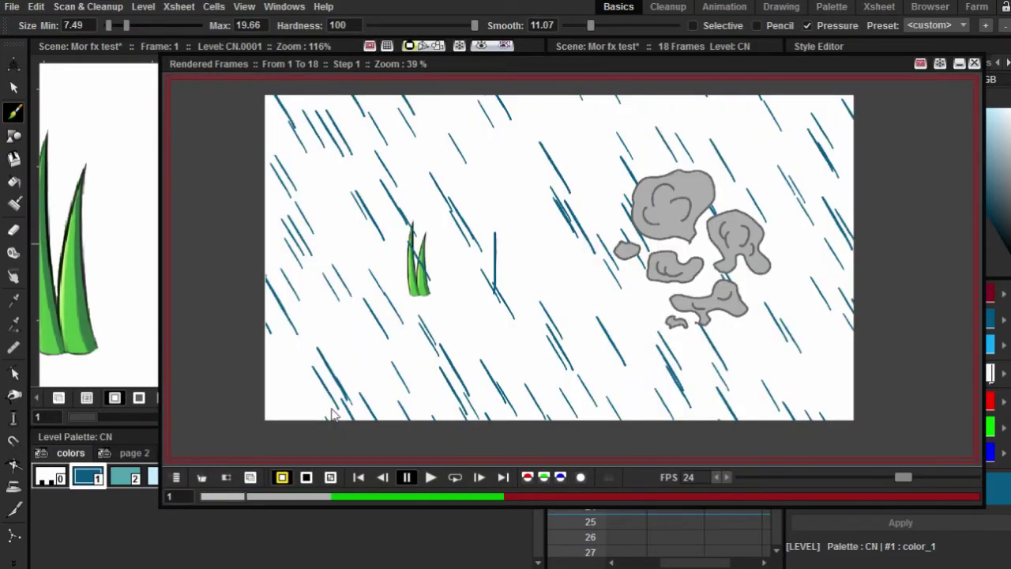
click(454, 478)
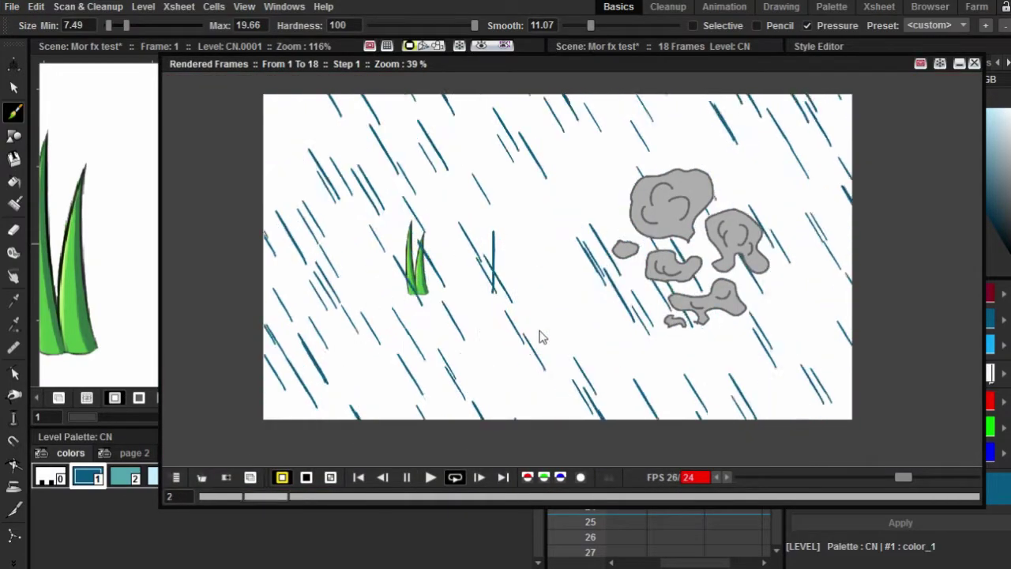
scroll(582, 253, down, 2)
scroll(564, 244, up, 3)
scroll(565, 244, down, 4)
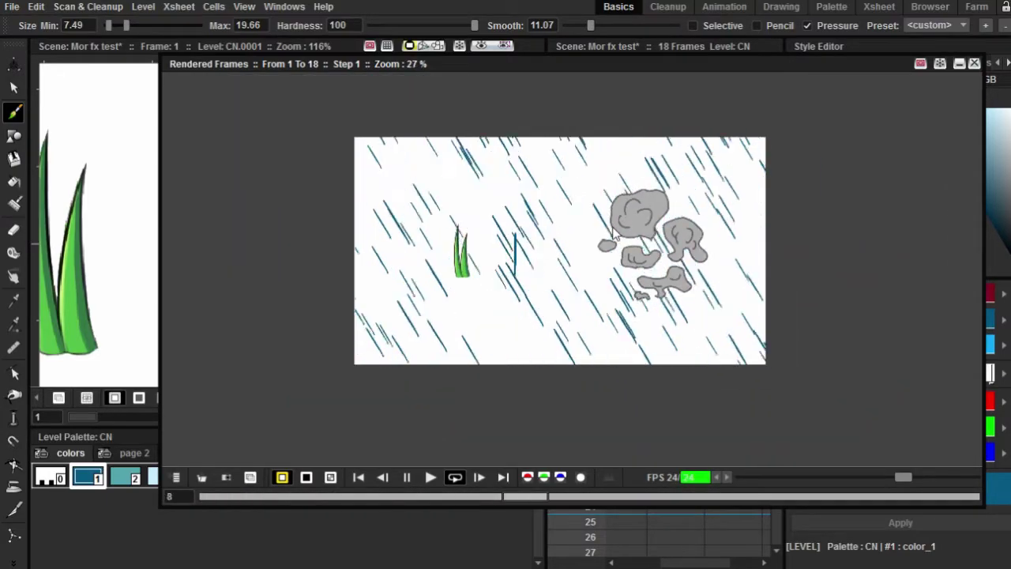
scroll(542, 244, up, 2)
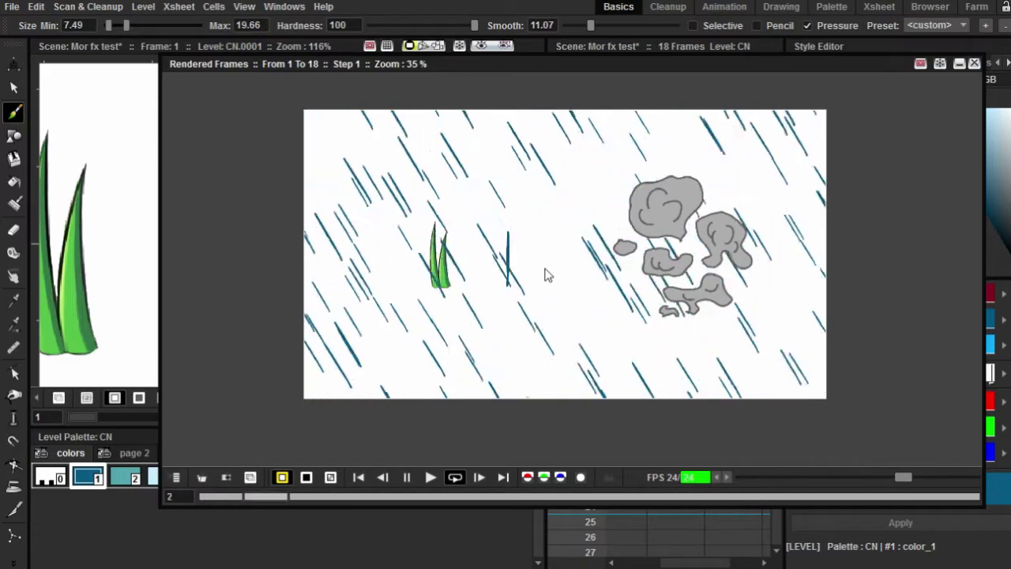
click(407, 477)
click(975, 63)
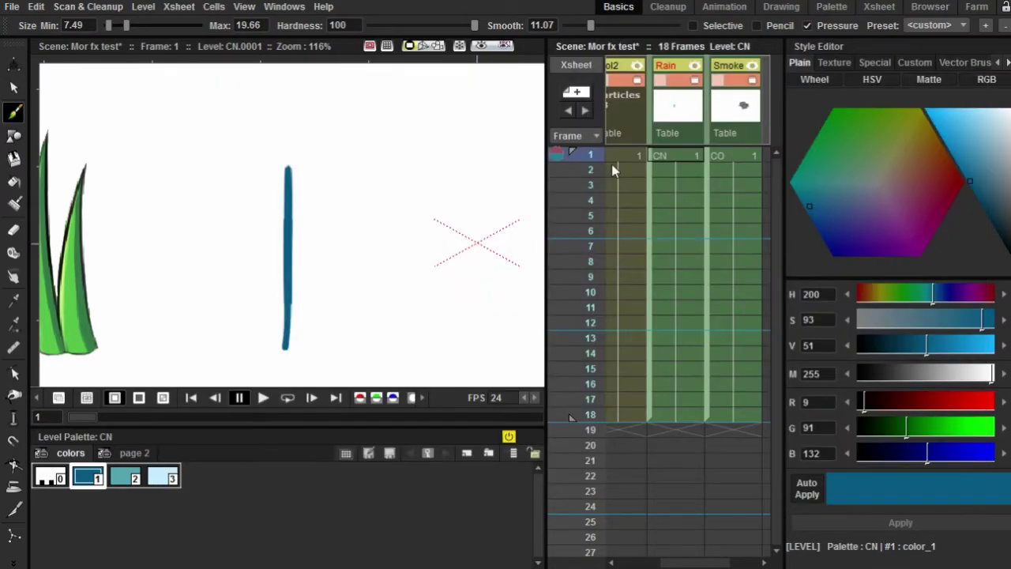
- Delete the Col2 Particles03 column from the Xsheet and select the first CO drawing in the Smoke column
right_click(678, 118)
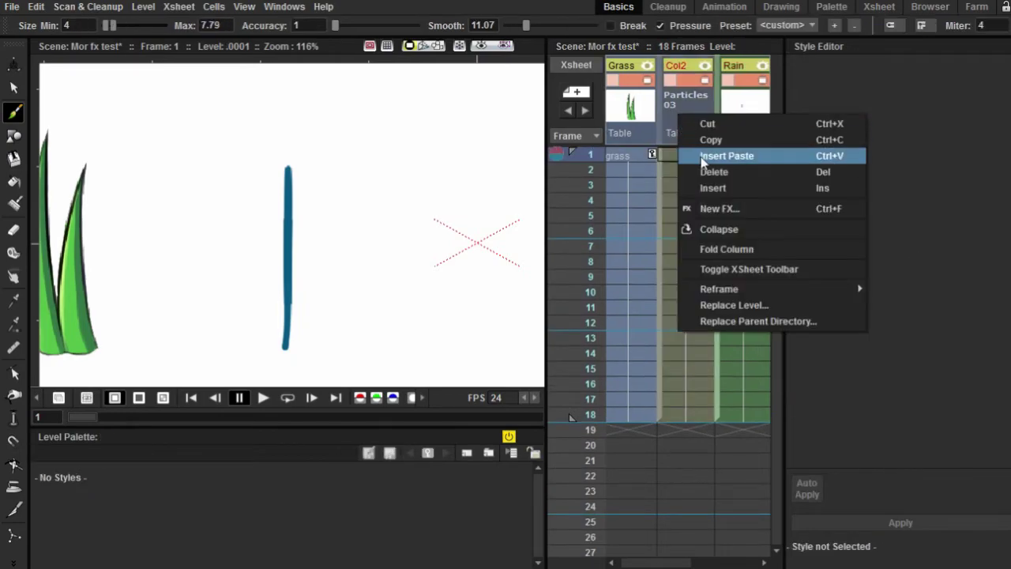
click(711, 171)
scroll(679, 164, right, 2)
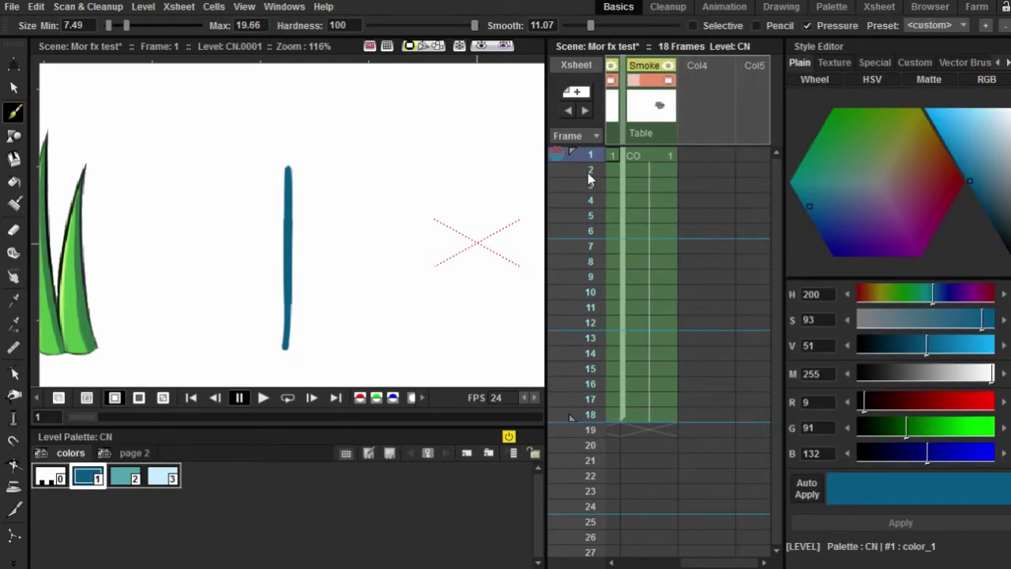
click(665, 163)
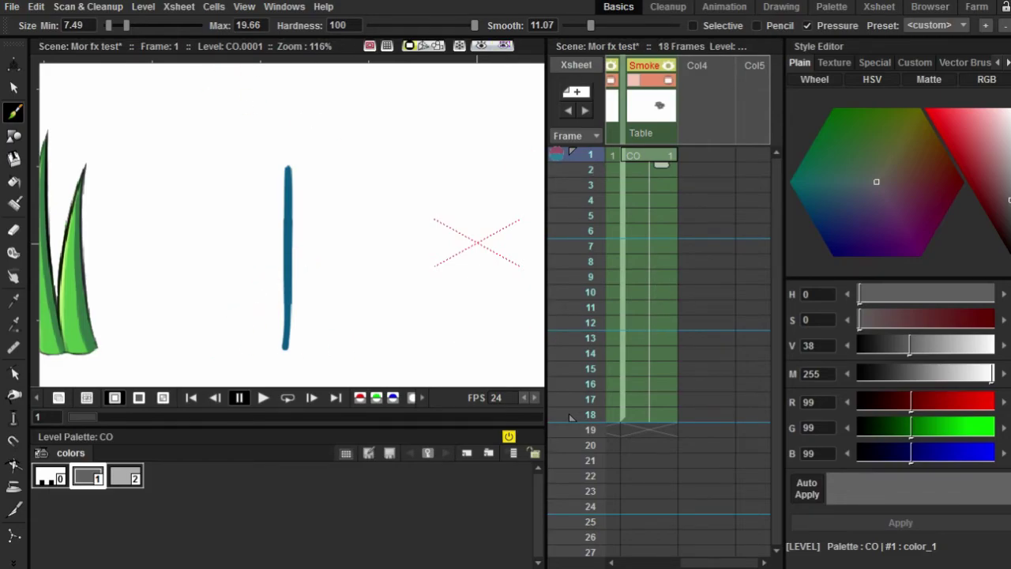
- In the Animation room, activate the Animate tool and space the Smoke and Rain nodes apart in the Fx Schematic
click(721, 8)
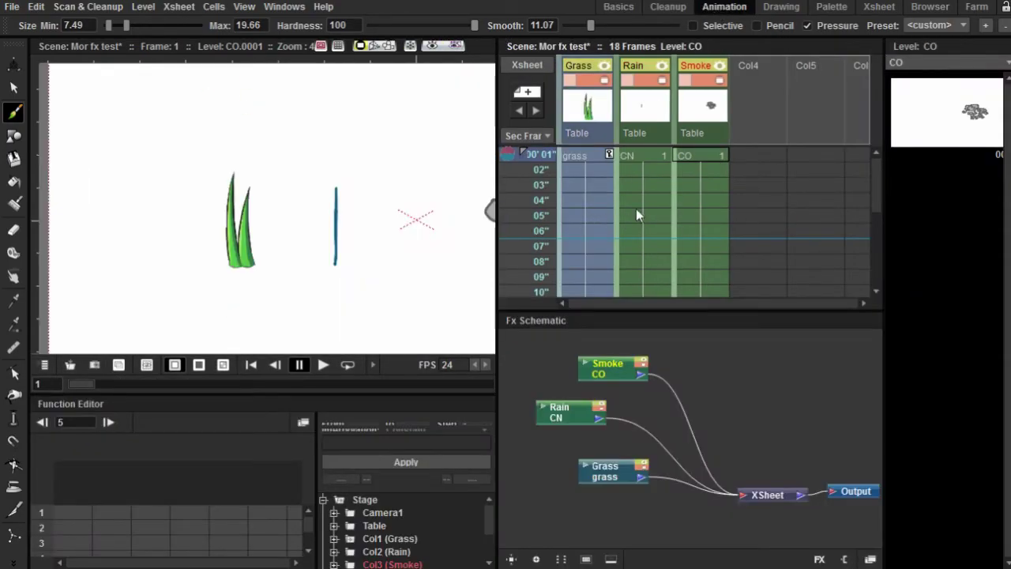
drag(630, 372, 604, 431)
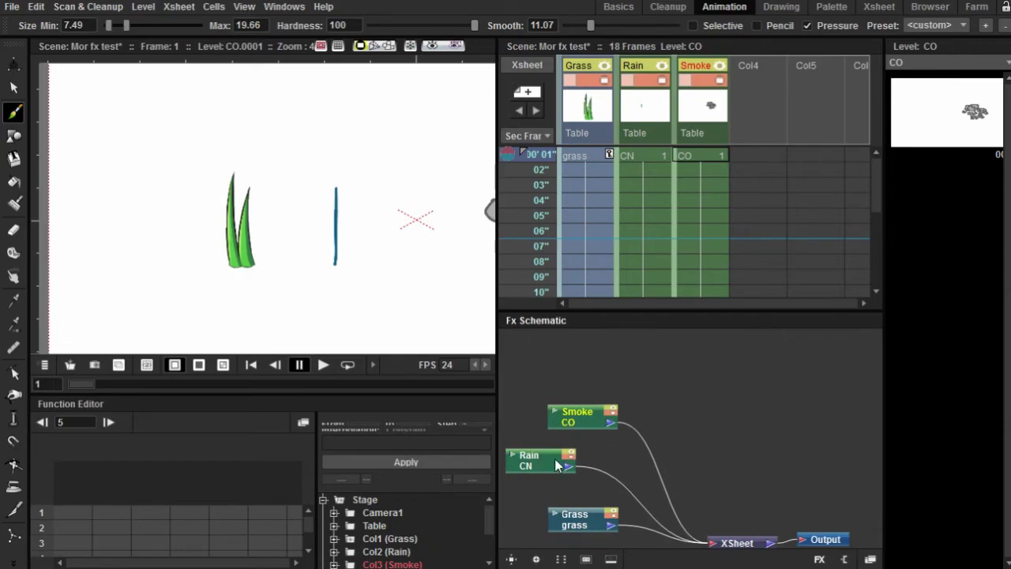
key(a)
drag(551, 464, 600, 483)
drag(584, 416, 566, 403)
- Browse the Particles presets available for the Smoke node, leave them unused, and save the scene
right_click(560, 404)
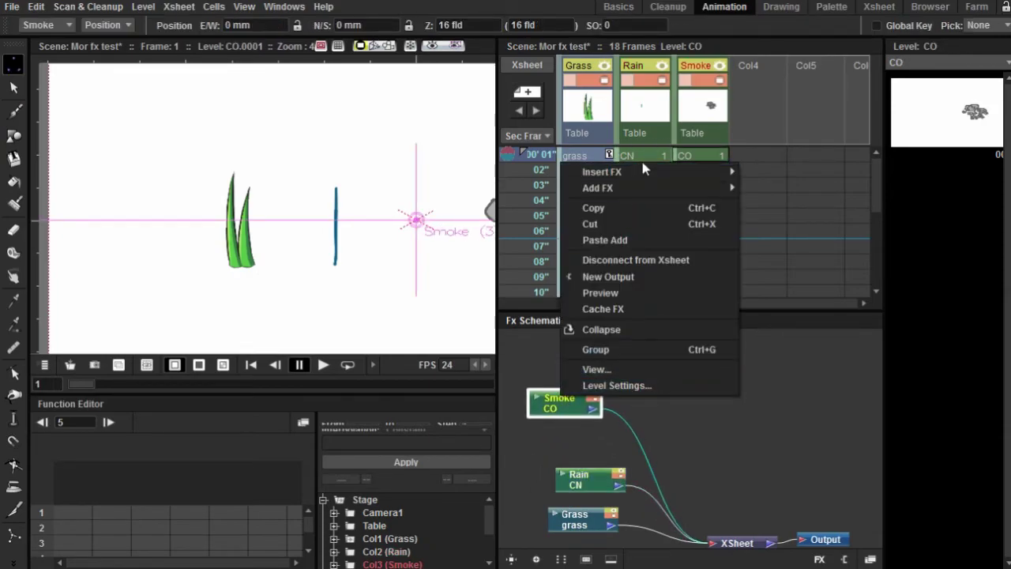
mouse_move(649, 169)
mouse_move(790, 319)
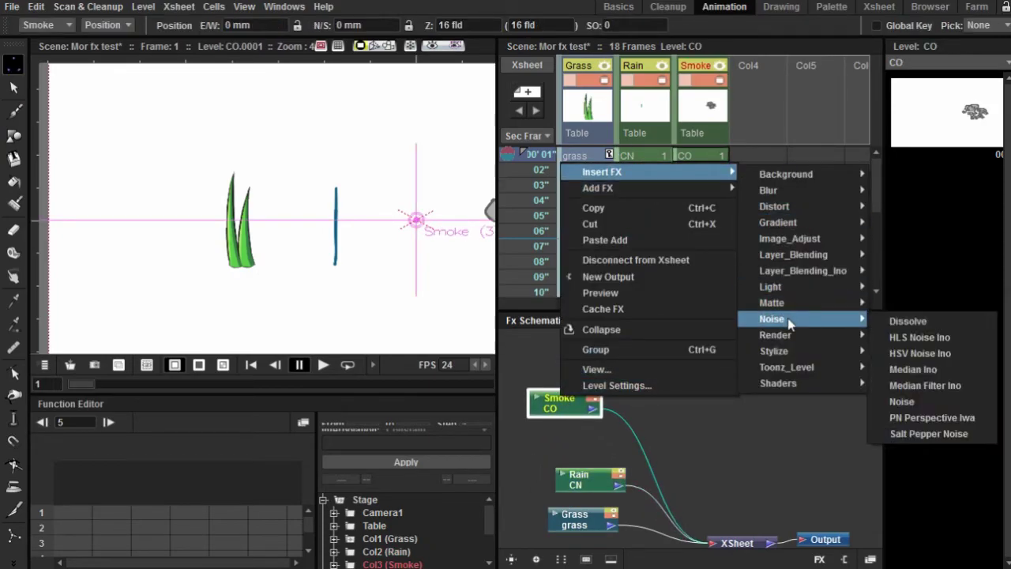
mouse_move(789, 337)
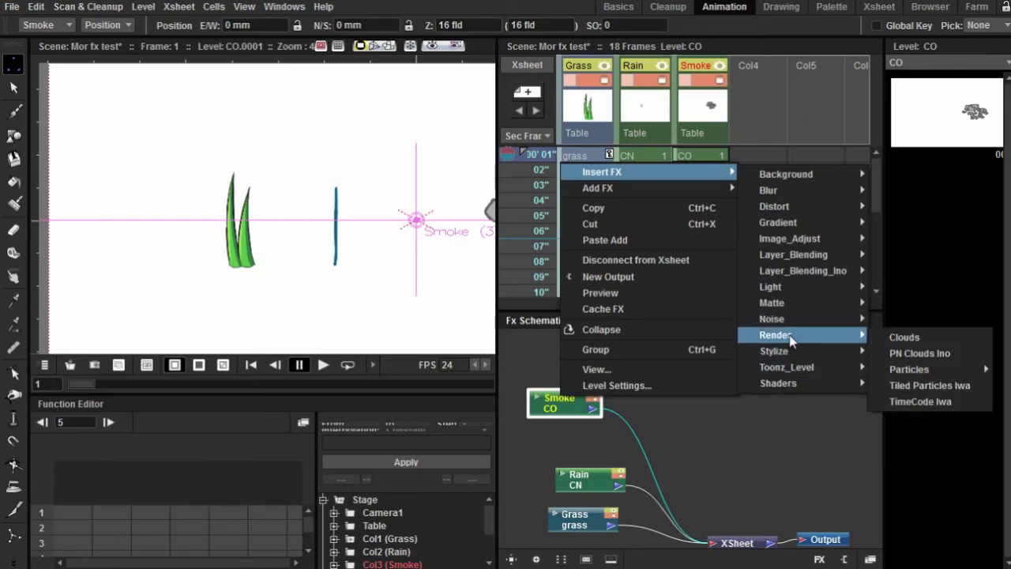
mouse_move(912, 371)
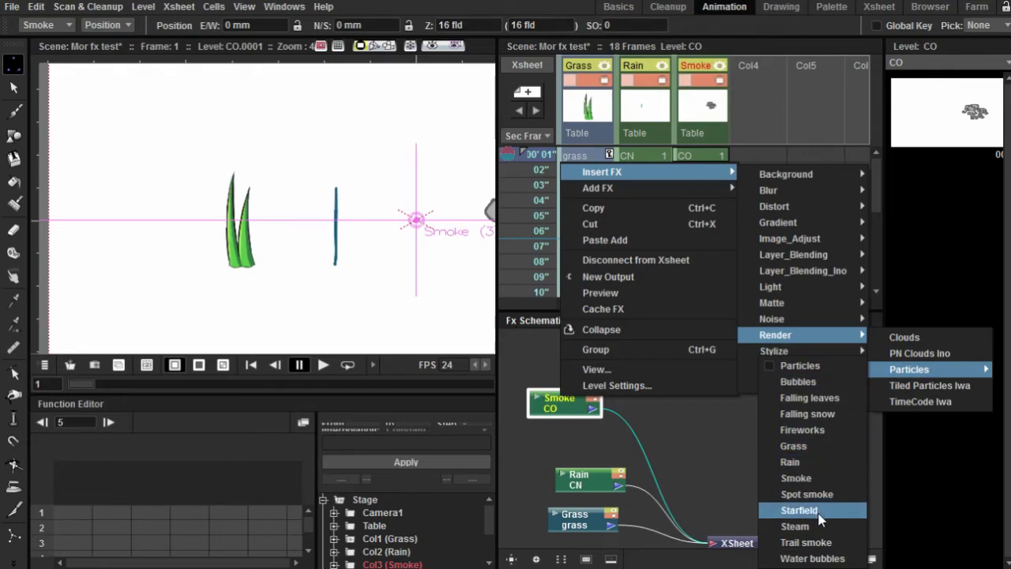
click(784, 411)
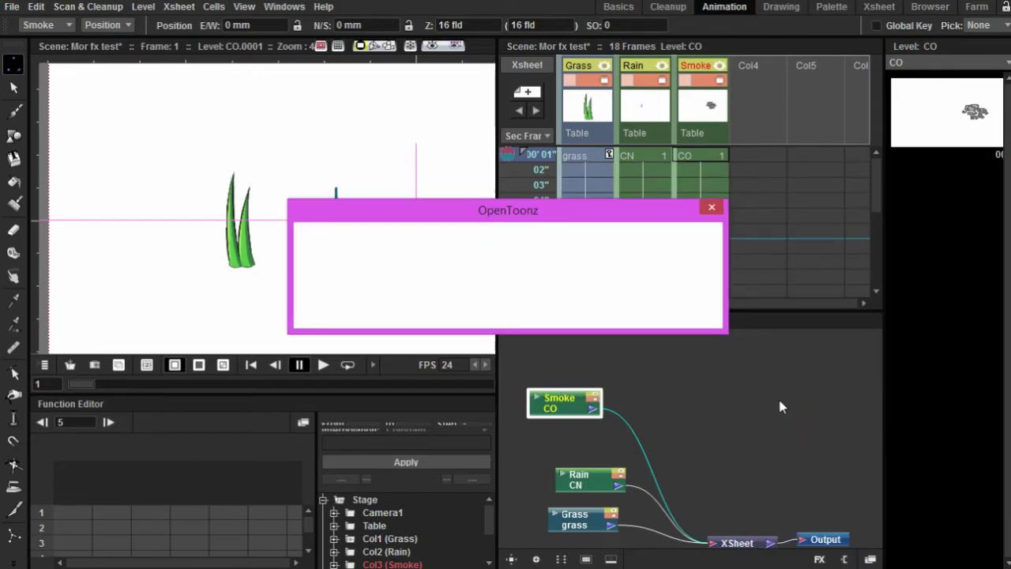
- Insert a Particles effect with the Smoke preset from the Smoke node and place the new node beside it in the Fx Schematic
right_click(569, 404)
mouse_move(612, 172)
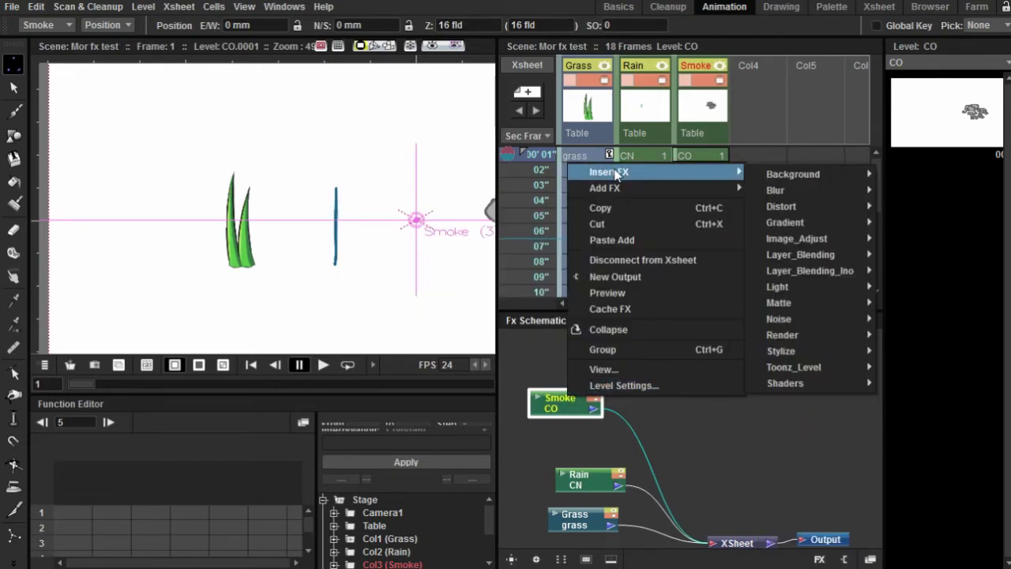
mouse_move(833, 338)
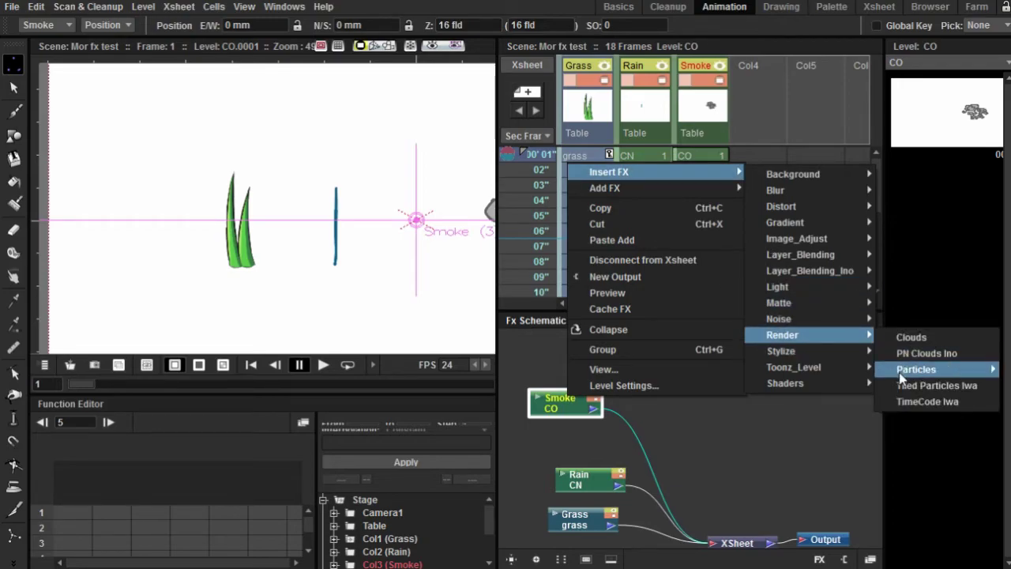
mouse_move(899, 372)
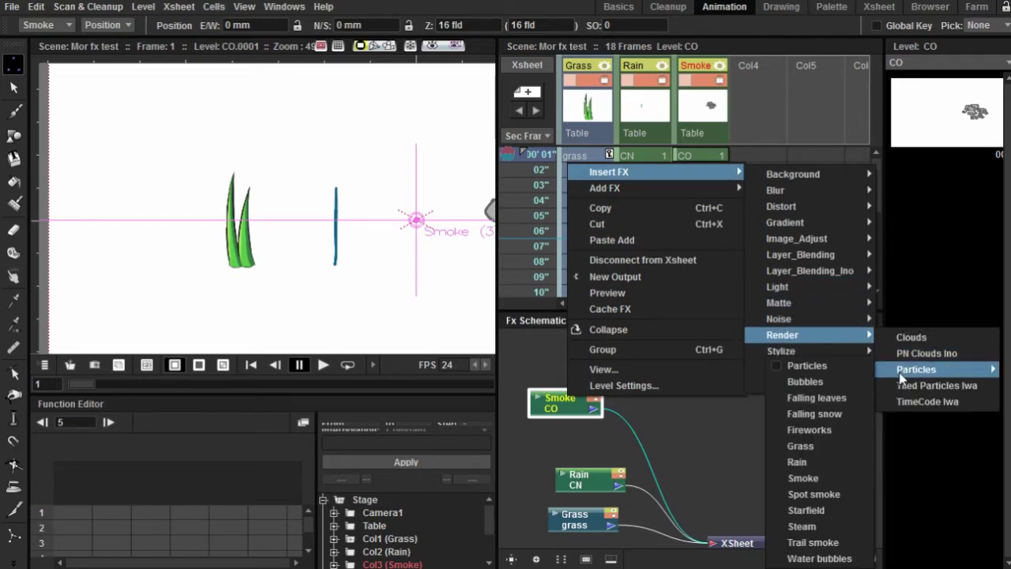
click(822, 479)
scroll(671, 402, up, 1)
scroll(669, 404, down, 3)
scroll(664, 401, up, 3)
click(632, 508)
drag(632, 508, 628, 387)
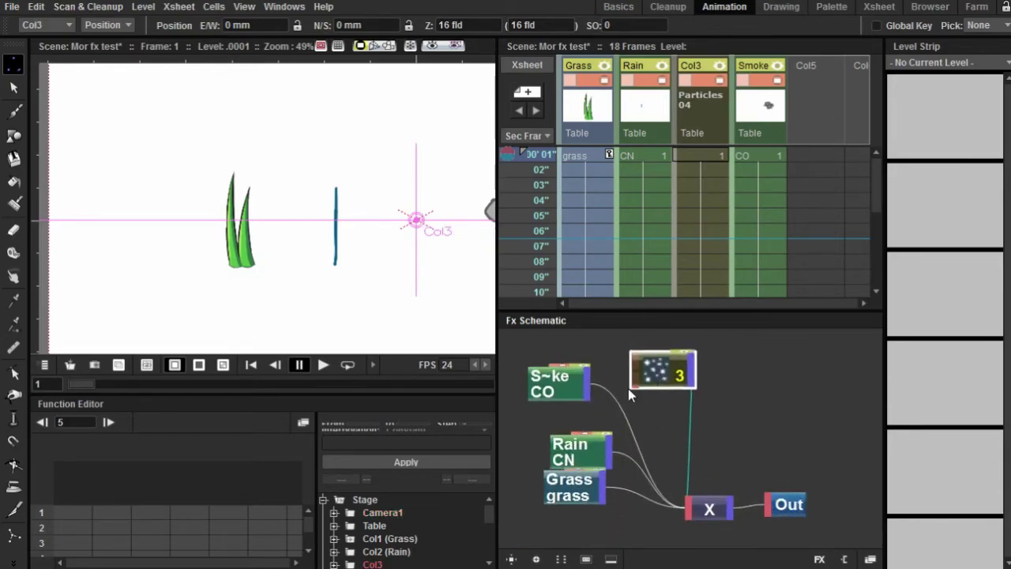
- Connect the Smoke node's output to the Texture1 port of Particles04 and select the first CN drawing in the Rain column
scroll(602, 398, up, 4)
drag(570, 413, 662, 406)
click(629, 155)
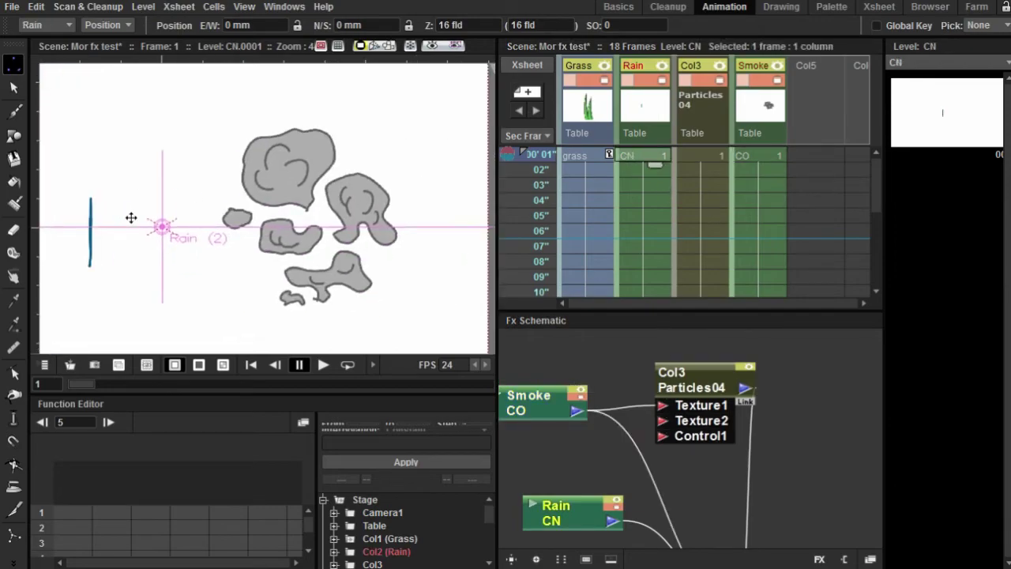
scroll(617, 435, down, 3)
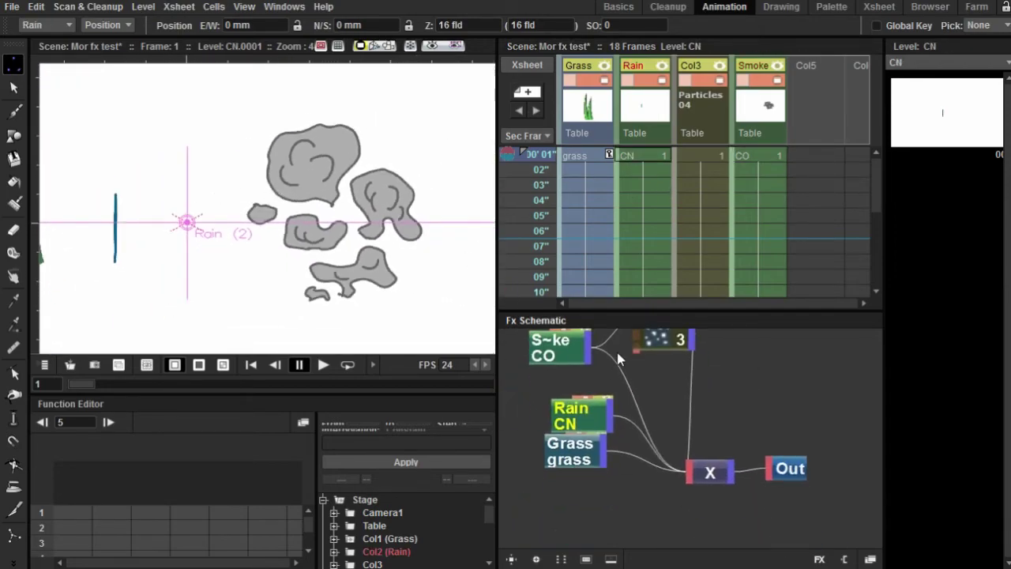
scroll(616, 352, up, 2)
- Render a preview of the smoke particles, examine it looping at different zooms, and close the rendered frames
click(12, 6)
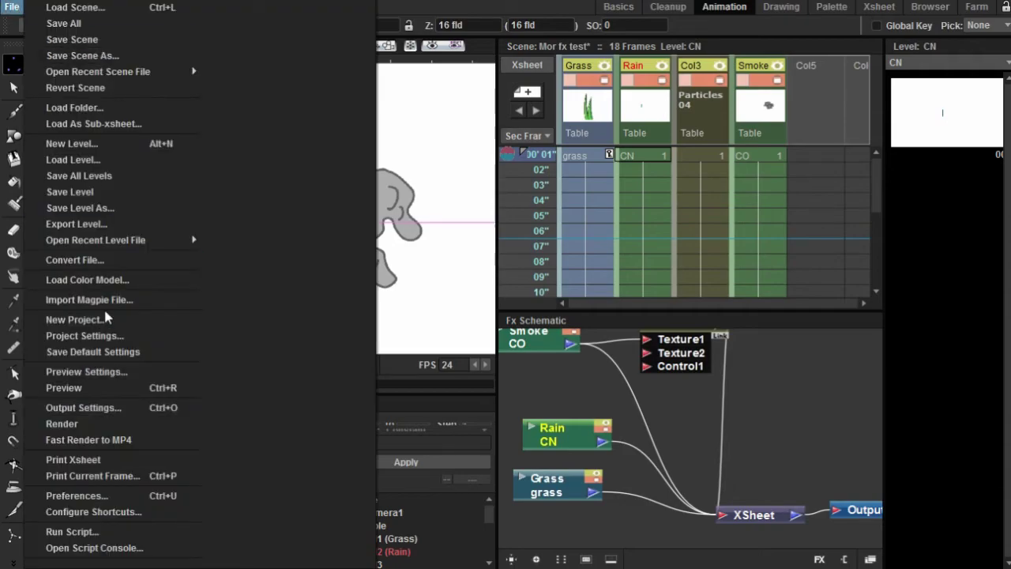
click(104, 388)
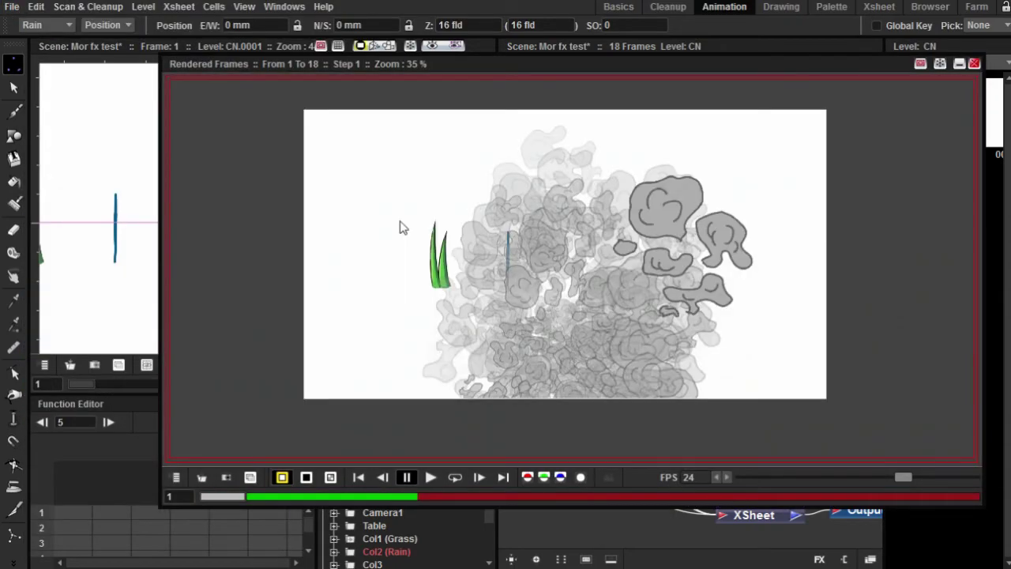
scroll(401, 228, down, 2)
scroll(401, 229, up, 3)
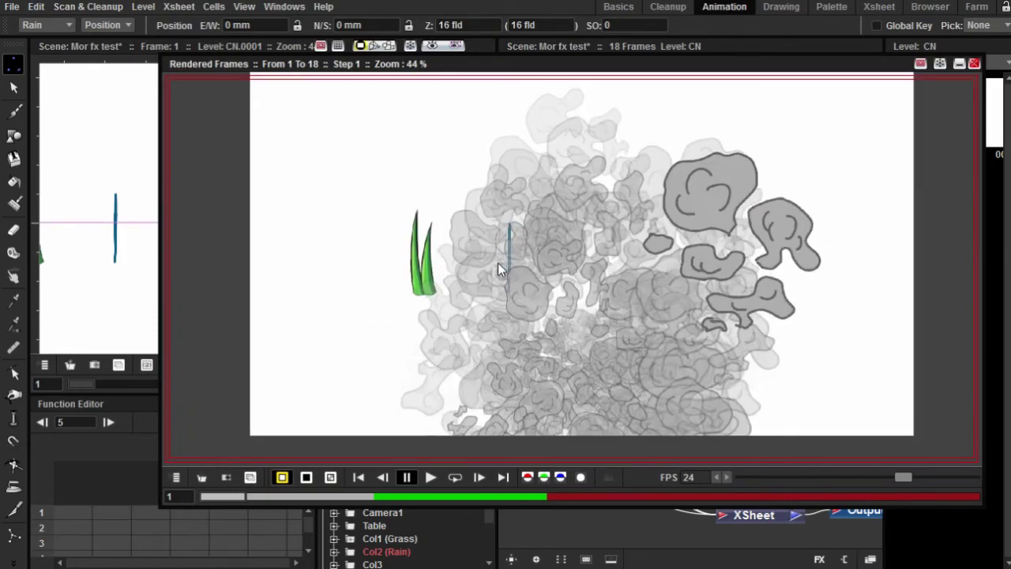
scroll(662, 266, down, 1)
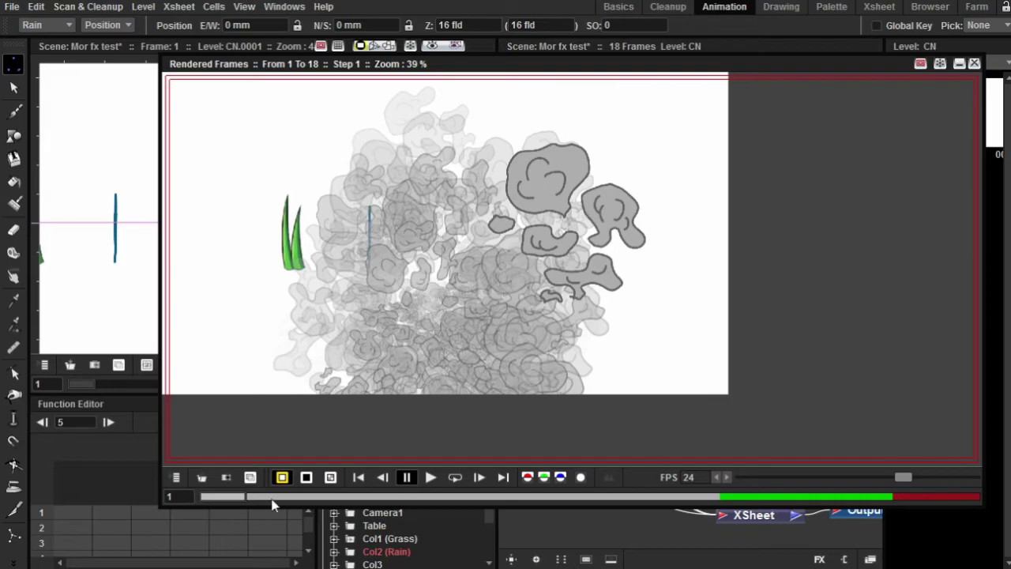
click(454, 478)
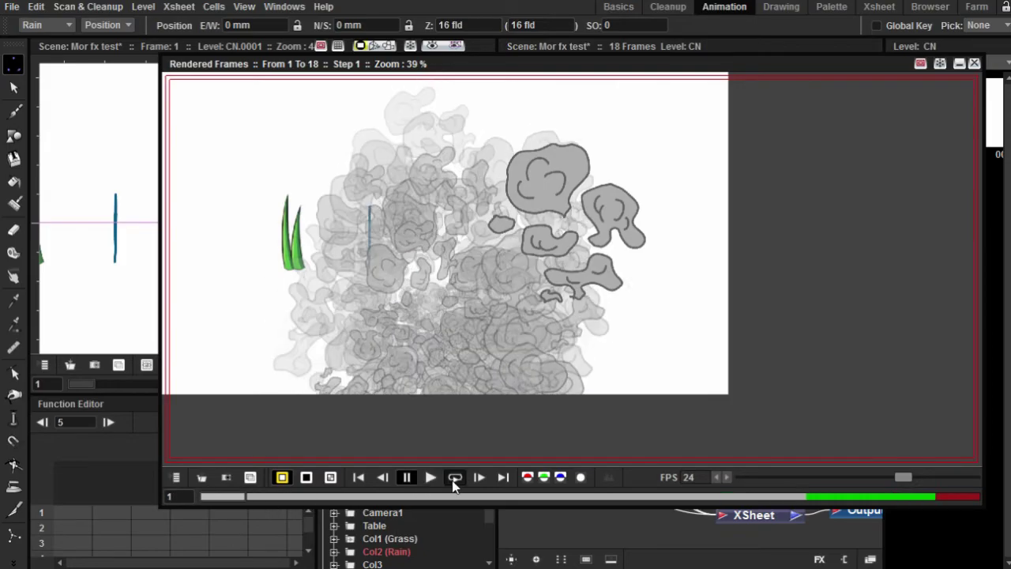
scroll(375, 242, up, 1)
scroll(374, 242, up, 1)
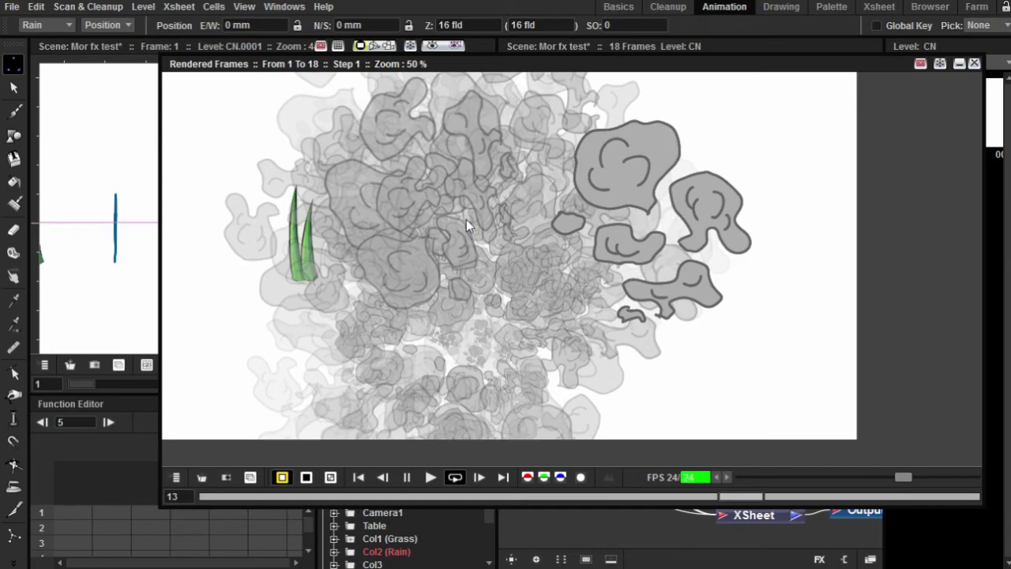
scroll(624, 167, down, 1)
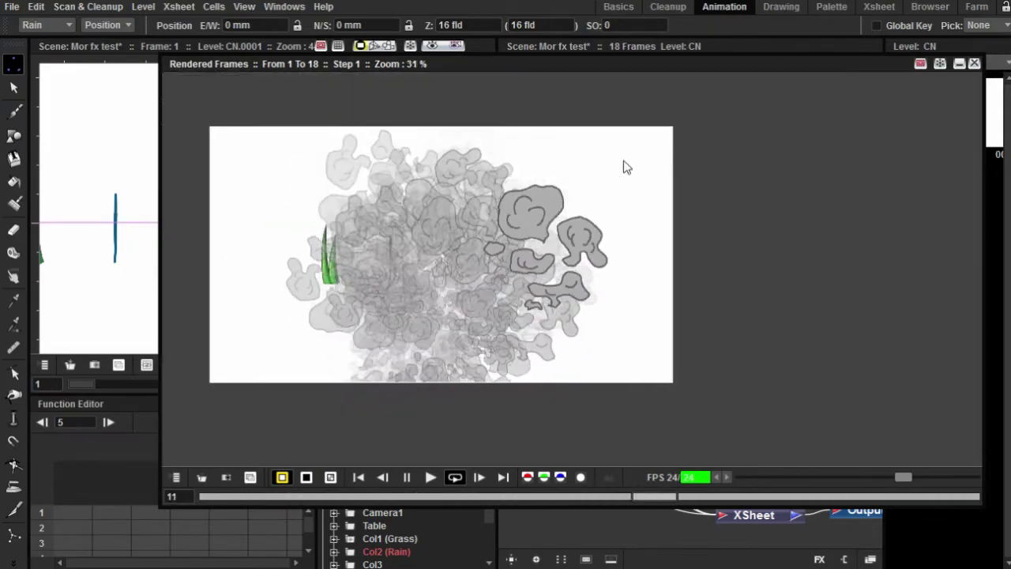
click(974, 64)
- Delete the Col3 Particles04 column from the Xsheet
right_click(700, 105)
click(721, 163)
scroll(622, 431, up, 3)
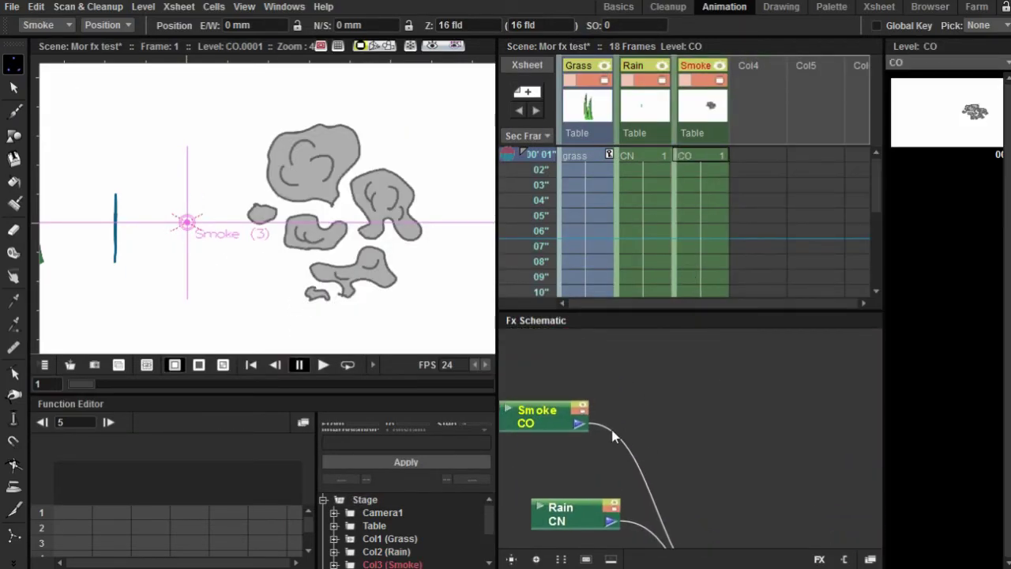
scroll(615, 395, down, 2)
- Look through the Preferences categories from Loading and Import/Export to Transparency Check and General, and close them without changes
click(16, 11)
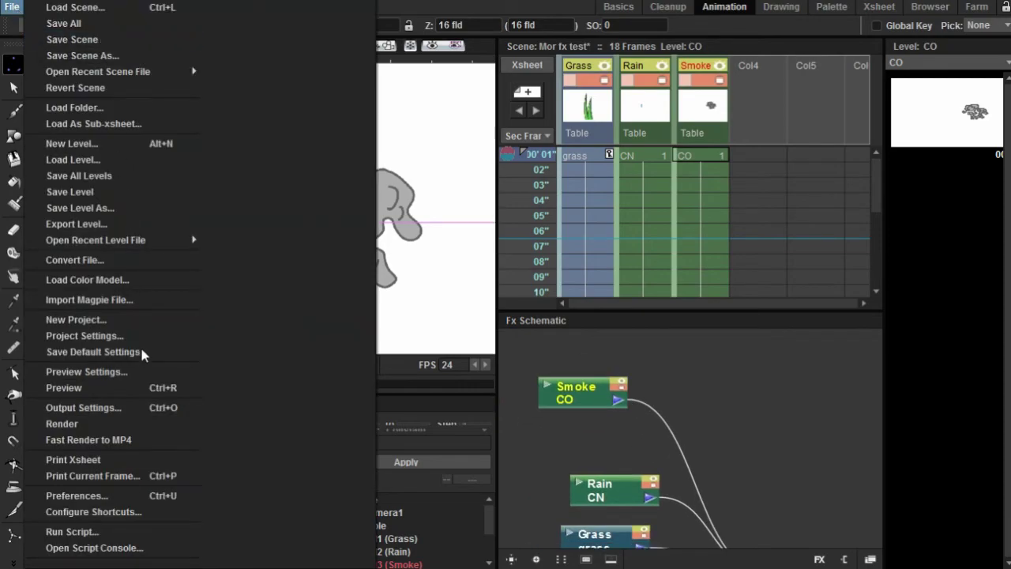
click(126, 492)
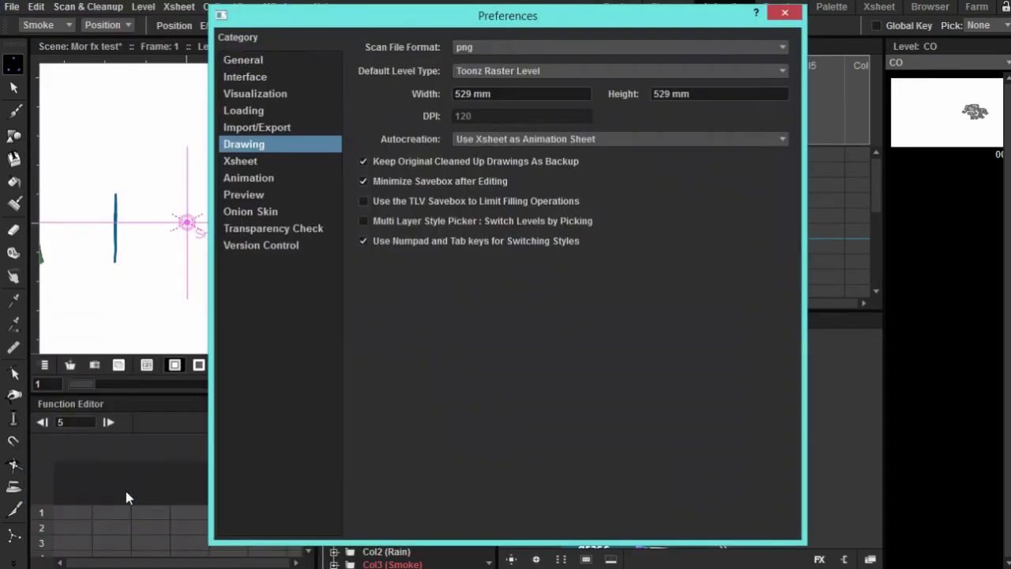
click(281, 112)
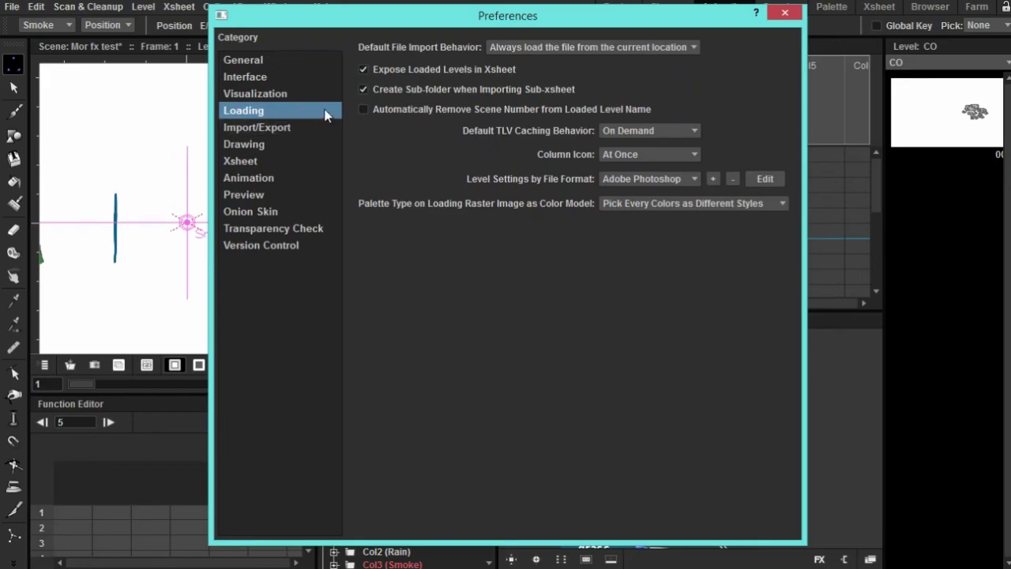
click(269, 93)
click(260, 76)
click(261, 127)
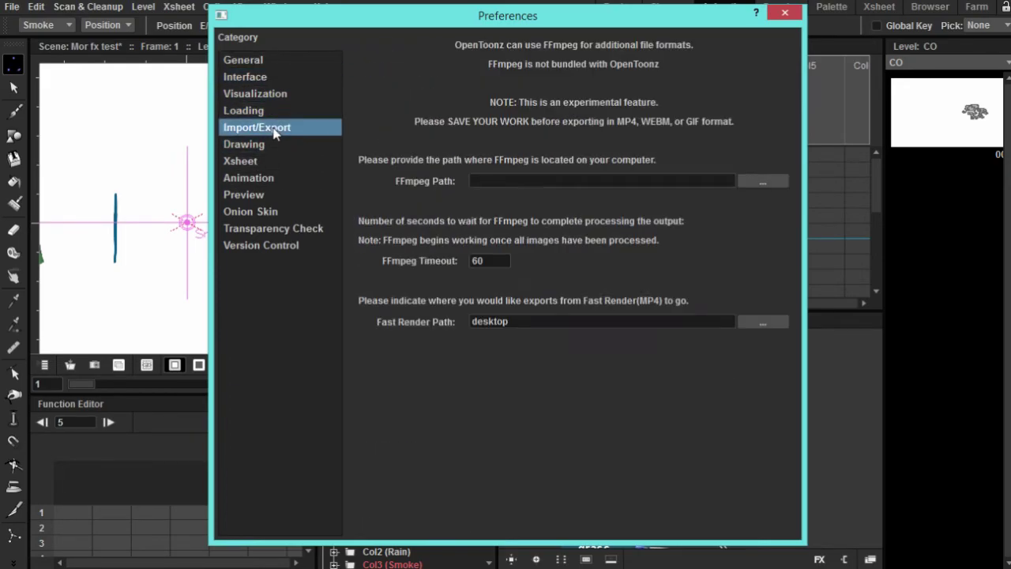
click(285, 178)
click(284, 196)
click(286, 229)
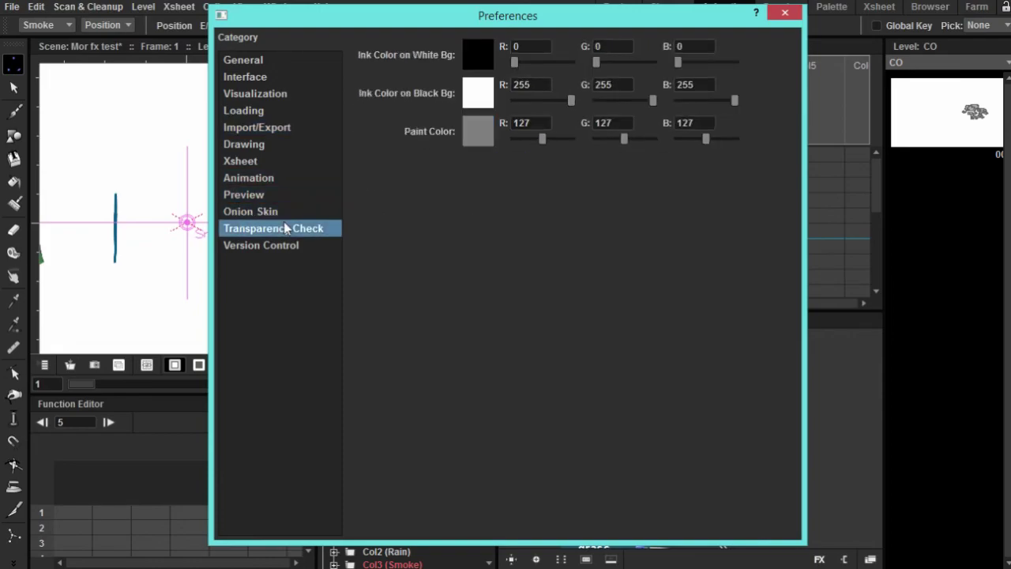
click(266, 160)
click(249, 61)
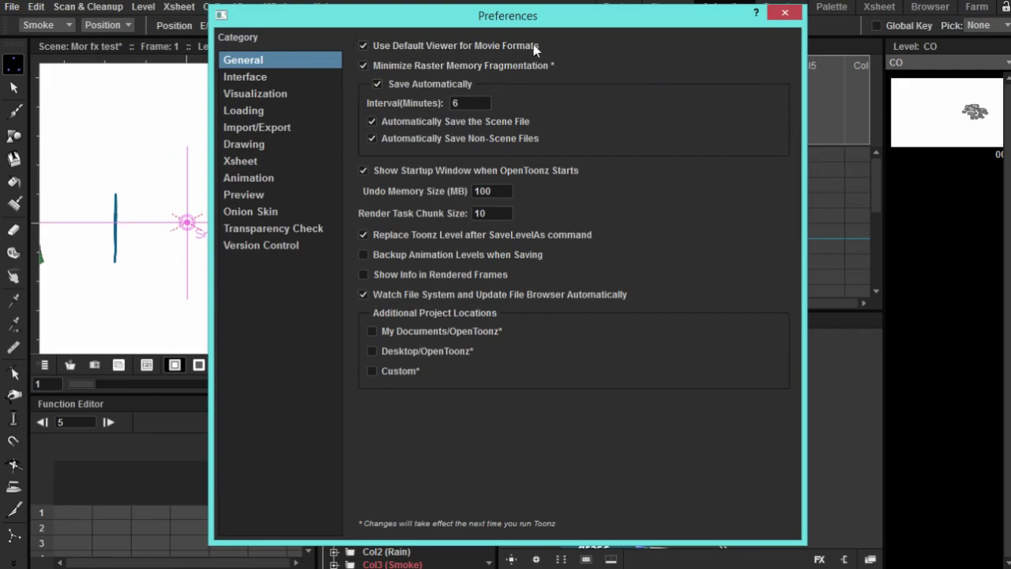
click(794, 18)
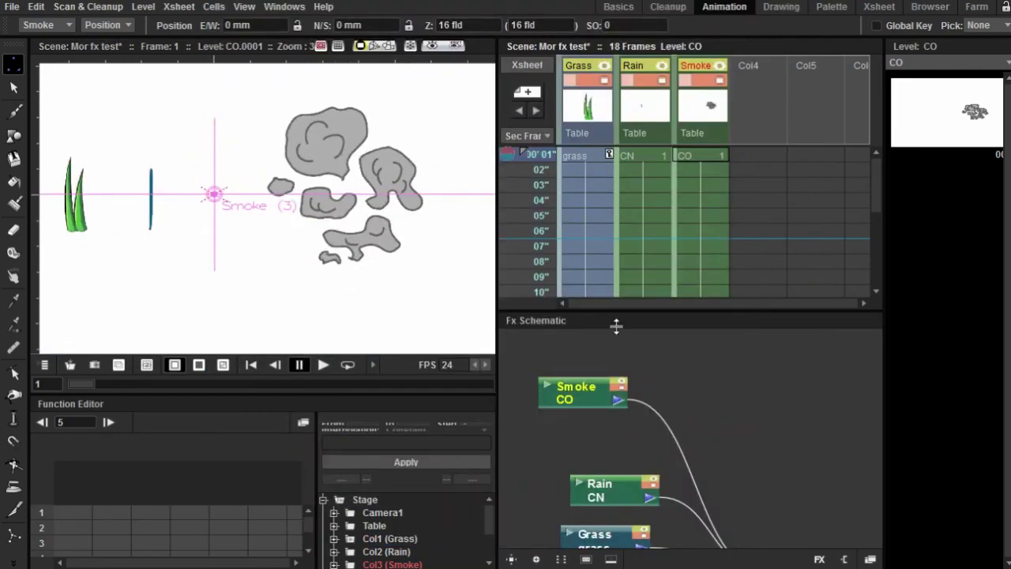
- Insert a Particles effect with the Rain preset from the Rain node, place it beside Rain, and connect Rain's output to its Texture1 port
scroll(608, 410, down, 2)
click(571, 431)
right_click(568, 428)
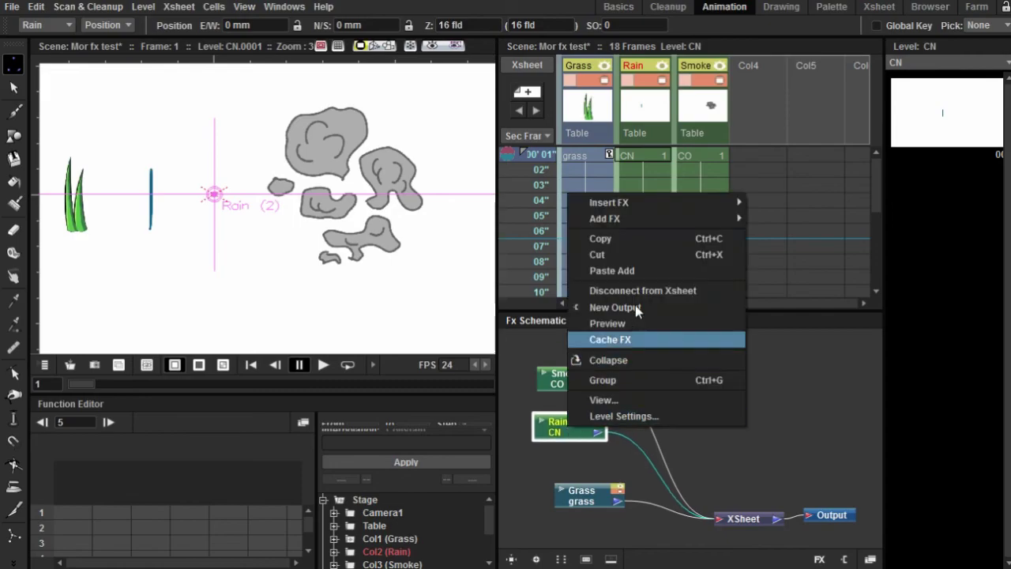
mouse_move(642, 203)
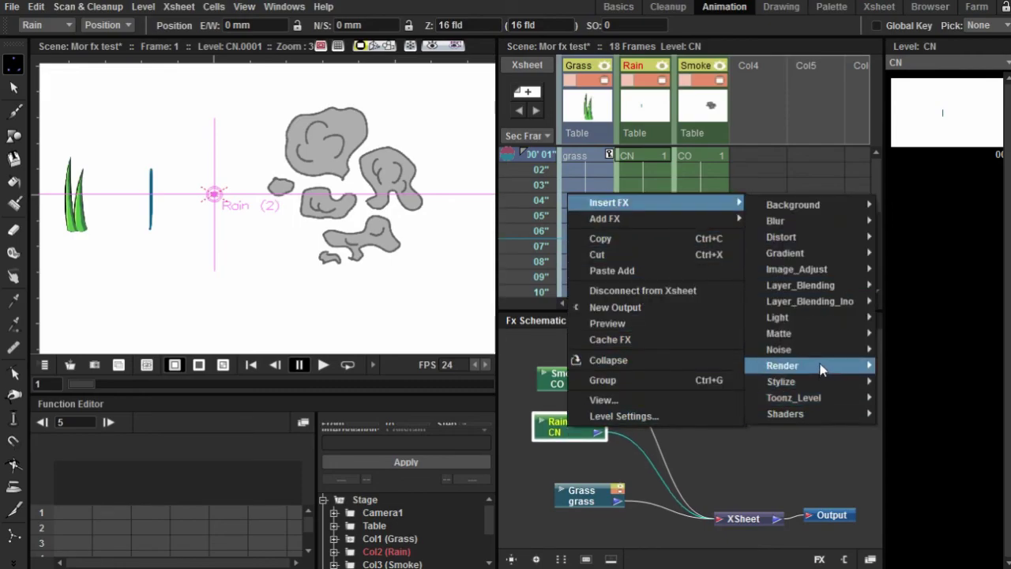
mouse_move(821, 369)
mouse_move(940, 400)
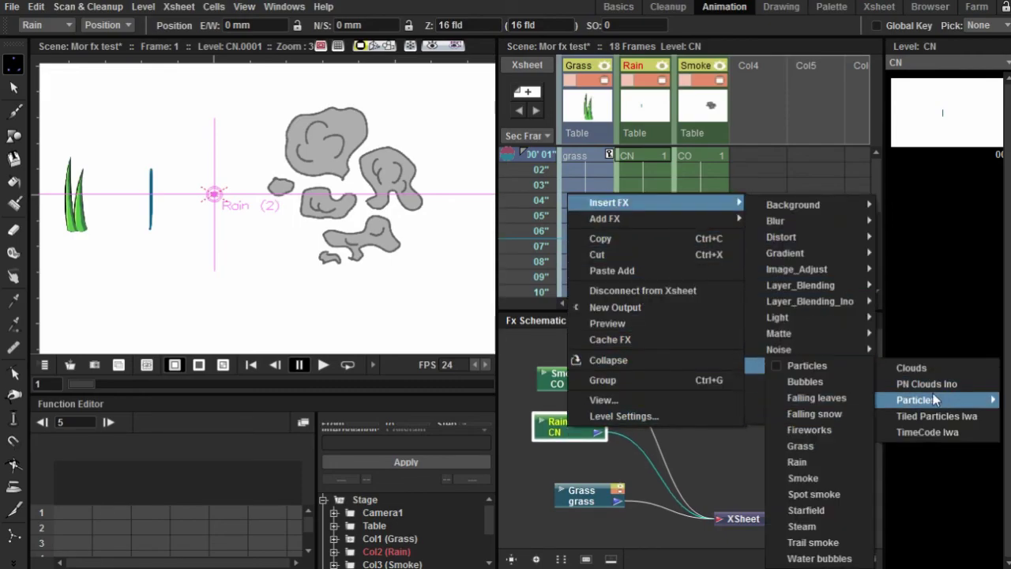
click(829, 462)
scroll(648, 527, down, 3)
scroll(649, 529, up, 2)
drag(648, 529, 658, 343)
drag(581, 363, 635, 369)
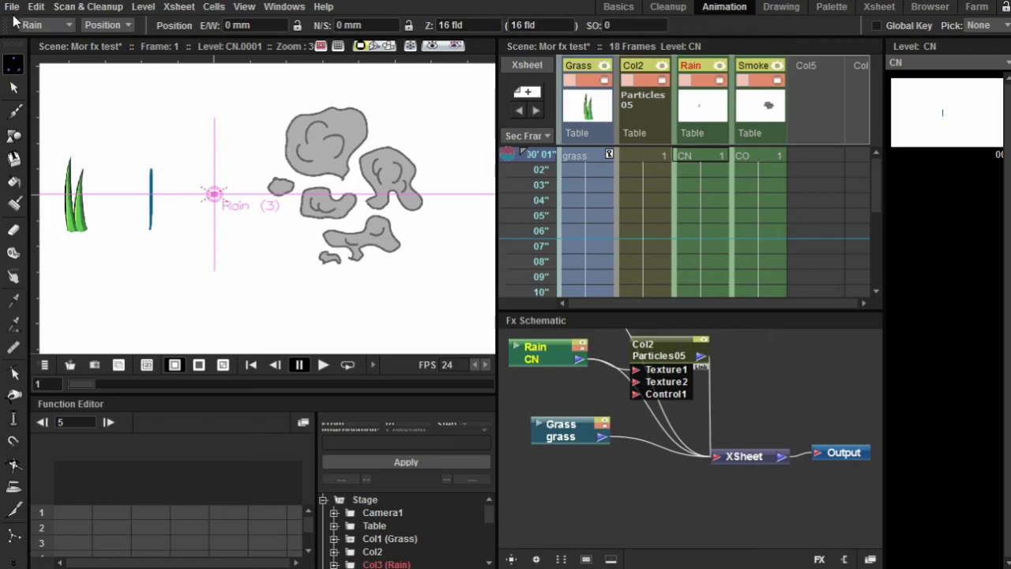
- Render a preview of the preset rain particles and examine it looping at different zooms
click(12, 8)
click(156, 387)
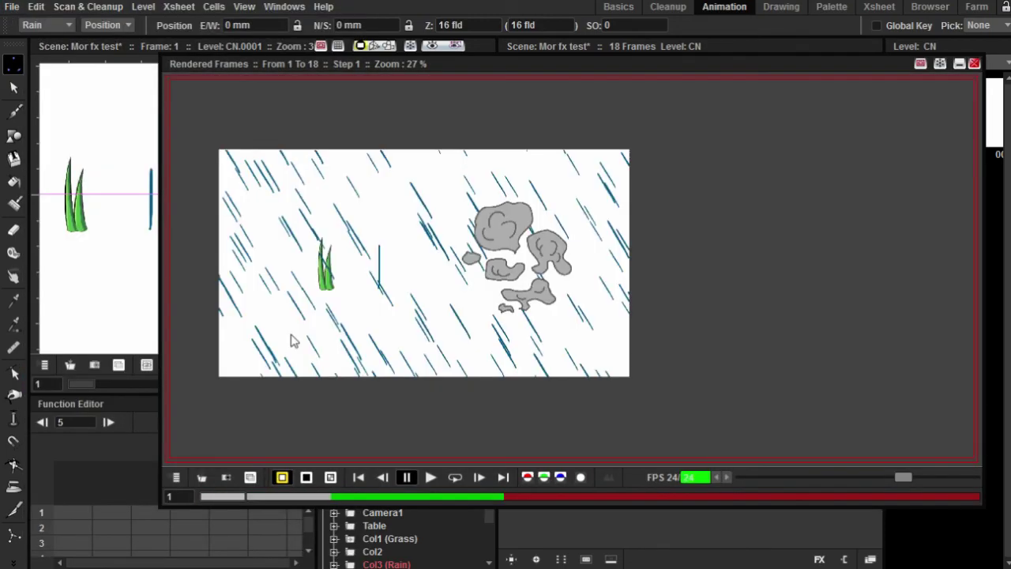
click(455, 477)
scroll(825, 234, down, 1)
scroll(783, 213, up, 1)
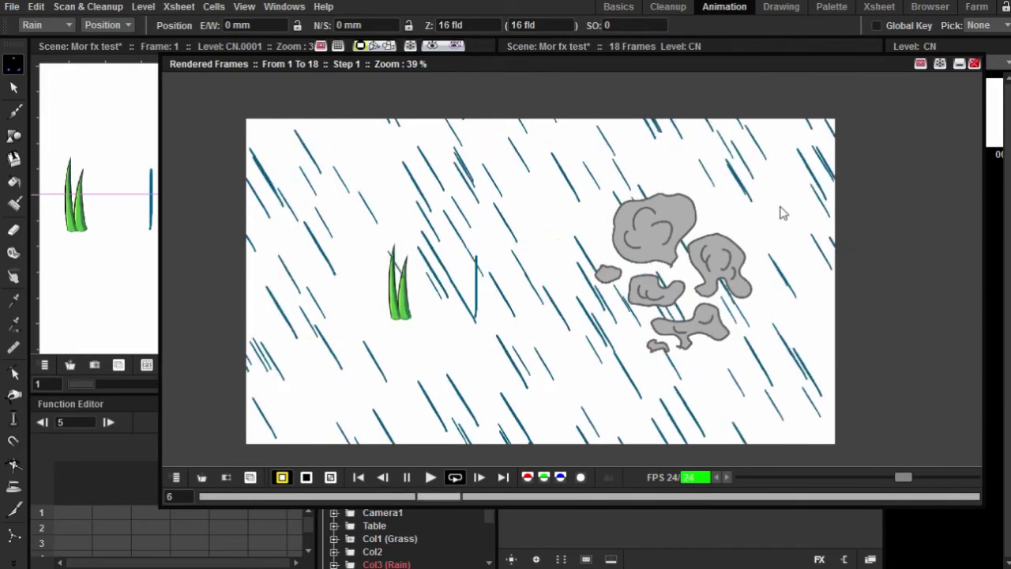